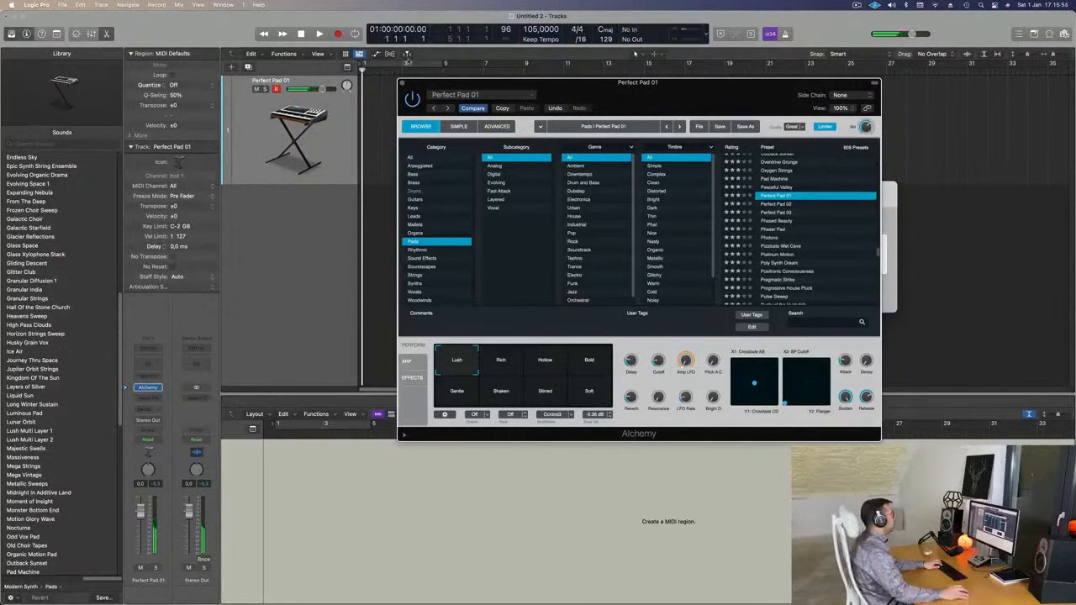
- Turn on a cycle range from bar 1 to 9 and record an eight-bar pad part on the Perfect Pad 01 track
{"action": "left_click", "coordinate": [407, 59]}
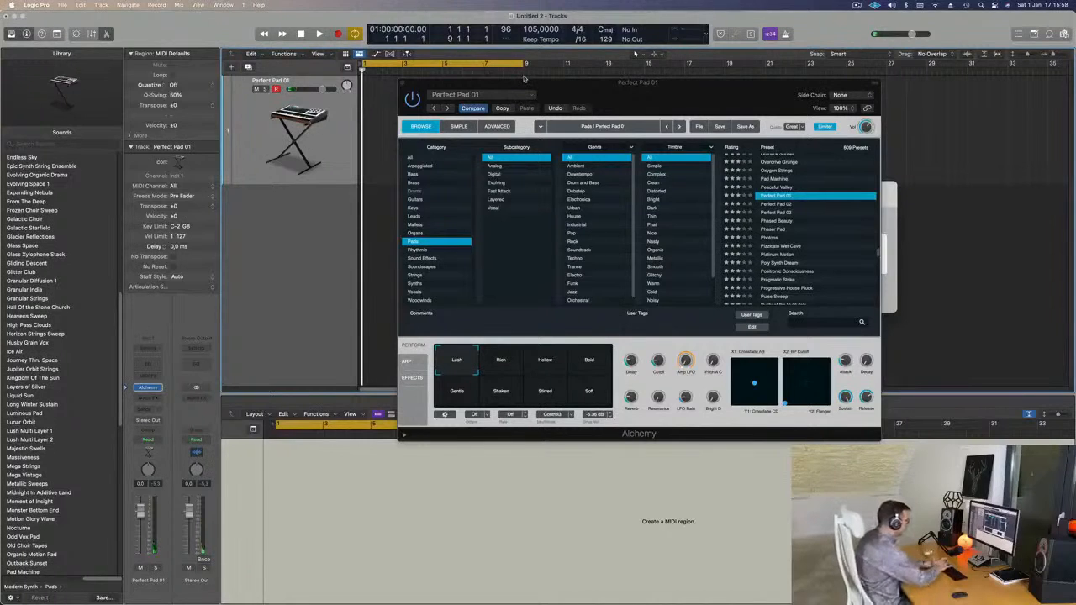
{"action": "key", "text": "r"}
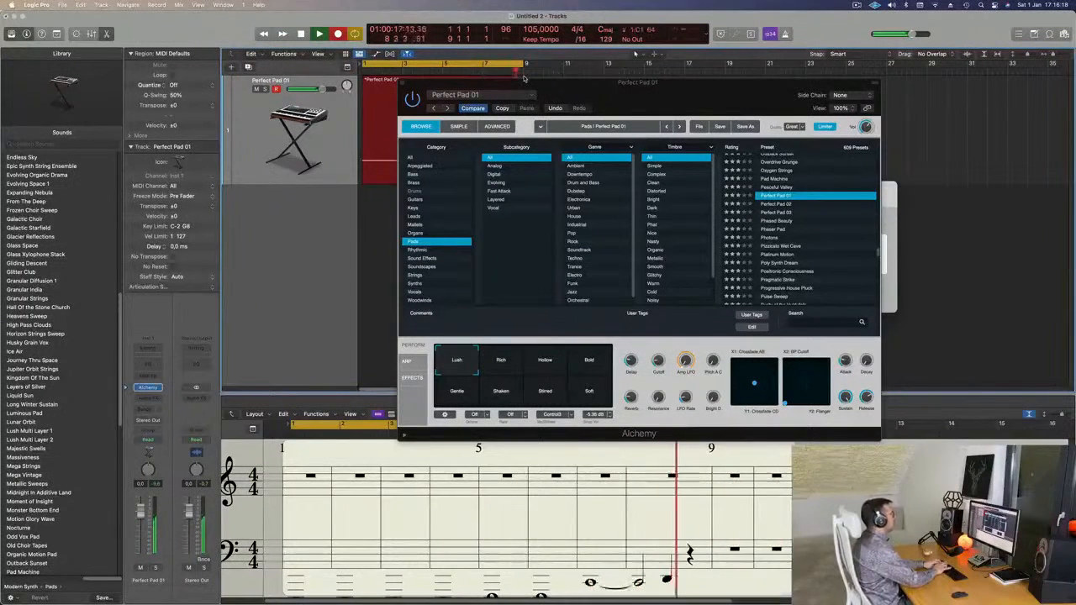
{"action": "key", "text": "space"}
- Open the recorded pad region in the Piano Roll, select all its notes and fit them for editing
{"action": "left_click_drag", "start_coordinate": [531, 84], "coordinate": [828, 122]}
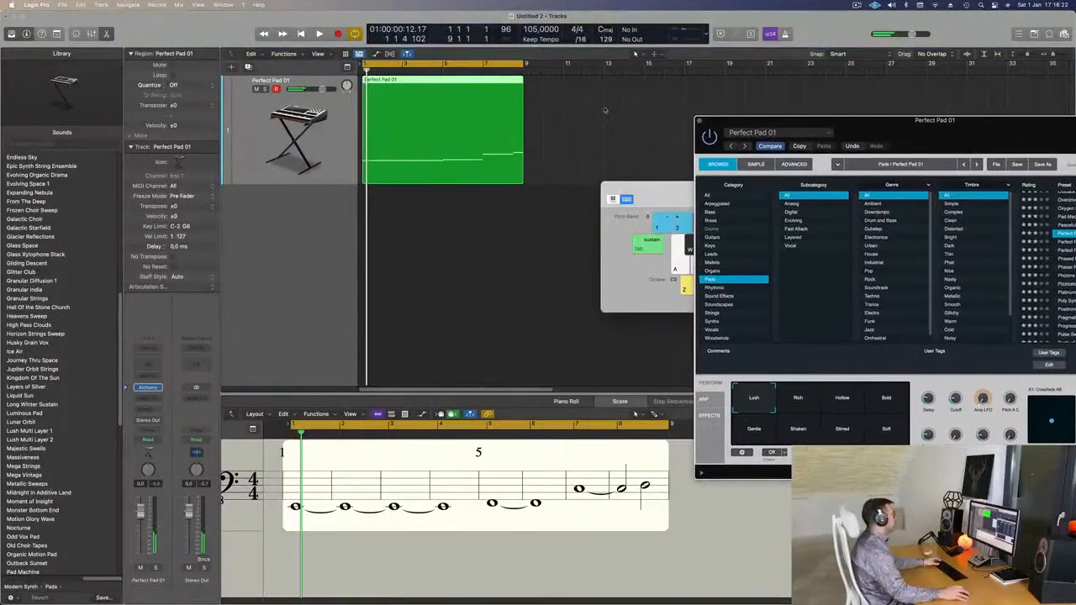
{"action": "double_click", "coordinate": [468, 82]}
{"action": "key", "text": "super+Left"}
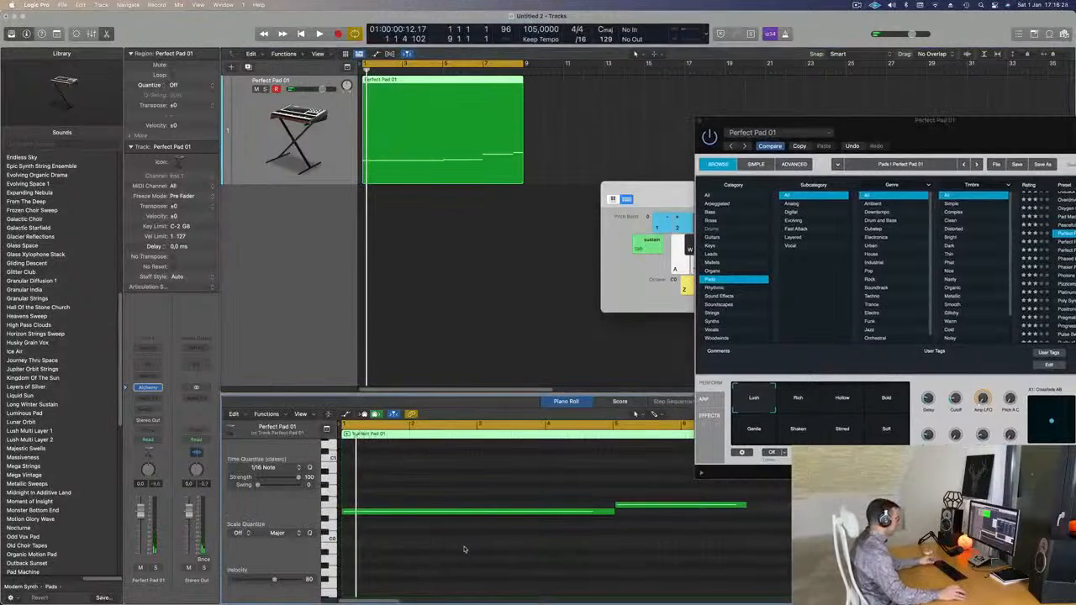
{"action": "key", "text": "super+a"}
{"action": "key", "text": "super+Left"}
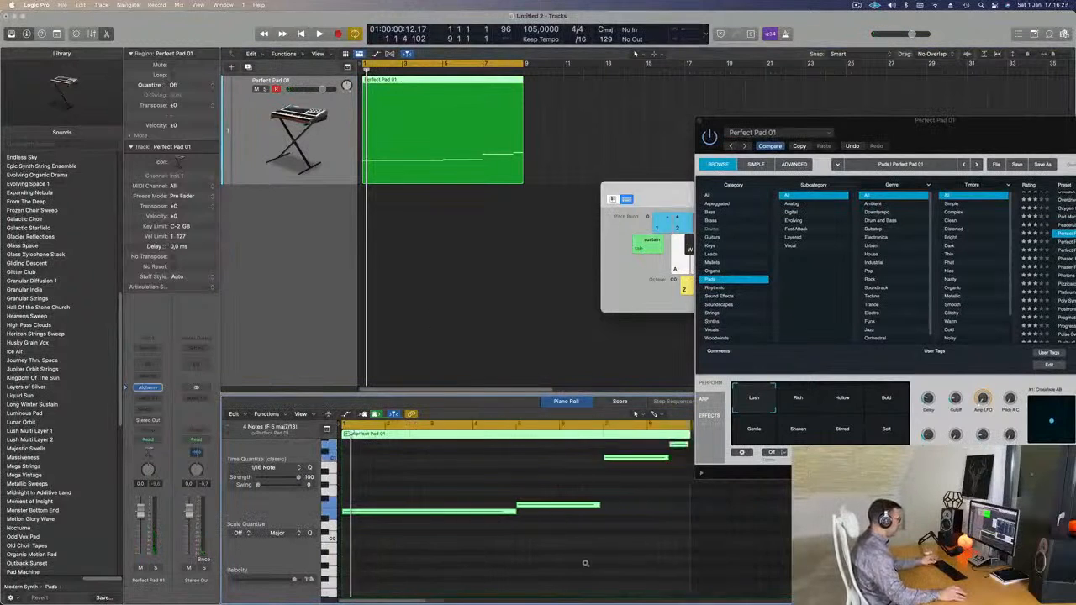
{"action": "key", "text": "space"}
{"action": "key", "text": "super+Right"}
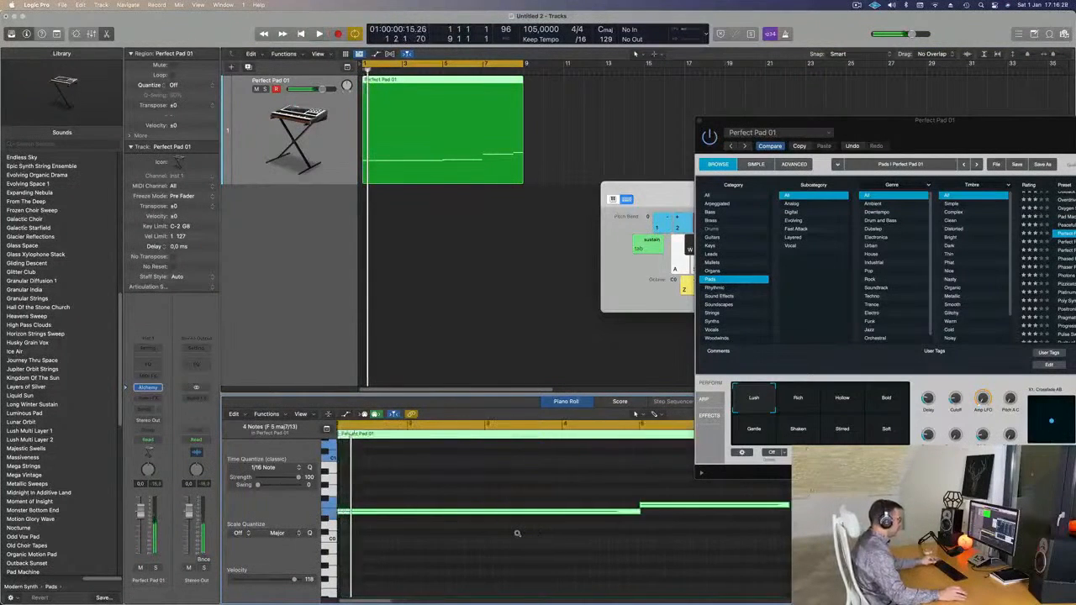
{"action": "key", "text": "super+Left"}
{"action": "scroll", "coordinate": [716, 538], "scroll_direction": "left", "scroll_amount": 1}
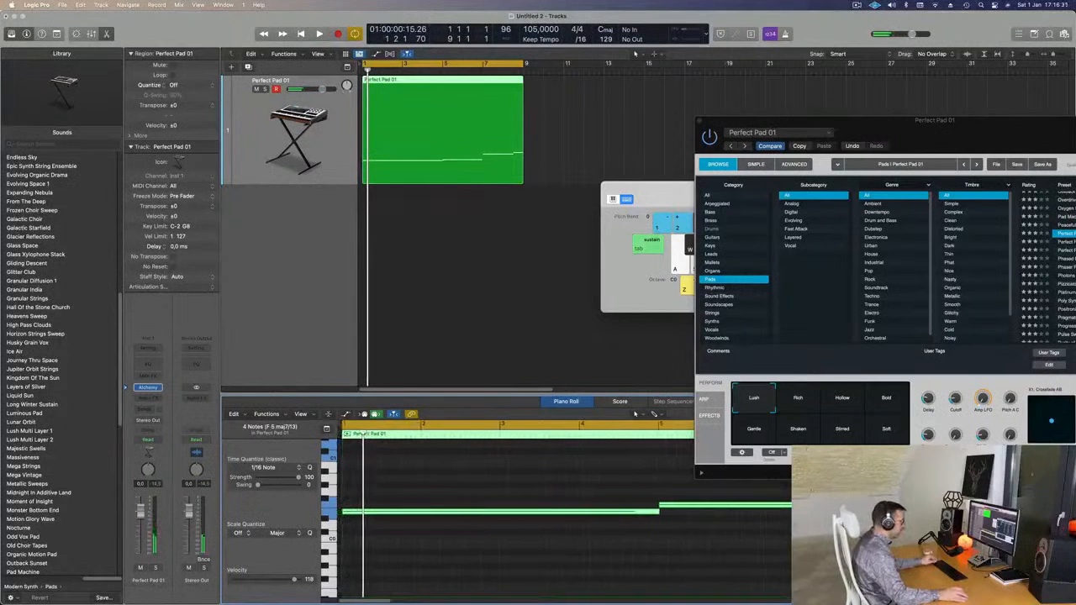
- Select only the note starting at bar 5 and play the region back
{"action": "left_click", "coordinate": [808, 546]}
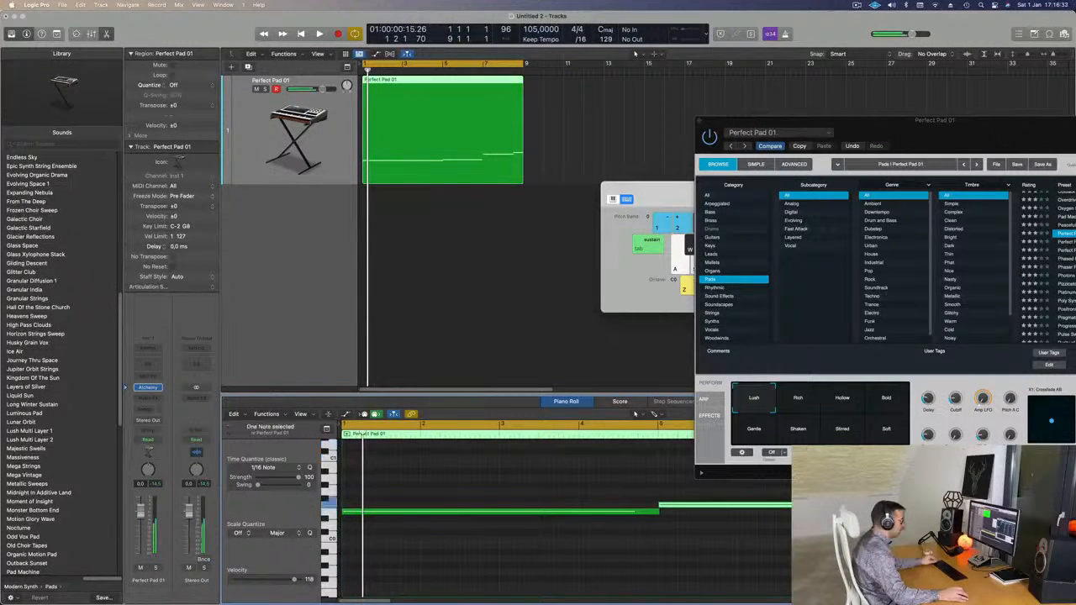
{"action": "left_click", "coordinate": [814, 505]}
{"action": "key", "text": "space"}
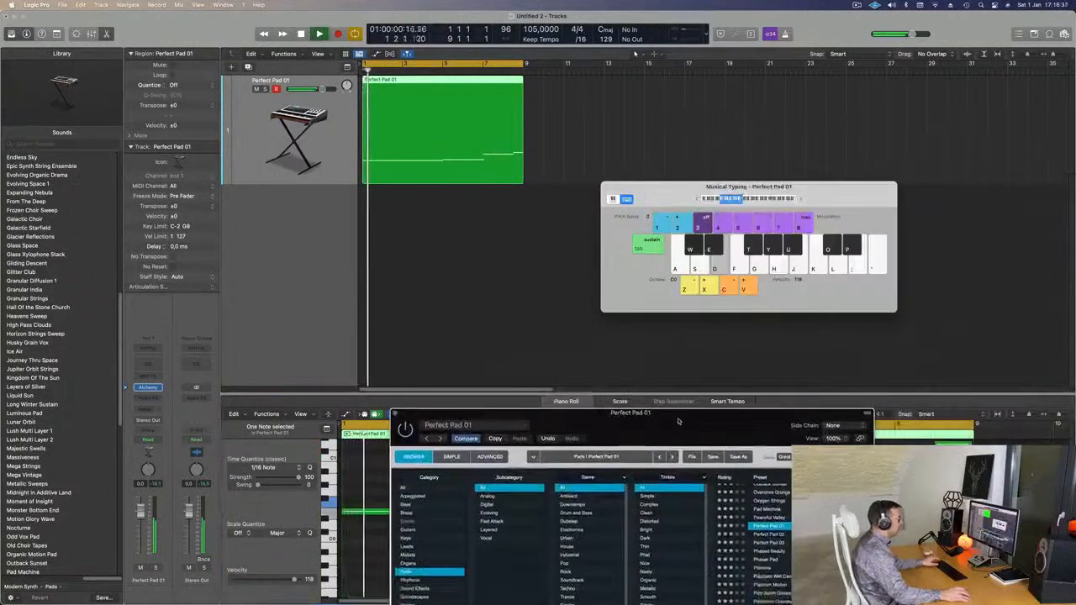
{"action": "scroll", "coordinate": [541, 286], "scroll_direction": "down", "scroll_amount": 2}
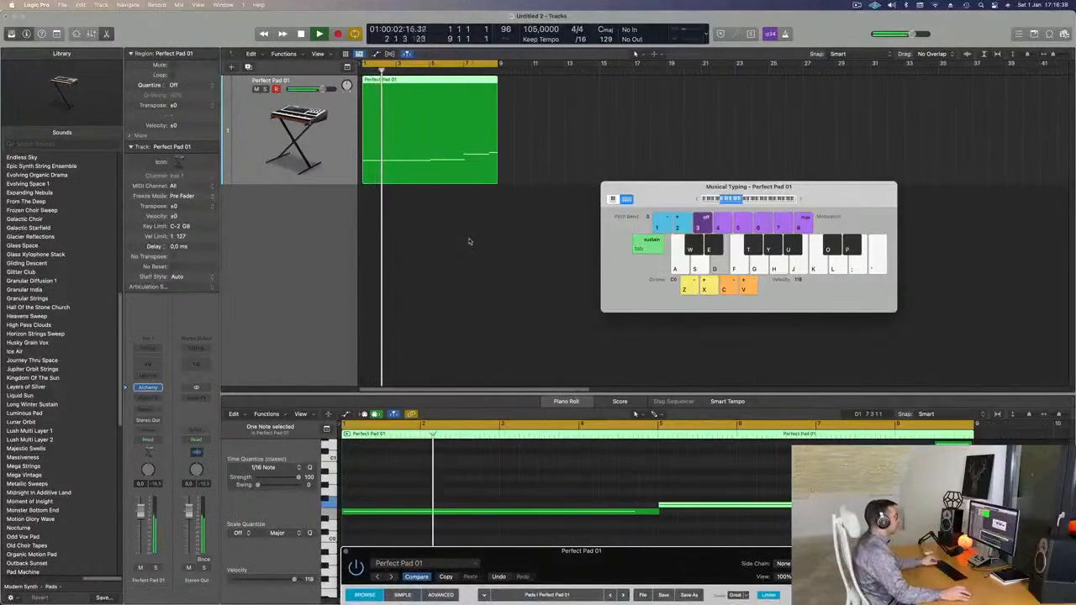
{"action": "left_click_drag", "start_coordinate": [628, 555], "coordinate": [335, 151]}
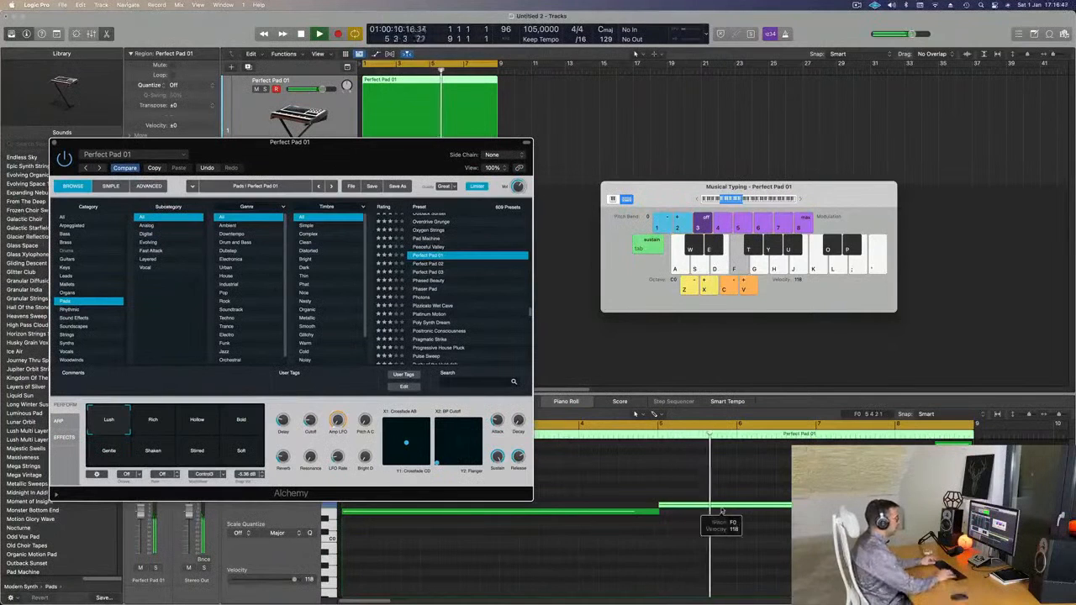
{"action": "key", "text": "Up"}
{"action": "key", "text": "Up"}
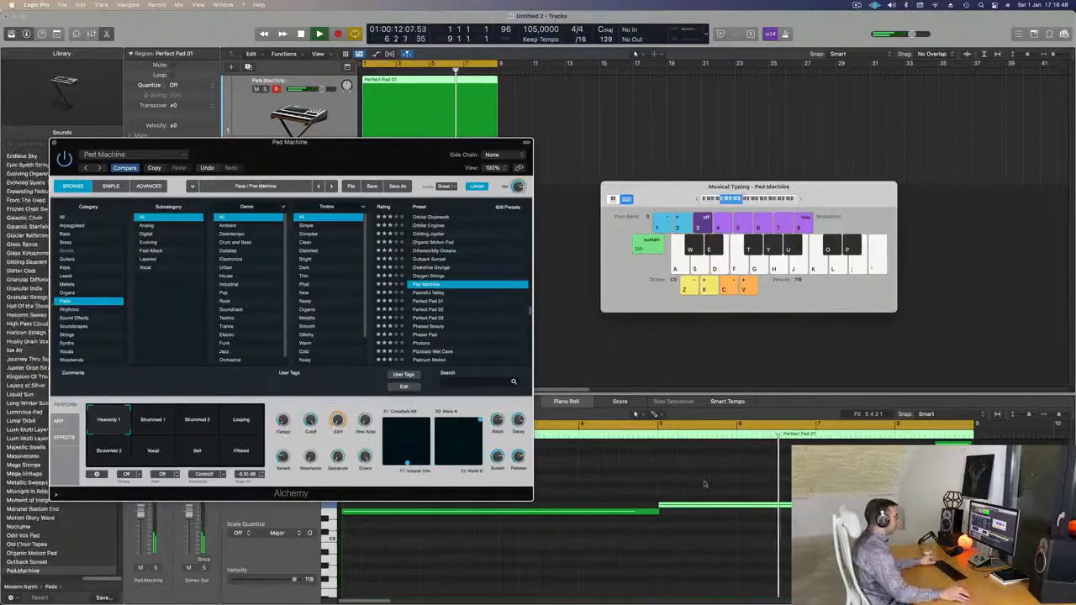
{"action": "key", "text": "k"}
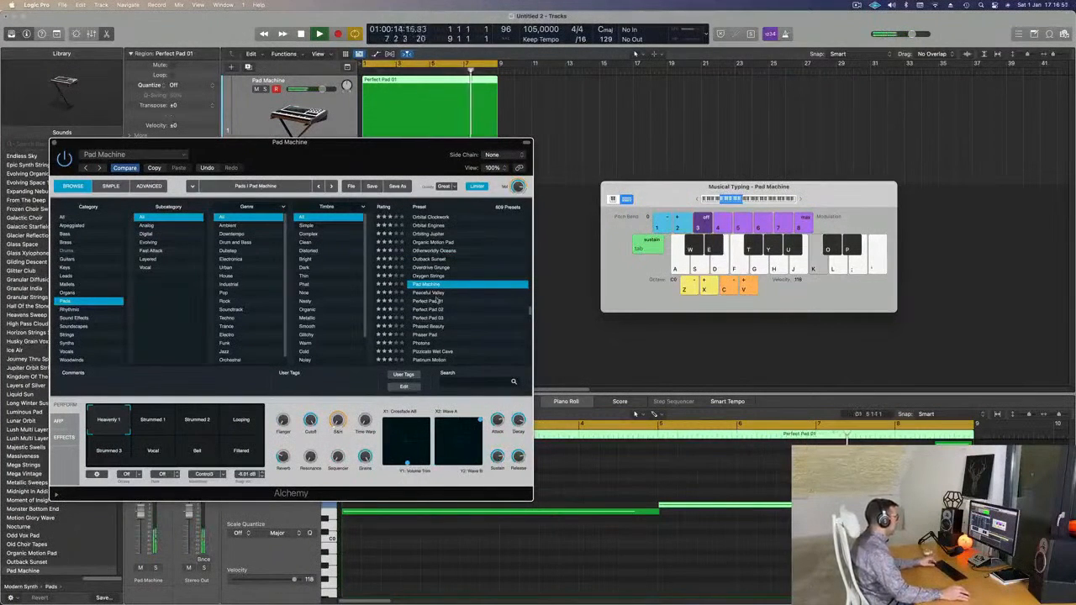
{"action": "left_click", "coordinate": [431, 302]}
- Raise the note starting at bar 5 by two semitones and restart playback from bar 1
{"action": "left_click_drag", "start_coordinate": [370, 158], "coordinate": [437, 145]}
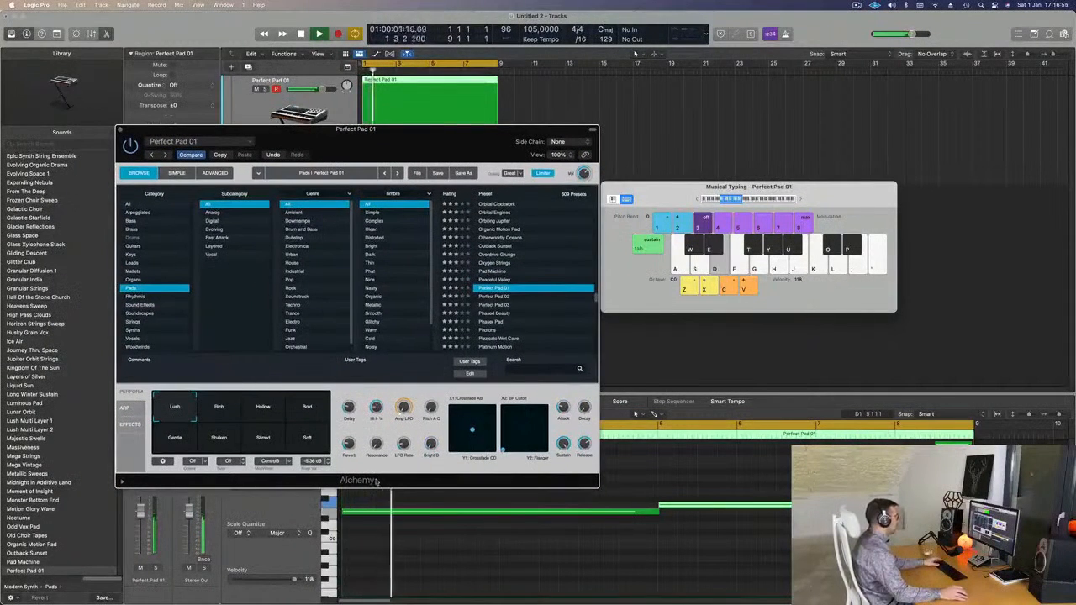
{"action": "left_click_drag", "start_coordinate": [436, 147], "coordinate": [246, 193]}
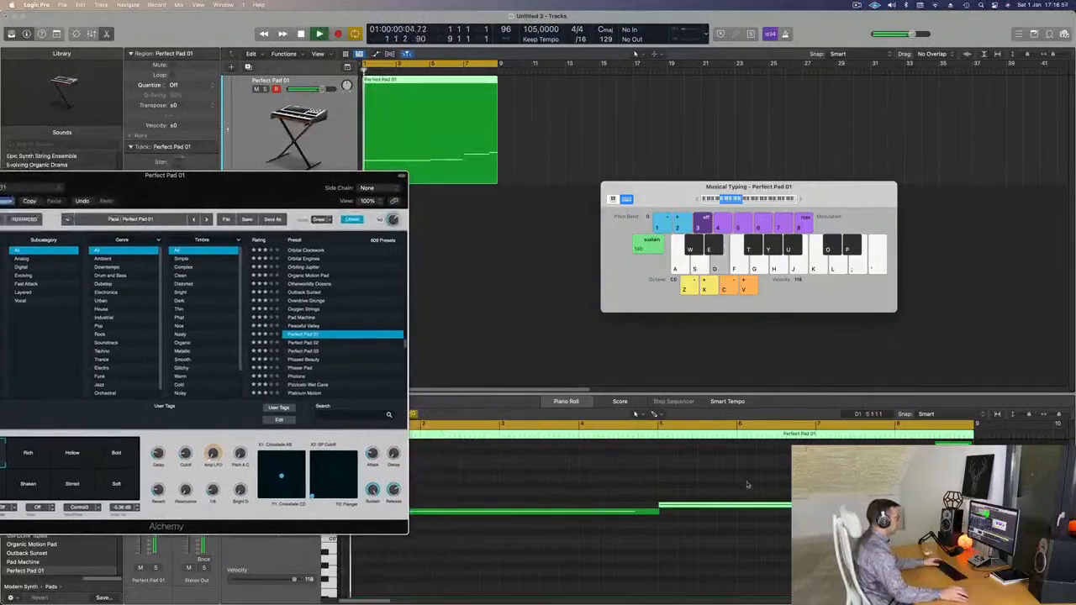
{"action": "key", "text": "alt+Up"}
{"action": "key", "text": "alt+Up"}
{"action": "key", "text": "Return"}
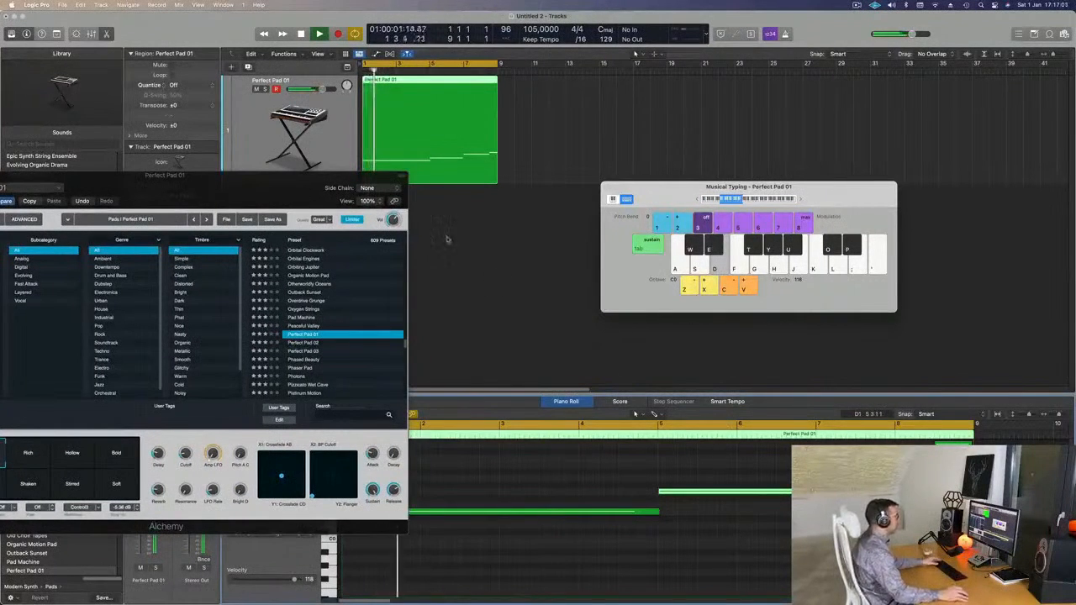
- Listen to the pad loop through to its end to check the edited bass notes
{"action": "left_click_drag", "start_coordinate": [292, 191], "coordinate": [484, 128]}
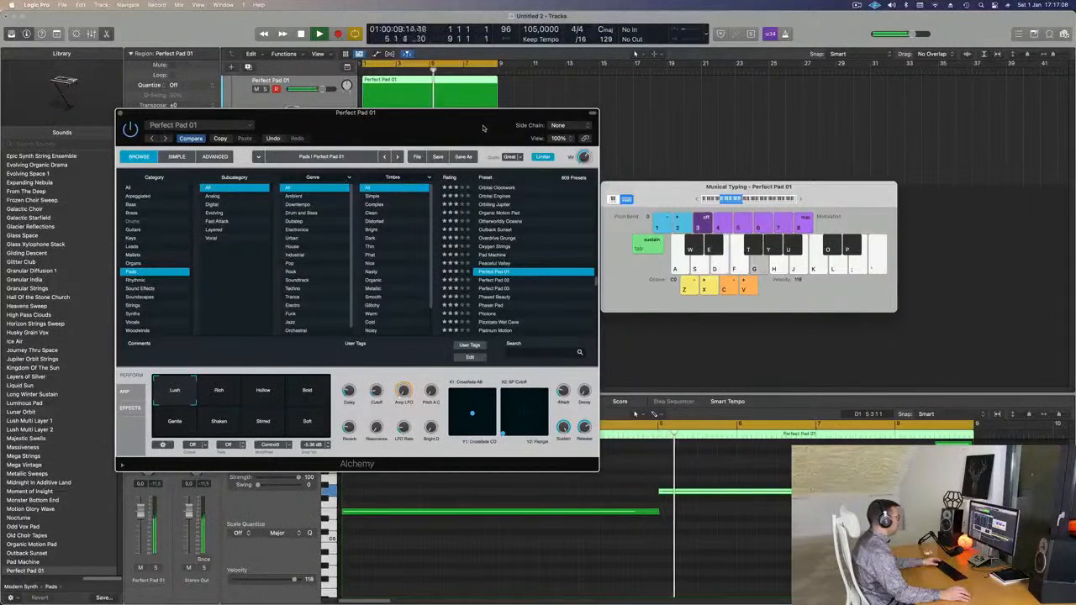
{"action": "left_click_drag", "start_coordinate": [483, 128], "coordinate": [571, 183]}
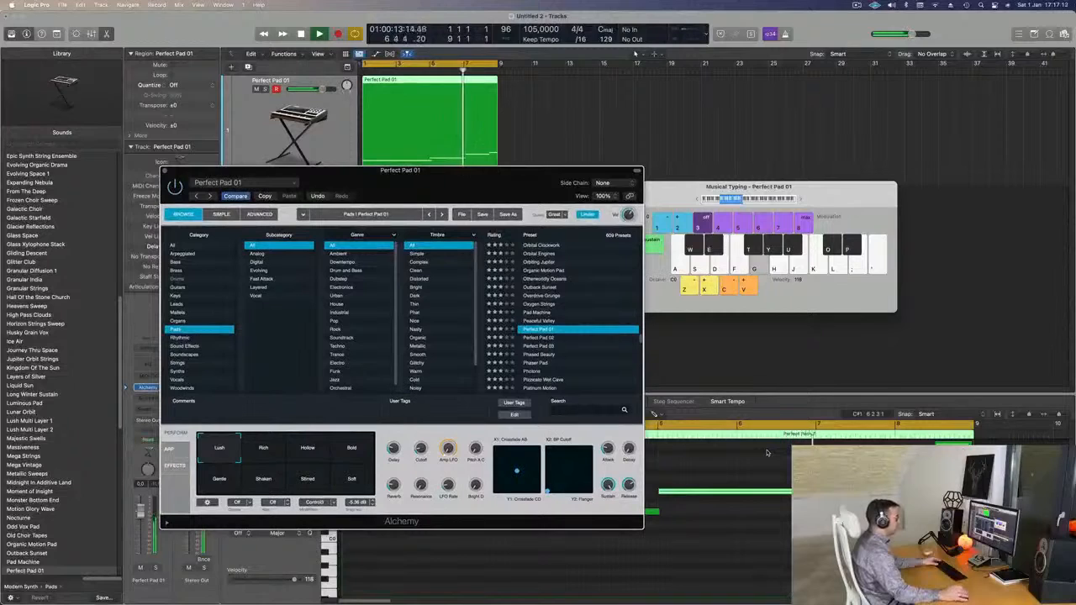
{"action": "key", "text": "k"}
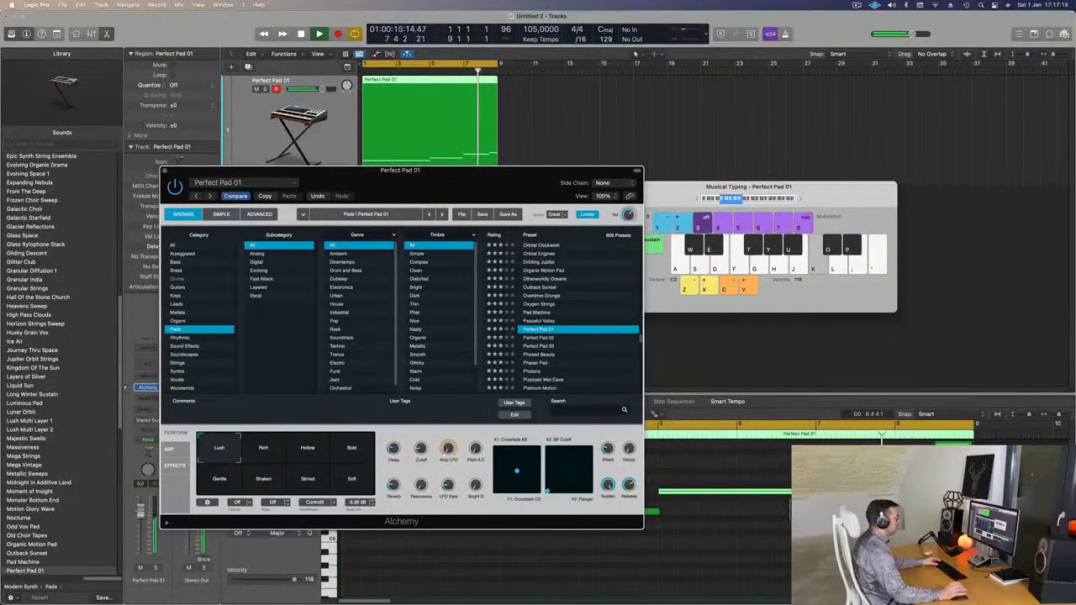
{"action": "key", "text": "l"}
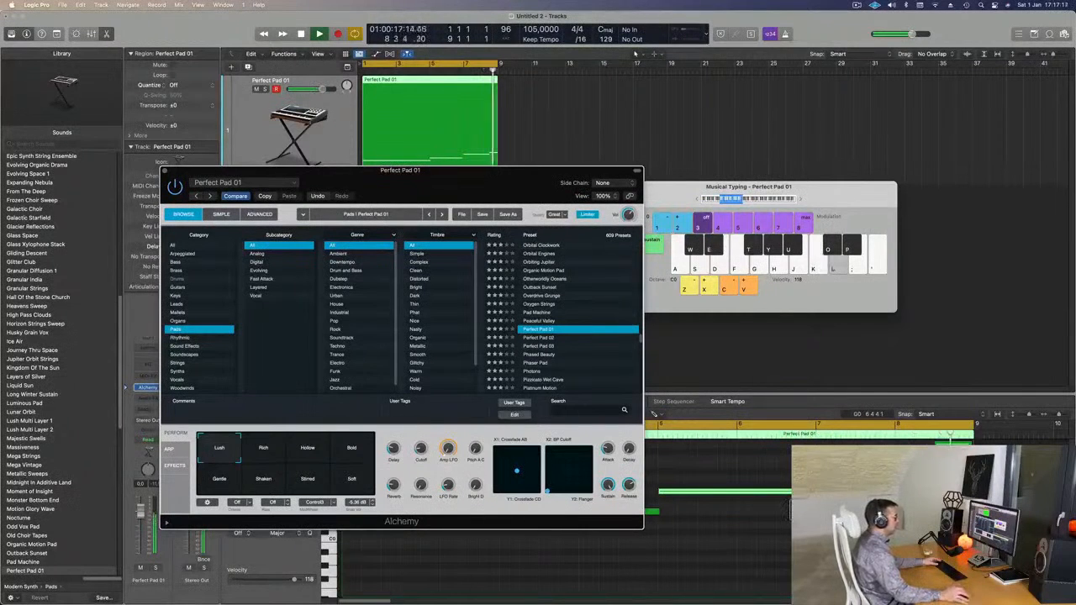
{"action": "key", "text": "d"}
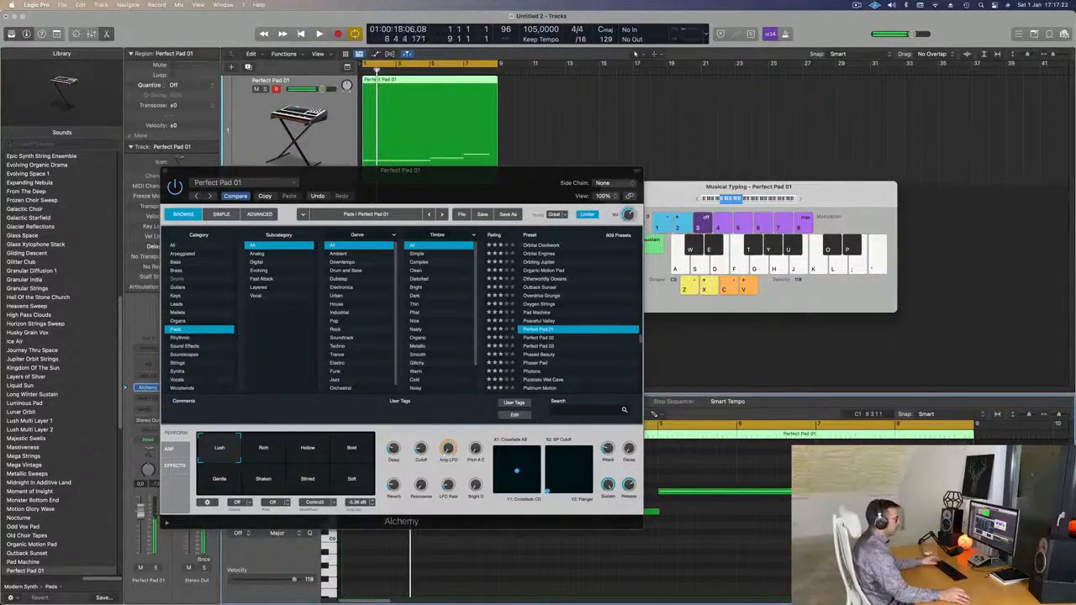
- Raise the synth's Cutoff to 100 % while the loop plays and close the synth window
{"action": "left_click_drag", "start_coordinate": [481, 183], "coordinate": [686, 239]}
{"action": "key", "text": "space"}
{"action": "key", "text": "space"}
{"action": "left_click_drag", "start_coordinate": [572, 229], "coordinate": [543, 220]}
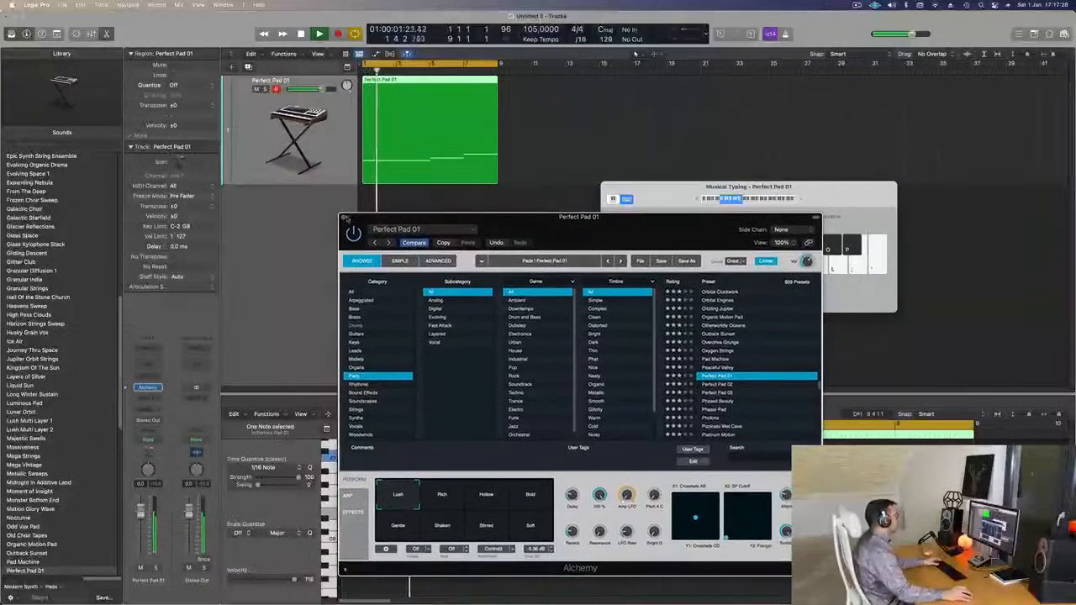
{"action": "left_click", "coordinate": [344, 217]}
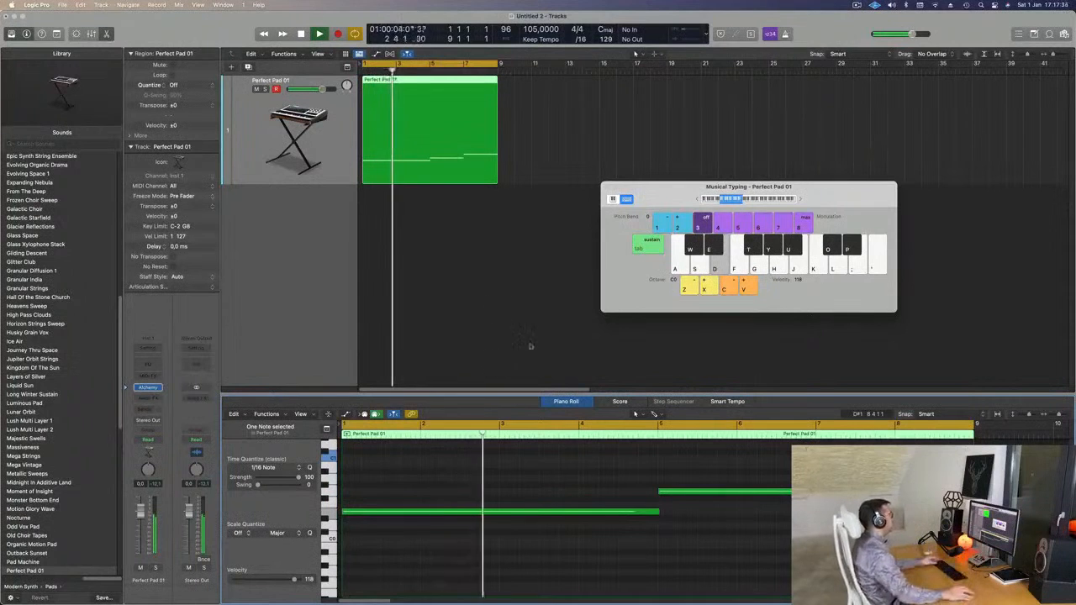
- Replay the loop from bar 1 and extend the cycle range to bar 33
{"action": "scroll", "coordinate": [442, 272], "scroll_direction": "down", "scroll_amount": 1}
{"action": "key", "text": "space"}
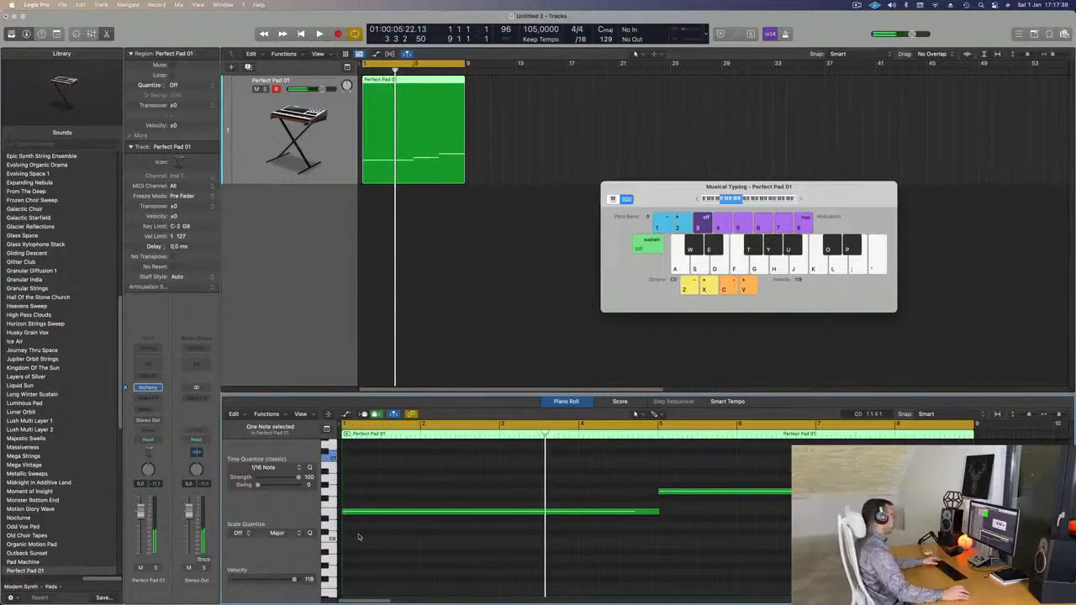
{"action": "key", "text": "Return"}
{"action": "key", "text": "space"}
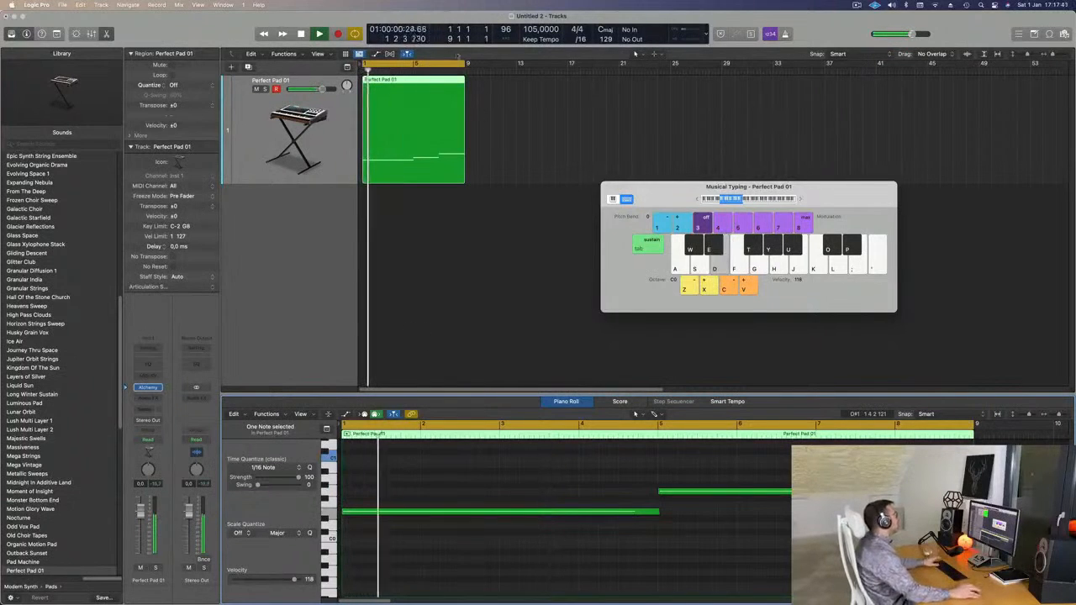
{"action": "left_click_drag", "start_coordinate": [467, 63], "coordinate": [774, 95]}
- Select the eight-bar pad region and repeat it three times to fill the range up to bar 33
{"action": "left_click", "coordinate": [511, 127]}
{"action": "left_click", "coordinate": [381, 123]}
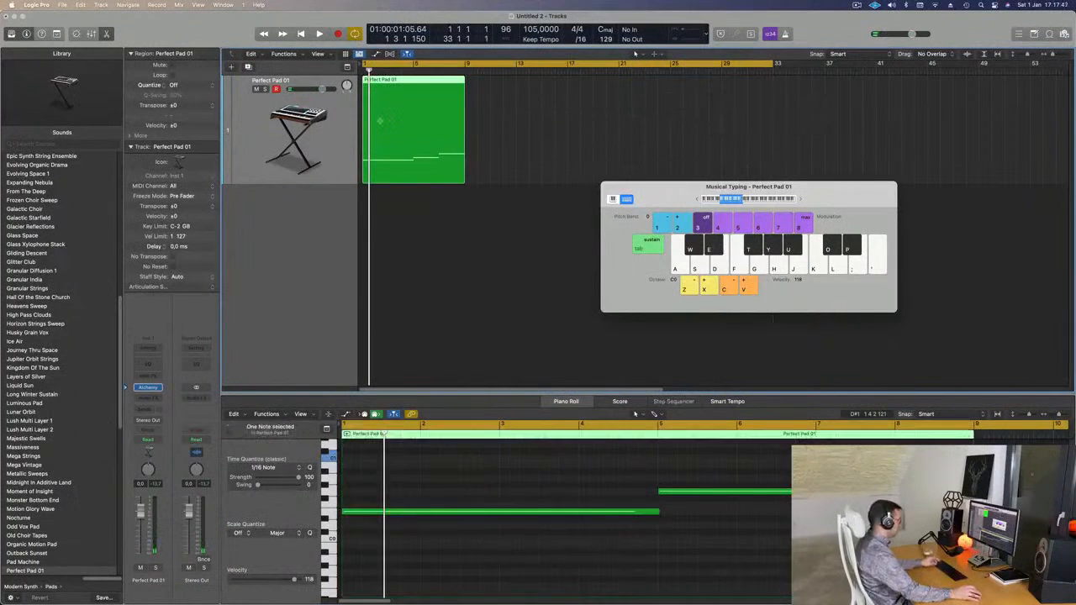
{"action": "key", "text": "super+r"}
{"action": "key", "text": "super+r"}
{"action": "key", "text": "super+r"}
- Play the arrangement from bar 1 and open the pad track's Alchemy synth window
{"action": "key", "text": "Return"}
{"action": "key", "text": "space"}
{"action": "left_click", "coordinate": [246, 142]}
{"action": "key", "text": "Return"}
{"action": "key", "text": "space"}
{"action": "key", "text": "Return"}
{"action": "key", "text": "space"}
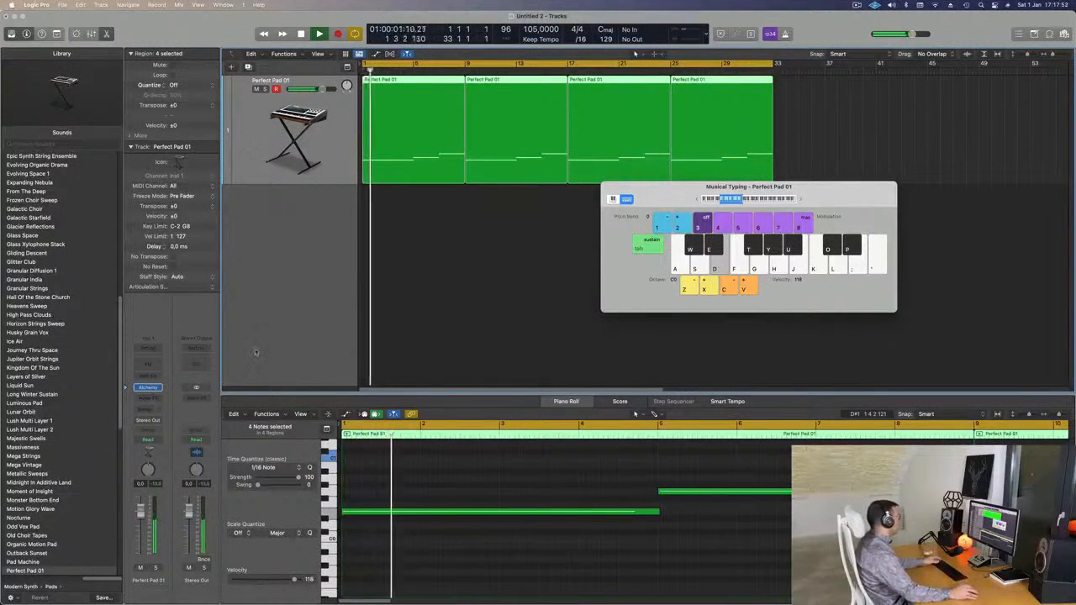
{"action": "left_click", "coordinate": [149, 389]}
{"action": "left_click_drag", "start_coordinate": [625, 231], "coordinate": [711, 212]}
{"action": "key", "text": "Return"}
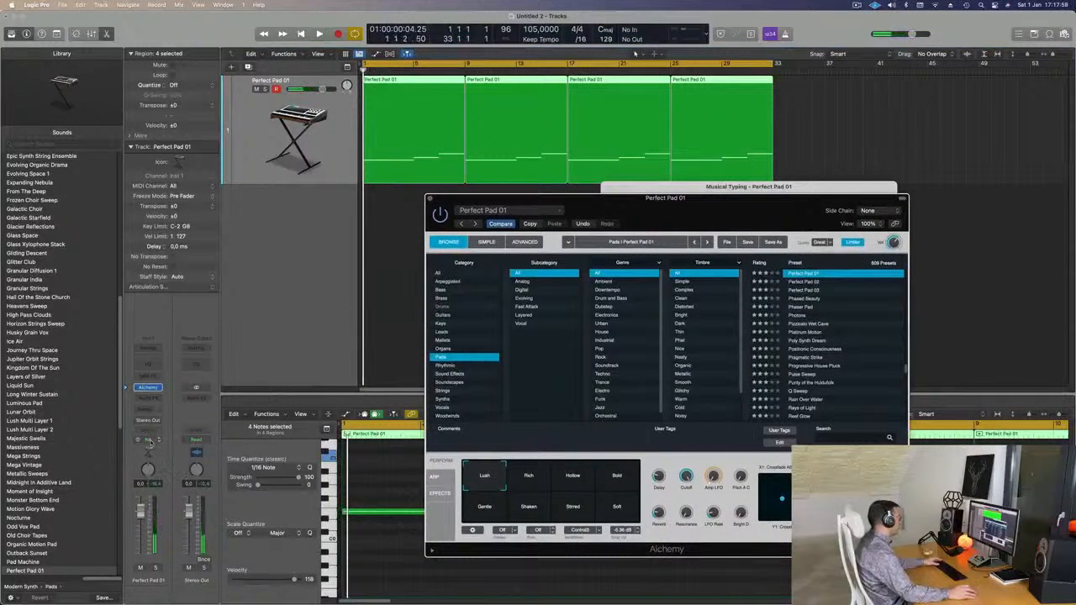
- Set the pad channel's automation mode to Touch, record a Cutoff movement from the start, and close the synth window
{"action": "left_click", "coordinate": [148, 439]}
{"action": "left_click", "coordinate": [207, 450]}
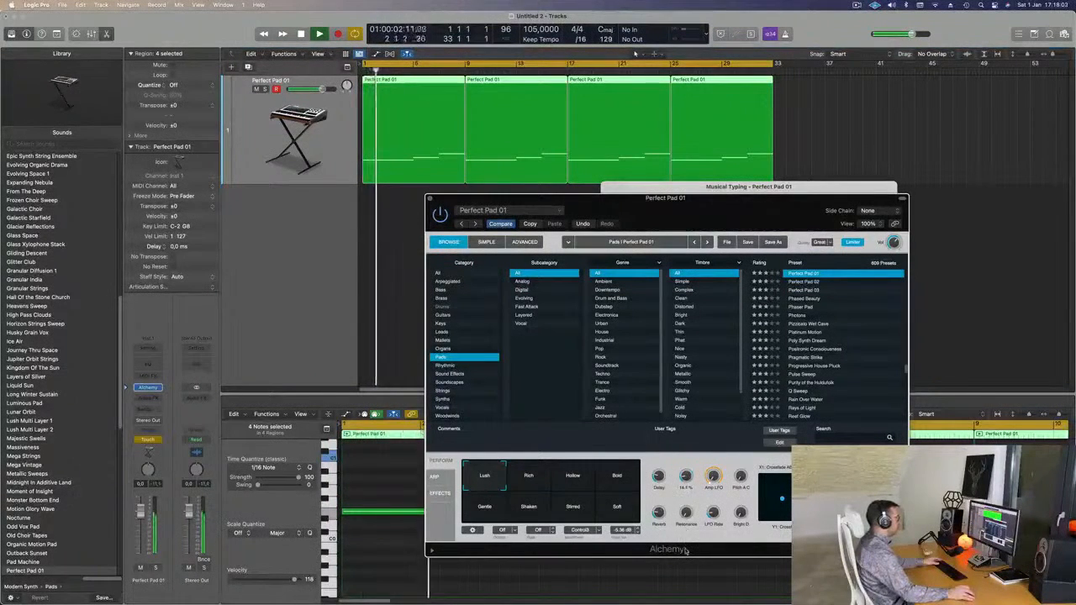
{"action": "key", "text": "Return"}
{"action": "left_click", "coordinate": [430, 198]}
{"action": "key", "text": "space"}
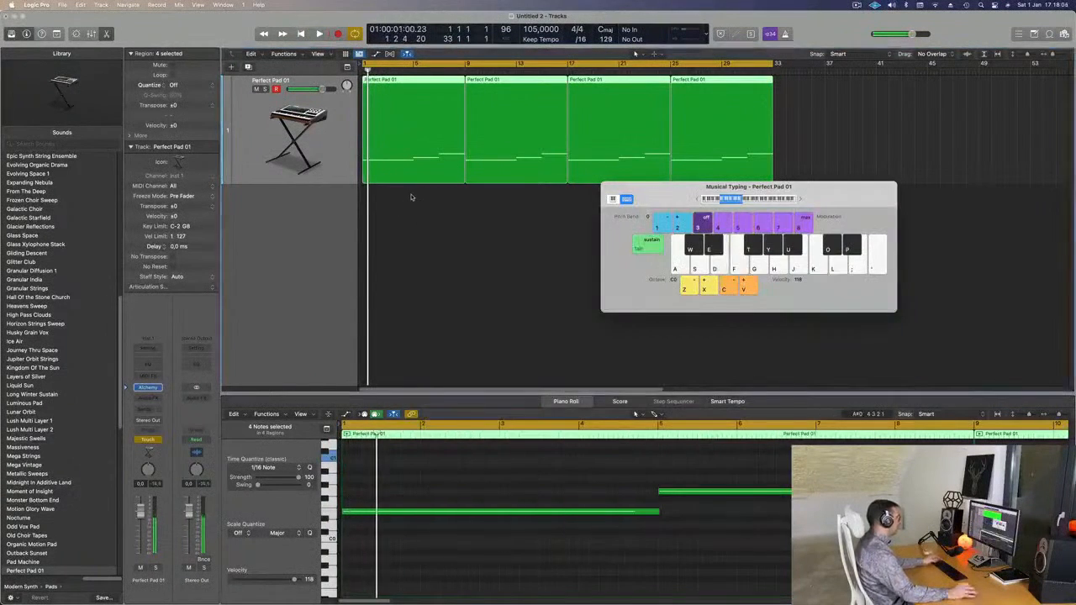
- Close Musical Typing, show track automation and set the pad track's automation mode to Read
{"action": "key", "text": "a"}
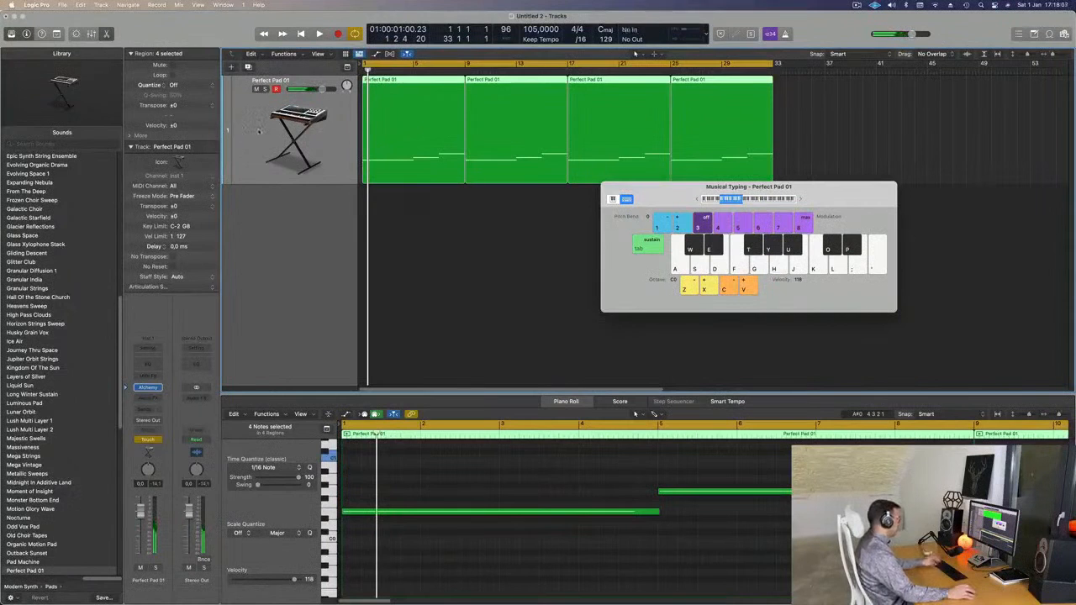
{"action": "key", "text": "cmd+k"}
{"action": "key", "text": "a"}
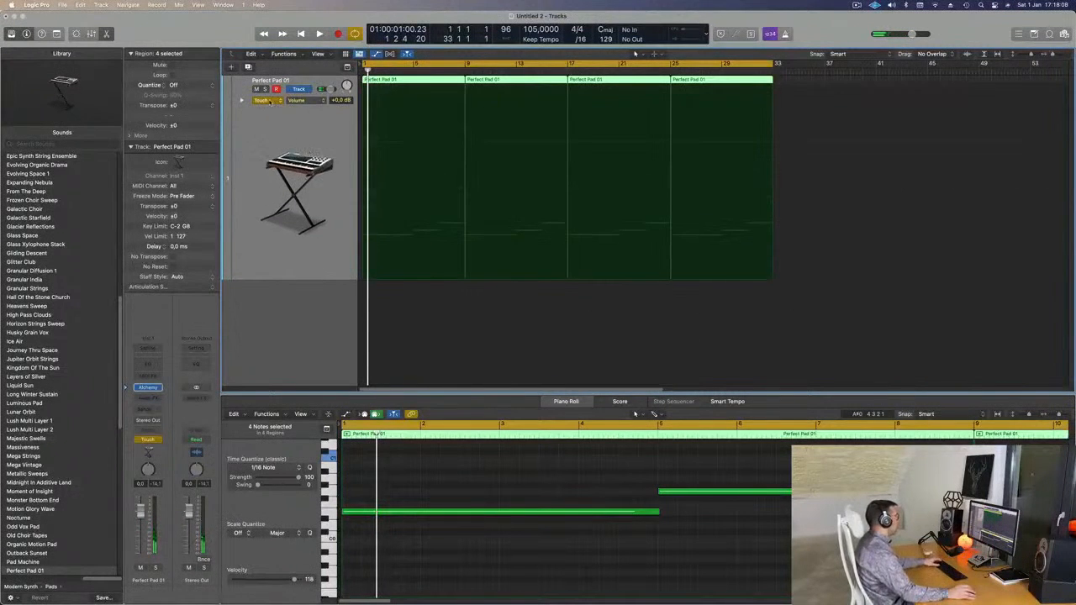
{"action": "left_click", "coordinate": [270, 102]}
{"action": "left_click", "coordinate": [269, 92]}
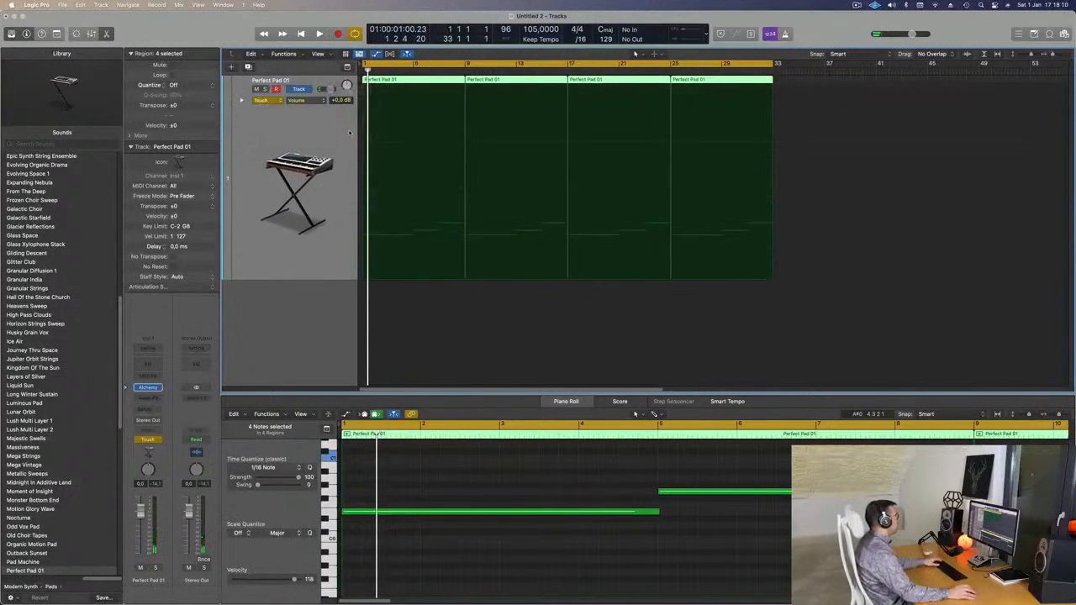
- Show the Alchemy Cutoff automation on the pad track, remove the recorded dip near bar 1 and play from the start
{"action": "left_click", "coordinate": [307, 102]}
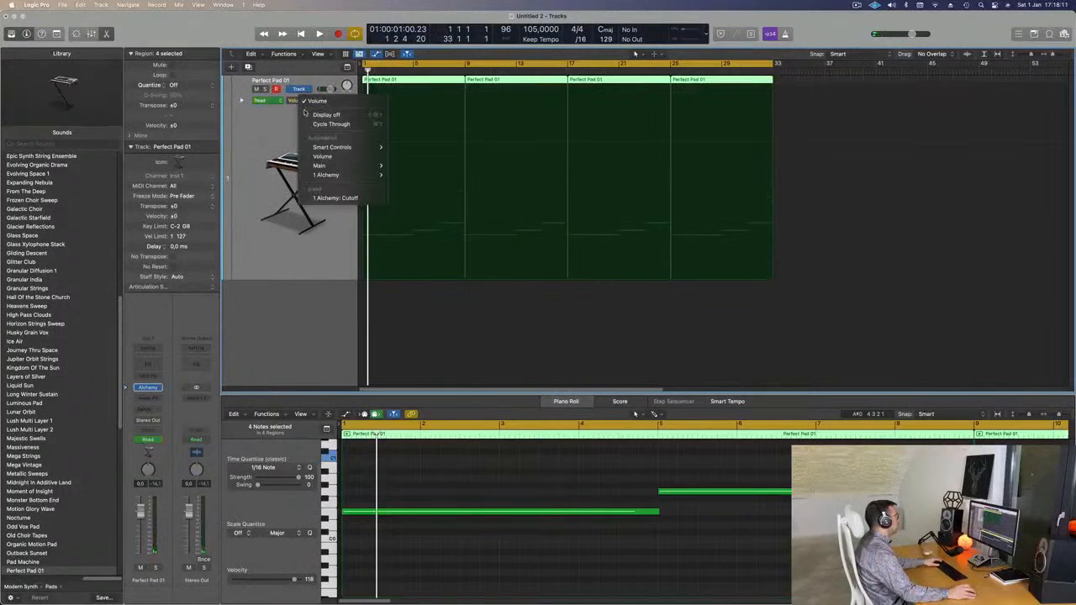
{"action": "left_click", "coordinate": [328, 198]}
{"action": "left_click_drag", "start_coordinate": [380, 86], "coordinate": [365, 86]}
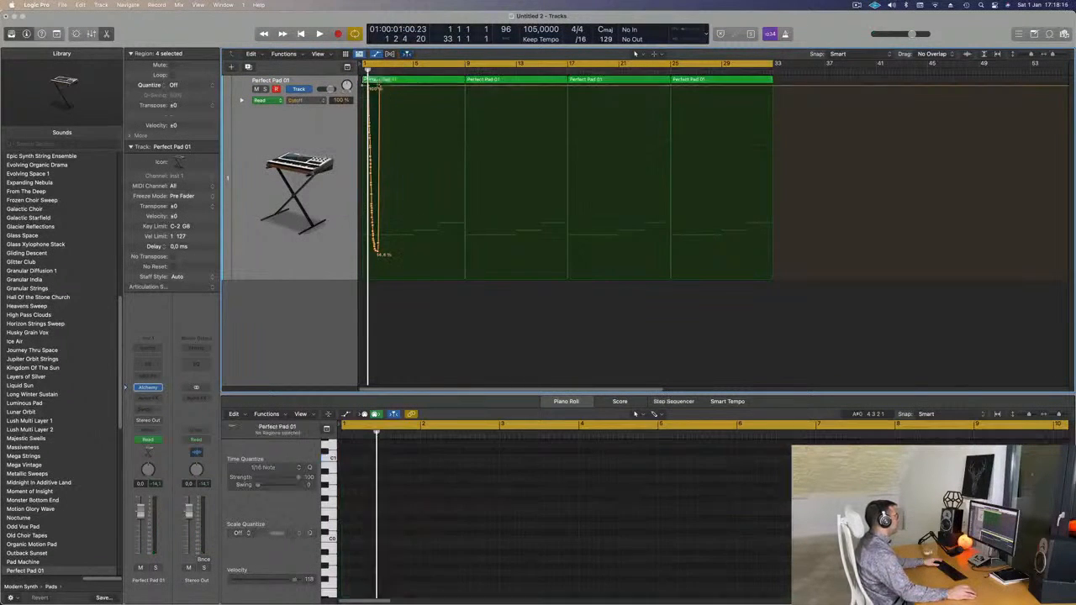
{"action": "key", "text": "space"}
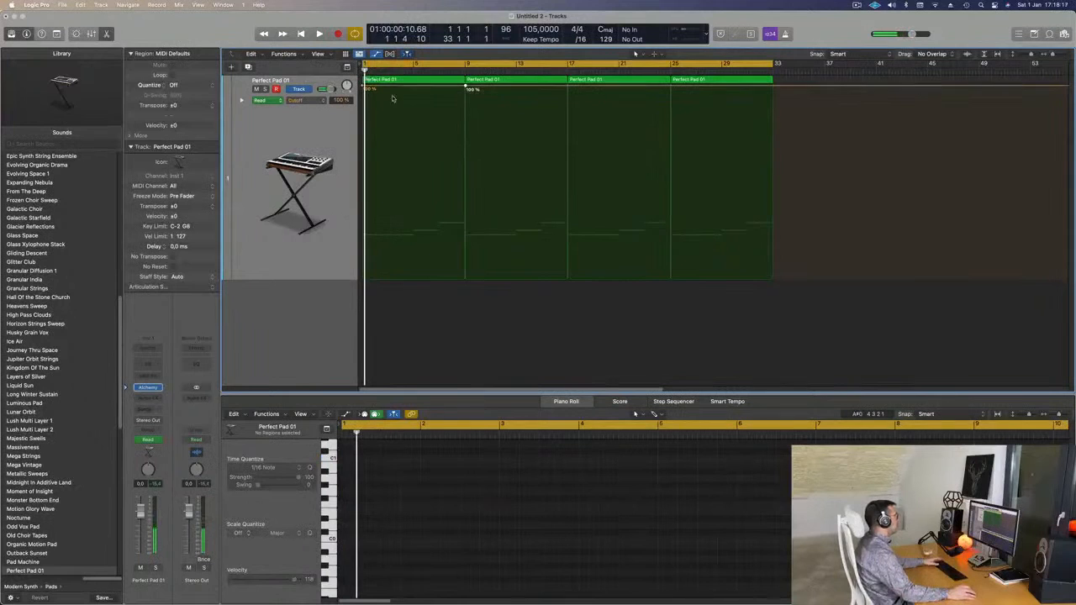
- Shape the pad's cutoff curve to about 34% at bar 1, 14% at bar 9 and 34.5% at bar 17, then play it back
{"action": "left_click_drag", "start_coordinate": [365, 86], "coordinate": [364, 213]}
{"action": "left_click_drag", "start_coordinate": [465, 87], "coordinate": [569, 211]}
{"action": "key", "text": "Return"}
{"action": "key", "text": "space"}
- Stop playback, duplicate the pad track with its settings and open the new track's Alchemy synth window
{"action": "left_click", "coordinate": [265, 79]}
{"action": "key", "text": "space"}
{"action": "key", "text": "super+d"}
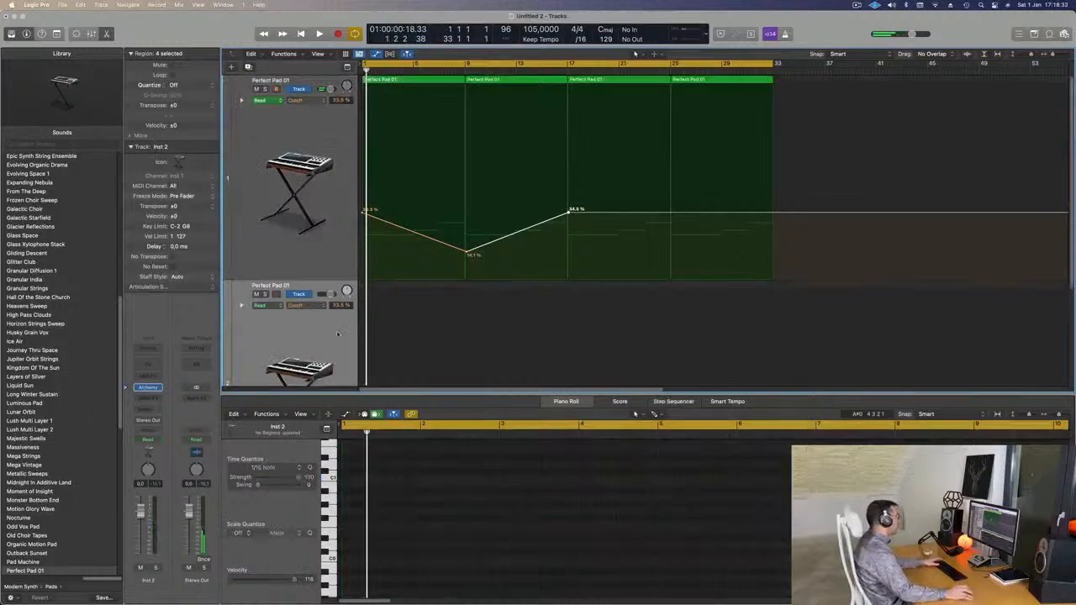
{"action": "scroll", "coordinate": [244, 166], "scroll_direction": "down", "scroll_amount": 3}
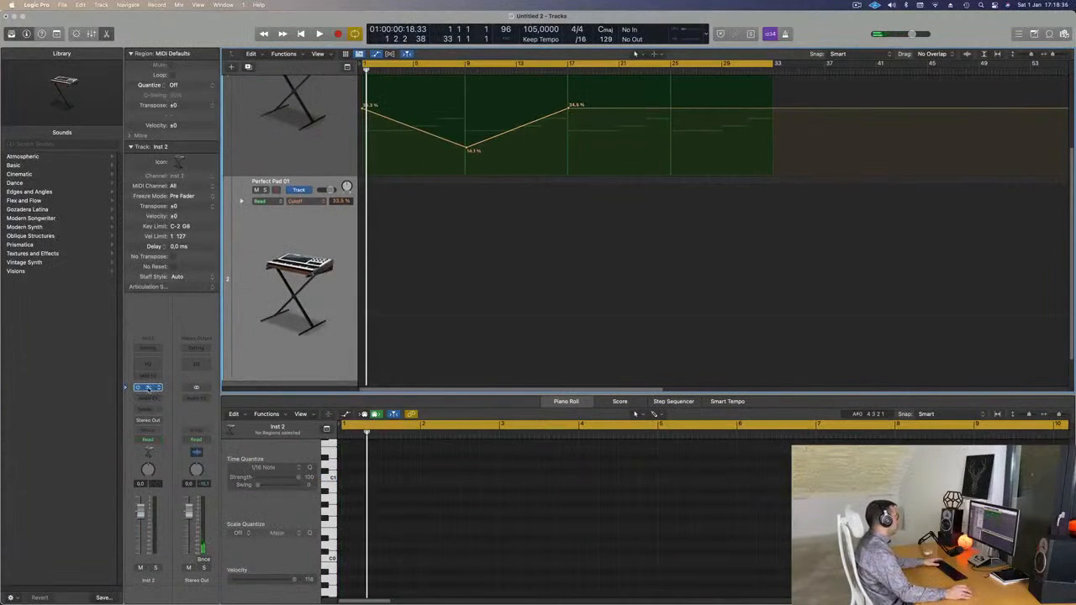
{"action": "left_click", "coordinate": [148, 387]}
- Browse the Soundscapes category in Alchemy and load the Ancient Alien Pilot preset on the second track
{"action": "left_click_drag", "start_coordinate": [708, 130], "coordinate": [665, 280]}
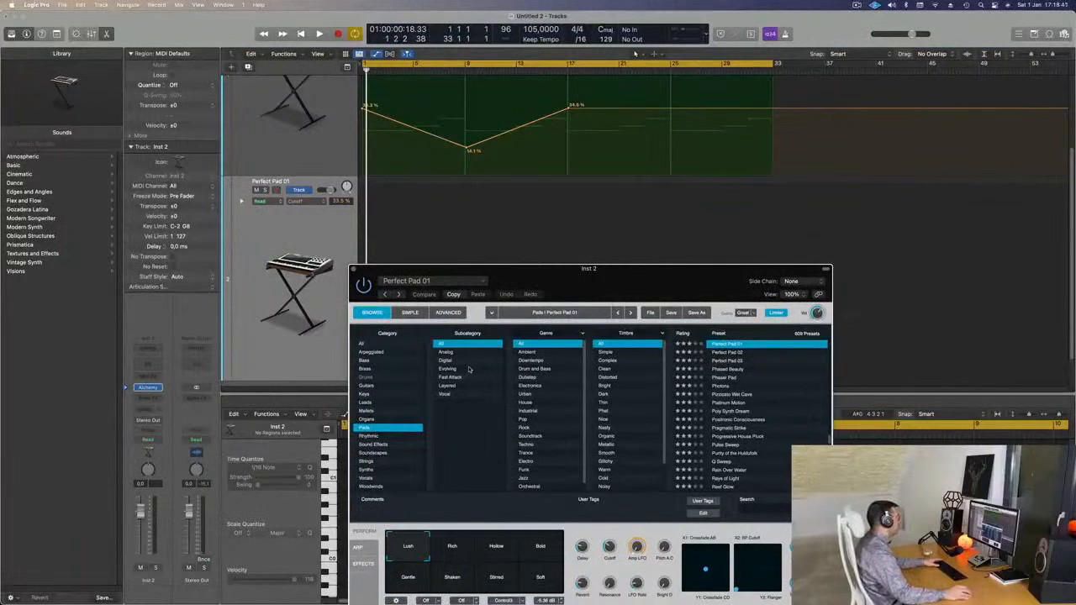
{"action": "left_click", "coordinate": [381, 453]}
{"action": "left_click_drag", "start_coordinate": [604, 283], "coordinate": [577, 227]}
{"action": "scroll", "coordinate": [761, 328], "scroll_direction": "down", "scroll_amount": 10}
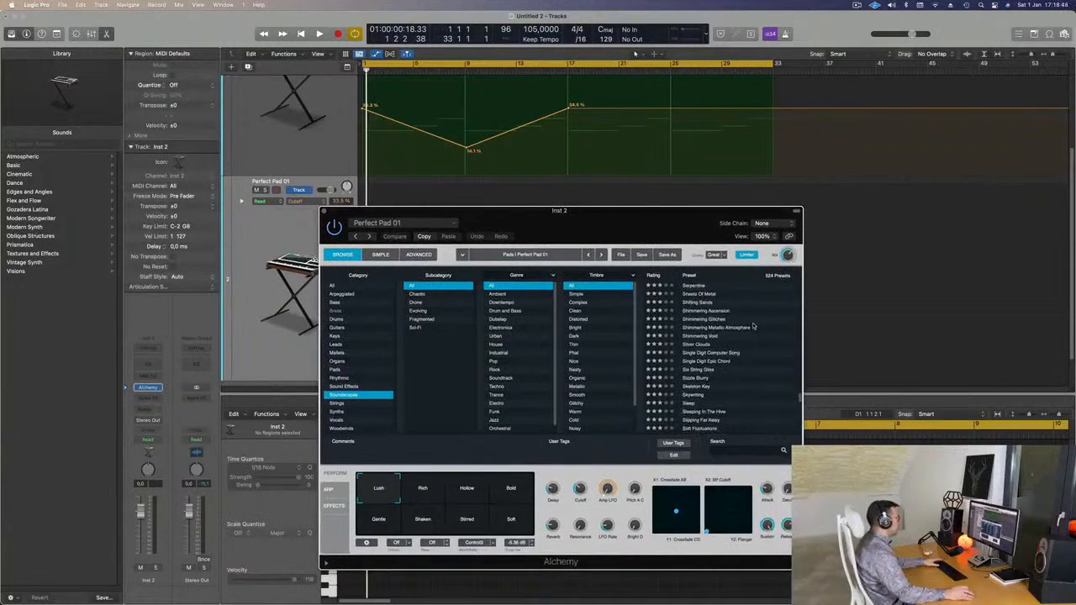
{"action": "scroll", "coordinate": [761, 332], "scroll_direction": "up", "scroll_amount": 20}
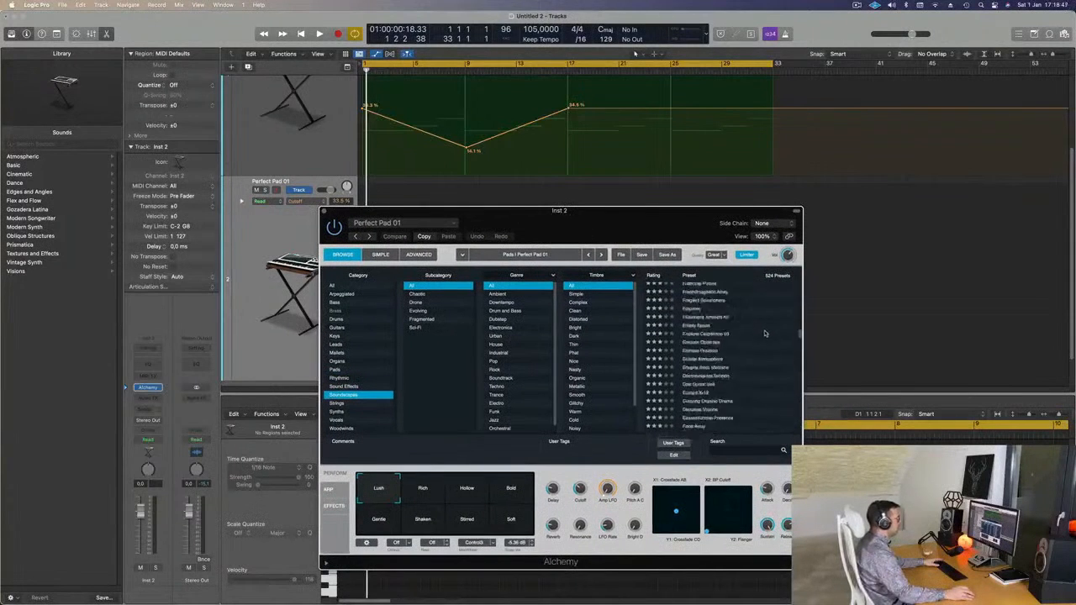
{"action": "scroll", "coordinate": [766, 334], "scroll_direction": "down", "scroll_amount": 3}
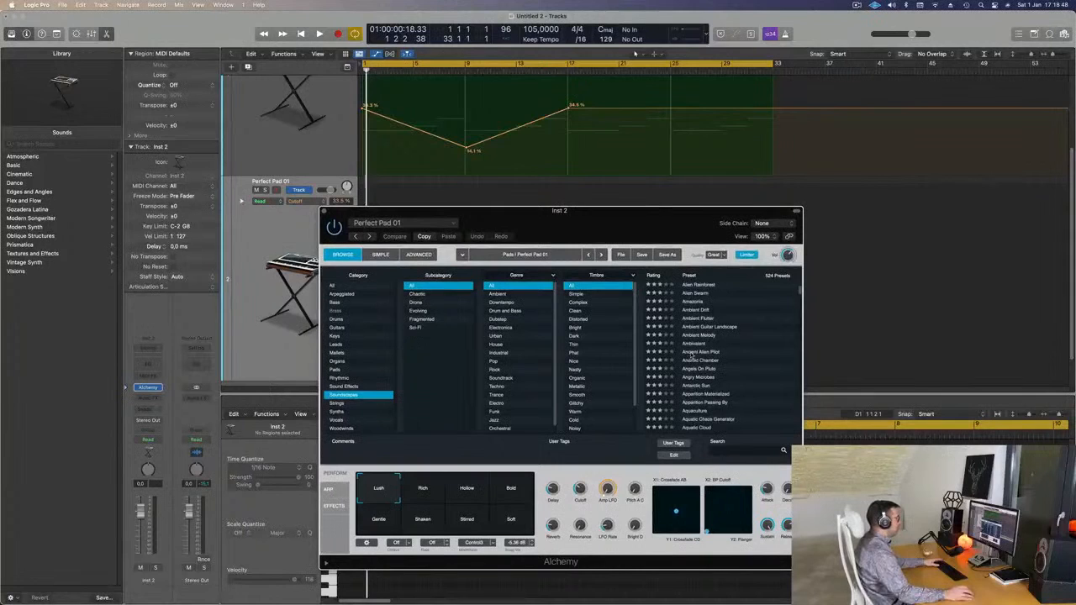
{"action": "left_click", "coordinate": [691, 354]}
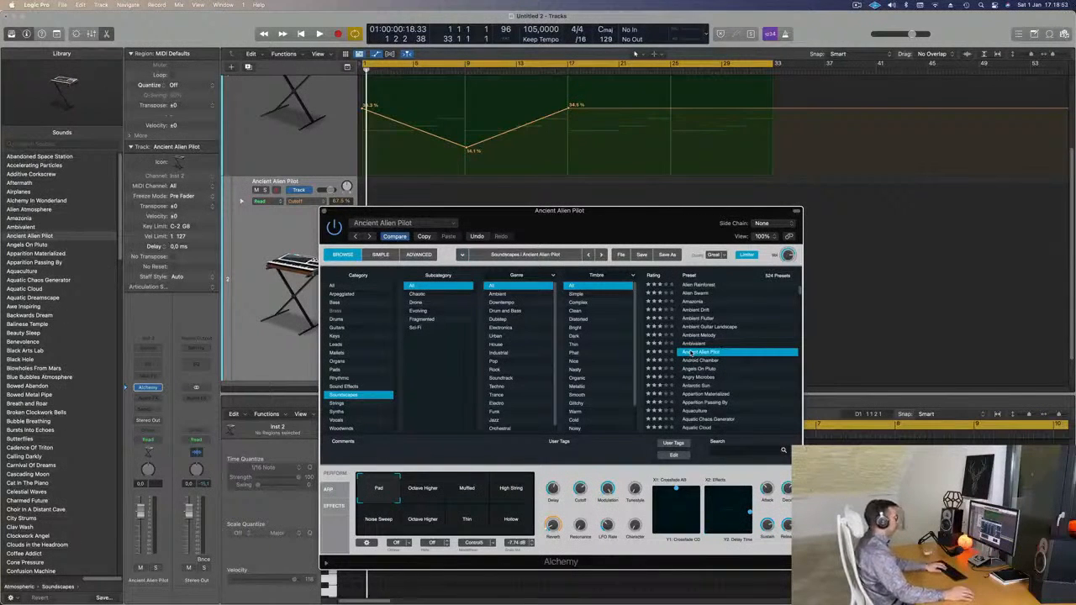
- Open Musical Typing, set its octave to C4, place it beside the synth window and start playback
{"action": "left_click_drag", "start_coordinate": [614, 220], "coordinate": [656, 216]}
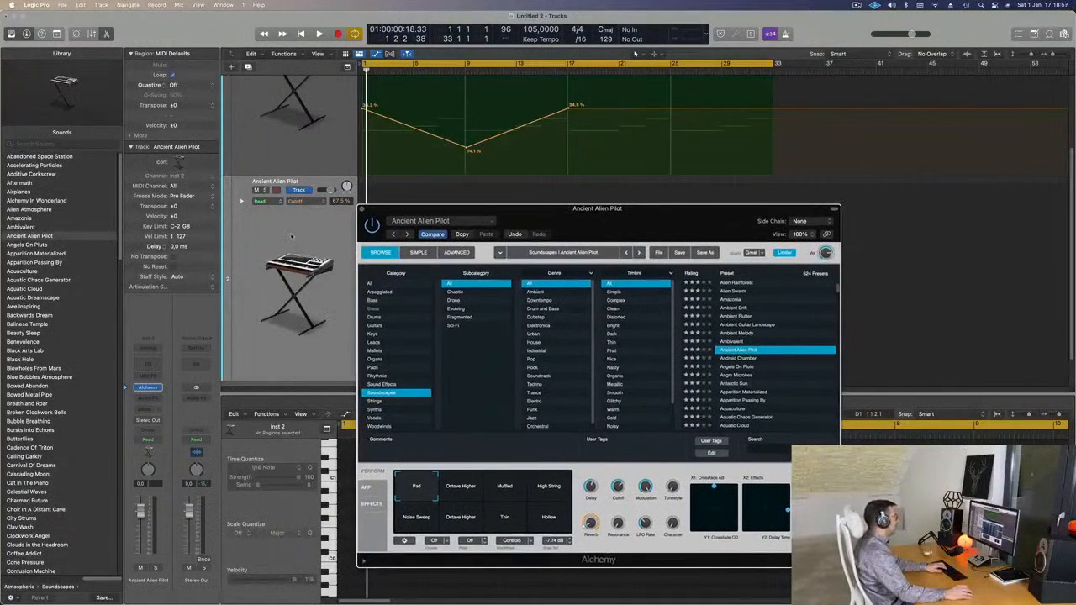
{"action": "key", "text": "super+k"}
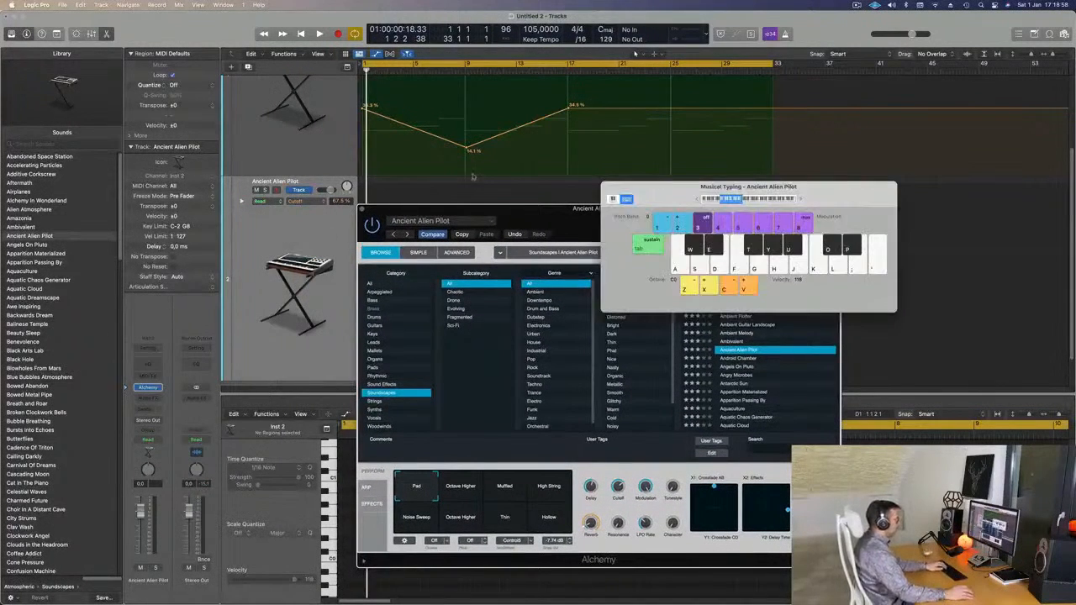
{"action": "left_click_drag", "start_coordinate": [851, 204], "coordinate": [827, 204]}
{"action": "left_click_drag", "start_coordinate": [733, 204], "coordinate": [875, 135]}
{"action": "left_click_drag", "start_coordinate": [653, 235], "coordinate": [625, 200]}
{"action": "key", "text": "space"}
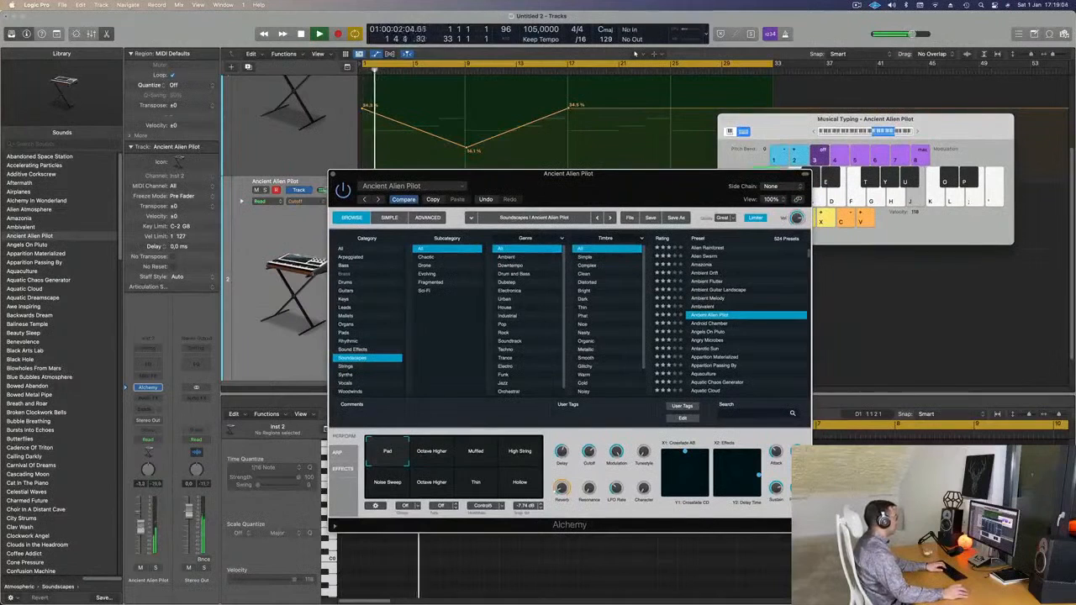
- Switch the preset to its Muffled variation, lower the channel volume to about -10.6 dB and try out notes over the pad
{"action": "left_click", "coordinate": [433, 454]}
{"action": "left_click", "coordinate": [482, 455]}
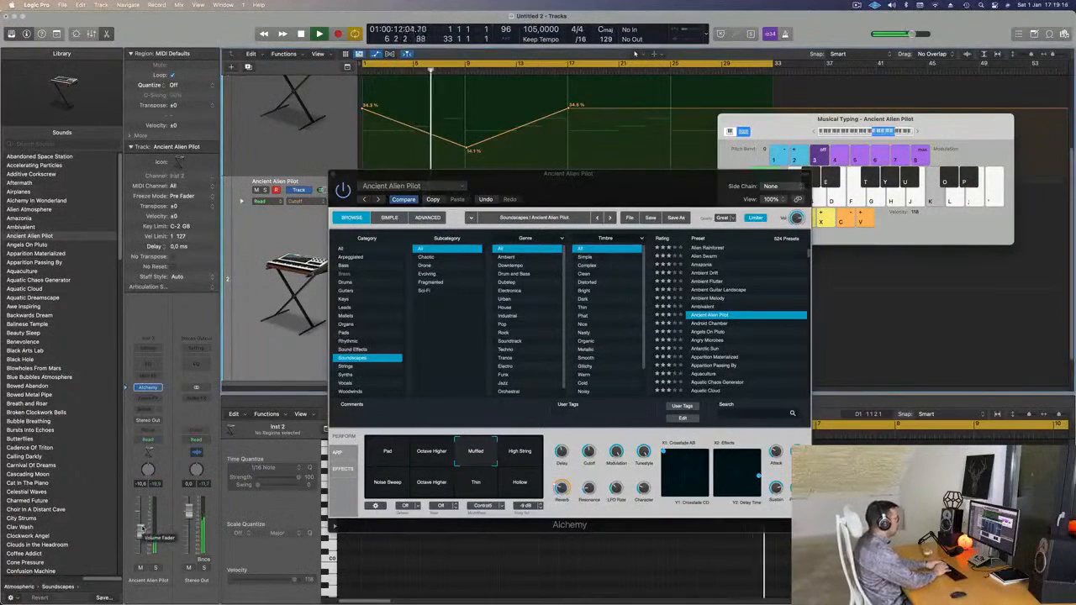
{"action": "key", "text": "semicolon"}
{"action": "key", "text": "j"}
{"action": "key", "text": "k"}
{"action": "key", "text": "k"}
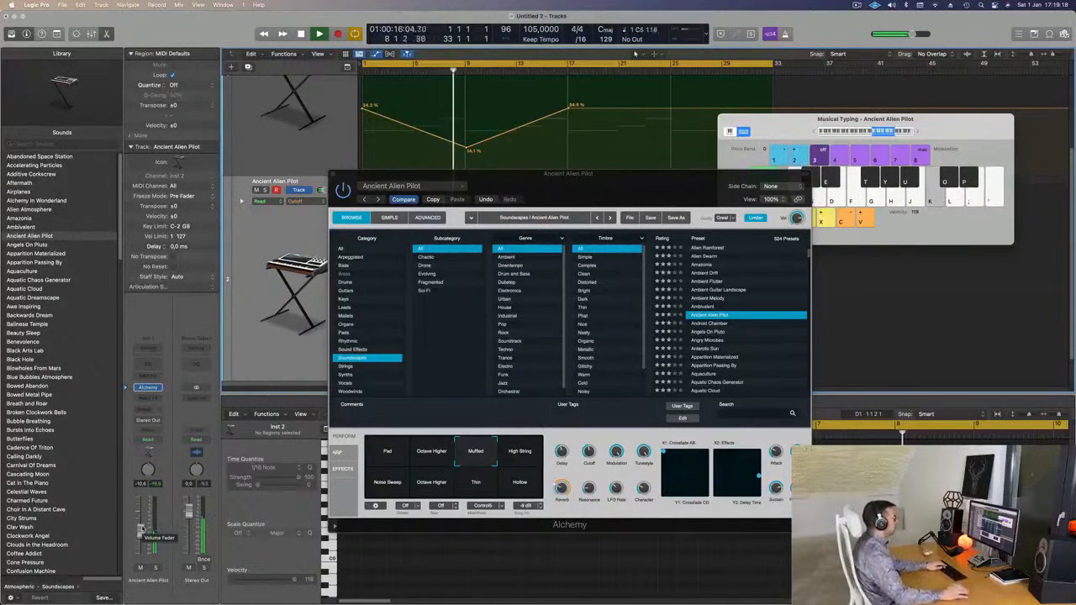
{"action": "key", "text": "k"}
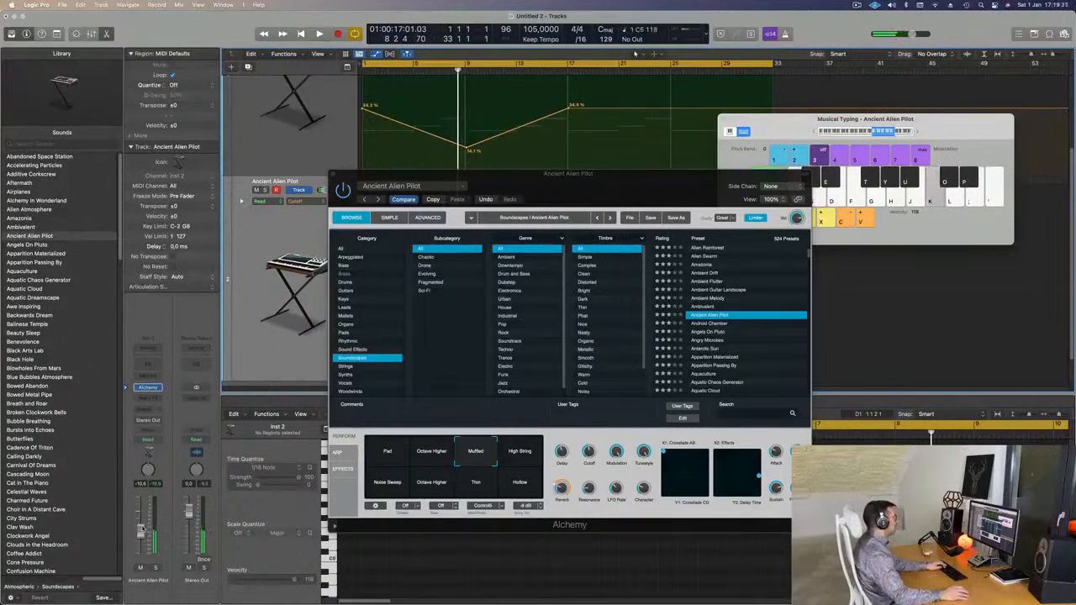
{"action": "key", "text": "k"}
- Record one sustained note over the first eight bars on the Ancient Alien Pilot track
{"action": "key", "text": "r"}
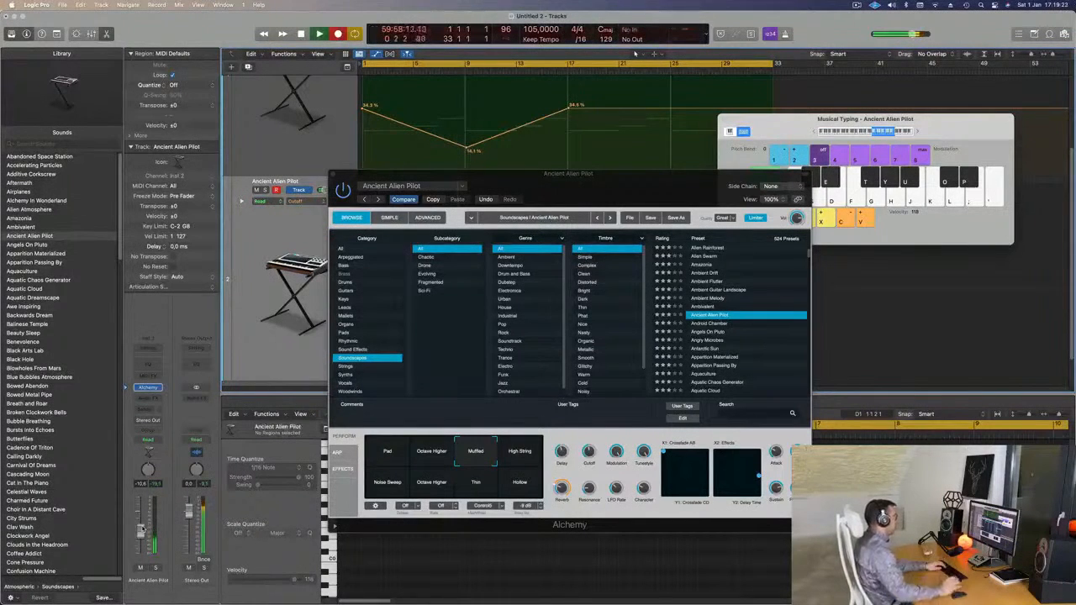
{"action": "left_click_drag", "start_coordinate": [585, 184], "coordinate": [714, 236]}
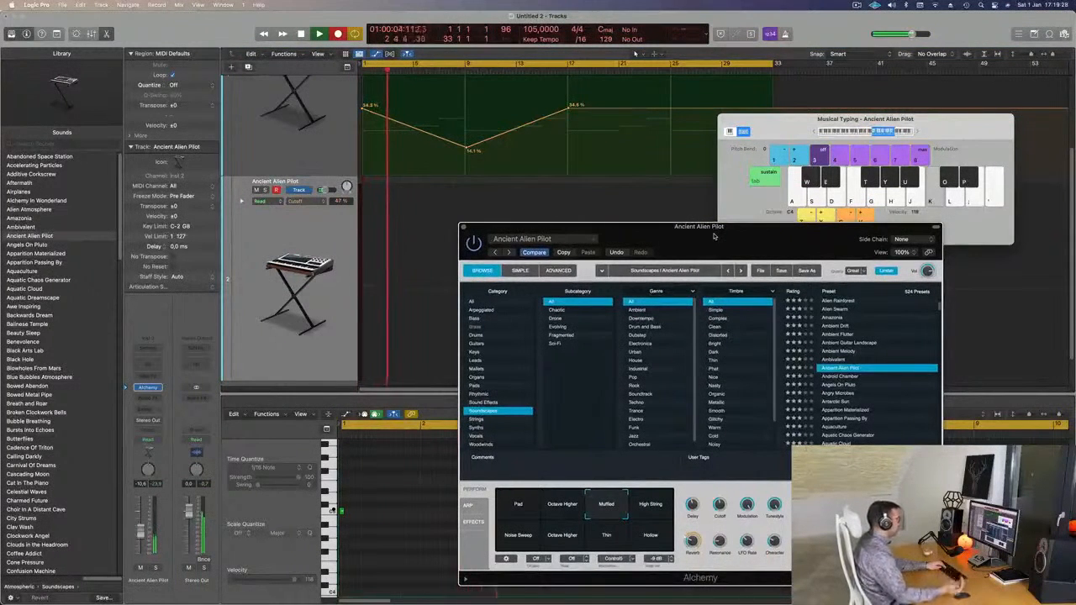
{"action": "left_click_drag", "start_coordinate": [672, 244], "coordinate": [672, 288]}
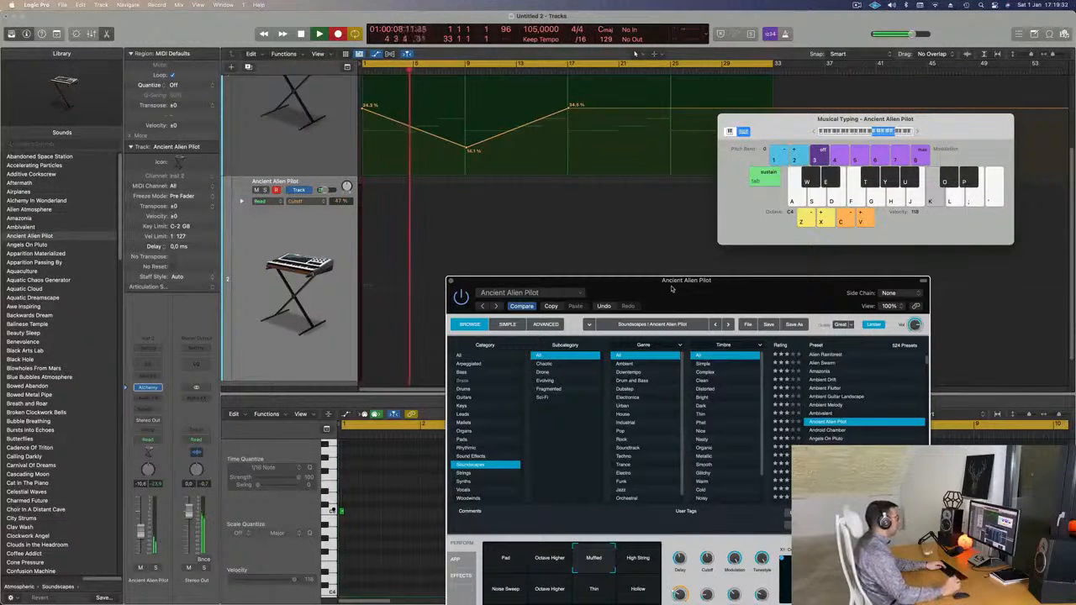
{"action": "left_click_drag", "start_coordinate": [672, 288], "coordinate": [660, 265]}
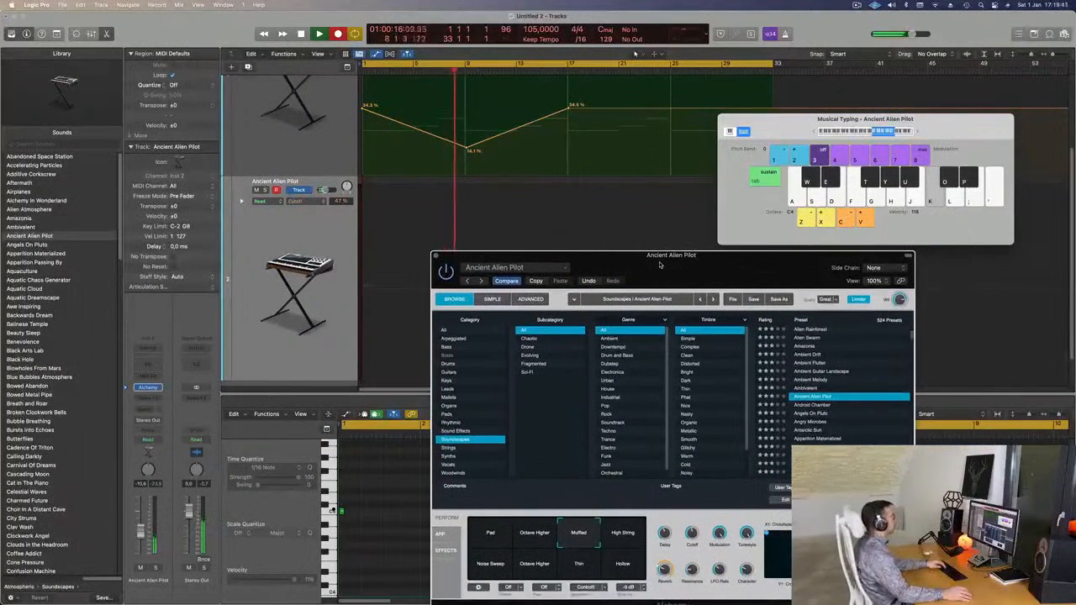
{"action": "key", "text": "space"}
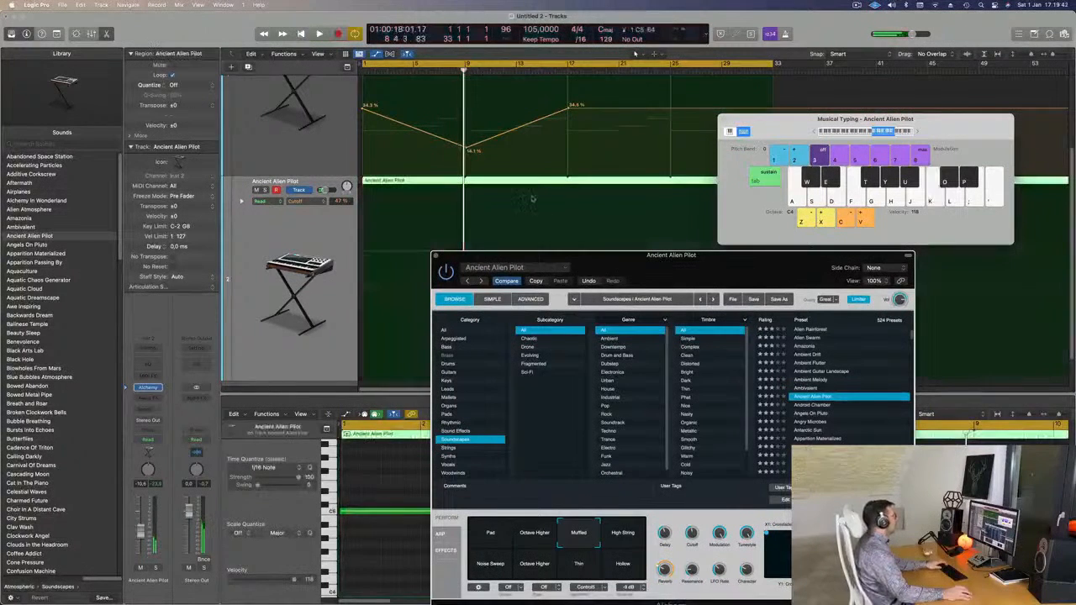
- Split the newly recorded region at bar 9, delete the part after the cut and select the remaining eight bars
{"action": "left_click_drag", "start_coordinate": [797, 126], "coordinate": [802, 125]}
{"action": "key", "text": "super+Left"}
{"action": "key", "text": "super+Left"}
{"action": "key", "text": "super+Left"}
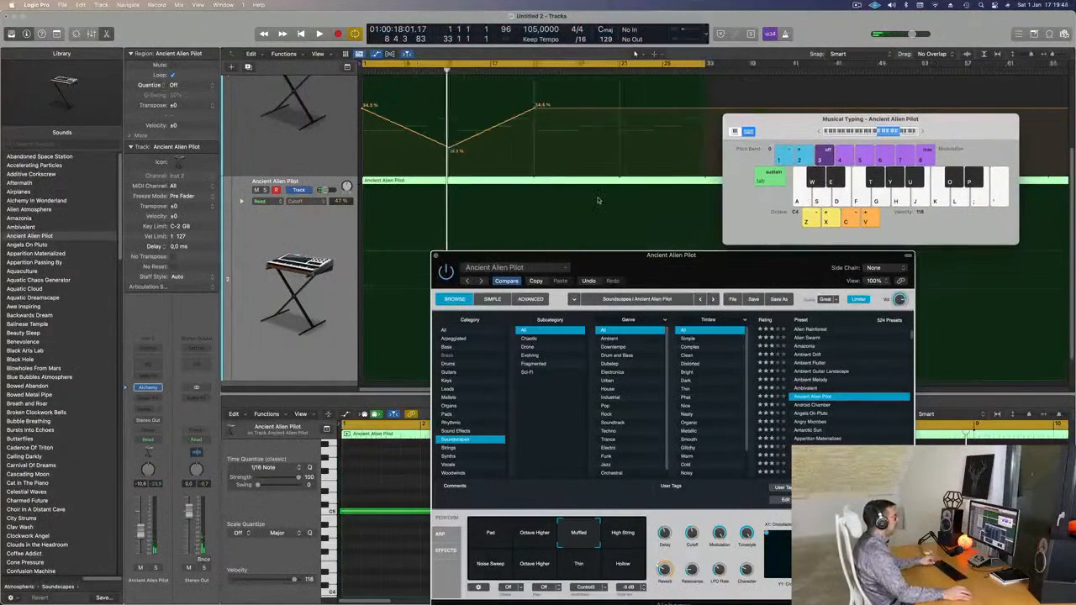
{"action": "double_click", "coordinate": [414, 187], "text": "super"}
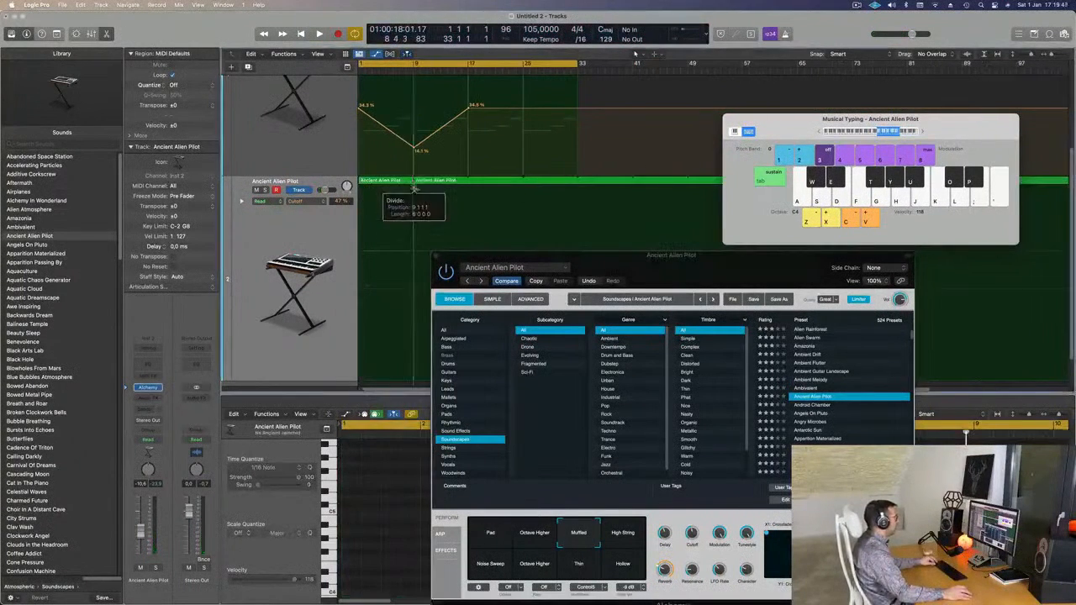
{"action": "left_click", "coordinate": [432, 182]}
{"action": "key", "text": "Delete"}
{"action": "left_click", "coordinate": [387, 182]}
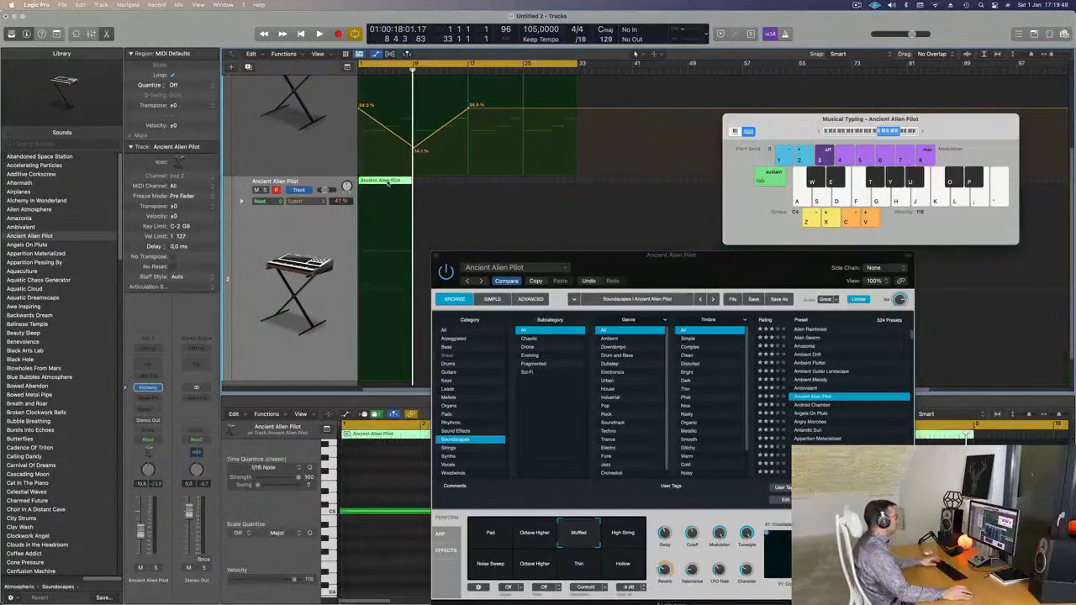
- Move the synth window off the piano roll, select the recorded note and briefly play the region
{"action": "left_click_drag", "start_coordinate": [497, 254], "coordinate": [697, 181]}
{"action": "scroll", "coordinate": [491, 489], "scroll_direction": "left", "scroll_amount": 5}
{"action": "left_click_drag", "start_coordinate": [396, 471], "coordinate": [430, 576]}
{"action": "key", "text": "space"}
{"action": "key", "text": "space"}
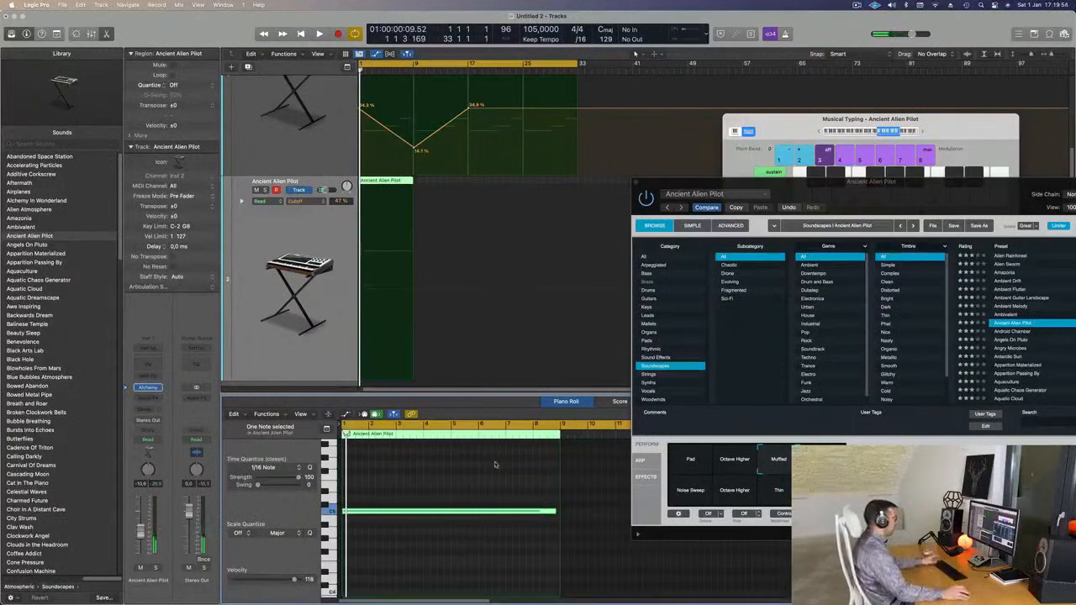
{"action": "left_click_drag", "start_coordinate": [555, 510], "coordinate": [556, 510]}
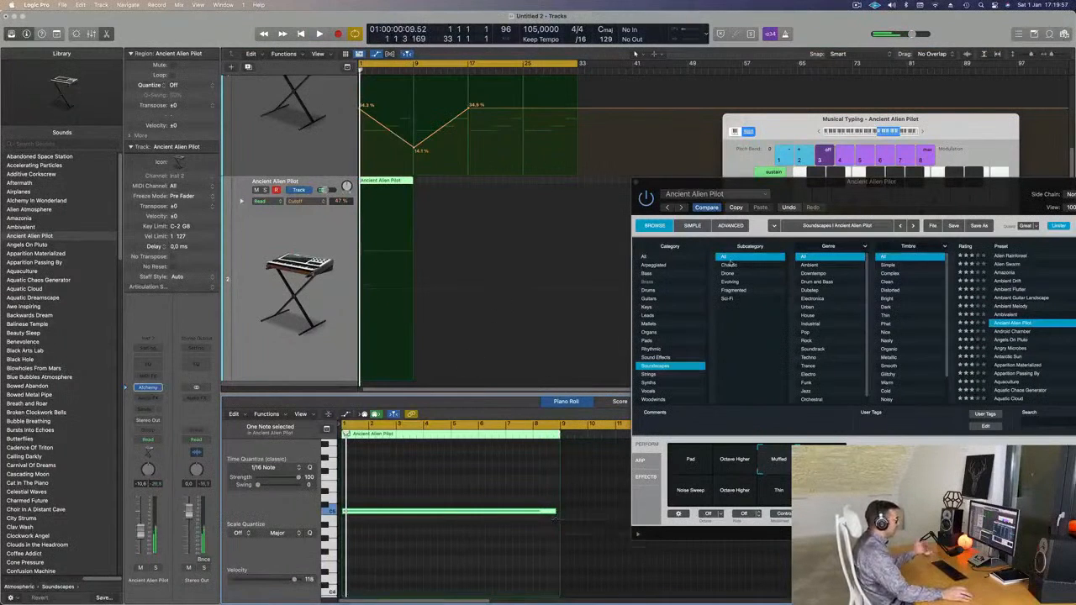
- Rearrange the Musical Typing and synth windows and switch the preset to its High String variation
{"action": "left_click", "coordinate": [894, 172]}
{"action": "left_click_drag", "start_coordinate": [922, 121], "coordinate": [856, 52]}
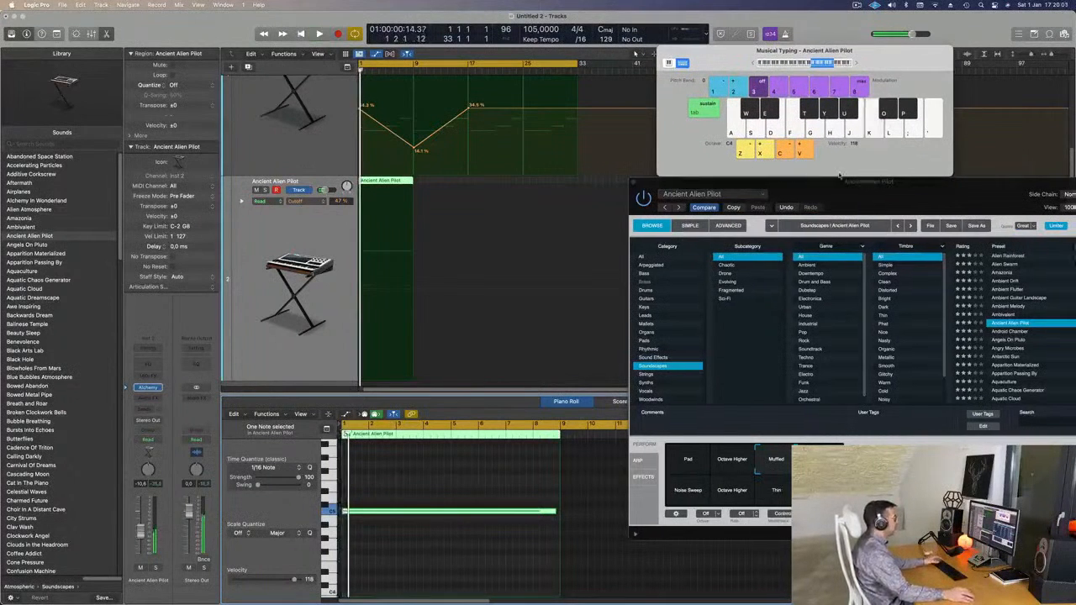
{"action": "left_click_drag", "start_coordinate": [873, 186], "coordinate": [717, 130]}
{"action": "left_click_drag", "start_coordinate": [582, 405], "coordinate": [673, 423]}
- Audition the High String variation against the pad and lower the channel volume to about -12.6 dB
{"action": "key", "text": "space"}
{"action": "key", "text": "space"}
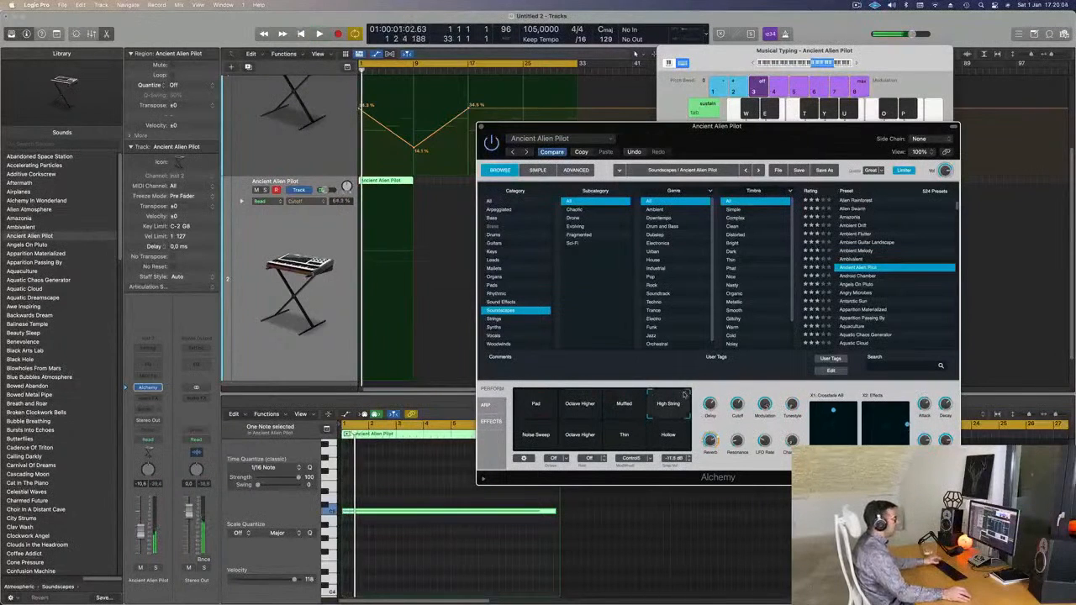
{"action": "key", "text": "space"}
{"action": "key", "text": "space"}
{"action": "key", "text": "space"}
{"action": "left_click", "coordinate": [368, 514]}
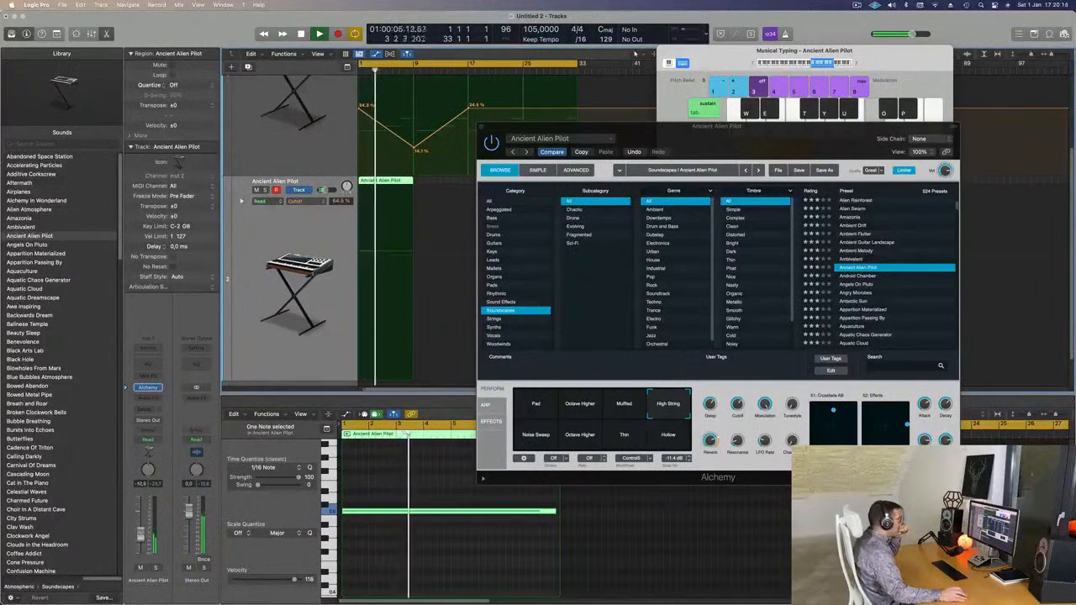
- Switch the preset back to Muffled, transpose the selected note down one octave and play it from the start
{"action": "left_click", "coordinate": [624, 404]}
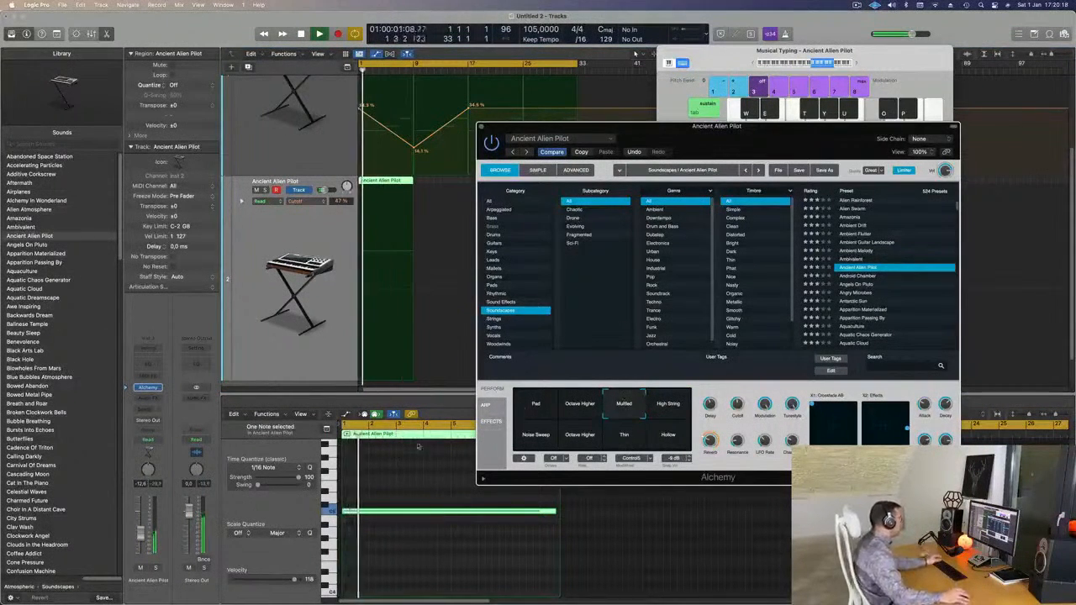
{"action": "left_click", "coordinate": [414, 536]}
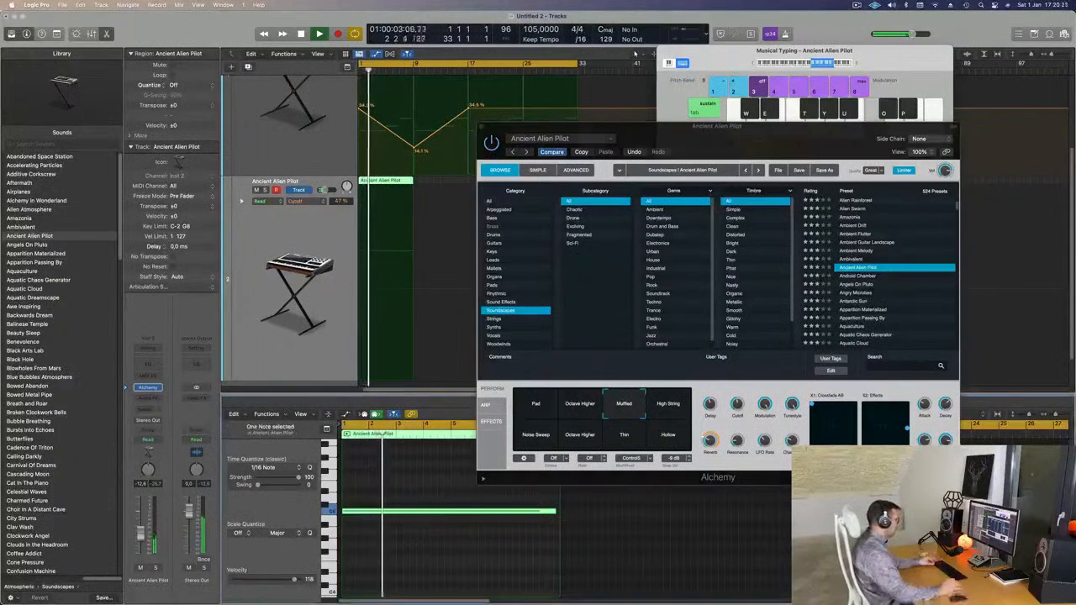
{"action": "key", "text": "alt+shift+Down"}
{"action": "key", "text": "Return"}
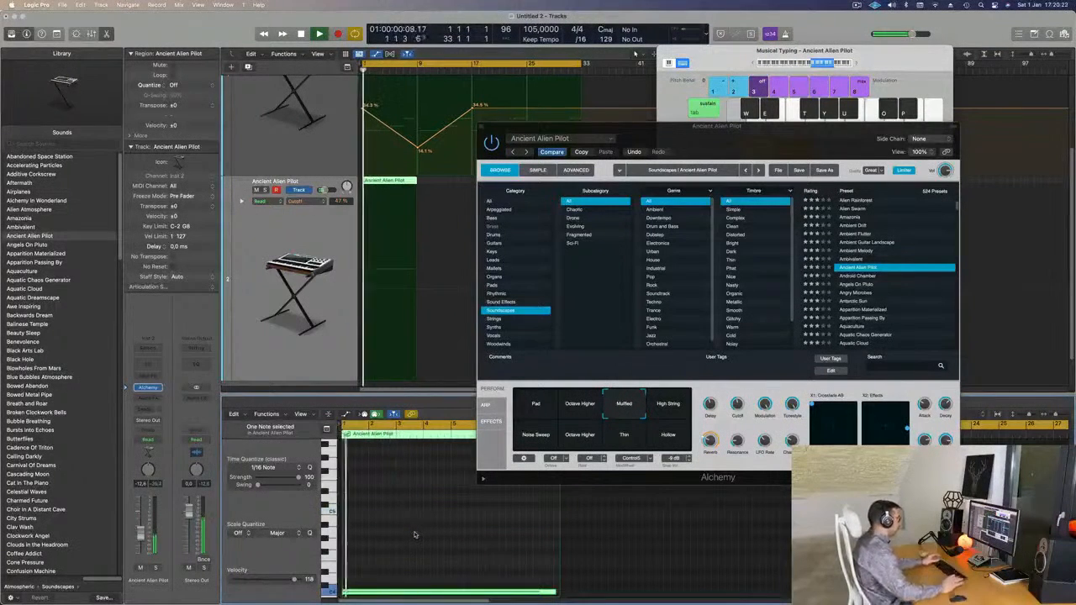
{"action": "left_click_drag", "start_coordinate": [801, 139], "coordinate": [687, 108]}
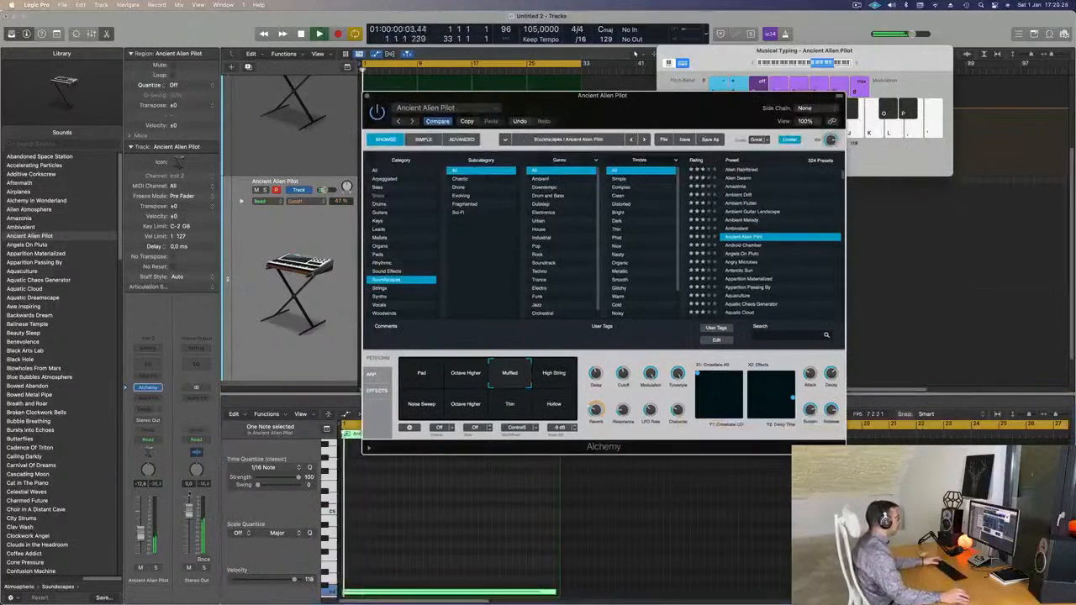
- Transpose the selected note up one octave, audition High String and switch the preset to its Hollow variation
{"action": "key", "text": "alt+shift+Up"}
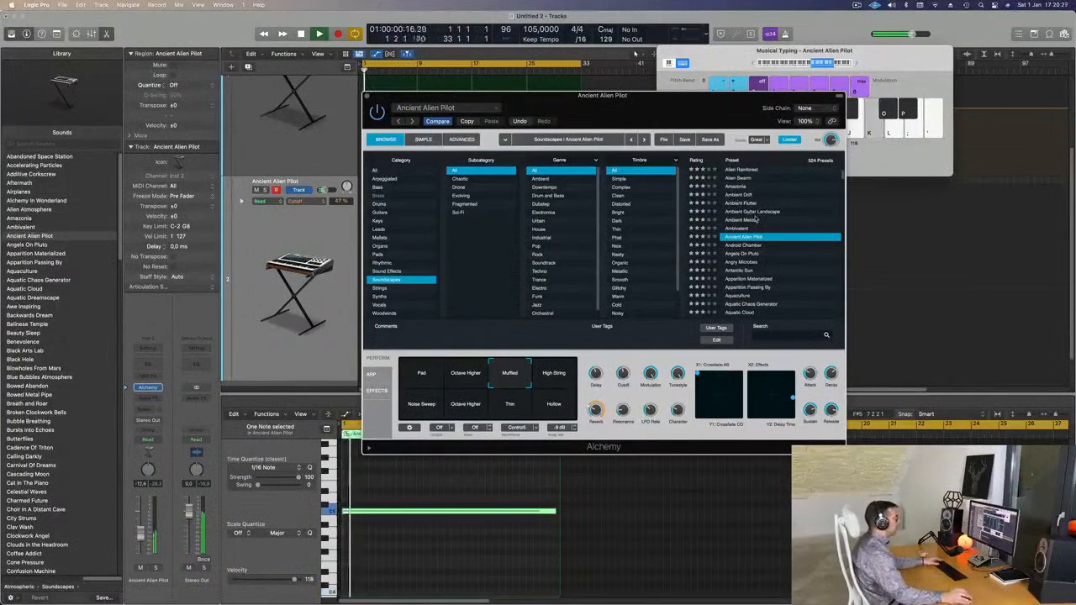
{"action": "left_click", "coordinate": [544, 370]}
{"action": "left_click", "coordinate": [556, 411]}
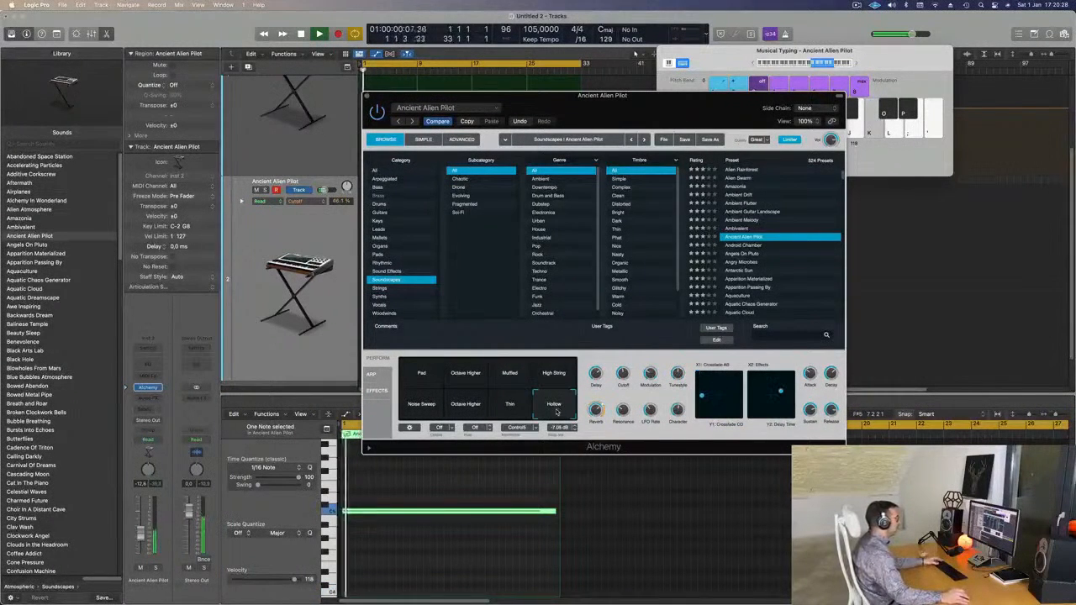
- Audition the Noise Sweep, lower Octave Higher, Thin and Hollow variations of the Ancient Alien Pilot preset
{"action": "left_click", "coordinate": [434, 409]}
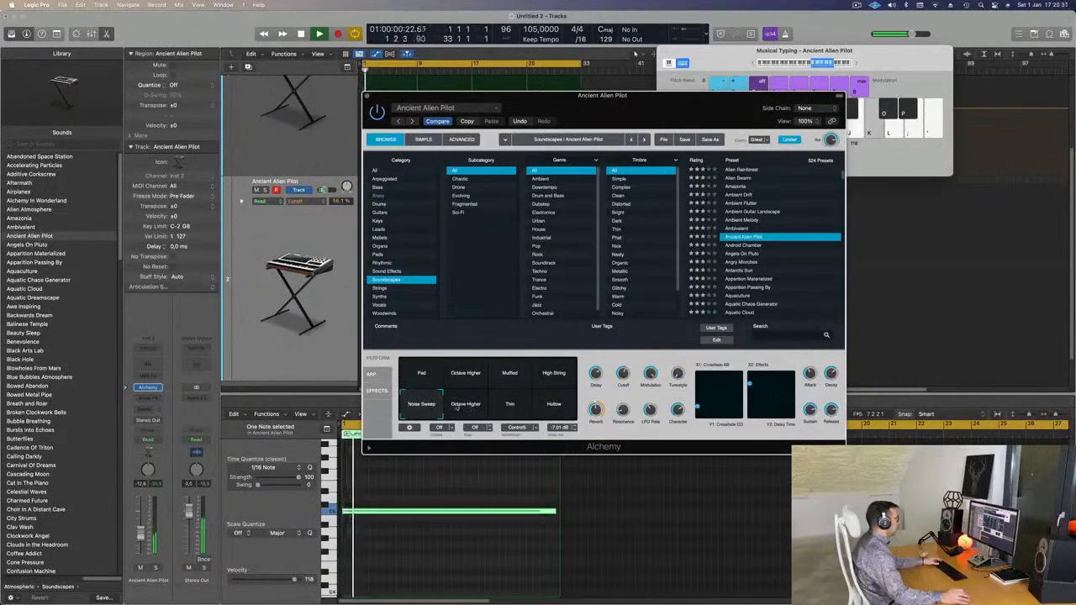
{"action": "left_click", "coordinate": [466, 406]}
{"action": "left_click", "coordinate": [509, 406]}
{"action": "left_click", "coordinate": [554, 405]}
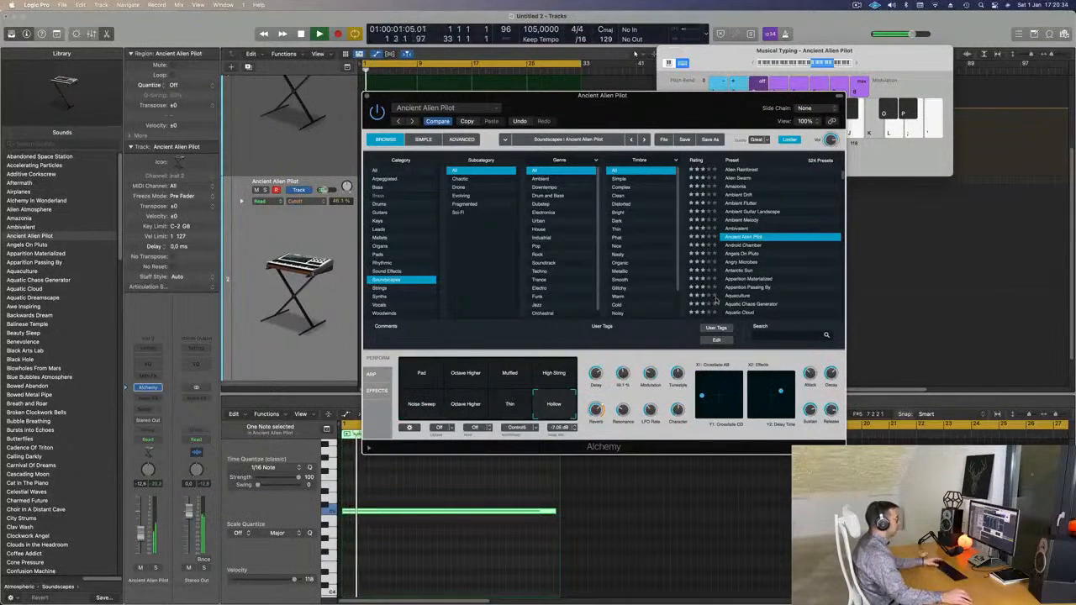
- Load the Android Chamber soundscape preset, play it from the start and reposition the synth window
{"action": "left_click", "coordinate": [745, 245]}
{"action": "left_click_drag", "start_coordinate": [682, 114], "coordinate": [835, 145]}
{"action": "left_click", "coordinate": [390, 191]}
{"action": "left_click", "coordinate": [388, 180]}
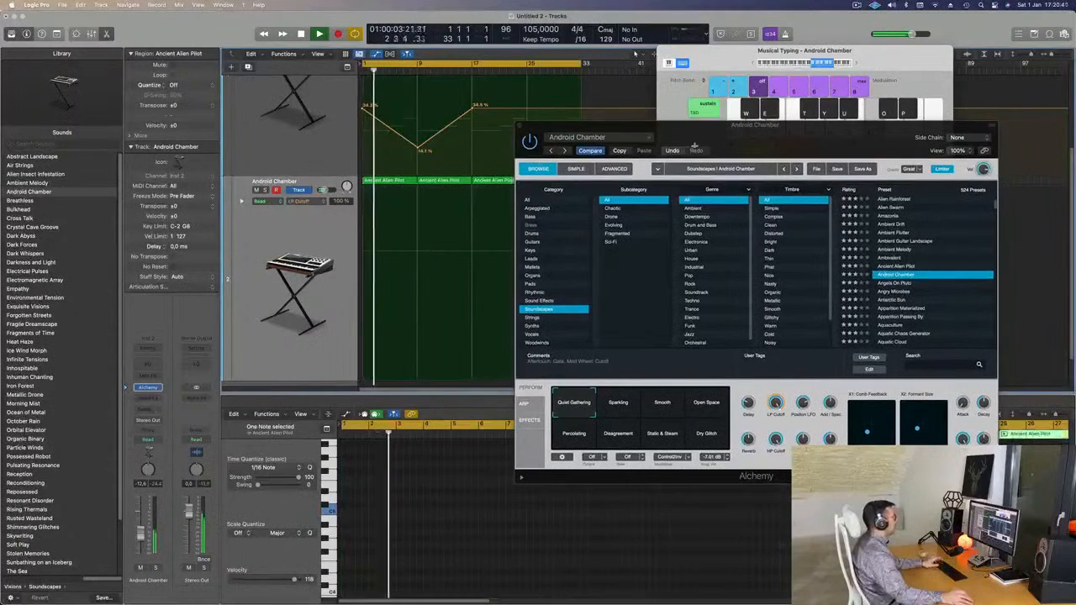
{"action": "left_click_drag", "start_coordinate": [712, 140], "coordinate": [690, 113]}
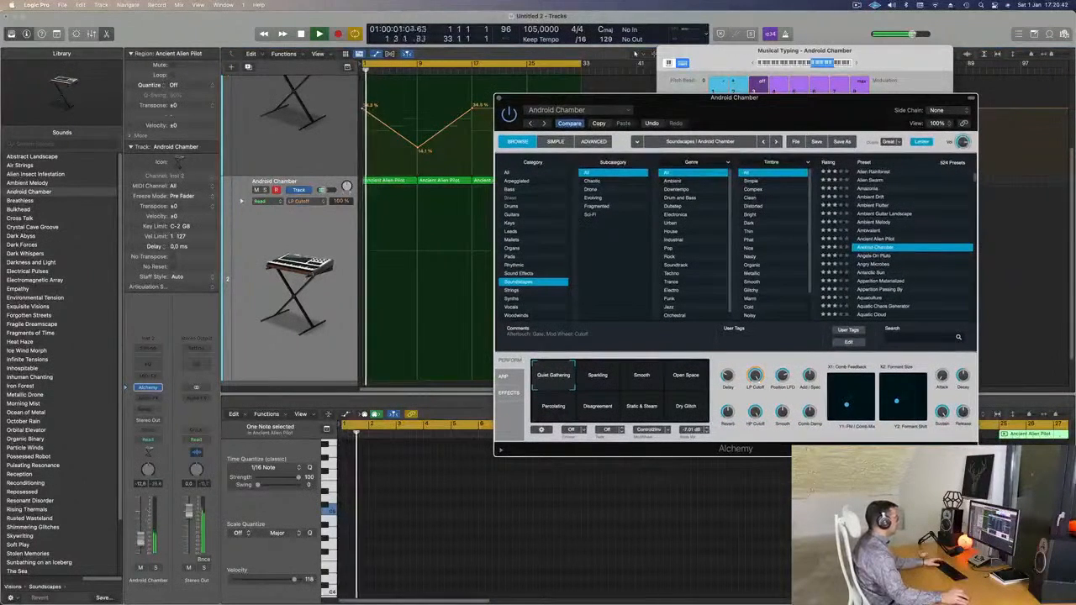
{"action": "key", "text": "space"}
{"action": "left_click_drag", "start_coordinate": [816, 115], "coordinate": [712, 80]}
- Audition the Open Space, Percolating and Disagreement variations and switch the preset to Static & Steam
{"action": "left_click", "coordinate": [588, 349]}
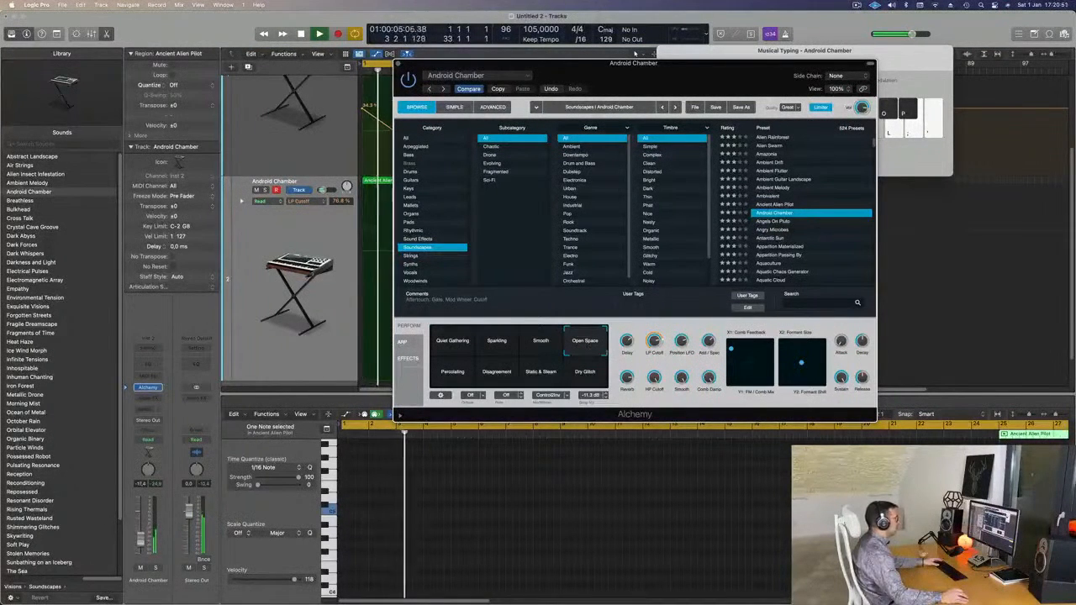
{"action": "left_click", "coordinate": [457, 377]}
{"action": "left_click", "coordinate": [497, 375]}
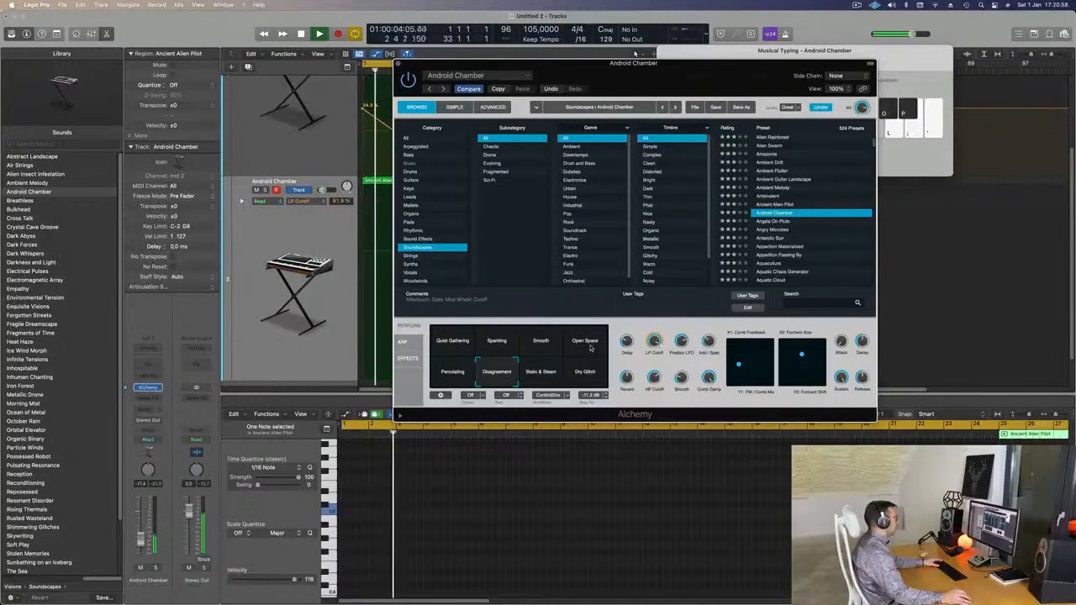
{"action": "left_click", "coordinate": [533, 377]}
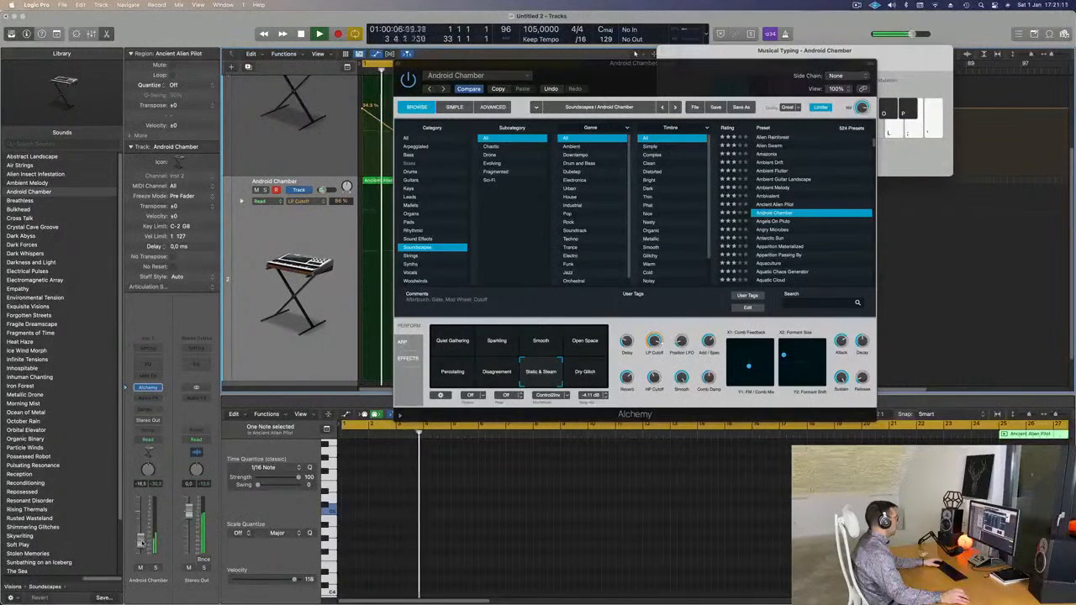
- Close the synth window and replay from the start while lowering the channel volume to about -20 dB
{"action": "left_click_drag", "start_coordinate": [675, 65], "coordinate": [763, 153]}
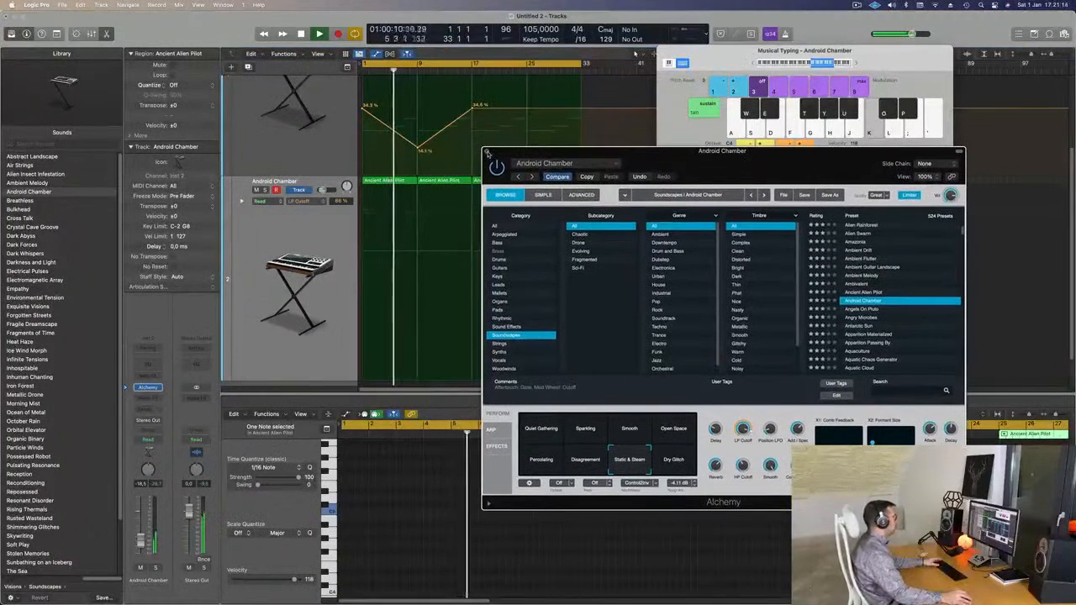
{"action": "left_click", "coordinate": [487, 153]}
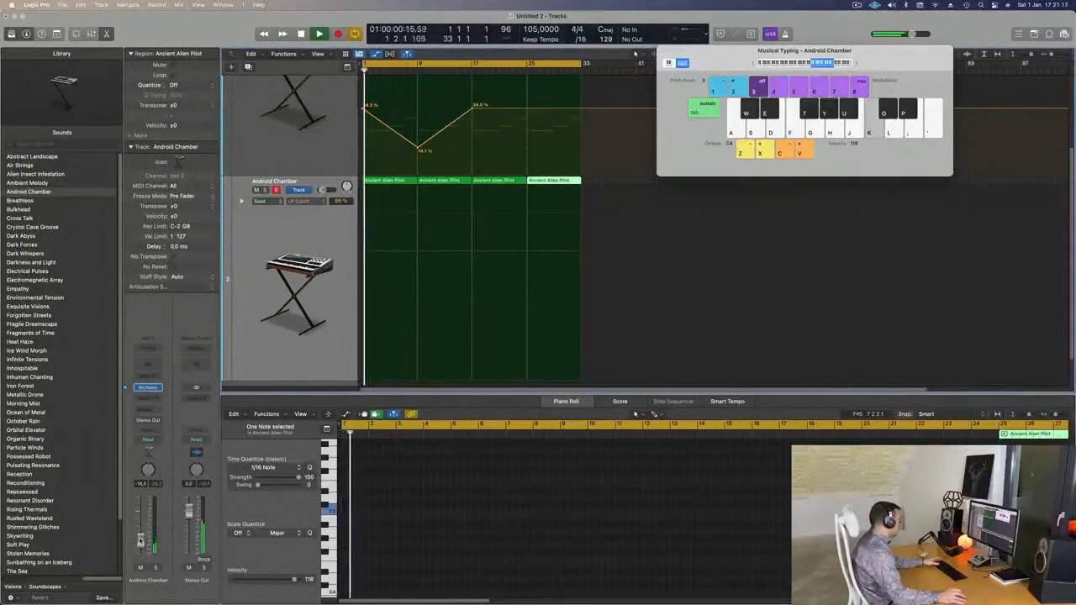
{"action": "key", "text": "space"}
{"action": "key", "text": "space"}
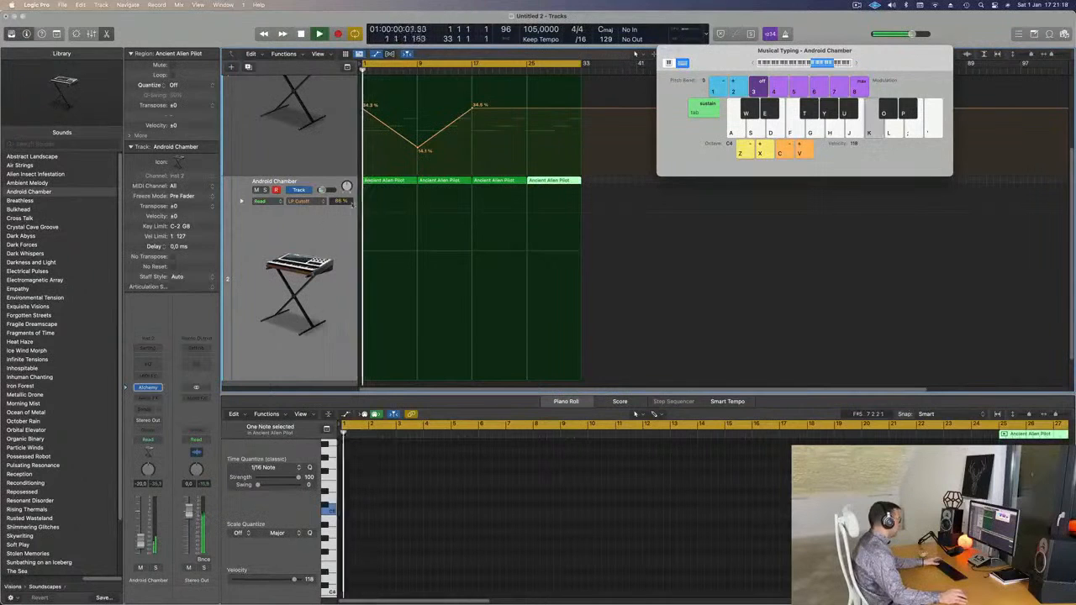
- Select all four regions on the Android Chamber track and replay the opening against the pad
{"action": "left_click", "coordinate": [311, 234]}
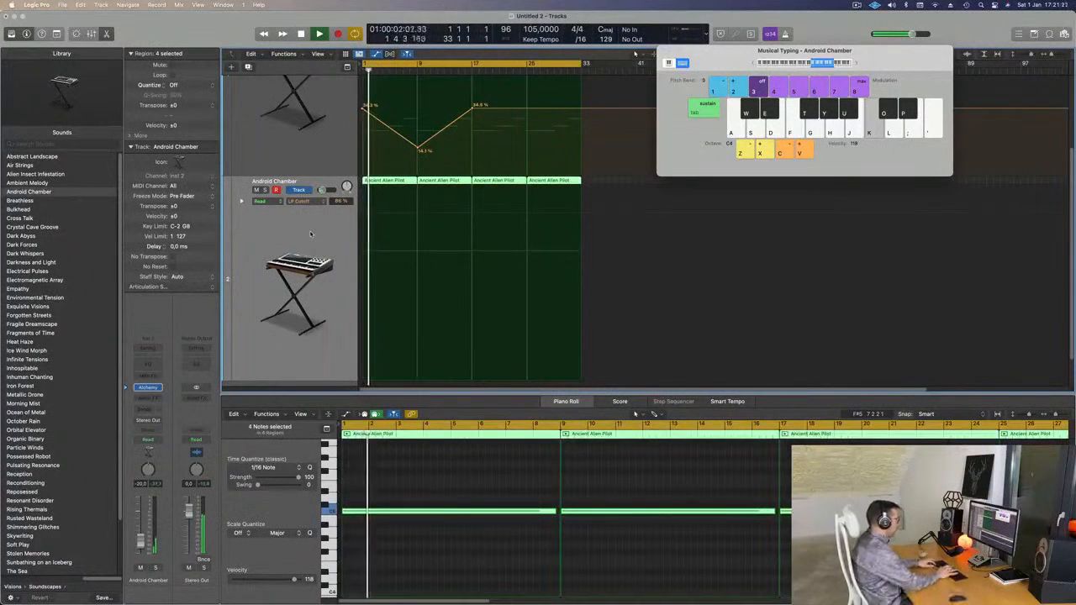
{"action": "key", "text": "space"}
{"action": "key", "text": "space"}
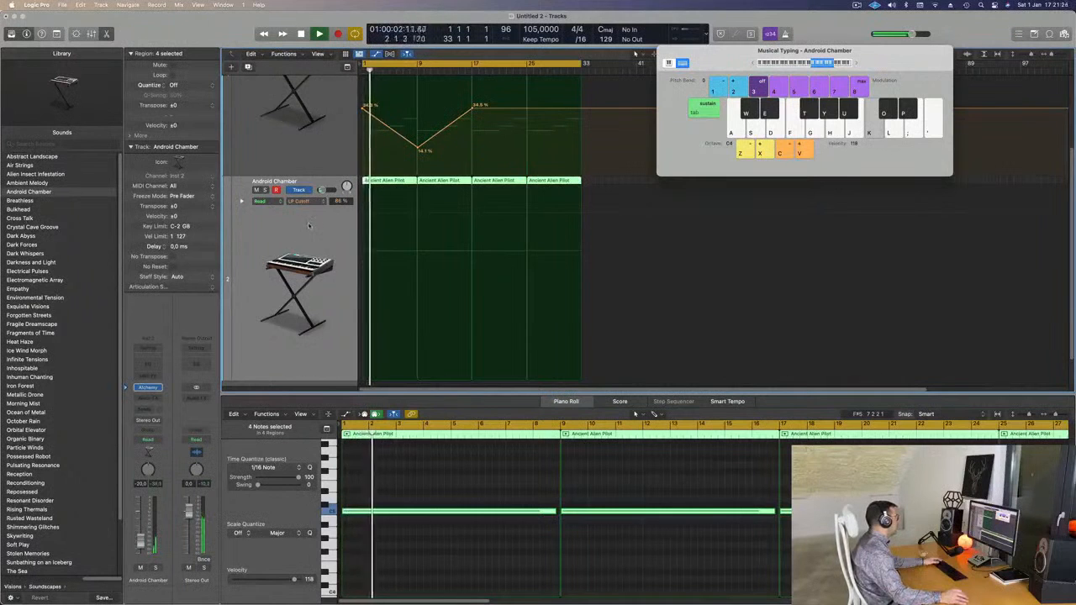
{"action": "key", "text": "space"}
{"action": "key", "text": "space"}
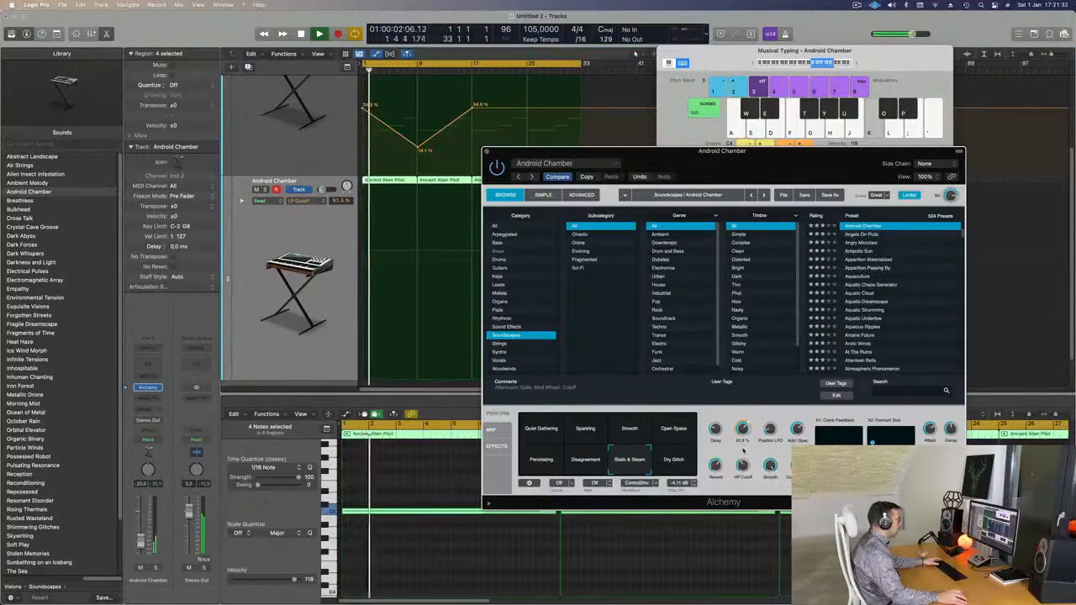
- Lower the Android Chamber LP Cutoff to 63.8% and check the track soloed from the start
{"action": "key", "text": "Return"}
{"action": "left_click", "coordinate": [266, 190]}
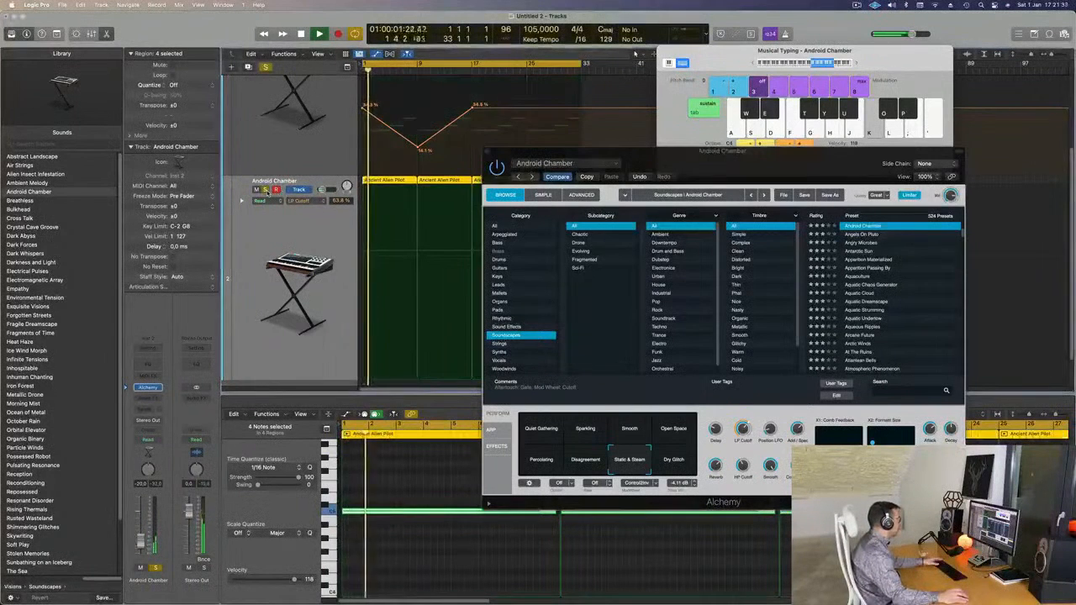
{"action": "left_click", "coordinate": [266, 190]}
- Check the Android Chamber volume in the full mix and close the synth window
{"action": "left_click_drag", "start_coordinate": [762, 162], "coordinate": [616, 181]}
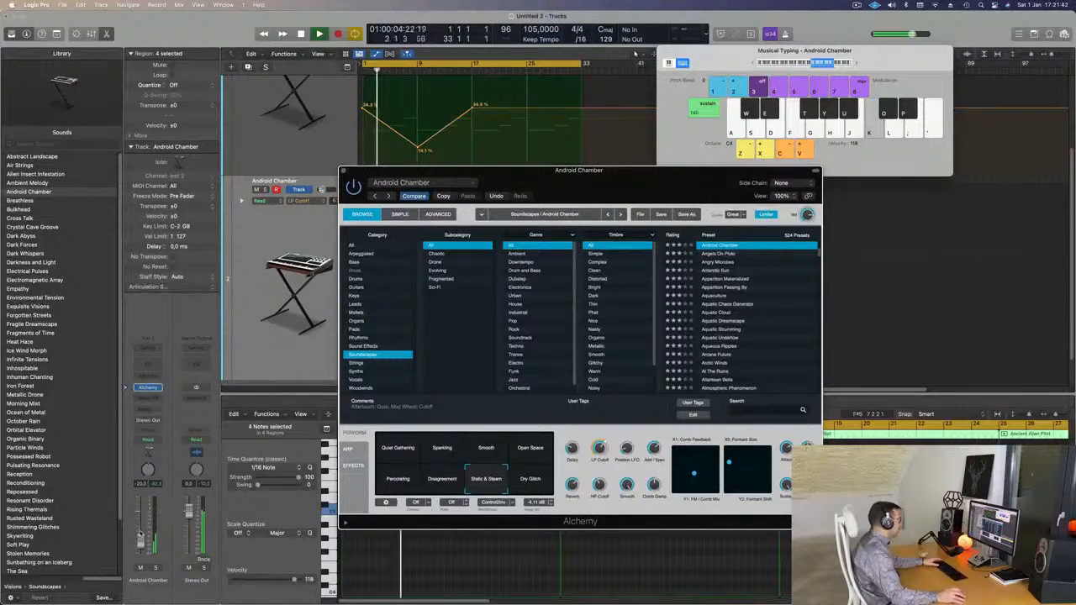
{"action": "left_click", "coordinate": [141, 536]}
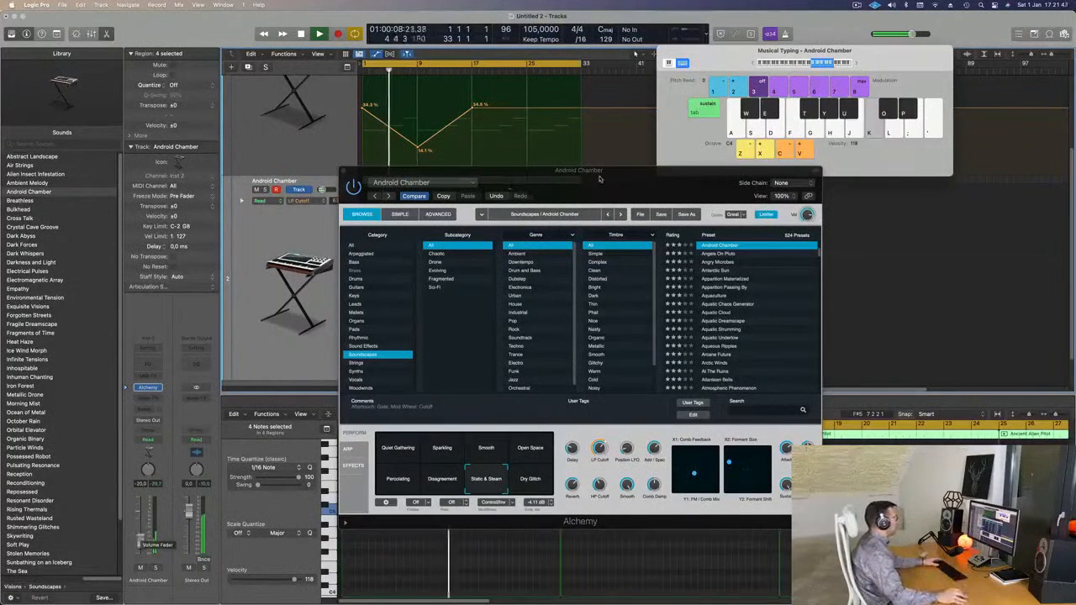
{"action": "left_click_drag", "start_coordinate": [594, 171], "coordinate": [544, 220]}
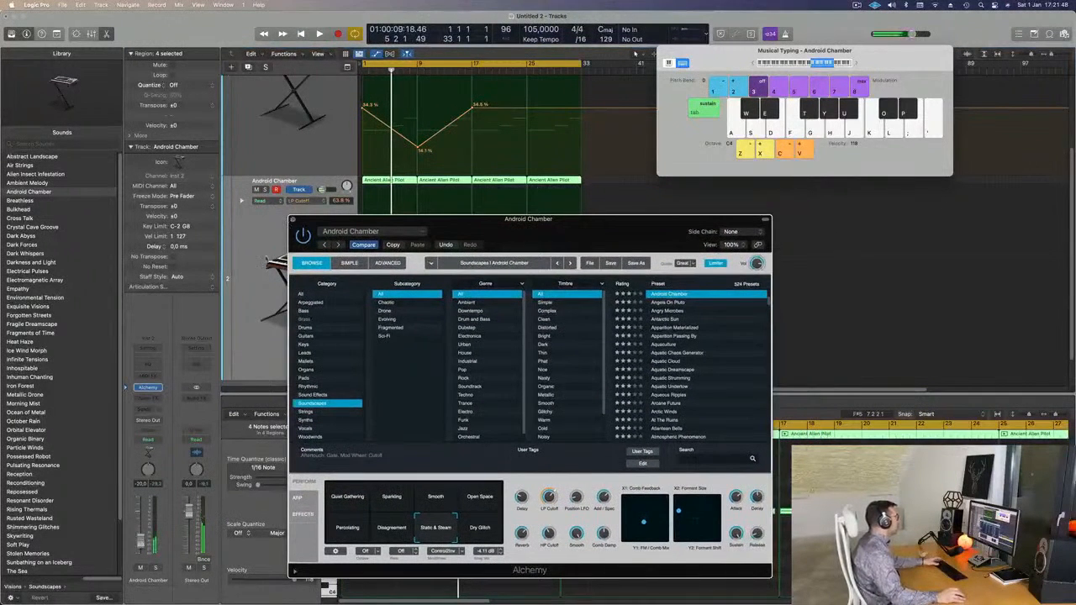
{"action": "left_click", "coordinate": [292, 219]}
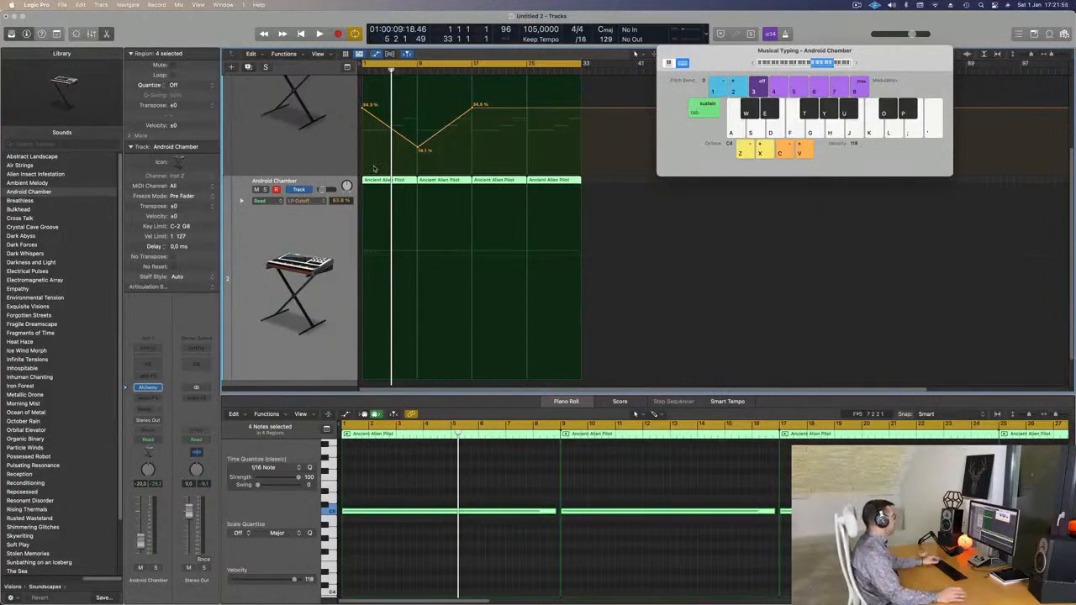
- Add a new software instrument track with the Android Chamber track's settings and open its Alchemy synth
{"action": "key", "text": "super+d"}
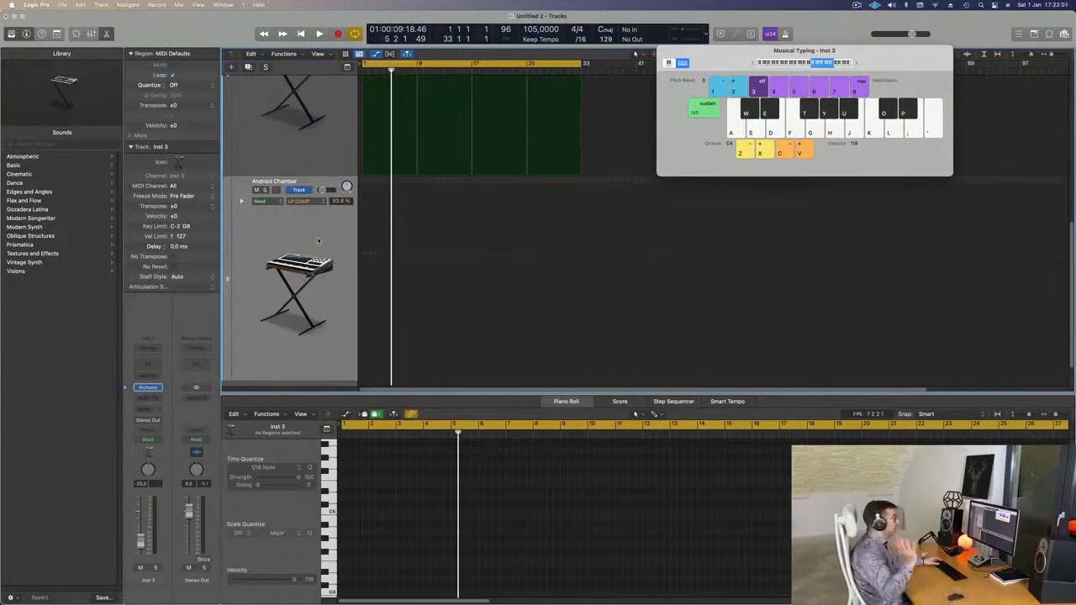
{"action": "key", "text": "Return"}
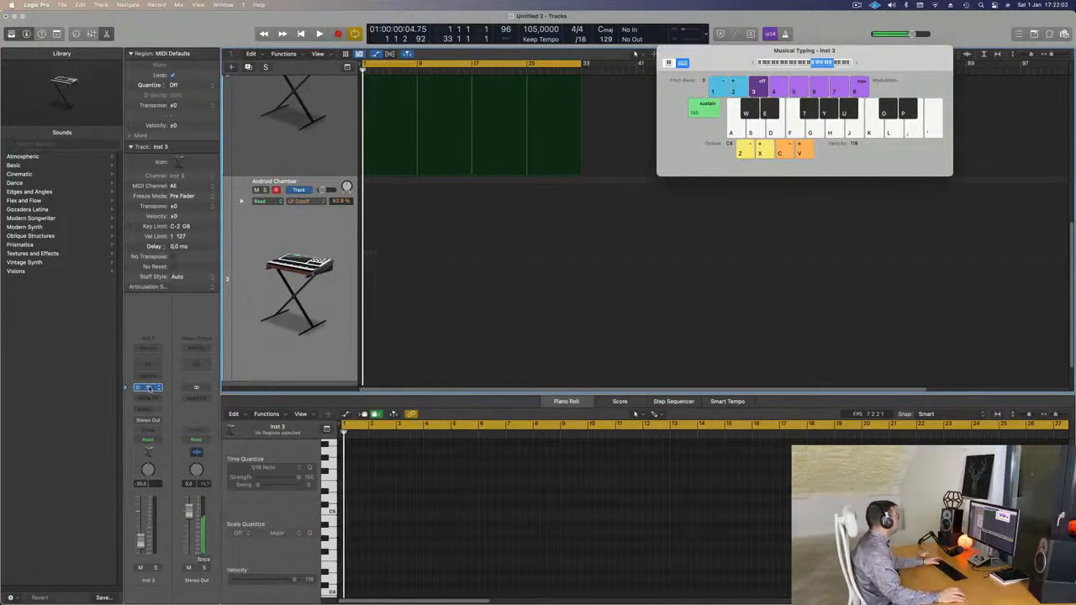
{"action": "left_click", "coordinate": [148, 388]}
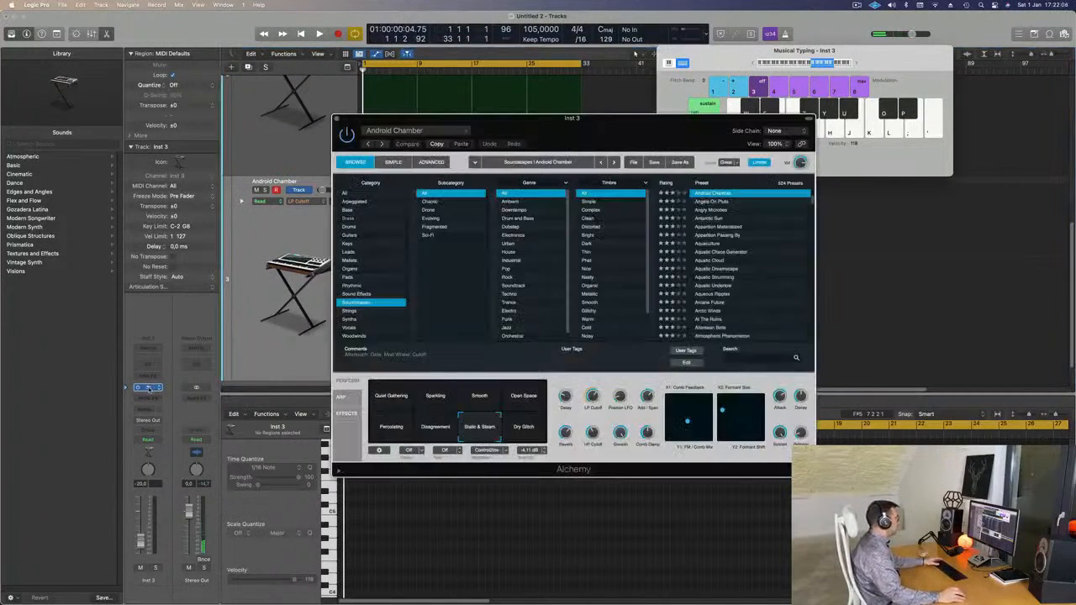
{"action": "left_click_drag", "start_coordinate": [570, 136], "coordinate": [605, 128]}
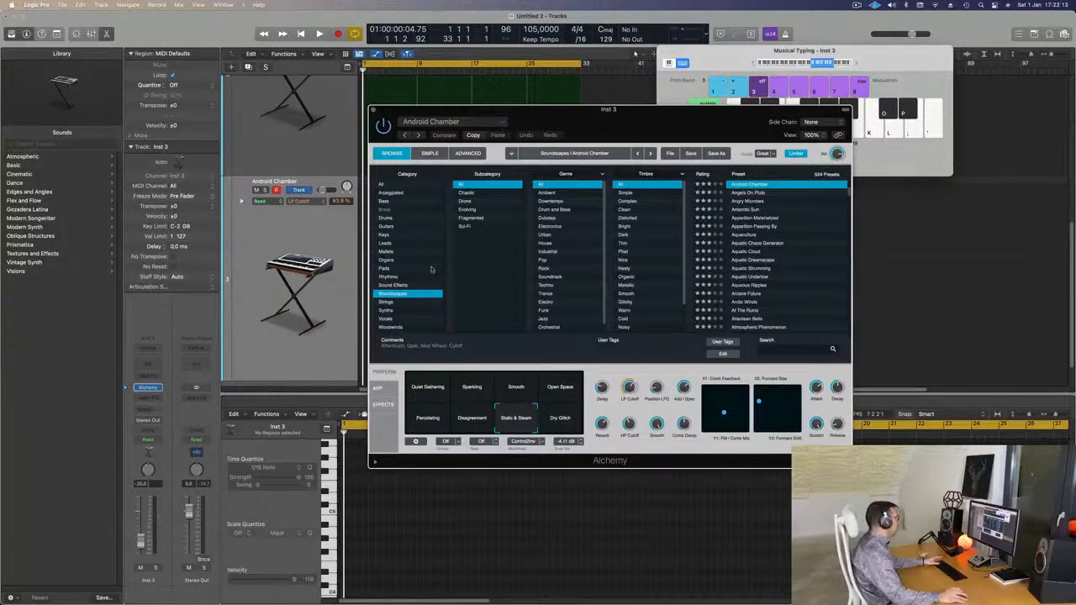
- Browse the Rhythmic presets, load Canadian Crush and audition it with the Musical Typing octave at C1
{"action": "left_click", "coordinate": [396, 277]}
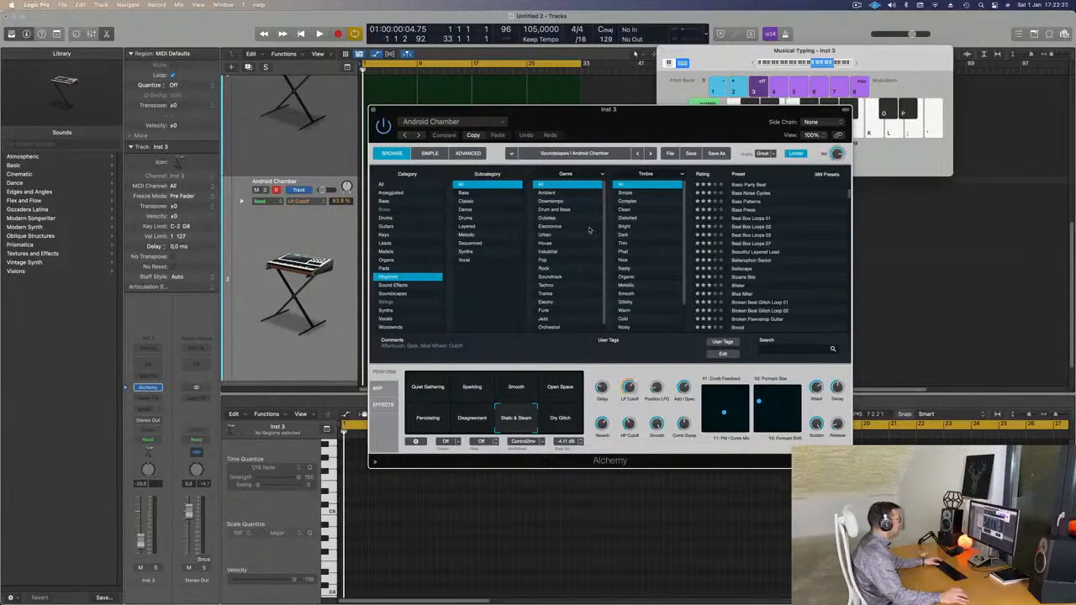
{"action": "scroll", "coordinate": [581, 250], "scroll_direction": "down", "scroll_amount": 1}
{"action": "scroll", "coordinate": [778, 264], "scroll_direction": "up", "scroll_amount": 10}
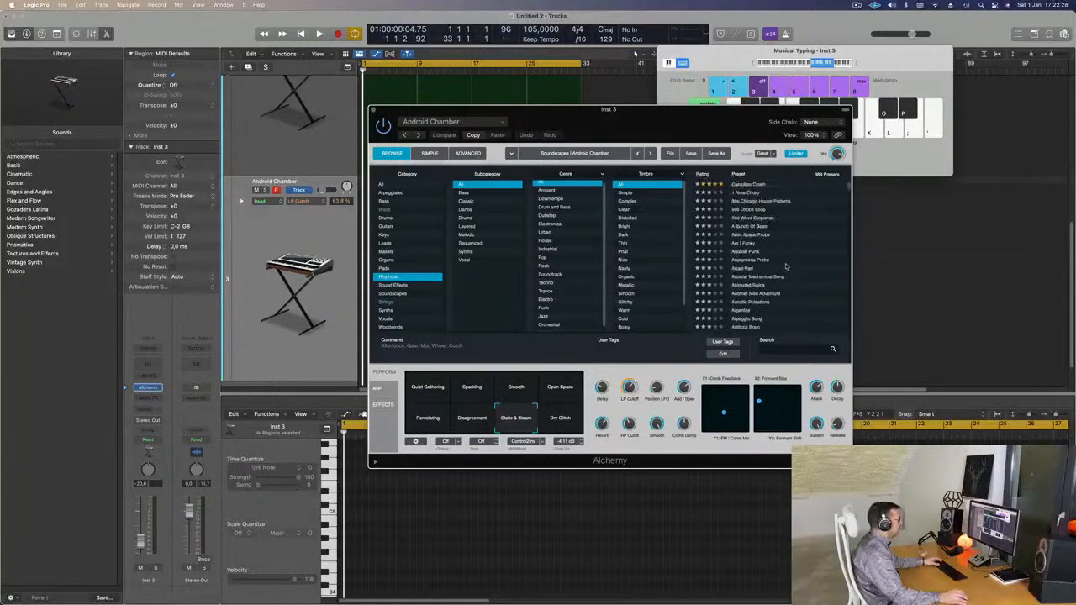
{"action": "left_click", "coordinate": [752, 187]}
{"action": "left_click_drag", "start_coordinate": [511, 121], "coordinate": [475, 164]}
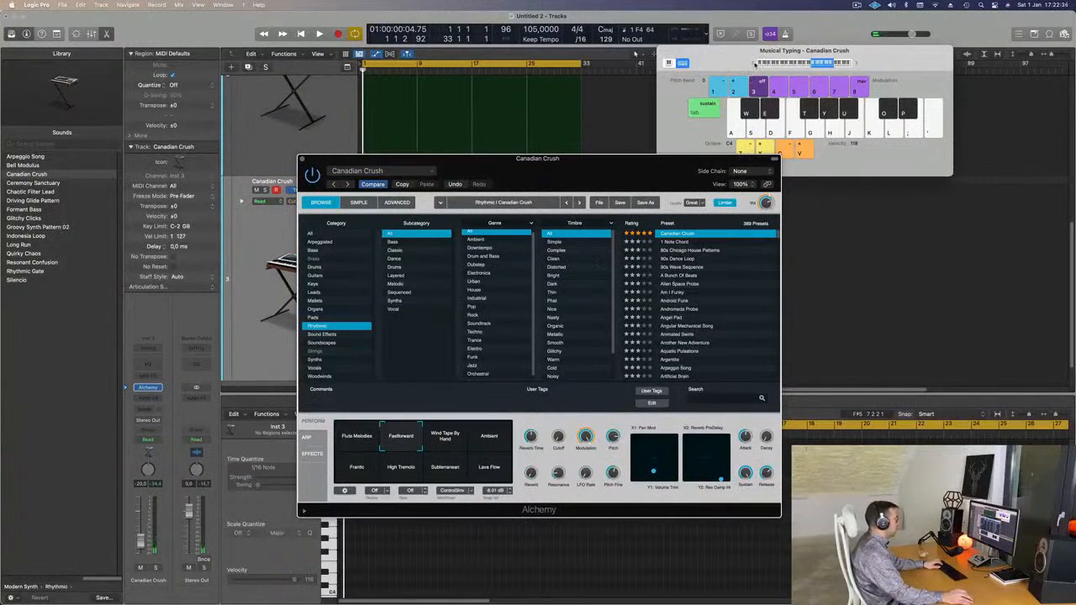
{"action": "left_click", "coordinate": [755, 65]}
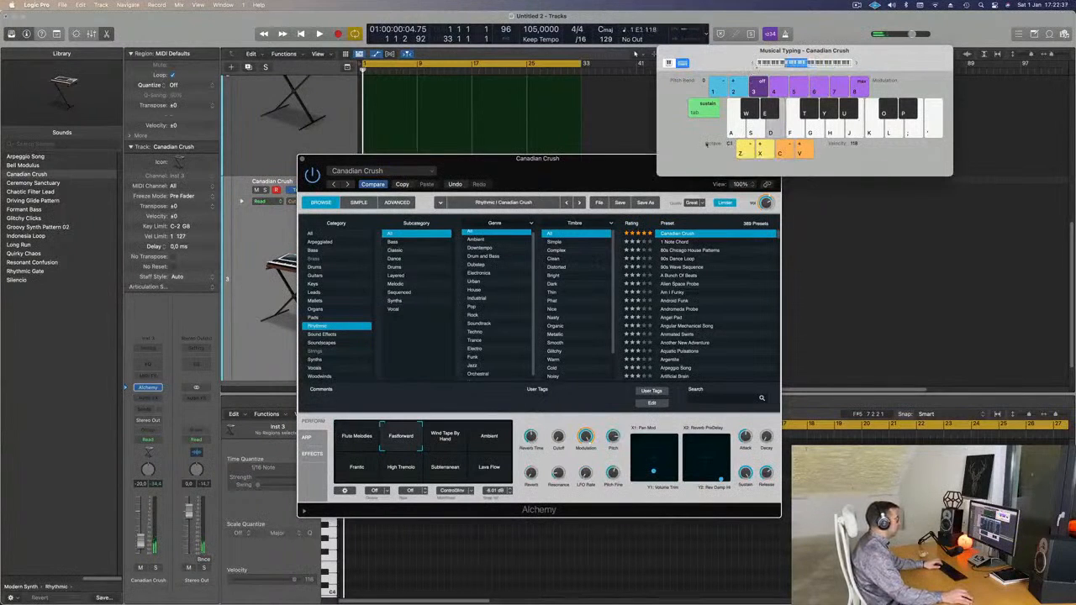
{"action": "left_click_drag", "start_coordinate": [590, 174], "coordinate": [815, 198]}
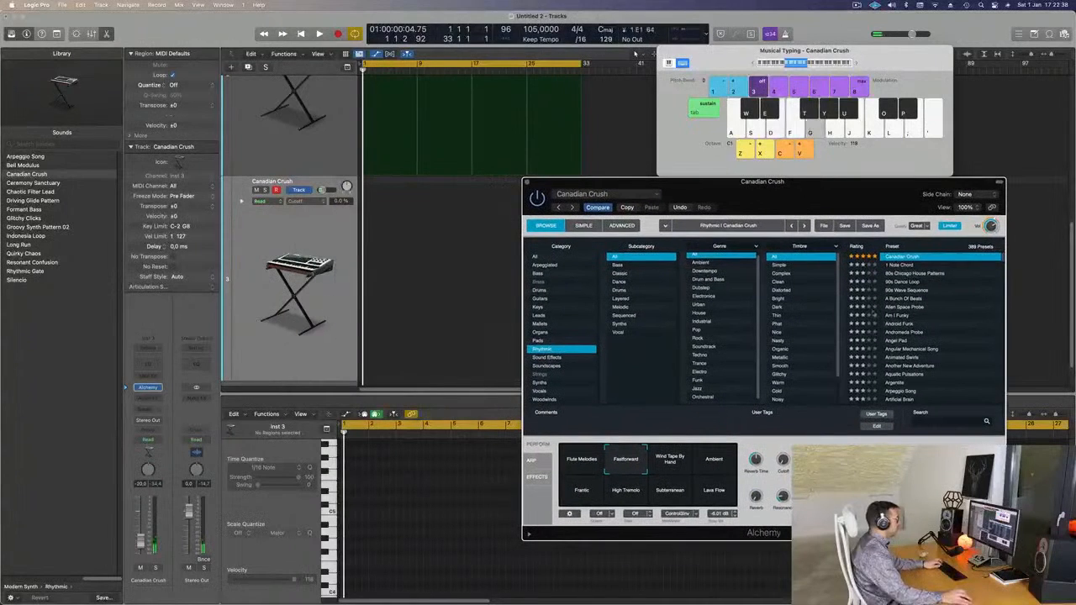
- Load the 1 Note Chord preset, set the Musical Typing octave to C0 and raise the channel volume to about -11.6 dB
{"action": "left_click", "coordinate": [897, 266]}
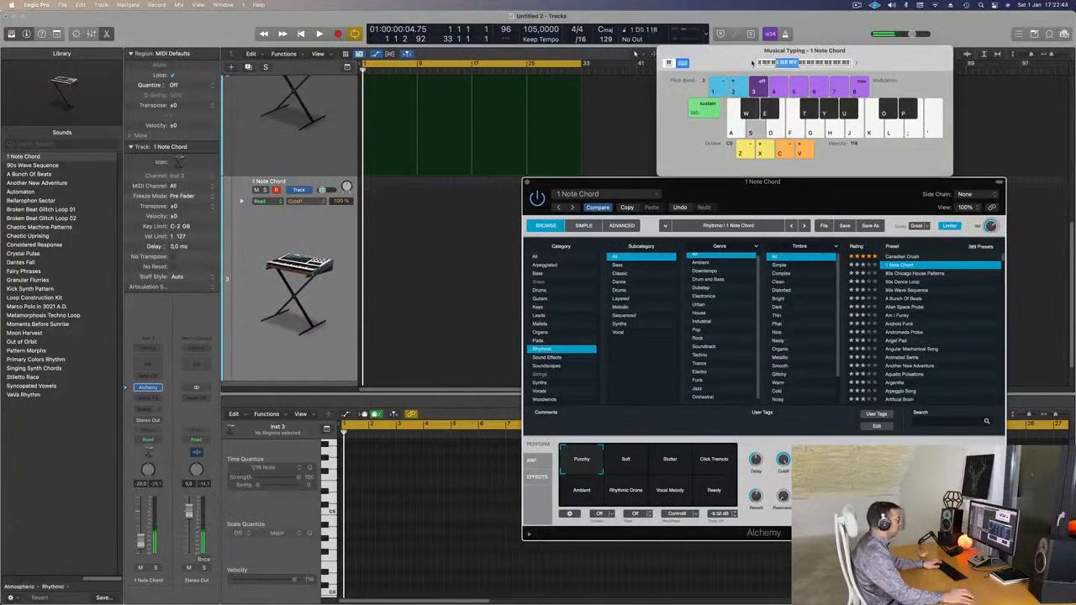
{"action": "left_click_drag", "start_coordinate": [727, 57], "coordinate": [708, 73]}
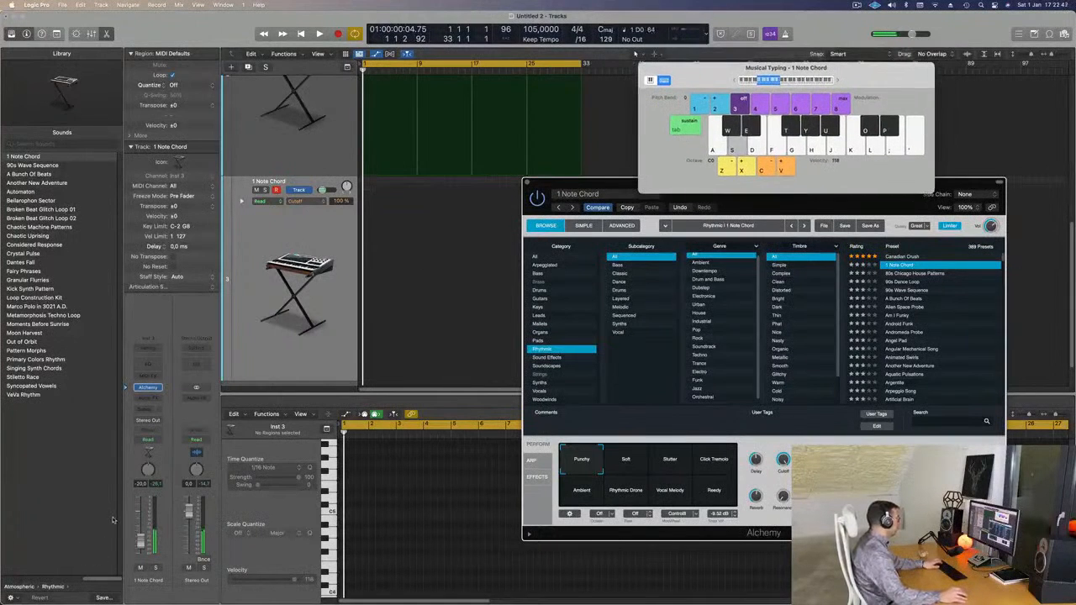
- Copy the first Android Chamber region onto the 1 Note Chord track at bar 1
{"action": "scroll", "coordinate": [398, 129], "scroll_direction": "up", "scroll_amount": 3}
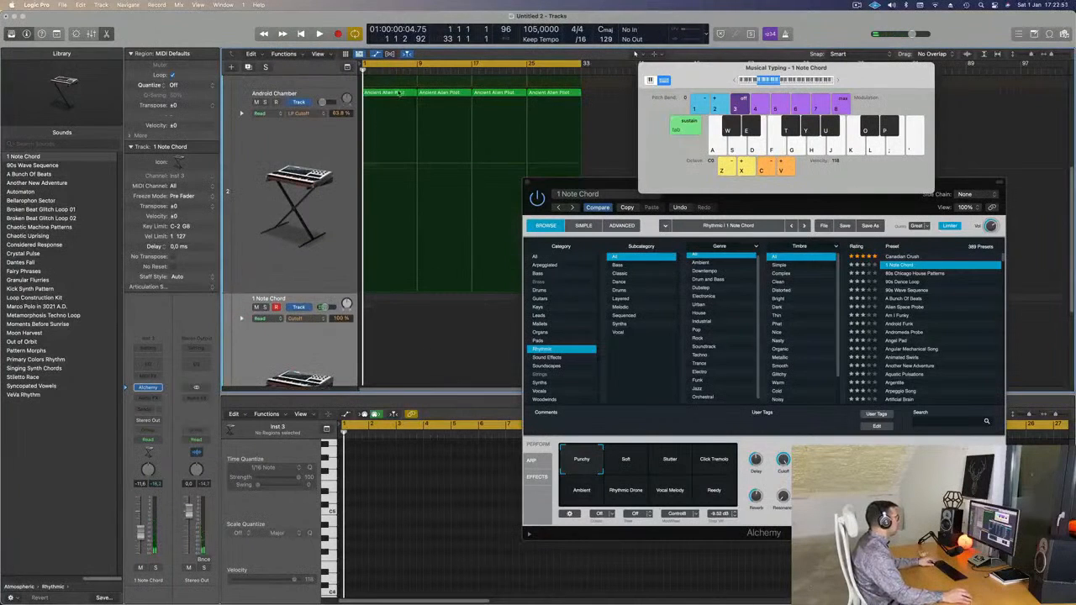
{"action": "left_click", "coordinate": [392, 93]}
{"action": "left_click_drag", "start_coordinate": [376, 195], "coordinate": [383, 316]}
- Shorten the long note in the copied region and transpose it to a lower octave
{"action": "scroll", "coordinate": [415, 525], "scroll_direction": "down", "scroll_amount": 3}
{"action": "left_click_drag", "start_coordinate": [418, 496], "coordinate": [439, 558]}
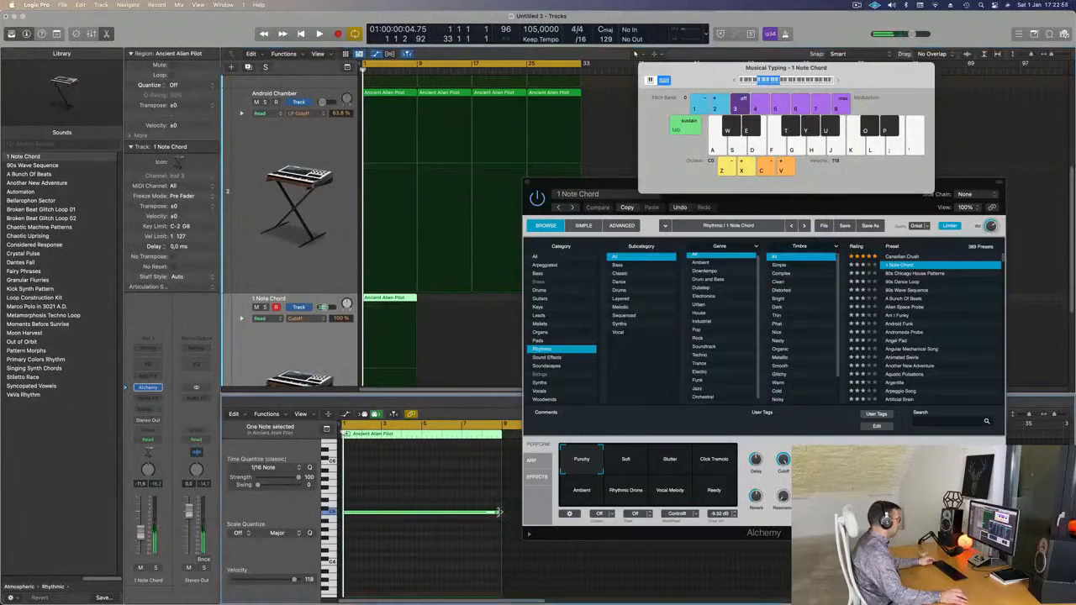
{"action": "left_click_drag", "start_coordinate": [499, 515], "coordinate": [376, 514]}
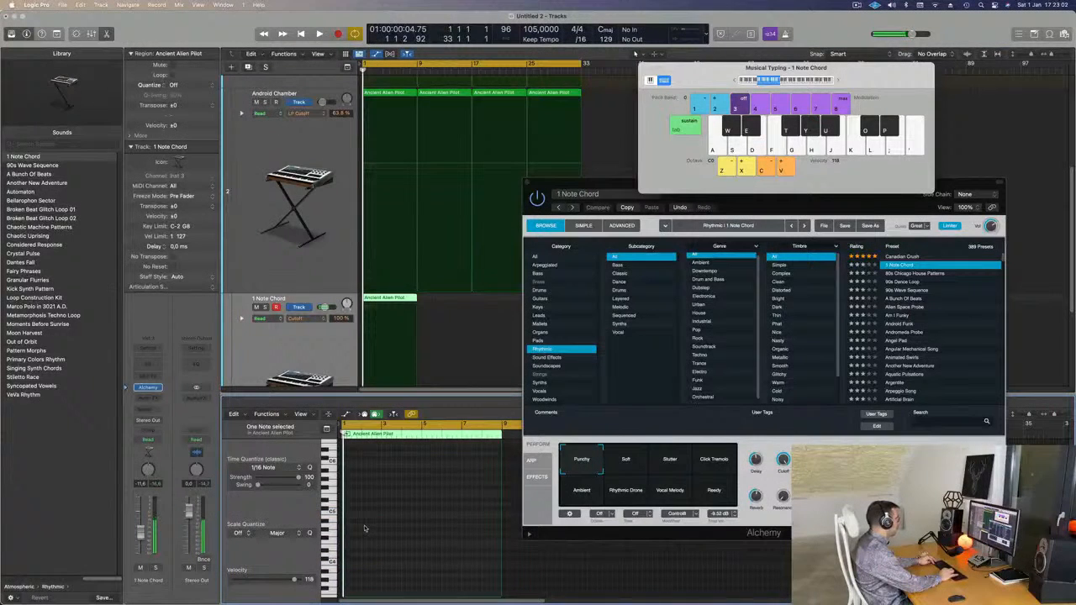
- Play the 1 Note Chord part from the start with the channel volume at about -7.6 dB and move the synth window aside
{"action": "key", "text": "space"}
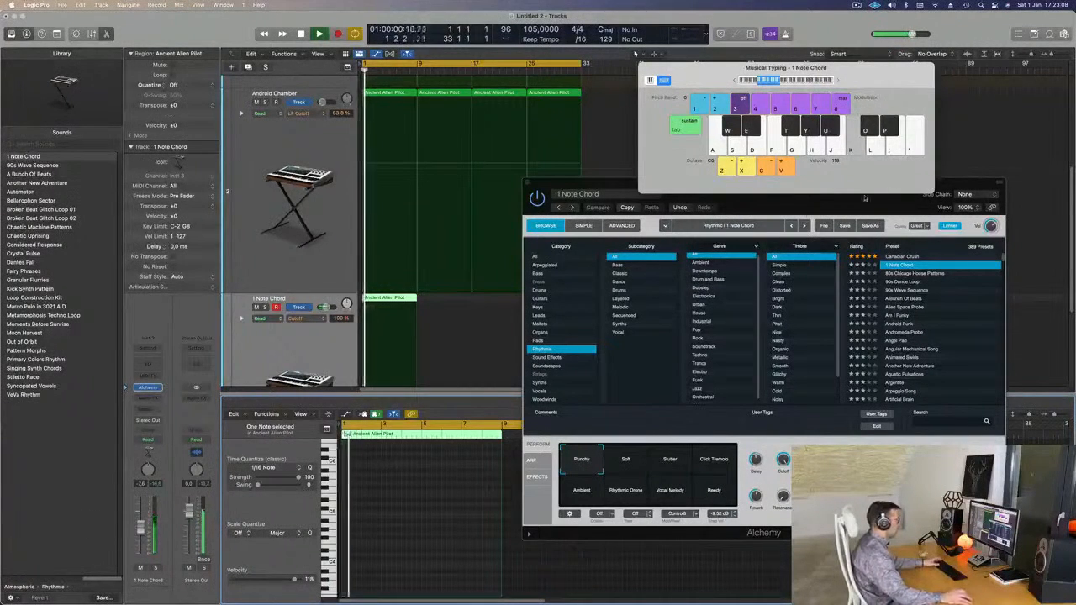
{"action": "left_click_drag", "start_coordinate": [586, 184], "coordinate": [704, 154]}
{"action": "key", "text": "space"}
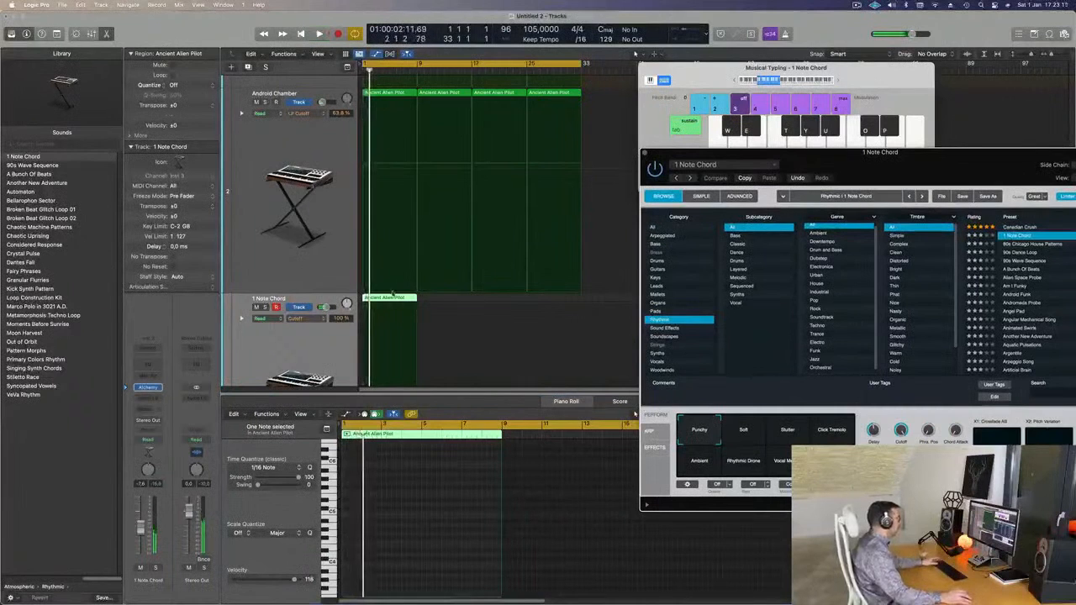
- Move the region on the 1 Note Chord track to bar 5 and play the arrangement
{"action": "left_click_drag", "start_coordinate": [410, 299], "coordinate": [419, 300]}
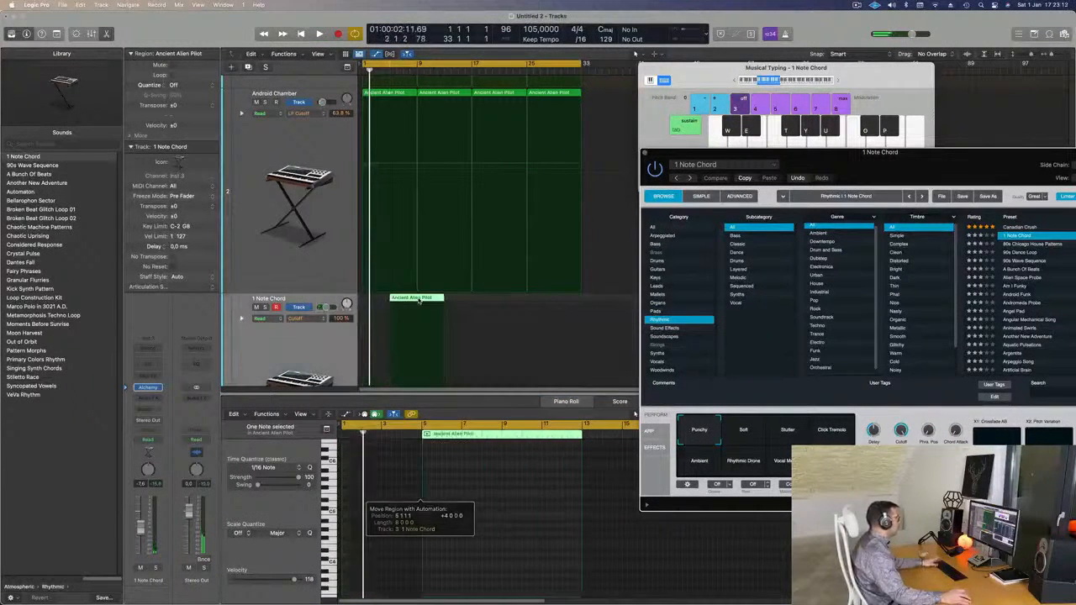
{"action": "key", "text": "space"}
{"action": "key", "text": "super+Right"}
{"action": "key", "text": "super+Right"}
{"action": "key", "text": "super+Right"}
{"action": "key", "text": "super+Right"}
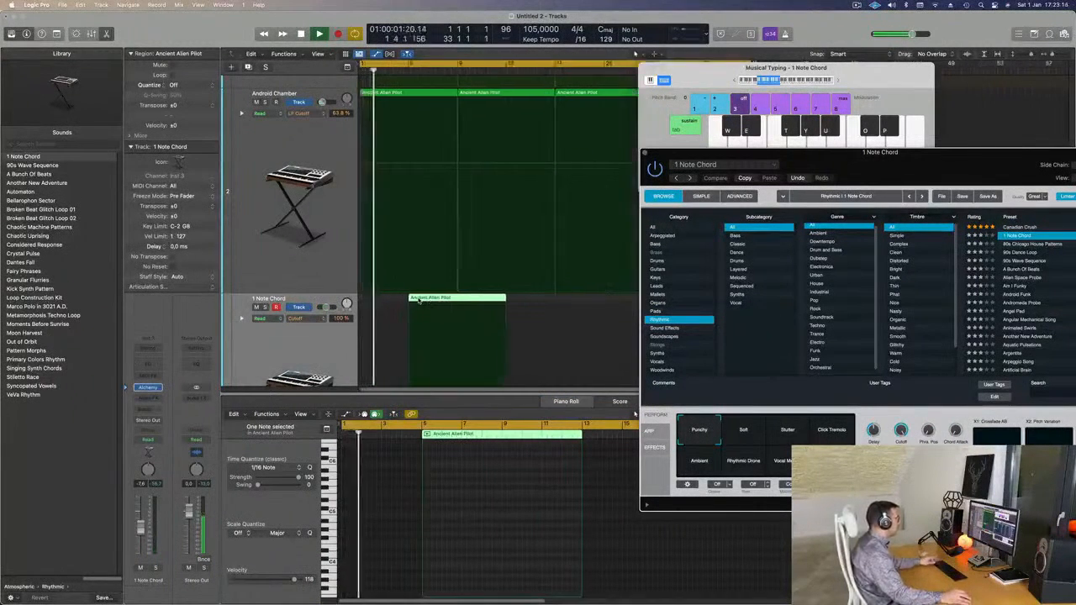
- Raise the 1 Note Chord channel volume slightly, restart playback from bar 1 and move the synth window clear of the region
{"action": "left_click_drag", "start_coordinate": [478, 298], "coordinate": [478, 299]}
{"action": "key", "text": "super+Left"}
{"action": "left_click_drag", "start_coordinate": [859, 173], "coordinate": [742, 159]}
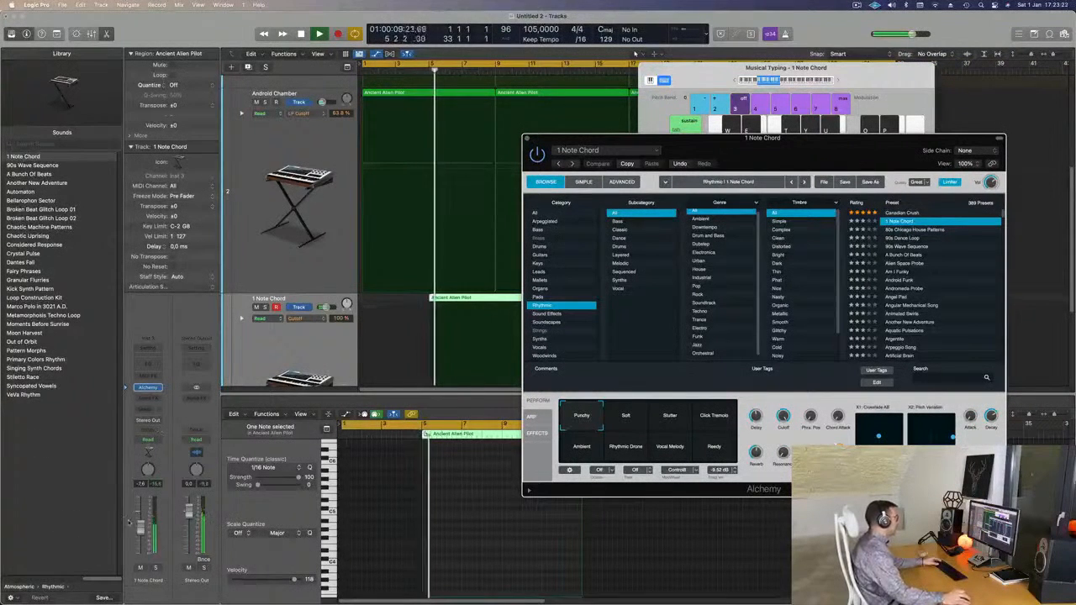
{"action": "left_click_drag", "start_coordinate": [141, 528], "coordinate": [141, 527]}
{"action": "left_click", "coordinate": [474, 260]}
{"action": "key", "text": "Return"}
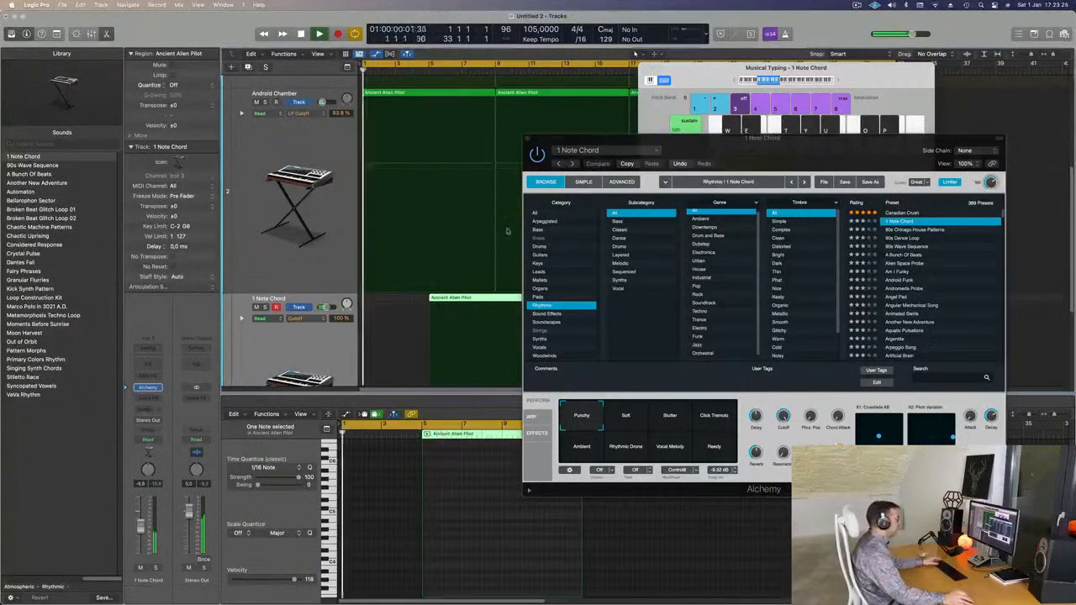
{"action": "left_click_drag", "start_coordinate": [750, 140], "coordinate": [918, 108]}
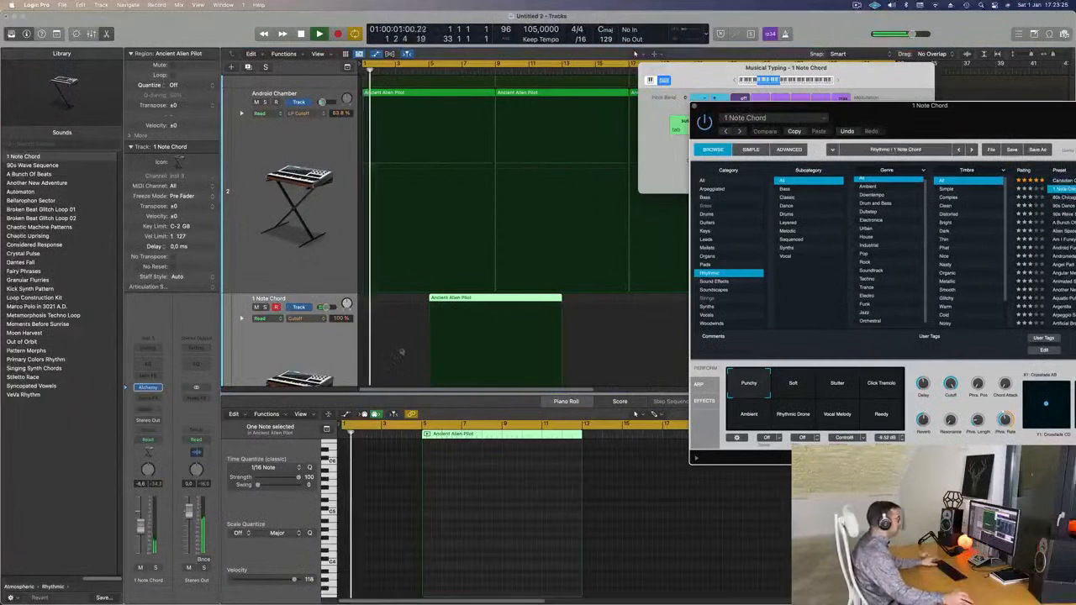
- Split the 1 Note Chord region at bar 9 and delete the part after the split
{"action": "double_click", "coordinate": [495, 299]}
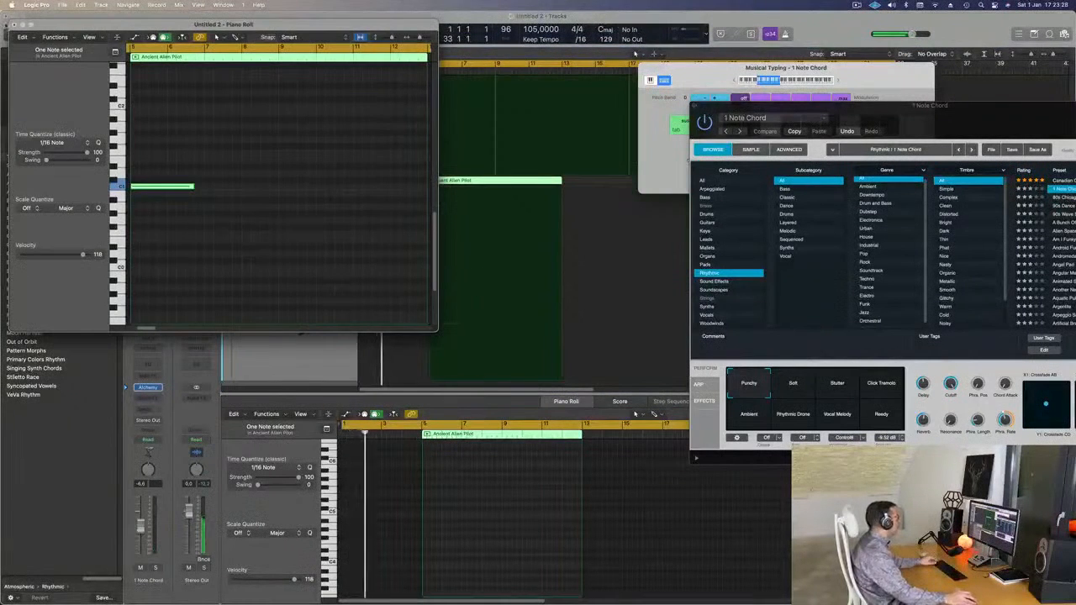
{"action": "left_click", "coordinate": [12, 25]}
{"action": "left_click", "coordinate": [495, 200]}
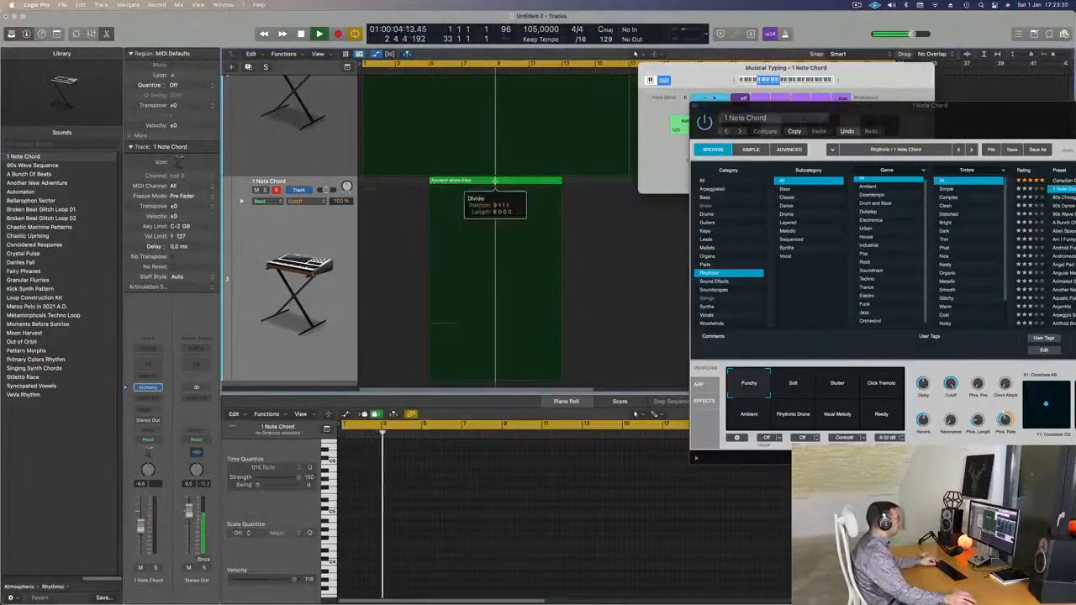
{"action": "key", "text": "Delete"}
- Browse Alchemy's Rhythmic presets while the arrangement plays
{"action": "left_click_drag", "start_coordinate": [939, 118], "coordinate": [698, 192]}
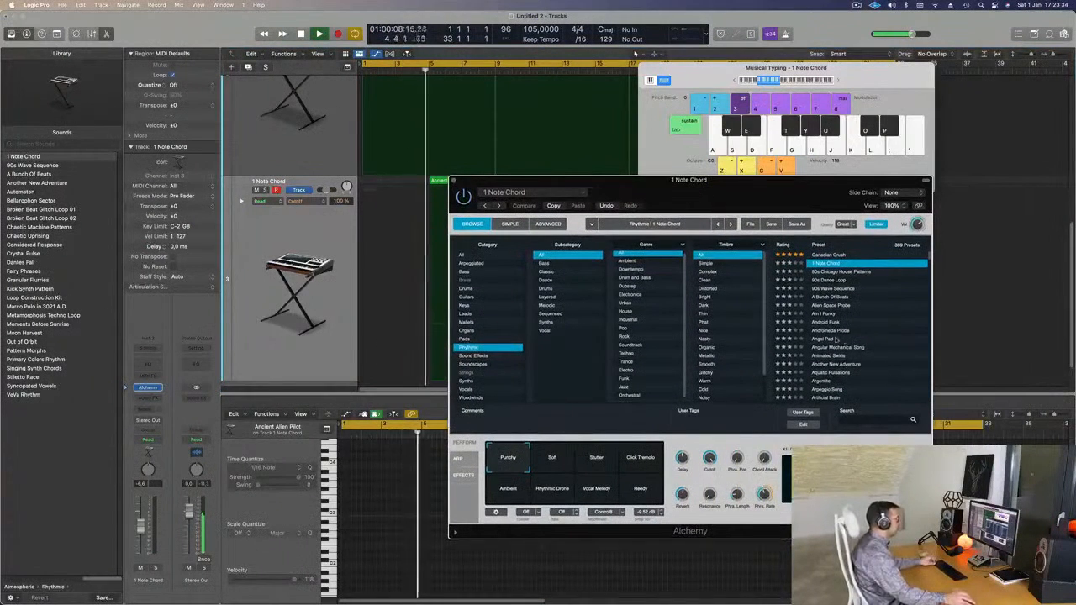
{"action": "scroll", "coordinate": [845, 339], "scroll_direction": "down", "scroll_amount": 5}
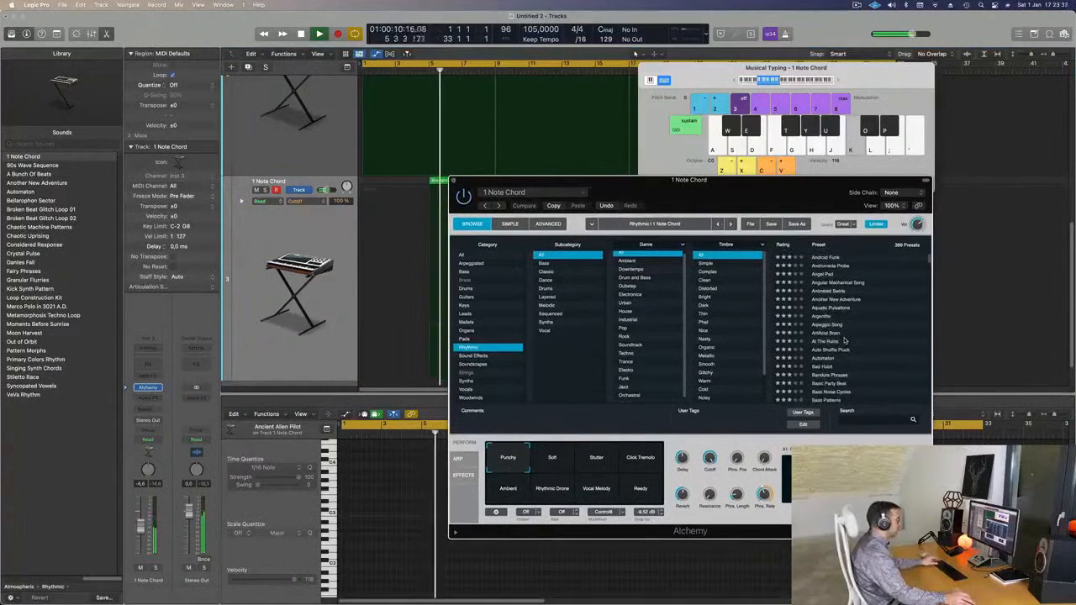
{"action": "key", "text": "space"}
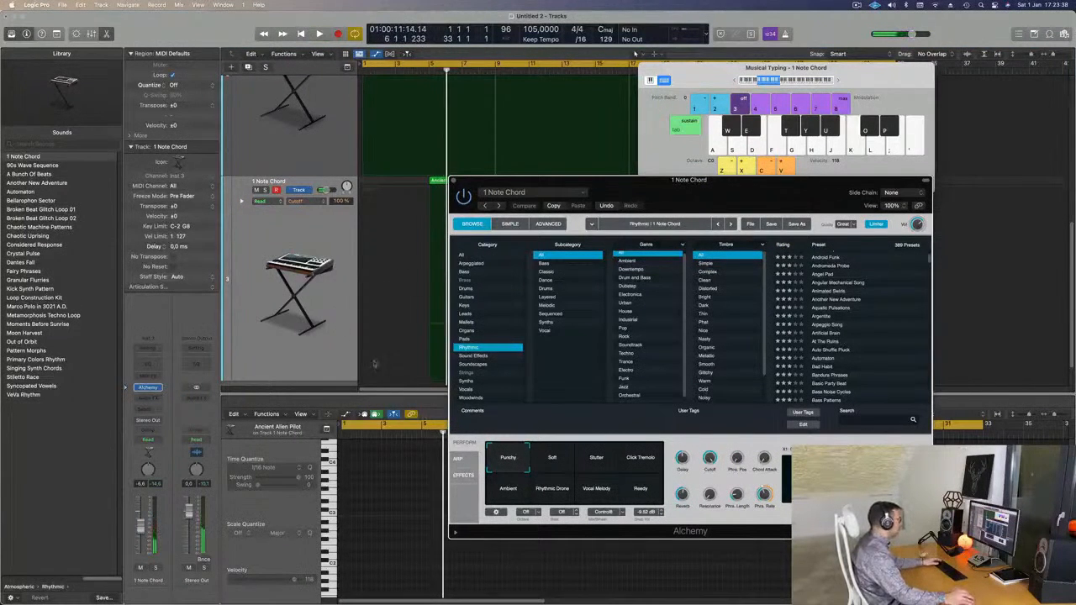
- Move the synth window aside and set the cycle range to start at bar 5 for playback of the new part
{"action": "left_click_drag", "start_coordinate": [509, 182], "coordinate": [743, 183]}
{"action": "key", "text": "space"}
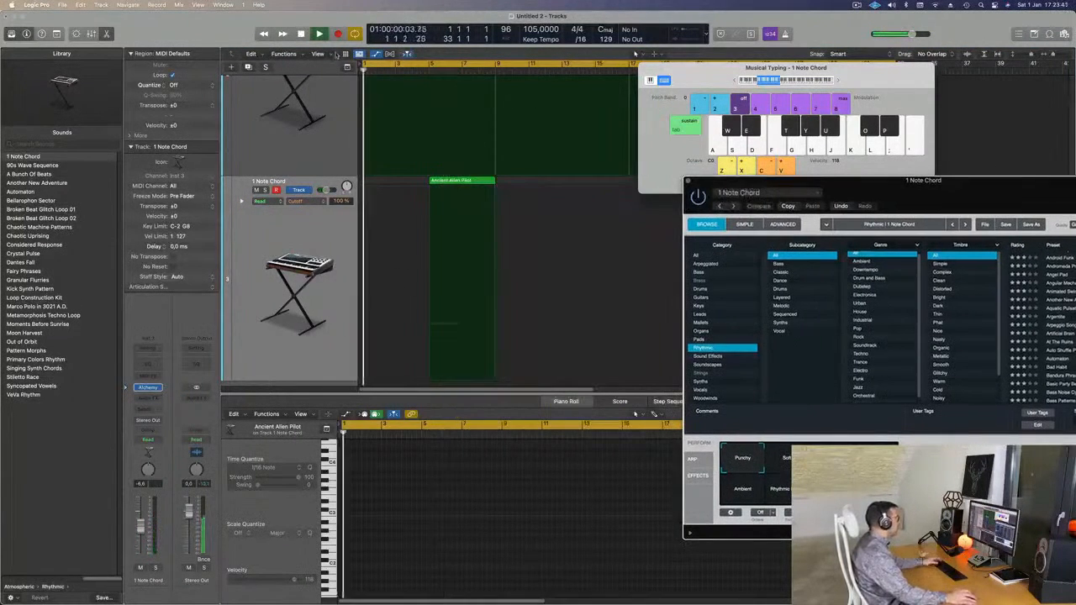
{"action": "left_click_drag", "start_coordinate": [365, 65], "coordinate": [431, 65]}
{"action": "key", "text": "space"}
{"action": "key", "text": "space"}
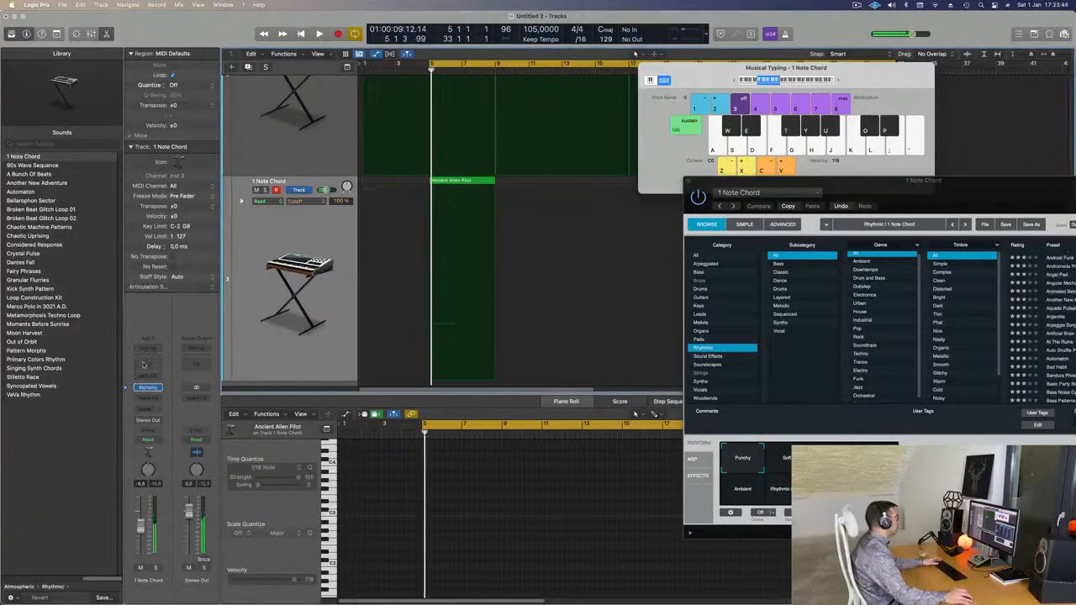
- Add a Channel EQ to the 1 Note Chord track and boost its 75 Hz low shelf by 9.1 dB
{"action": "left_click", "coordinate": [145, 364]}
{"action": "key", "text": "space"}
{"action": "key", "text": "space"}
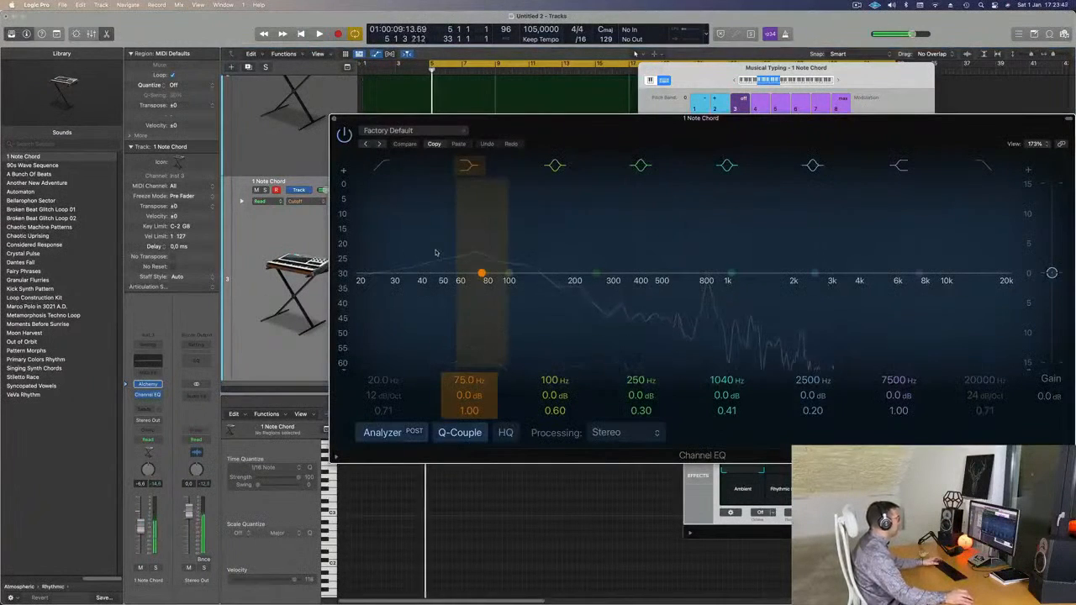
{"action": "left_click_drag", "start_coordinate": [469, 396], "coordinate": [468, 395]}
{"action": "key", "text": "space"}
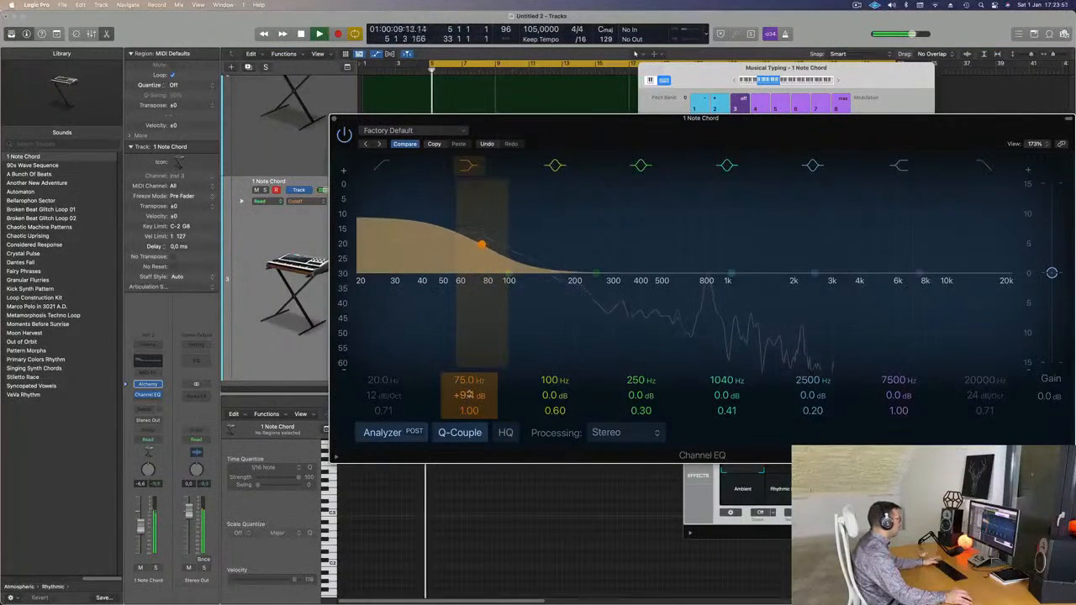
{"action": "key", "text": "space"}
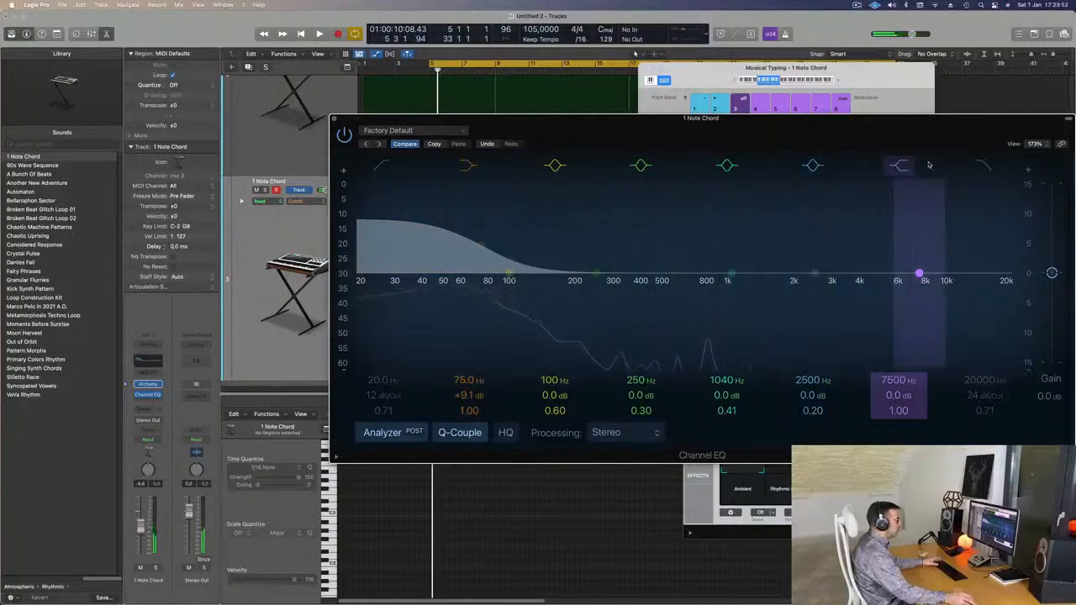
- Set the EQ's high shelf to 715 Hz at -18.8 dB during playback and close the EQ window
{"action": "key", "text": "space"}
{"action": "left_click_drag", "start_coordinate": [916, 277], "coordinate": [696, 330]}
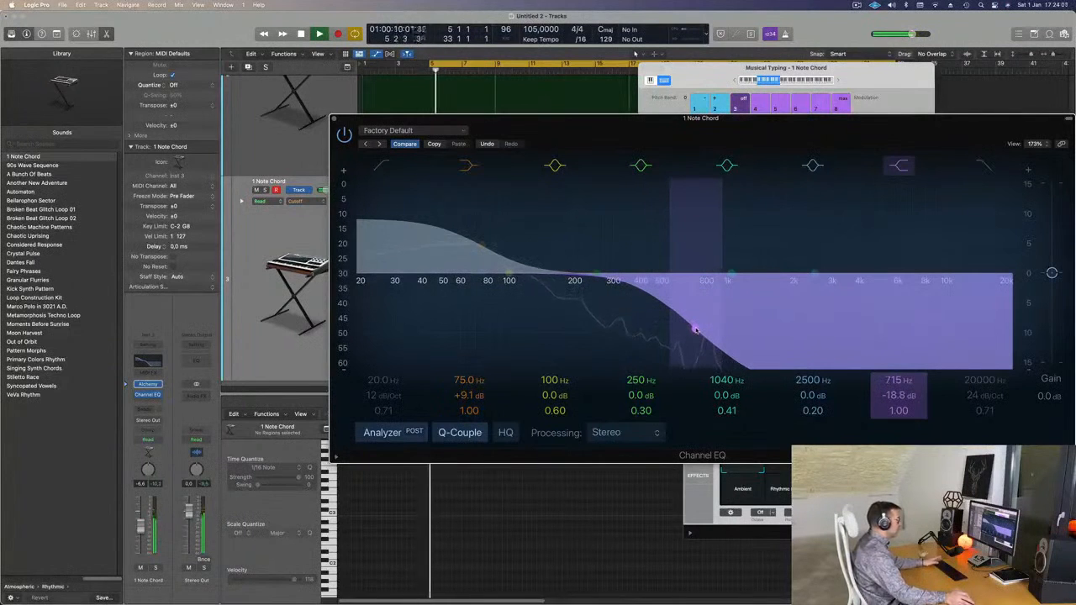
{"action": "key", "text": "space"}
{"action": "left_click", "coordinate": [333, 120]}
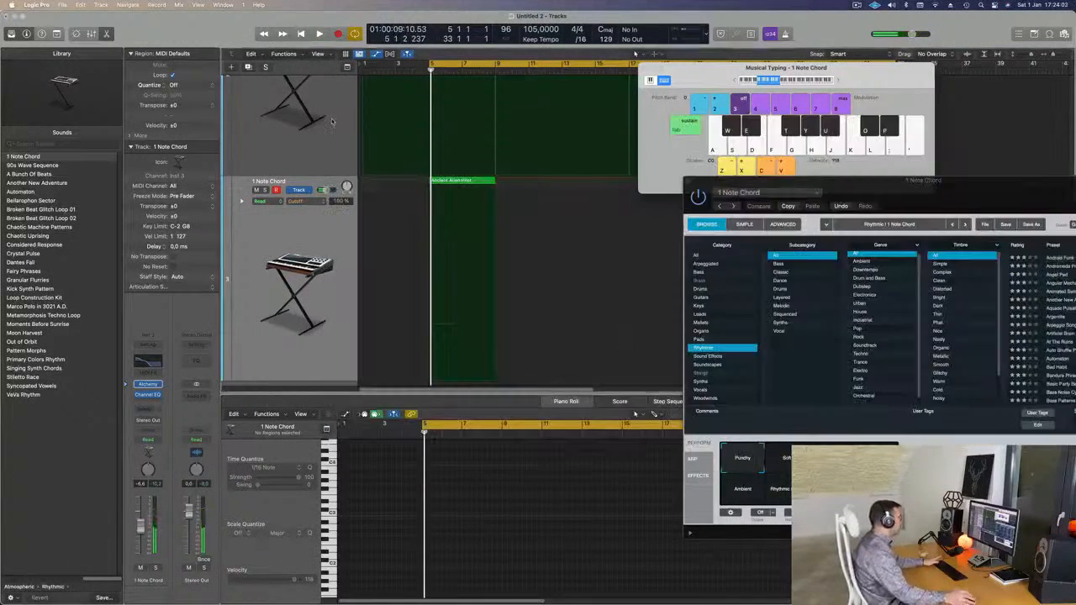
- Play the bar 5 region and set the 1 Note Chord channel volume to about -4.8 dB
{"action": "left_click", "coordinate": [330, 242]}
{"action": "key", "text": "space"}
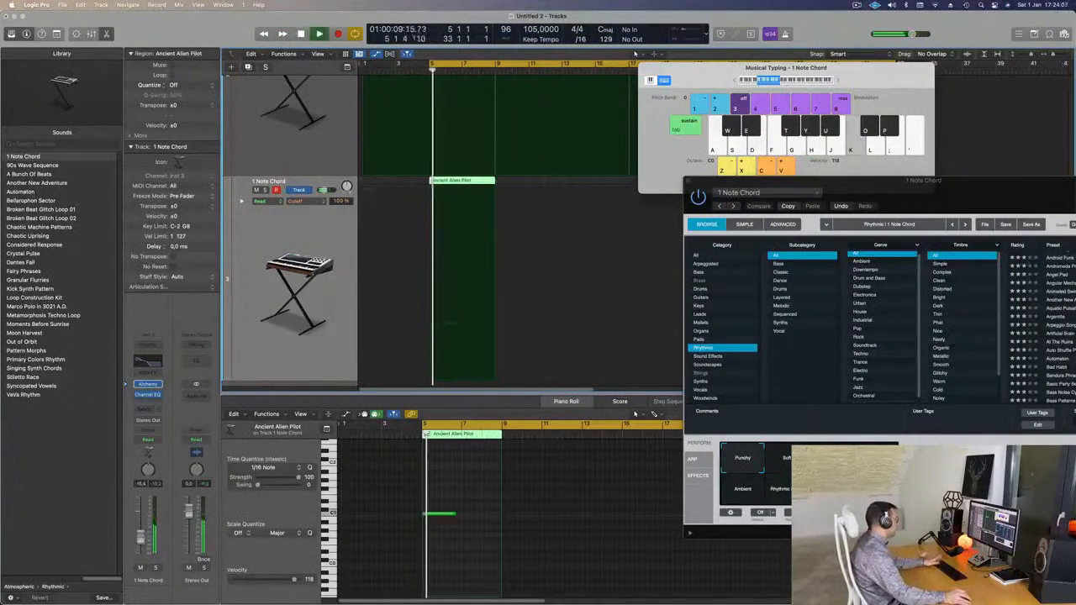
{"action": "key", "text": "space"}
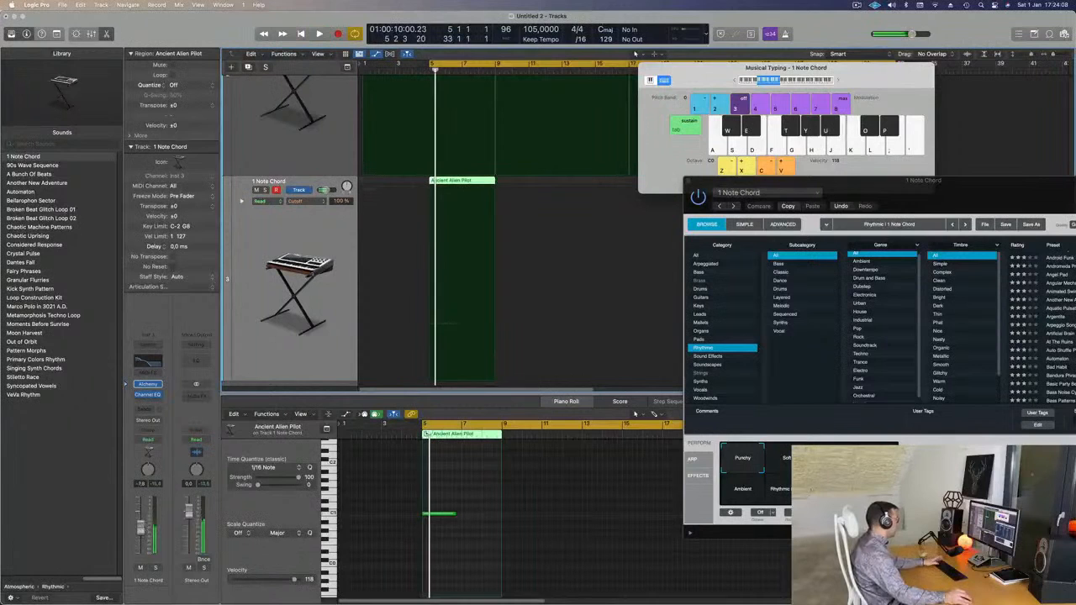
{"action": "key", "text": "space"}
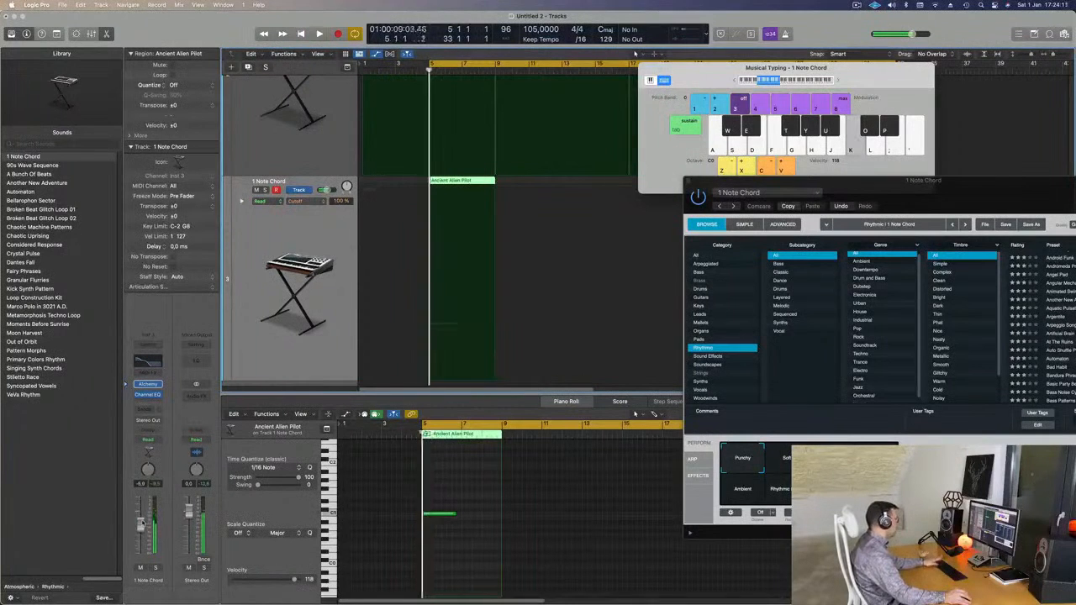
{"action": "key", "text": "space"}
{"action": "key", "text": "space"}
- Audition the Ambient and Soft performance snapshots of the 1 Note Chord sound against Punchy
{"action": "left_click_drag", "start_coordinate": [984, 195], "coordinate": [808, 161]}
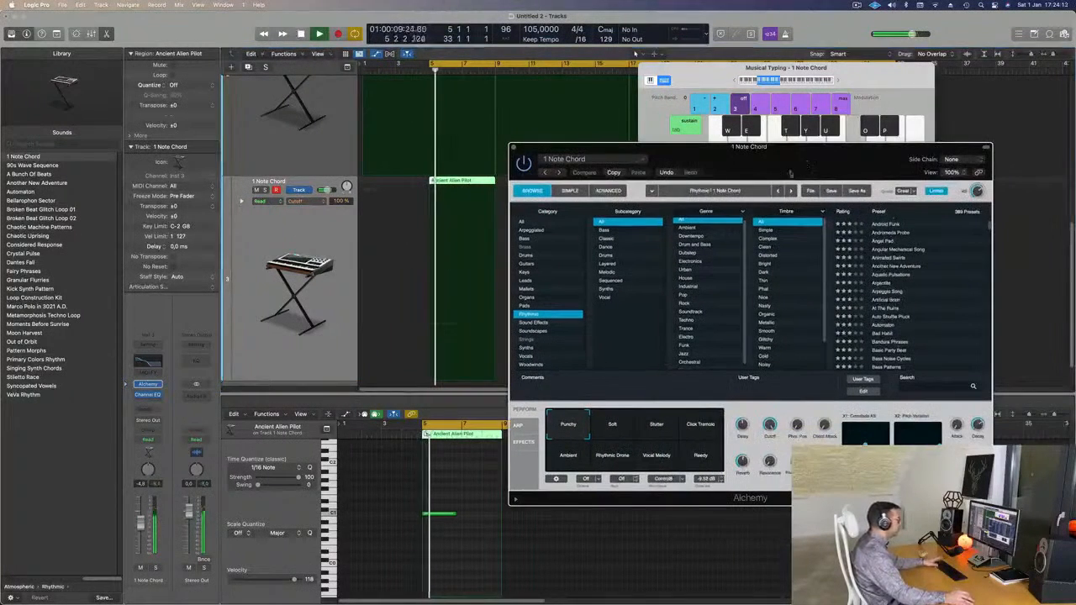
{"action": "key", "text": "space"}
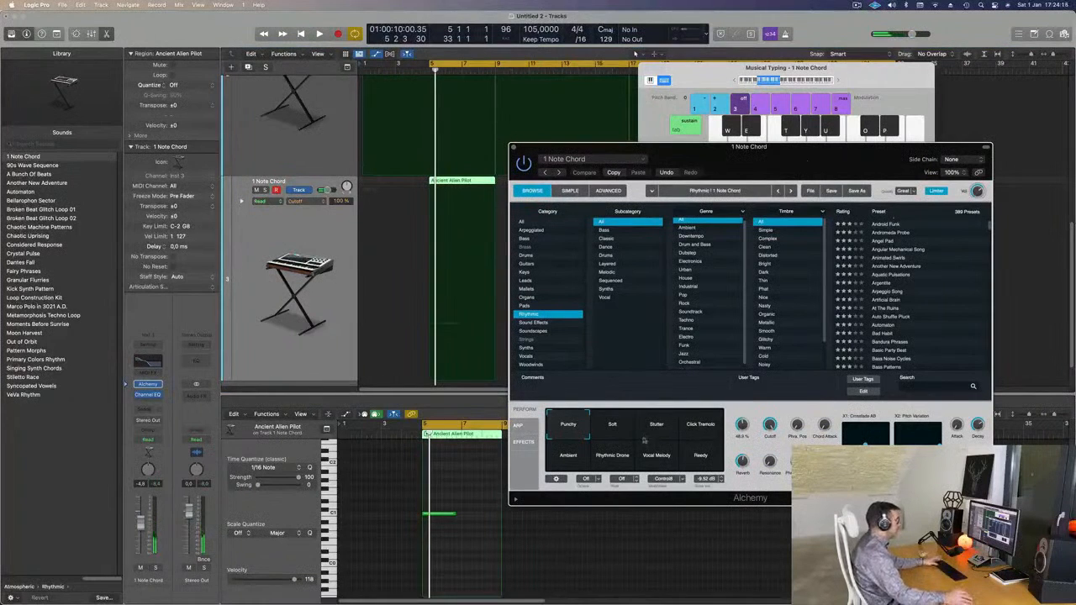
{"action": "left_click", "coordinate": [577, 457]}
{"action": "left_click", "coordinate": [623, 425]}
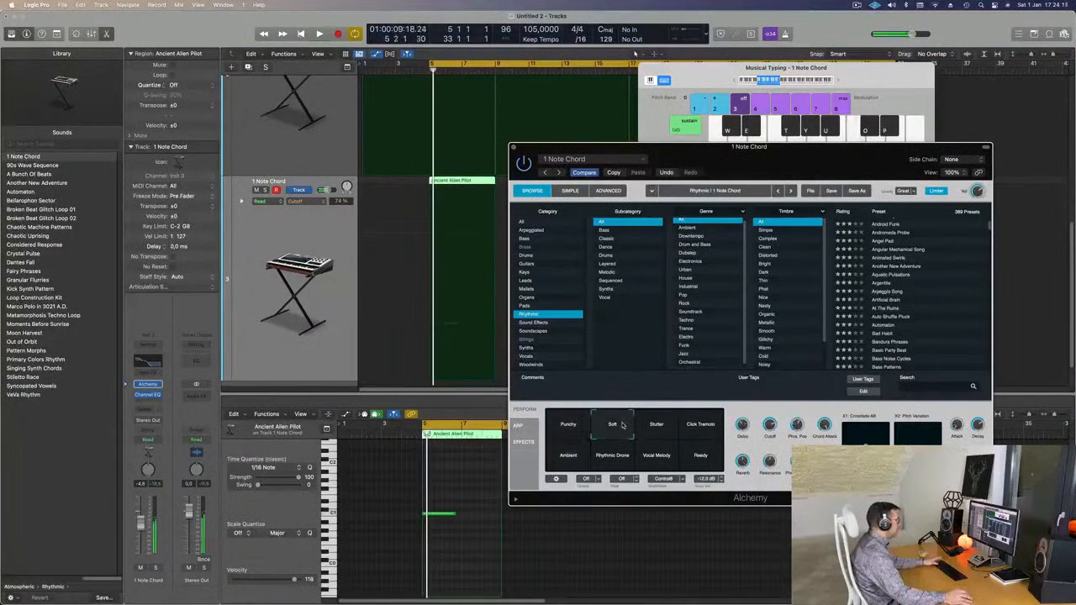
{"action": "key", "text": "space"}
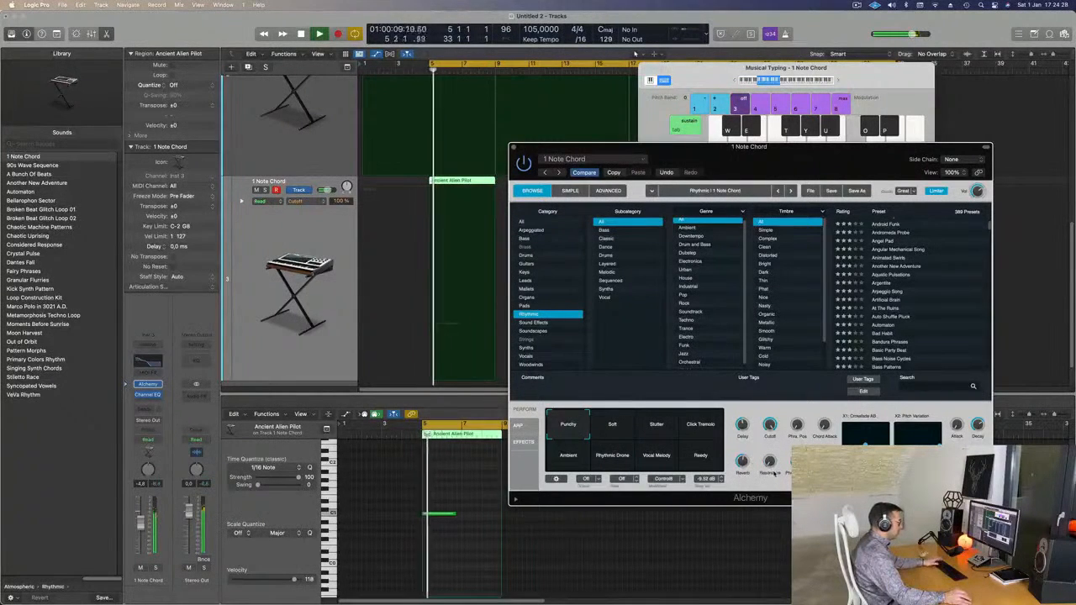
{"action": "key", "text": "space"}
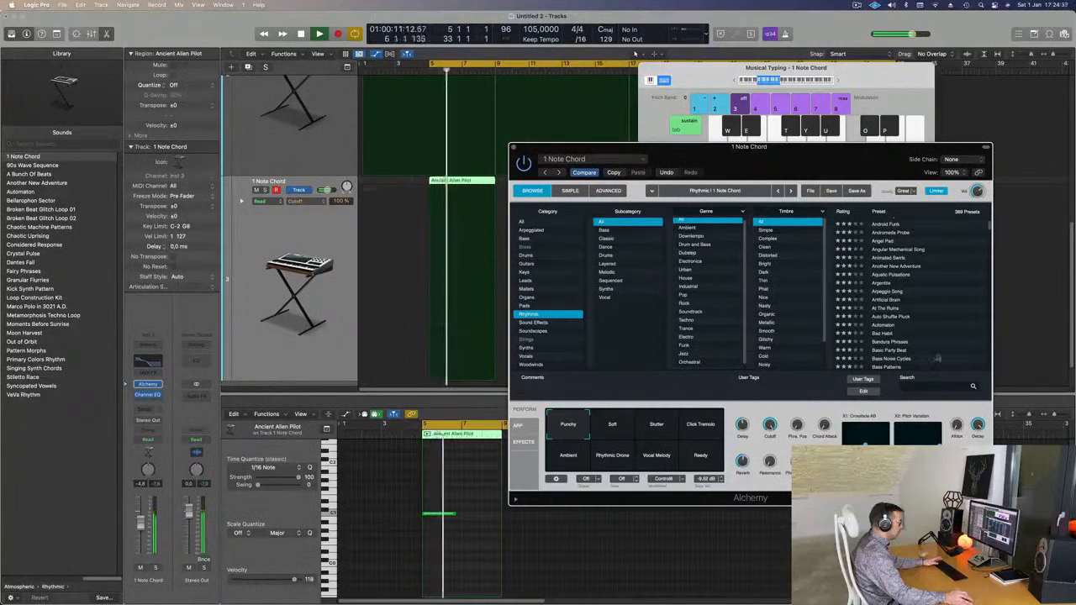
- Solo the 1 Note Chord track, listen to it in isolation from bar 5, and turn the solo off
{"action": "left_click_drag", "start_coordinate": [784, 164], "coordinate": [861, 139]}
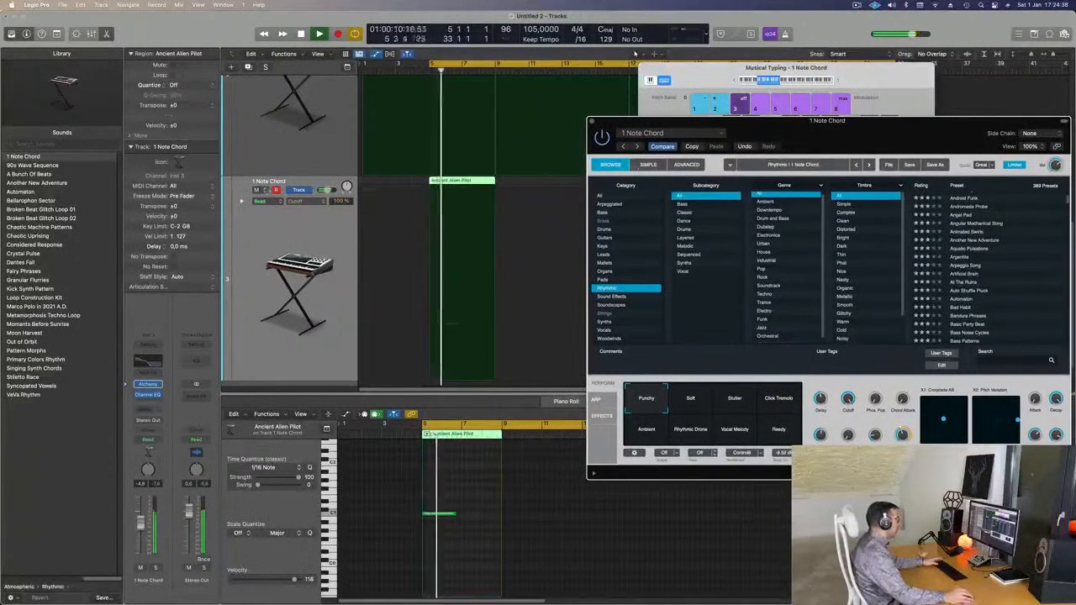
{"action": "left_click", "coordinate": [265, 190]}
{"action": "key", "text": "space"}
{"action": "key", "text": "space"}
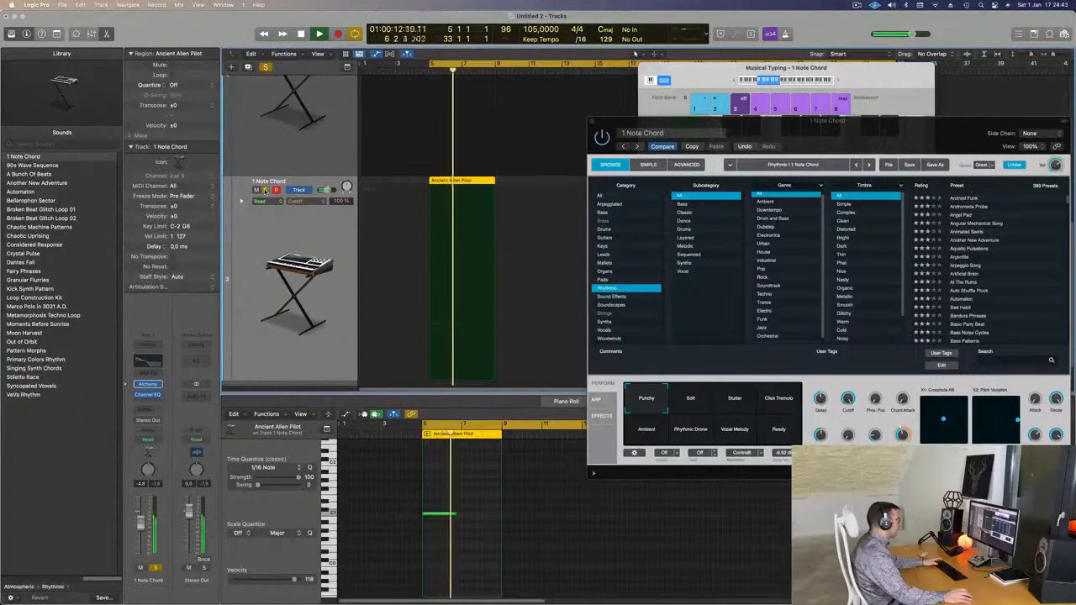
{"action": "key", "text": "space"}
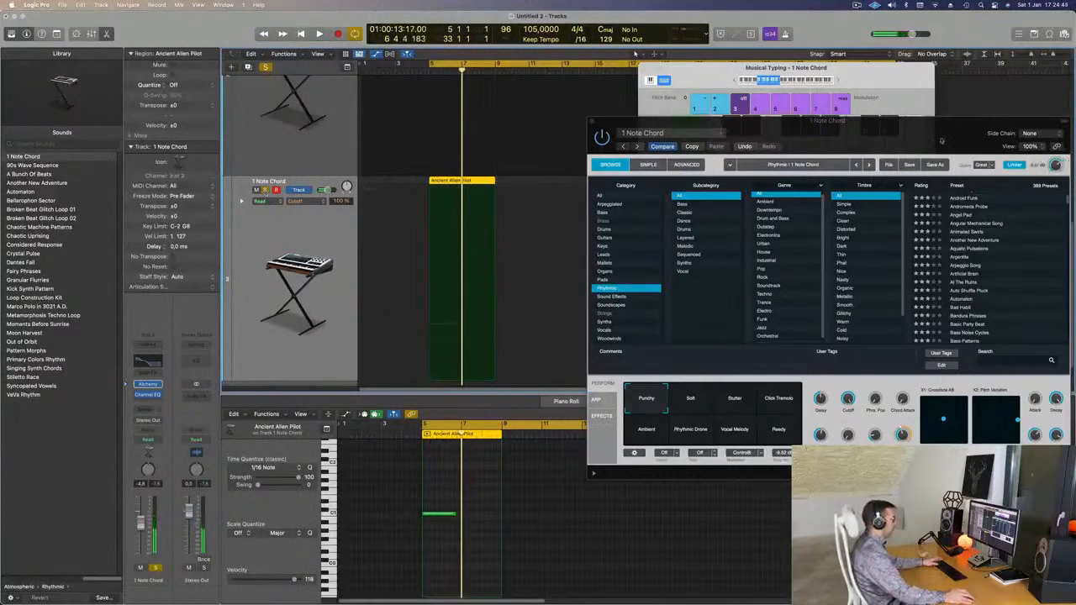
{"action": "left_click_drag", "start_coordinate": [983, 145], "coordinate": [859, 255]}
{"action": "key", "text": "space"}
{"action": "key", "text": "space"}
{"action": "left_click", "coordinate": [266, 190]}
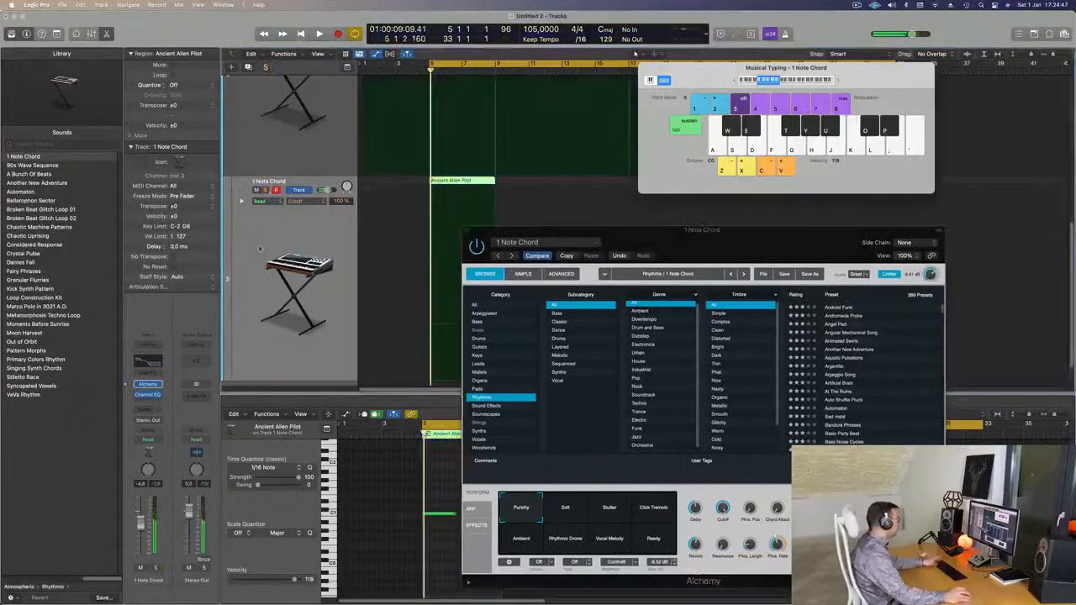
- Lengthen the note in the 1 Note Chord region to the region's end at bar 9 and play the result
{"action": "key", "text": "space"}
{"action": "left_click_drag", "start_coordinate": [557, 231], "coordinate": [837, 207]}
{"action": "scroll", "coordinate": [535, 256], "scroll_direction": "down", "scroll_amount": 2}
{"action": "scroll", "coordinate": [533, 259], "scroll_direction": "down", "scroll_amount": 5}
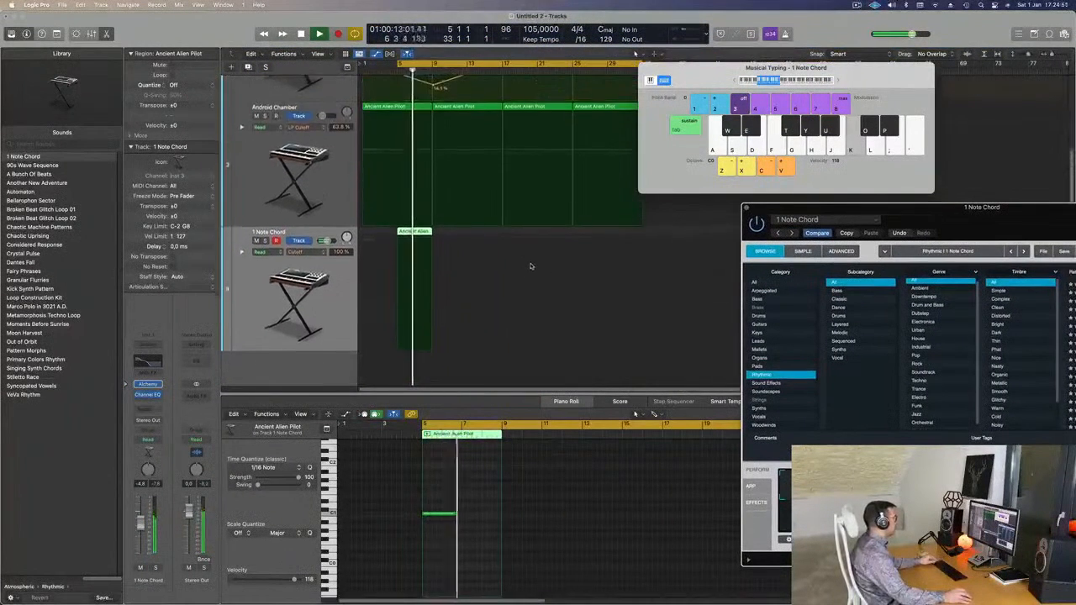
{"action": "key", "text": "space"}
{"action": "key", "text": "space"}
{"action": "left_click_drag", "start_coordinate": [454, 514], "coordinate": [501, 515]}
{"action": "left_click_drag", "start_coordinate": [987, 218], "coordinate": [787, 201]}
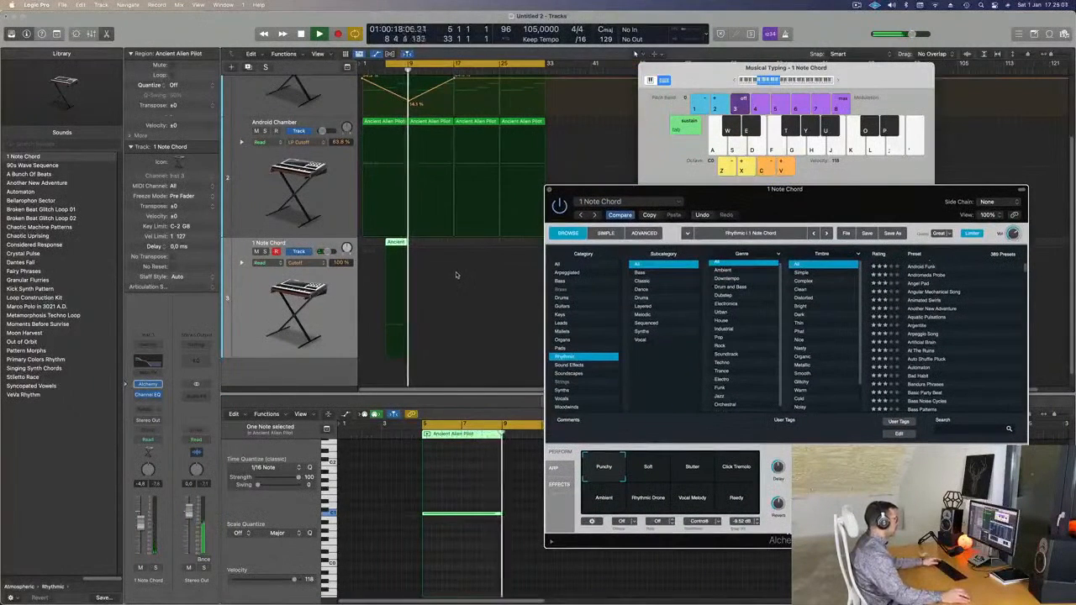
{"action": "key", "text": "Return"}
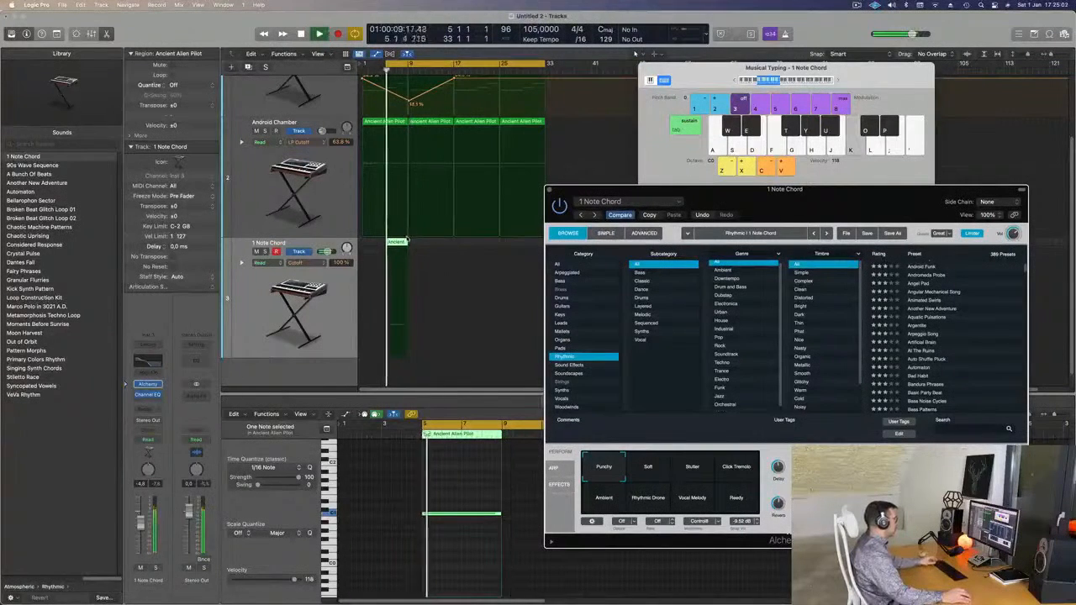
{"action": "left_click", "coordinate": [102, 548]}
{"action": "key", "text": "space"}
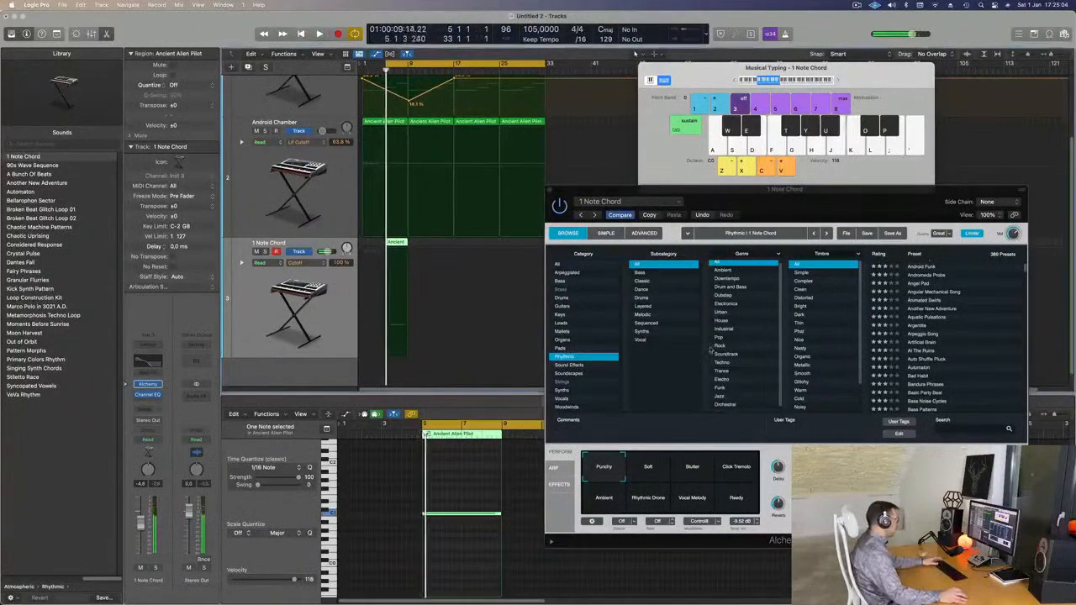
- Set the fourth band of the 1 Note Chord track's Channel EQ to 280 Hz at -6.1 dB and play the part
{"action": "left_click", "coordinate": [143, 364]}
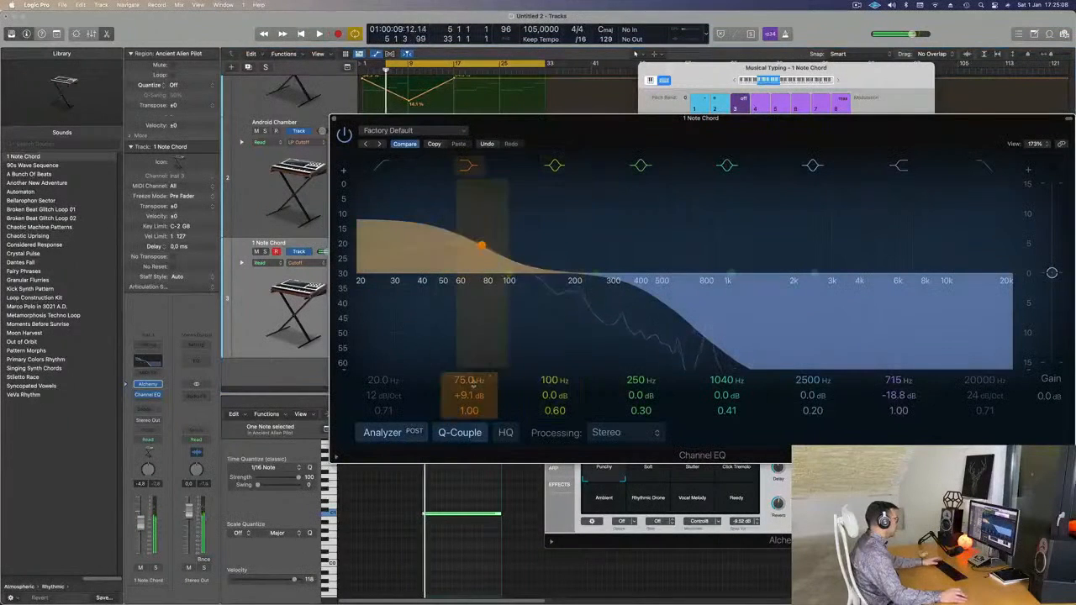
{"action": "left_click_drag", "start_coordinate": [615, 275], "coordinate": [611, 318]}
{"action": "key", "text": "space"}
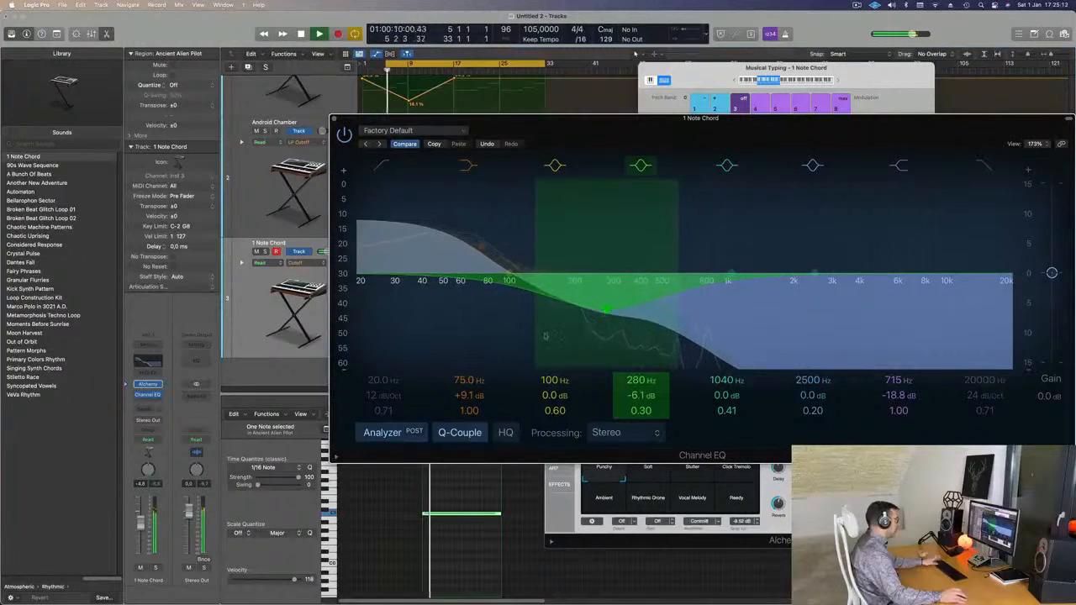
- Set the 75 Hz low shelf of the 1 Note Chord track's Channel EQ to +7.5 dB and play the arrangement from bar 1
{"action": "left_click_drag", "start_coordinate": [471, 395], "coordinate": [471, 408]}
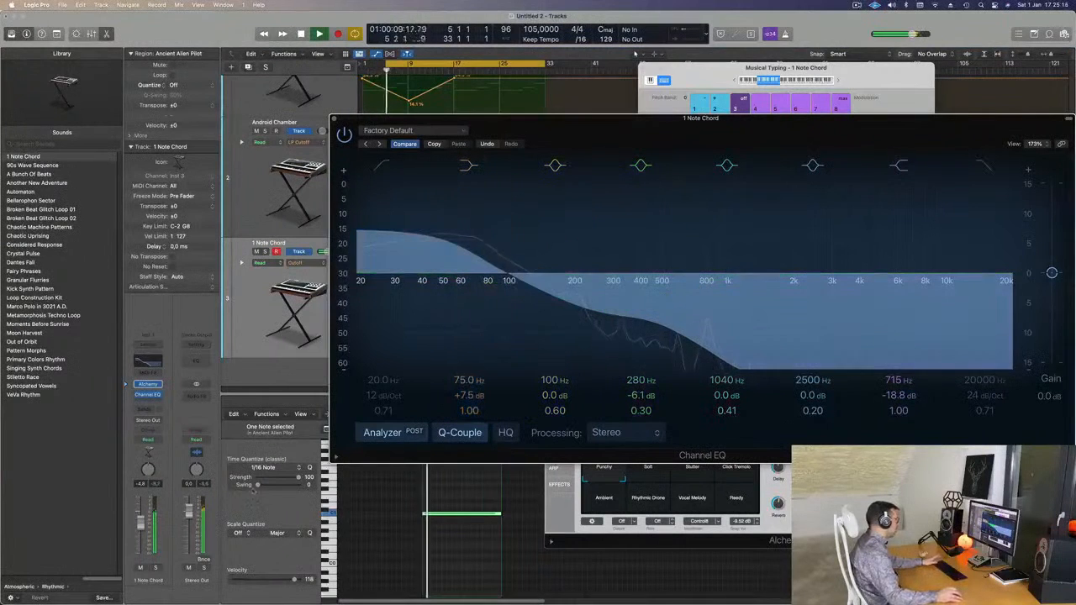
{"action": "left_click_drag", "start_coordinate": [527, 131], "coordinate": [774, 148]}
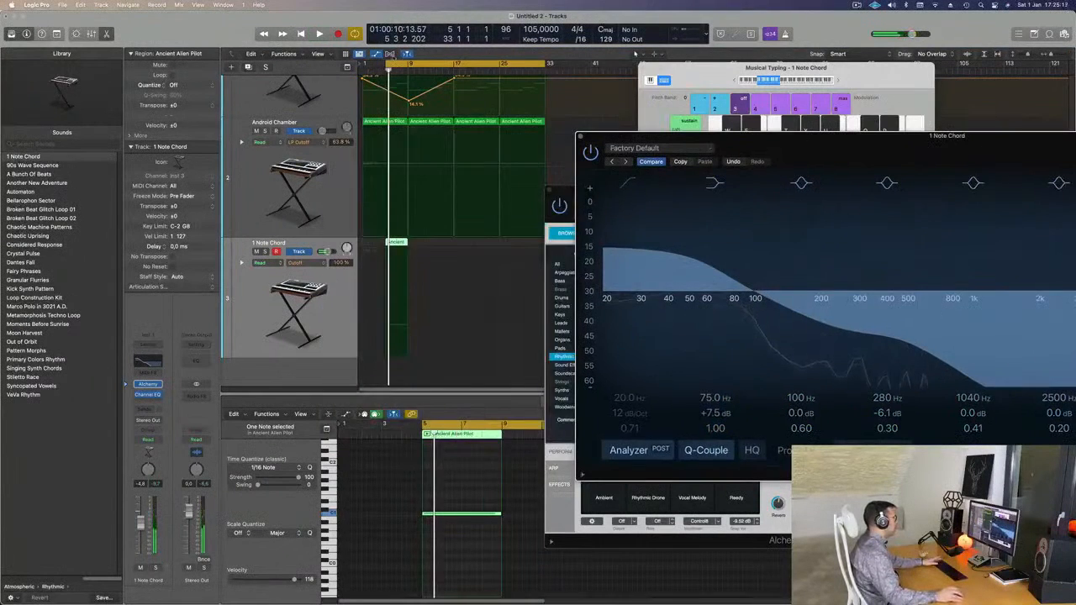
{"action": "left_click_drag", "start_coordinate": [388, 66], "coordinate": [359, 67]}
{"action": "key", "text": "space"}
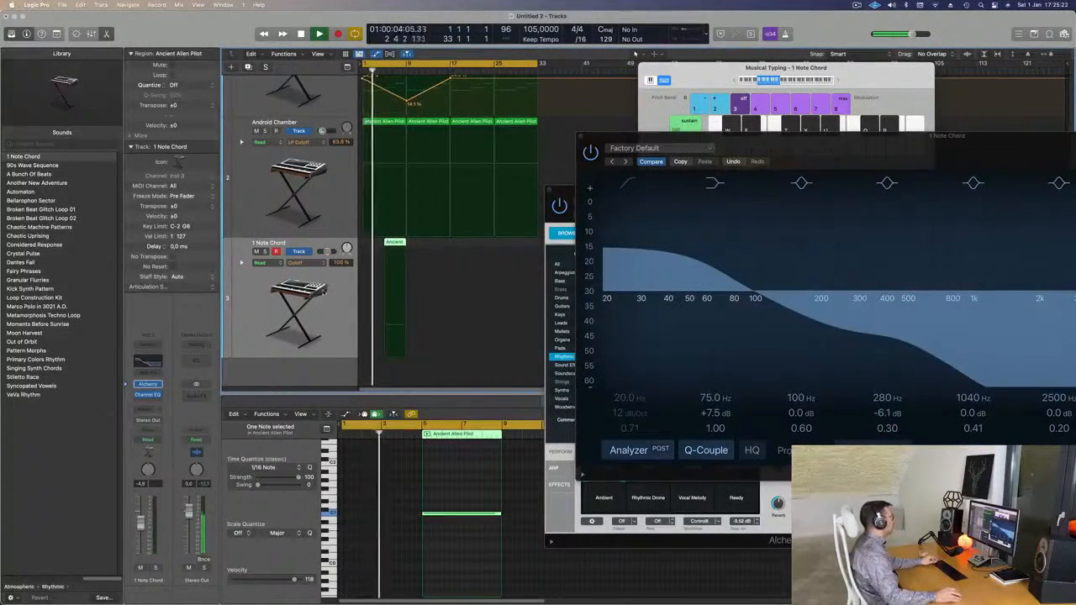
- Copy the 1 Note Chord region directly after itself so the part also covers bars 9 to 13
{"action": "scroll", "coordinate": [324, 292], "scroll_direction": "down", "scroll_amount": 5}
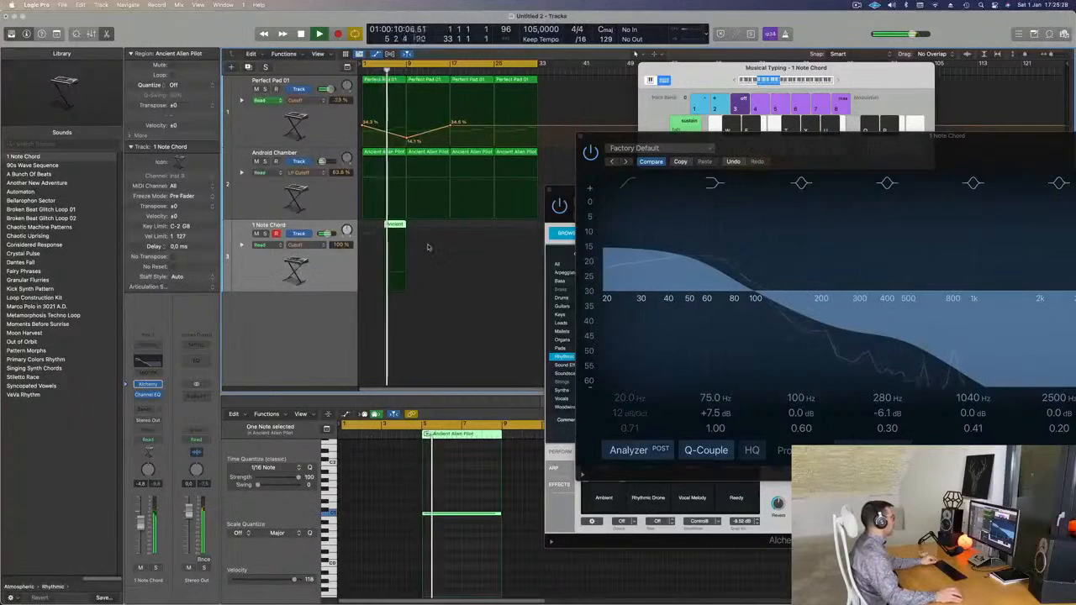
{"action": "key", "text": "super+Right"}
{"action": "left_click_drag", "start_coordinate": [410, 226], "coordinate": [436, 227]}
{"action": "key", "text": "super+Left"}
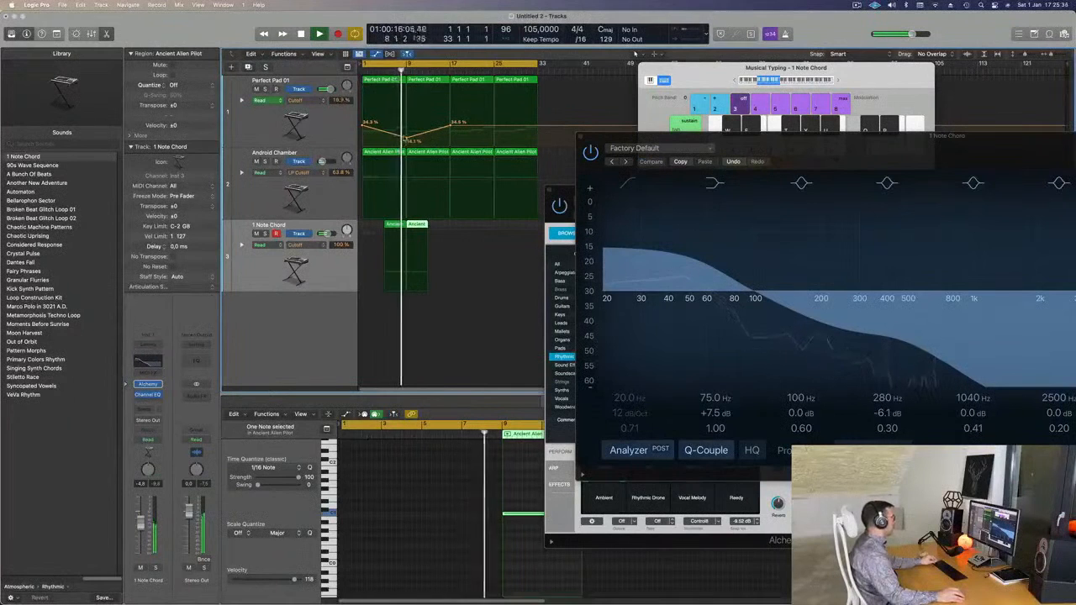
- Add a Cutoff automation point of 50.5 % at bar 9 on the Perfect Pad 01 track and play from the start
{"action": "left_click", "coordinate": [410, 140]}
{"action": "left_click_drag", "start_coordinate": [409, 139], "coordinate": [410, 119]}
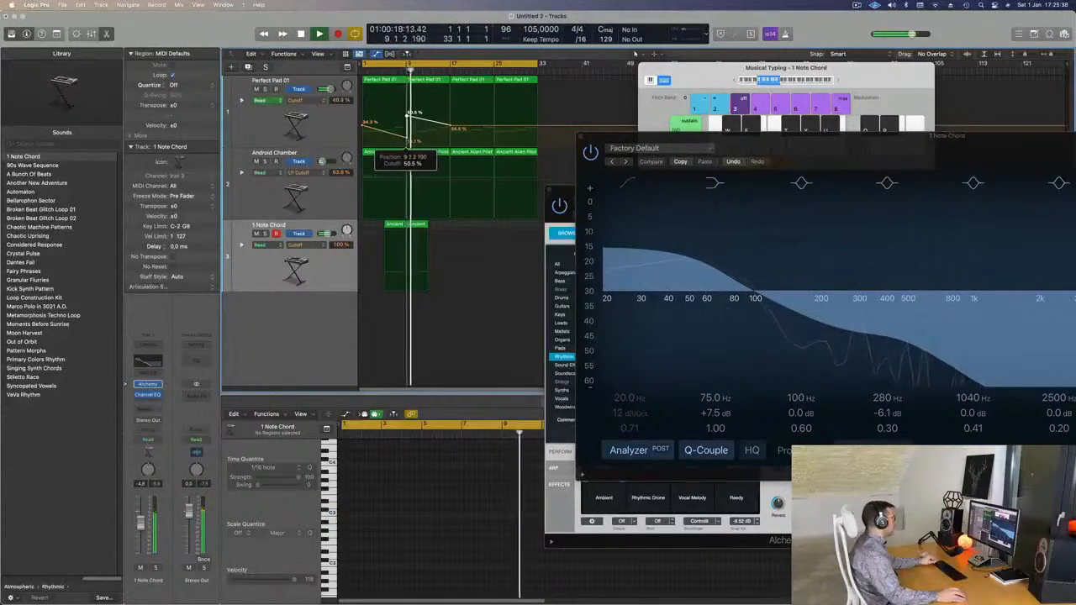
{"action": "key", "text": "space"}
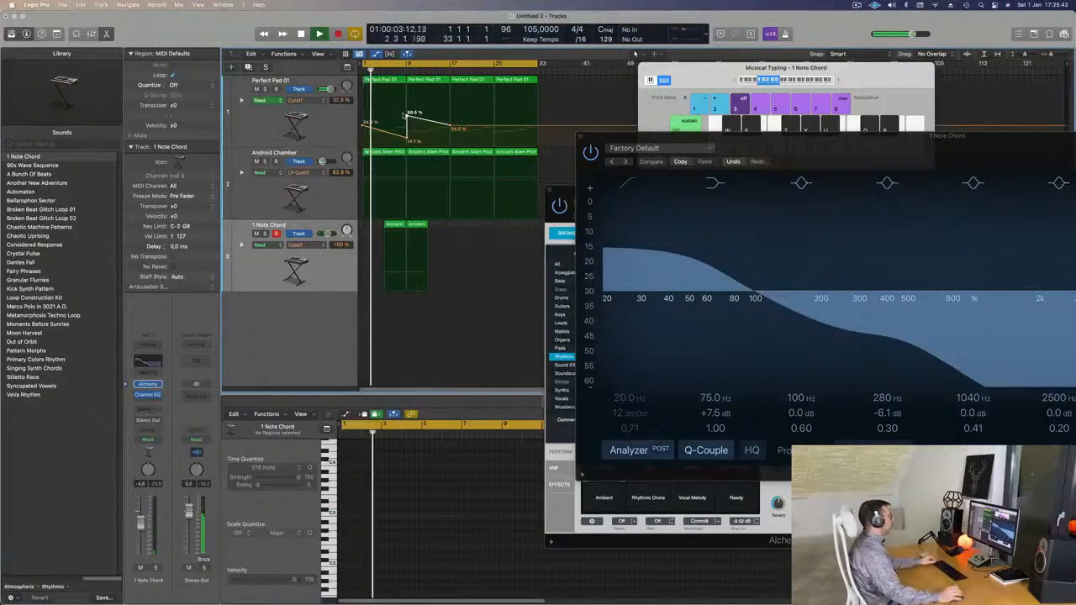
- Fine-tune the low and high Cutoff points around bar 9 on Perfect Pad 01, moving the Channel EQ window clear of the tracks
{"action": "left_click_drag", "start_coordinate": [822, 142], "coordinate": [446, 217]}
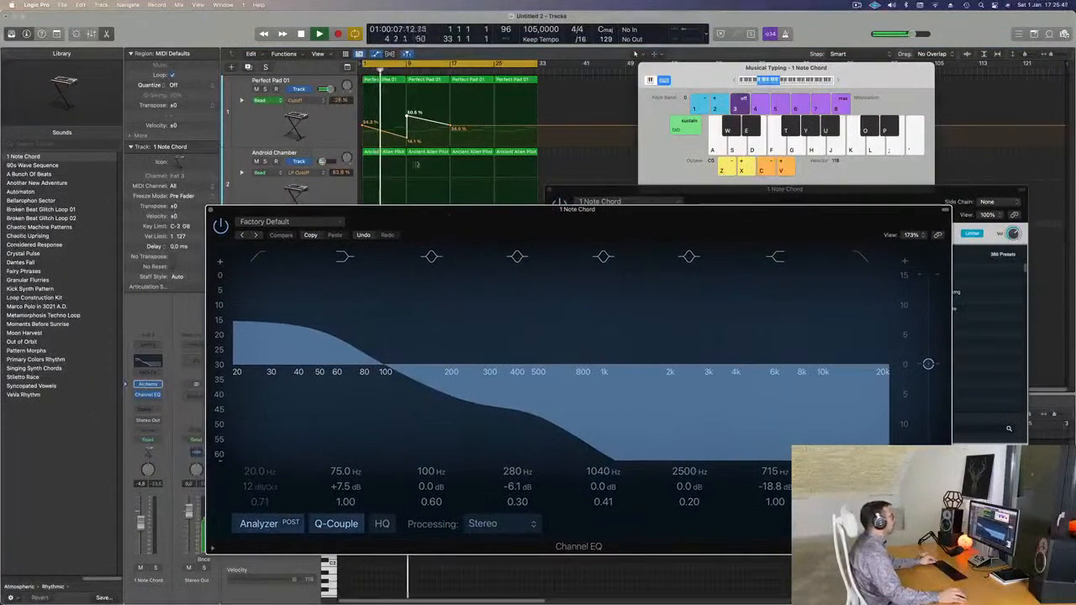
{"action": "left_click_drag", "start_coordinate": [480, 140], "coordinate": [480, 137]}
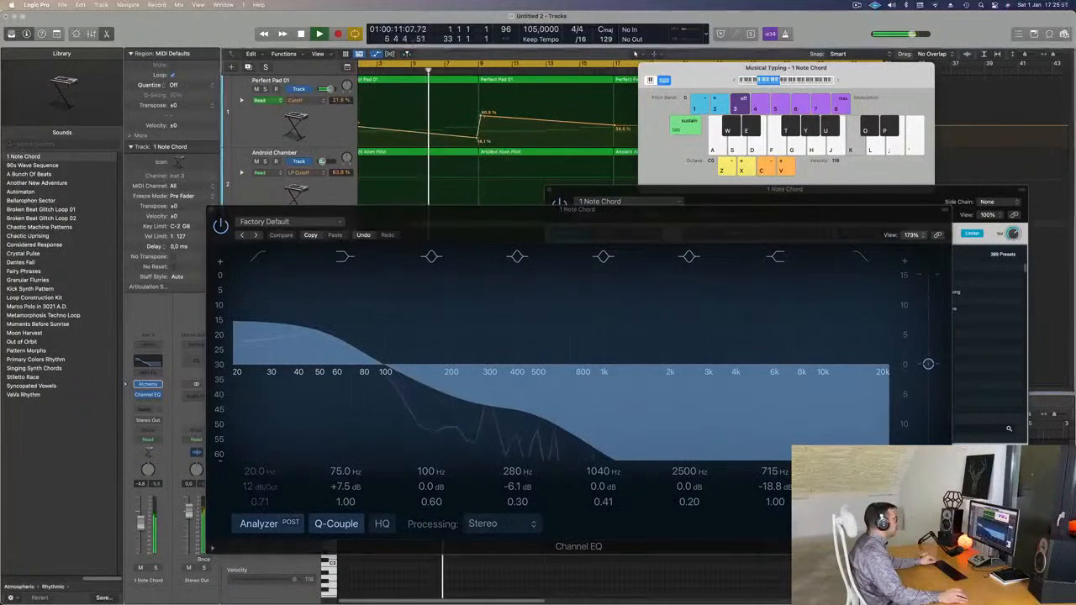
{"action": "left_click_drag", "start_coordinate": [481, 116], "coordinate": [480, 115]}
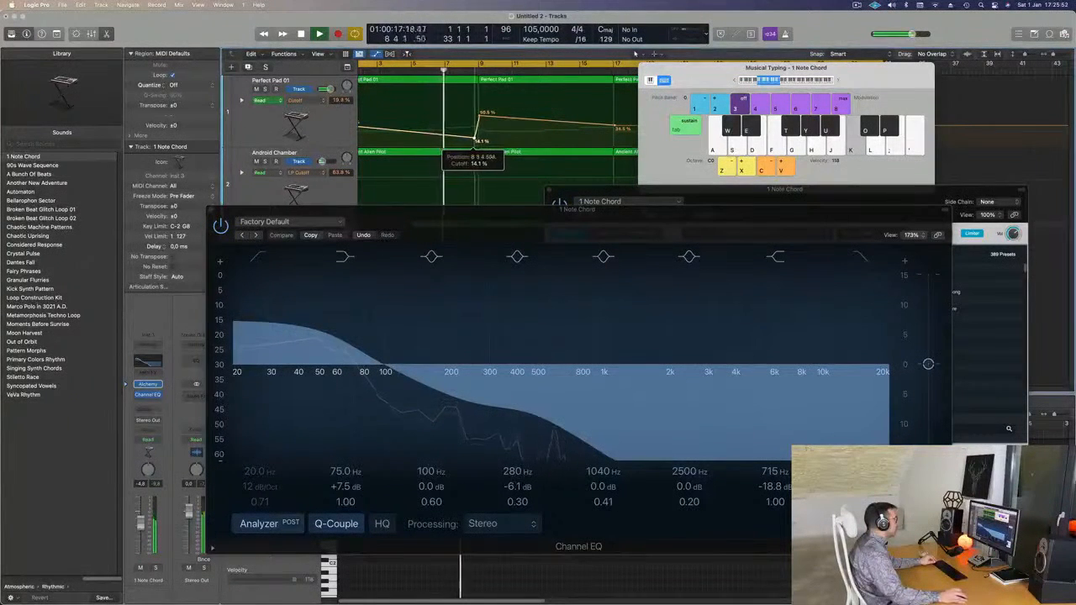
{"action": "left_click_drag", "start_coordinate": [422, 210], "coordinate": [767, 261]}
{"action": "scroll", "coordinate": [475, 173], "scroll_direction": "down", "scroll_amount": 4}
{"action": "scroll", "coordinate": [430, 180], "scroll_direction": "down", "scroll_amount": 3}
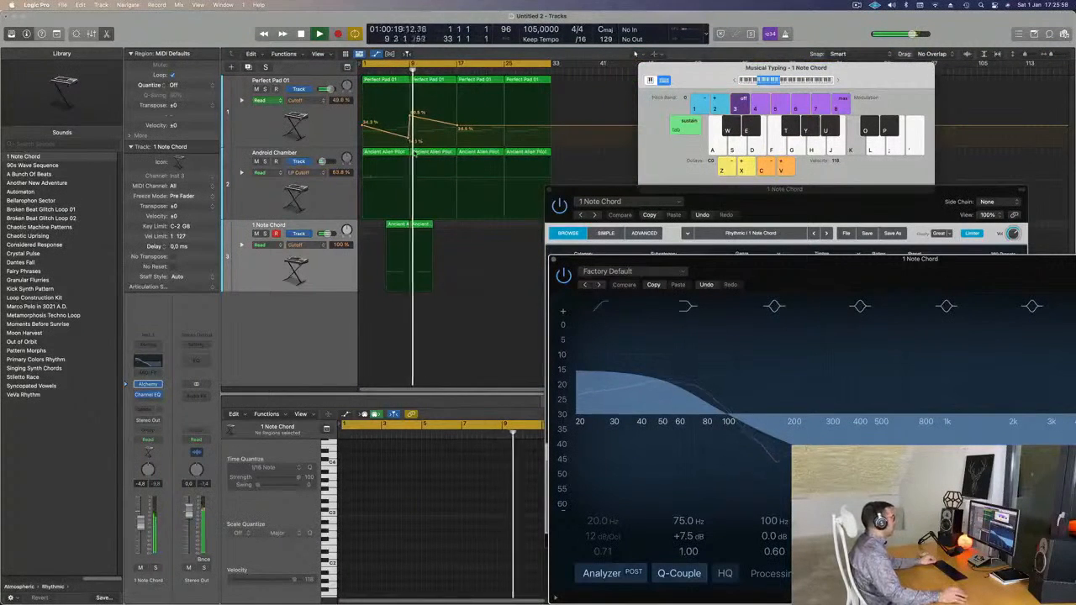
- Return to bar 1, listen briefly to the Android Chamber track in solo, and turn the solo off
{"action": "key", "text": "Return"}
{"action": "key", "text": "space"}
{"action": "left_click", "coordinate": [319, 187]}
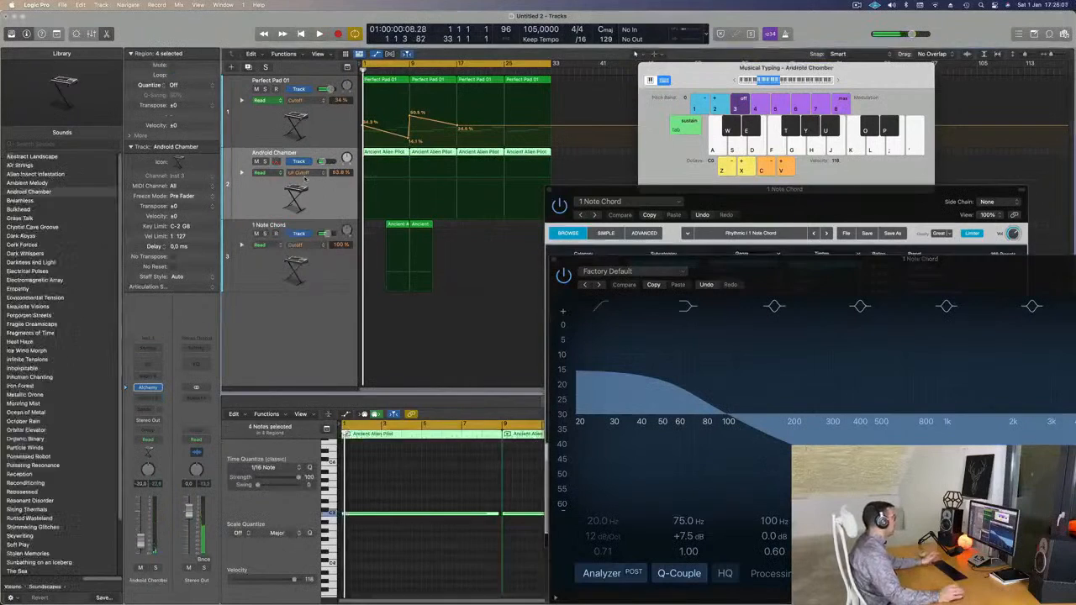
{"action": "left_click", "coordinate": [266, 161]}
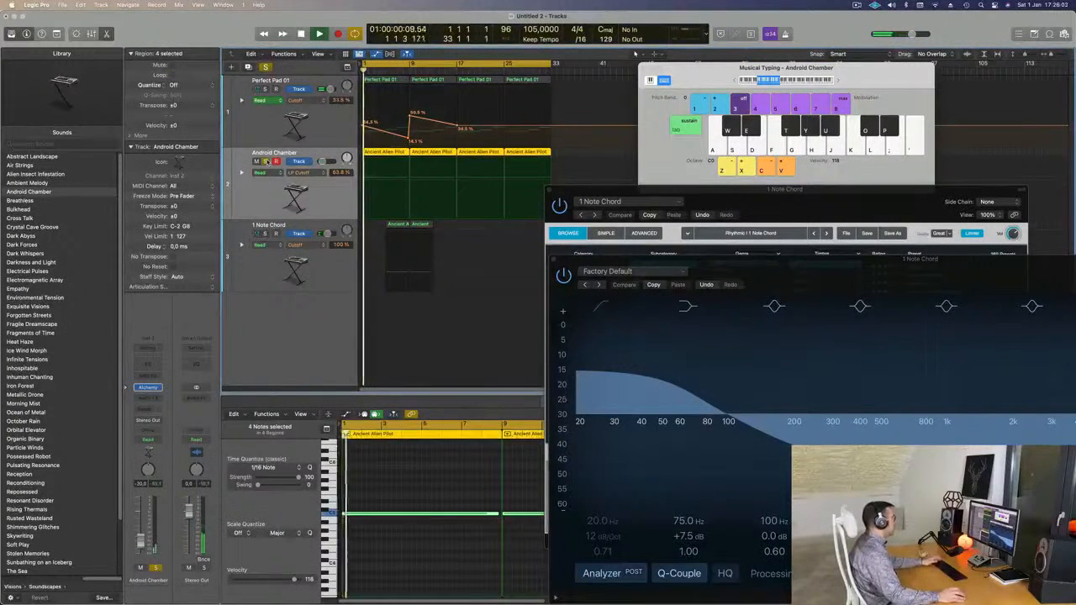
{"action": "left_click", "coordinate": [265, 160]}
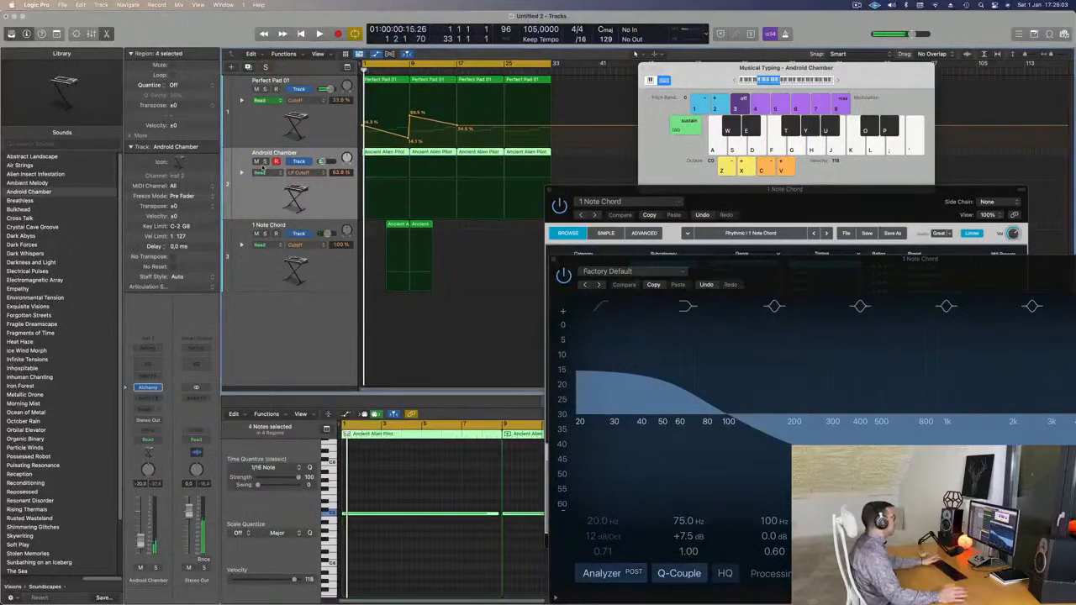
- Add LP Cutoff automation points at bars 5, 9 and 13 on the Android Chamber track and start playback
{"action": "left_click", "coordinate": [386, 182]}
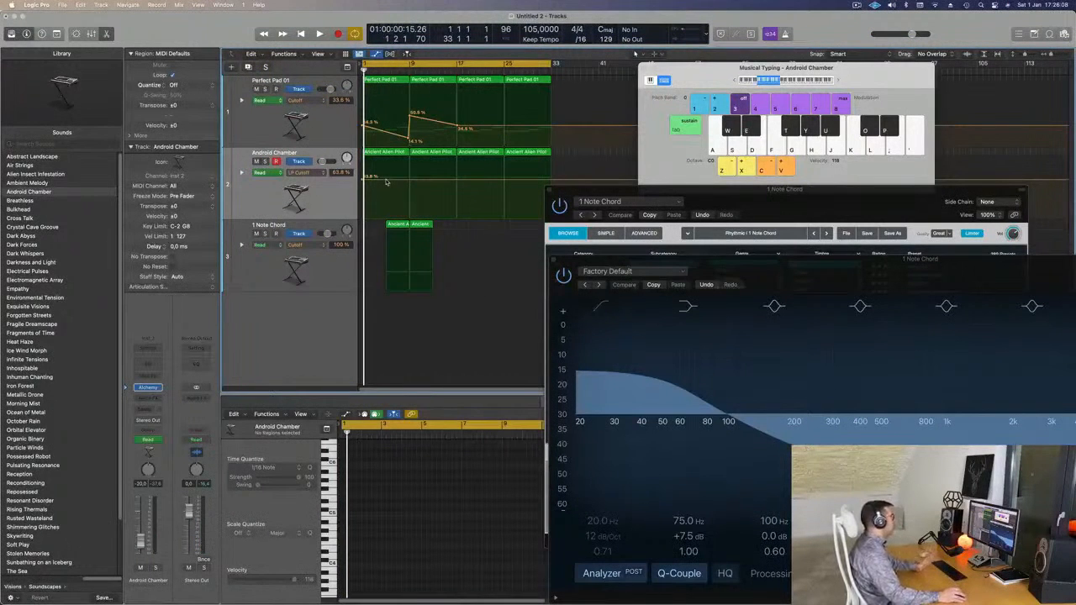
{"action": "left_click", "coordinate": [434, 182]}
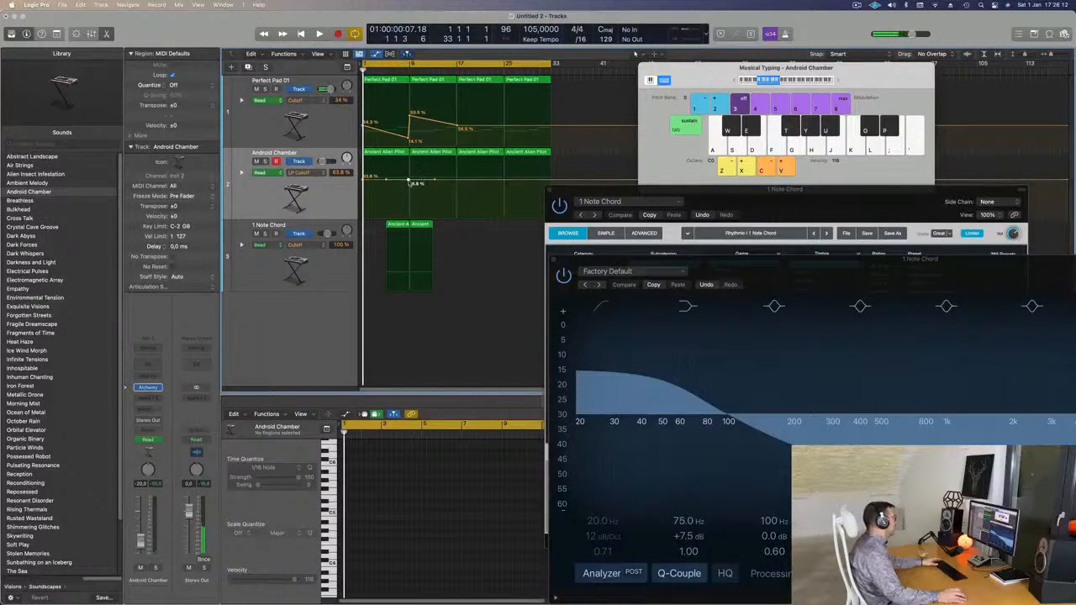
{"action": "key", "text": "space"}
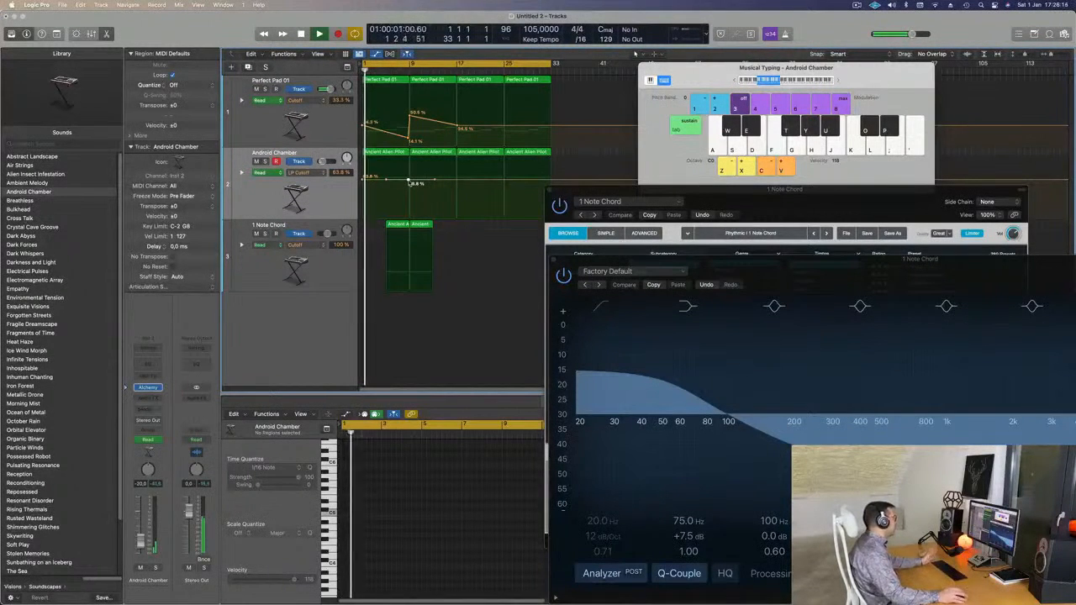
- Rename the Android Chamber track as Acufen
{"action": "left_click", "coordinate": [285, 153]}
{"action": "double_click", "coordinate": [284, 154]}
{"action": "type", "text": "Acufen"}
{"action": "key", "text": "Return"}
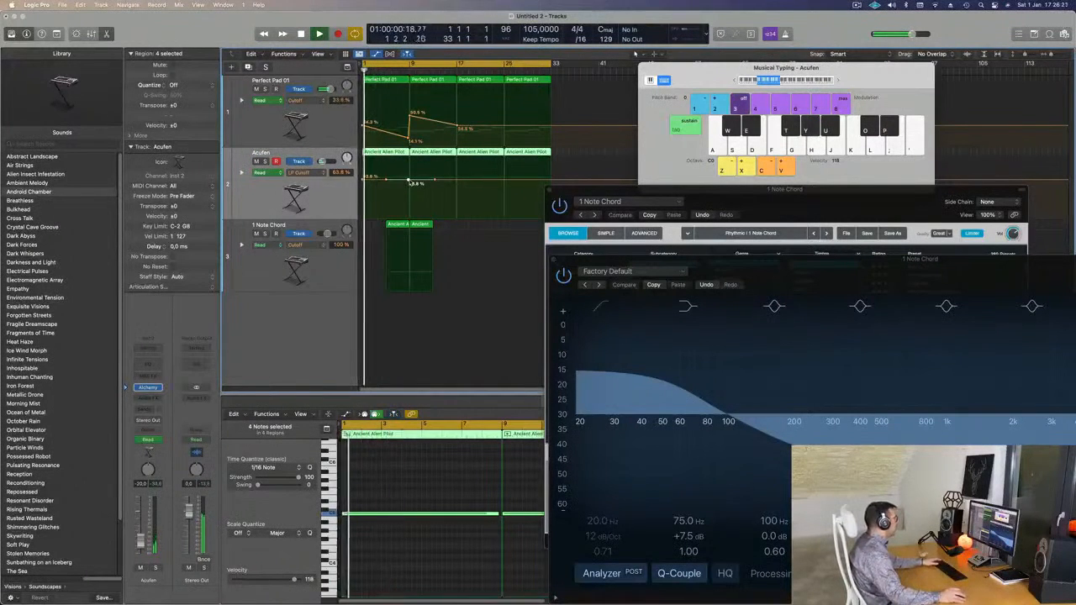
- Shape the Acufen track's LP Cutoff automation to fall from bar 1 to 27.9 % at bar 9 and rise to 63.8 % by bar 17
{"action": "left_click_drag", "start_coordinate": [410, 180], "coordinate": [410, 190]}
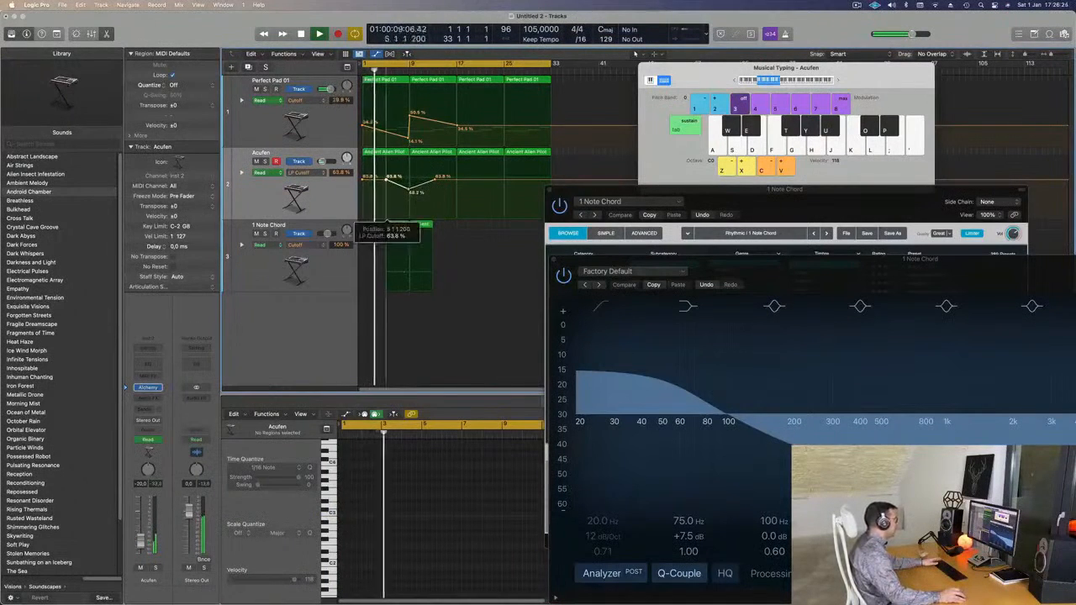
{"action": "left_click_drag", "start_coordinate": [410, 192], "coordinate": [457, 177]}
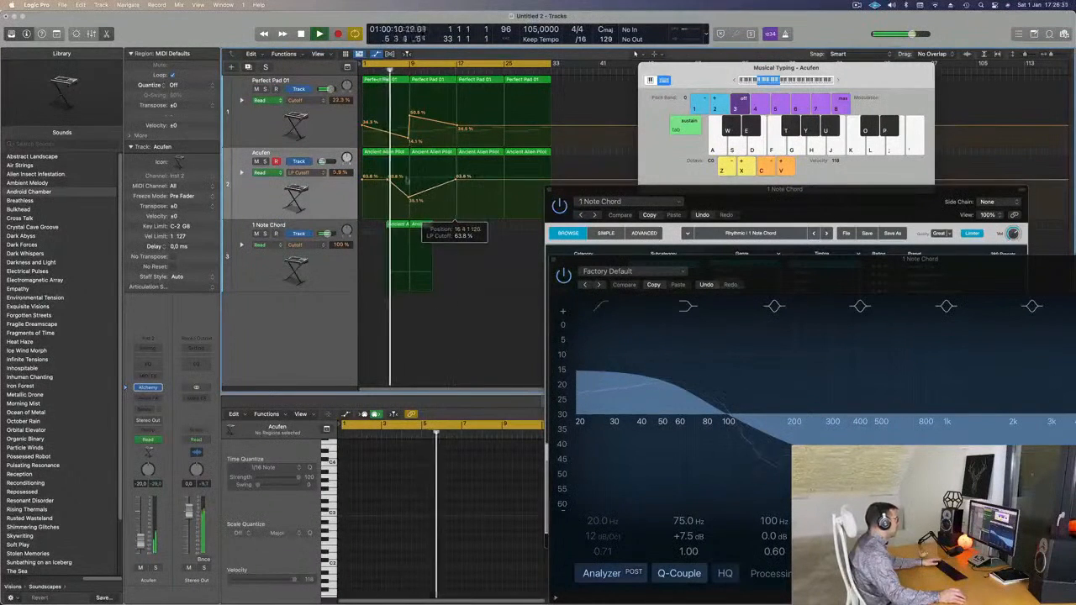
{"action": "left_click_drag", "start_coordinate": [390, 177], "coordinate": [376, 179]}
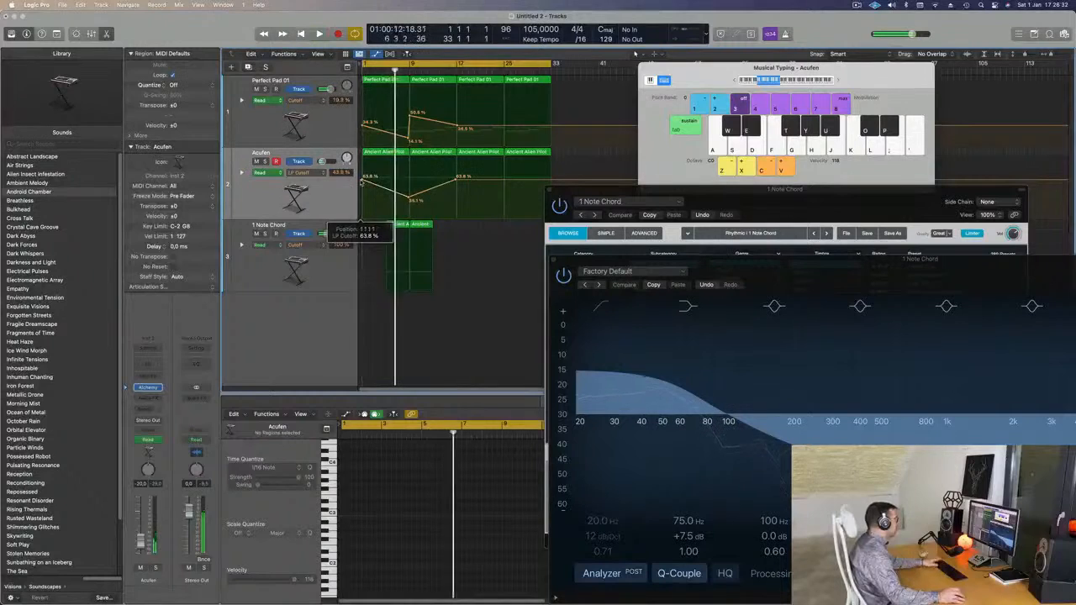
{"action": "left_click", "coordinate": [324, 189]}
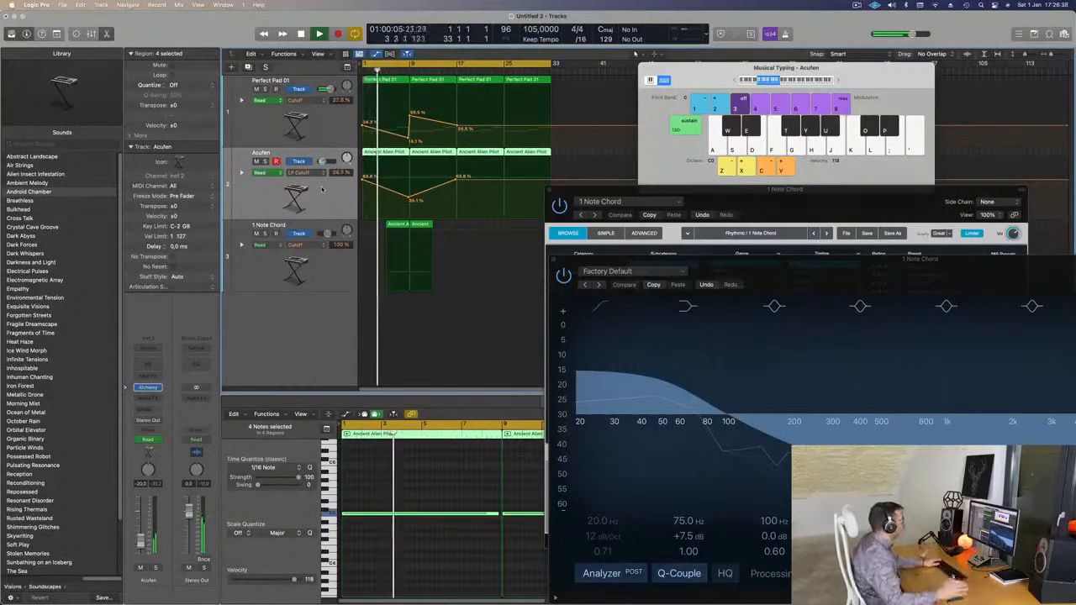
{"action": "left_click_drag", "start_coordinate": [409, 199], "coordinate": [408, 201]}
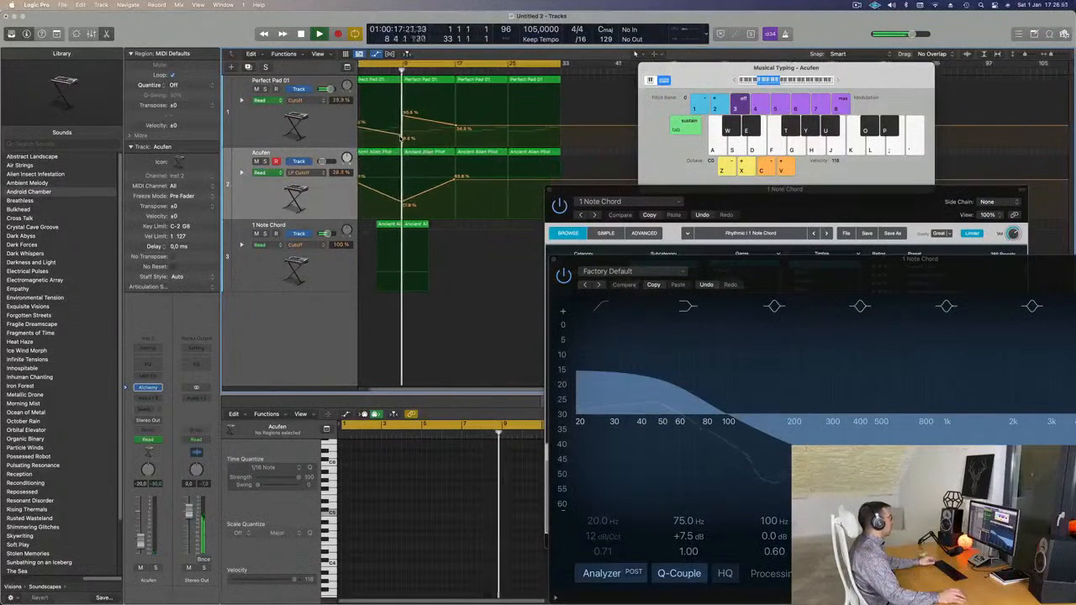
- Set Perfect Pad 01's Cutoff dip before bar 9 to 18.6 %, refine the peak at bar 9, and replay from bar 1
{"action": "key", "text": "super+Right"}
{"action": "key", "text": "super+Right"}
{"action": "key", "text": "super+Right"}
{"action": "key", "text": "super+Right"}
{"action": "key", "text": "super+Right"}
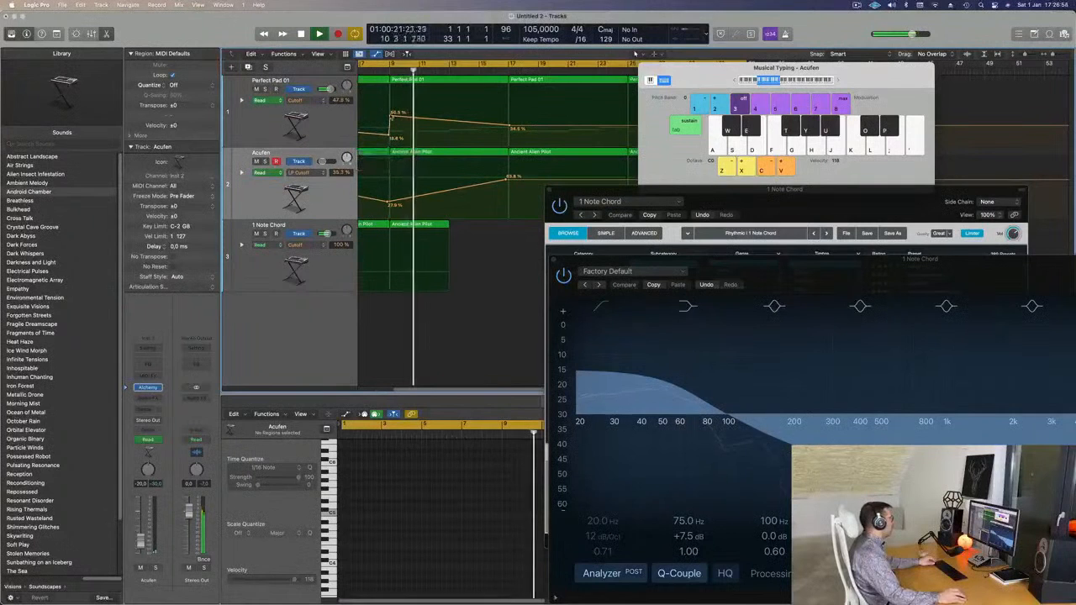
{"action": "left_click_drag", "start_coordinate": [389, 112], "coordinate": [389, 116]}
{"action": "key", "text": "super+Left"}
{"action": "key", "text": "super+Left"}
{"action": "key", "text": "Return"}
{"action": "key", "text": "super+Left"}
{"action": "key", "text": "super+Left"}
{"action": "key", "text": "super+Left"}
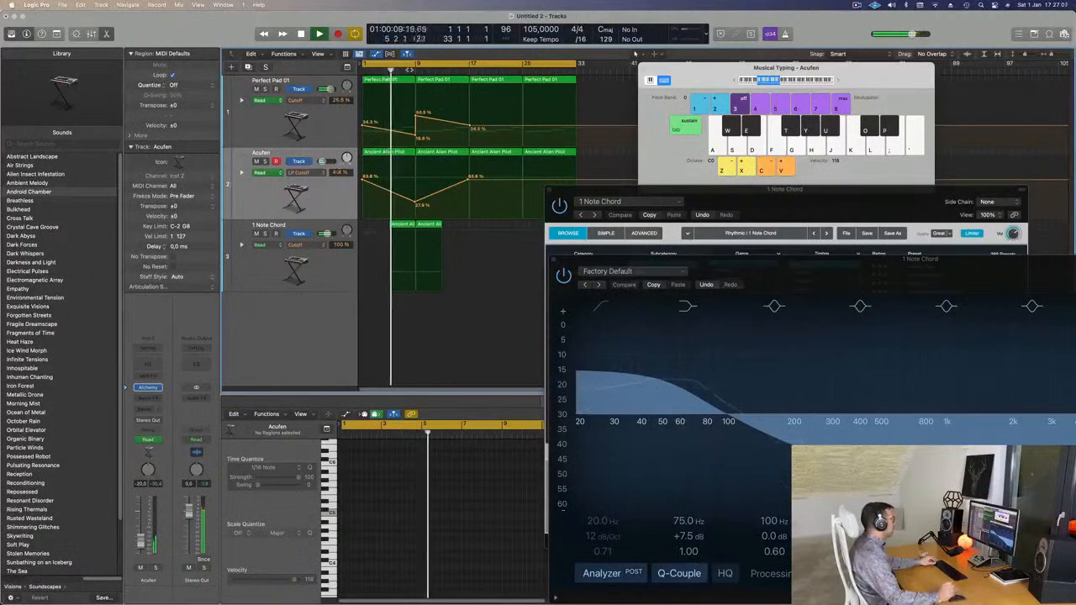
- Duplicate the Acufen track with its sound below the original and stop playback
{"action": "left_click", "coordinate": [327, 268]}
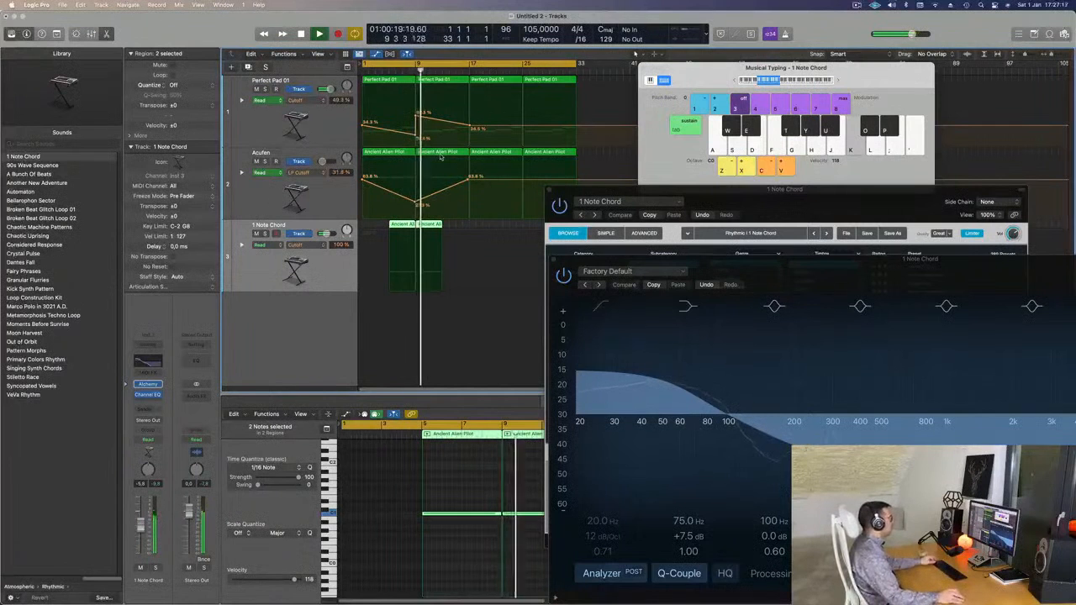
{"action": "key", "text": "super+Right"}
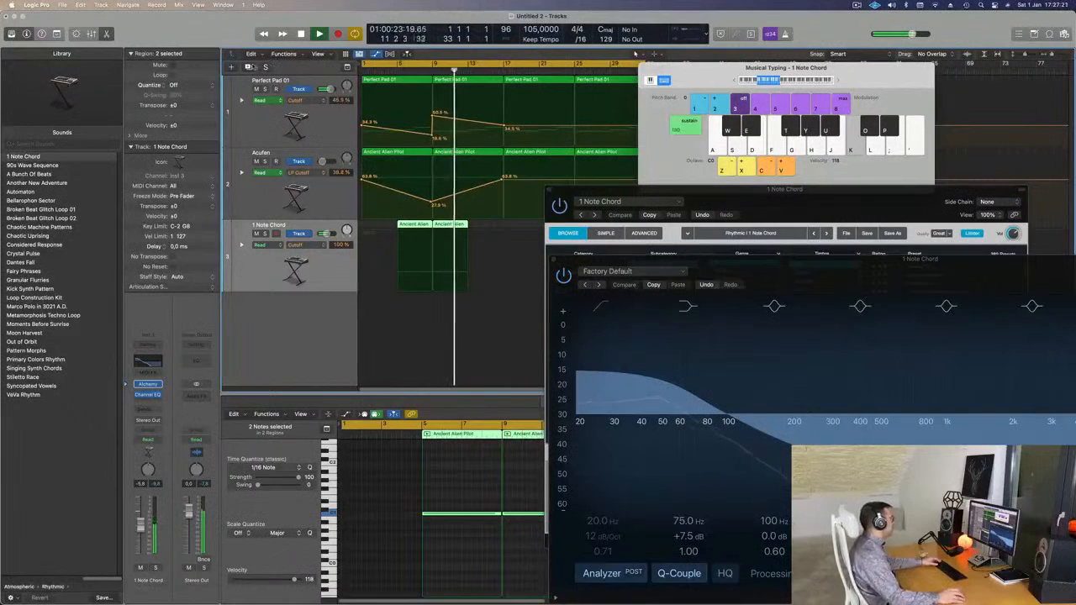
{"action": "left_click", "coordinate": [264, 173]}
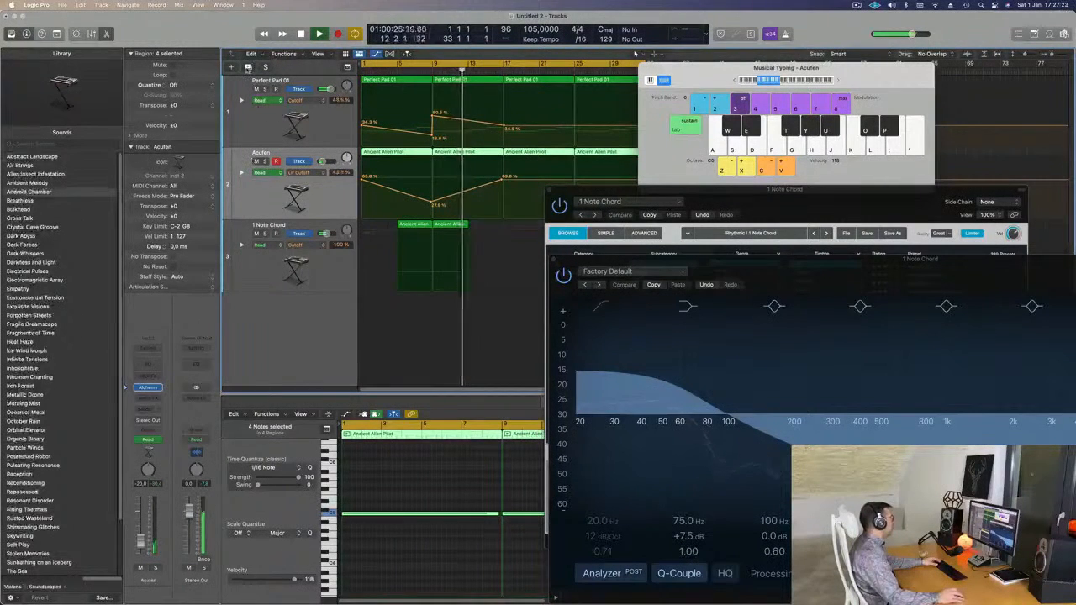
{"action": "key", "text": "super+d"}
{"action": "mouse_move", "coordinate": [326, 197]}
{"action": "left_mouse_down"}
{"action": "mouse_move", "coordinate": [326, 234]}
{"action": "mouse_move", "coordinate": [331, 211]}
{"action": "left_mouse_up"}
{"action": "key", "text": "space"}
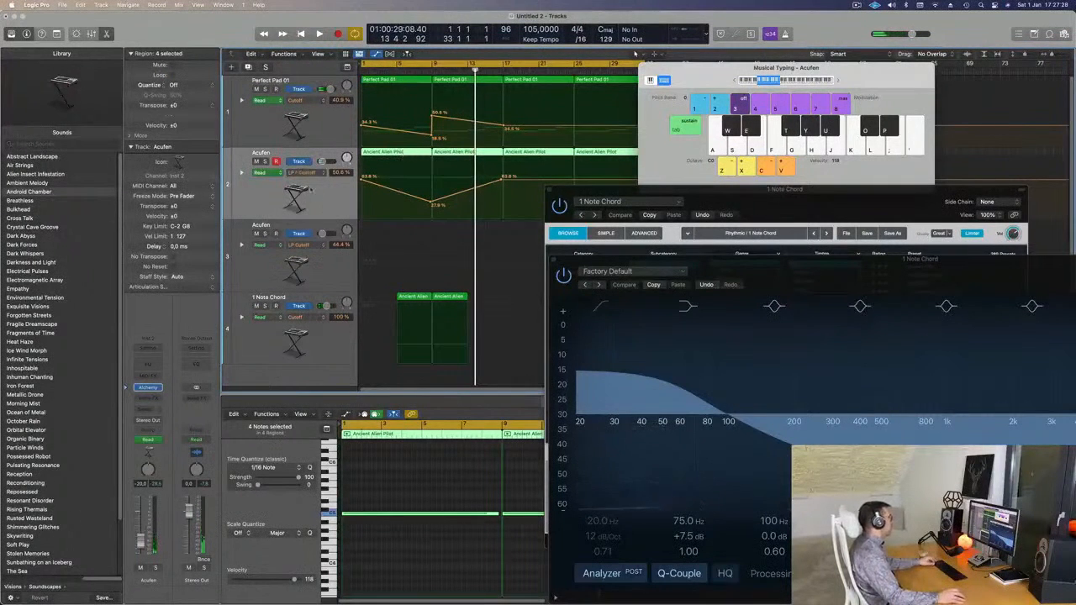
- Copy the first Ancient Alien Pilot region from the Acufen track to bar 1 of the duplicate Acufen track
{"action": "left_click", "coordinate": [335, 124]}
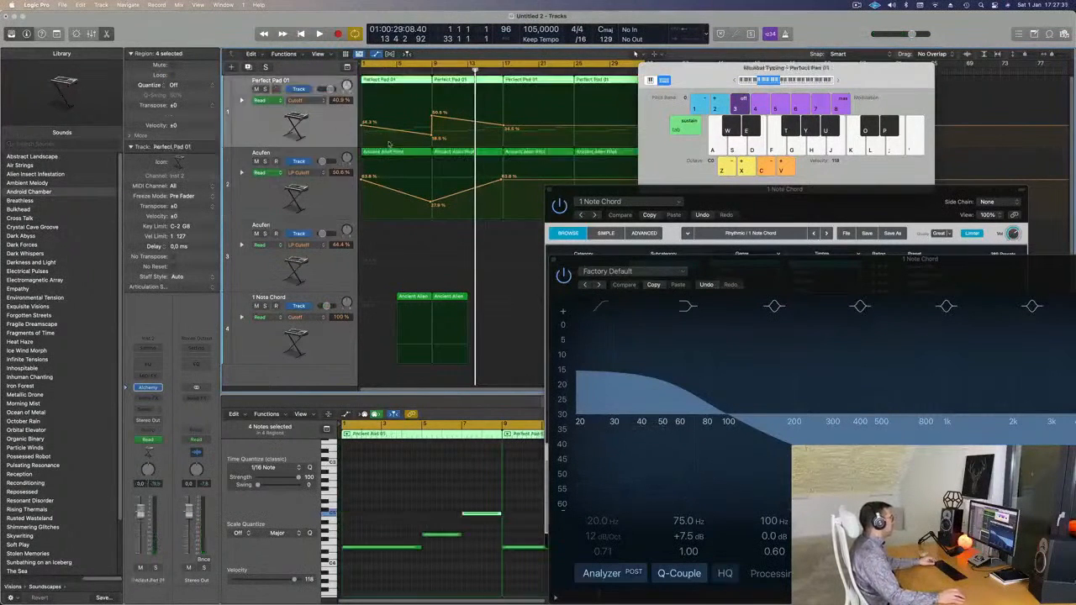
{"action": "left_click", "coordinate": [393, 153]}
{"action": "left_click_drag", "start_coordinate": [395, 154], "coordinate": [381, 232]}
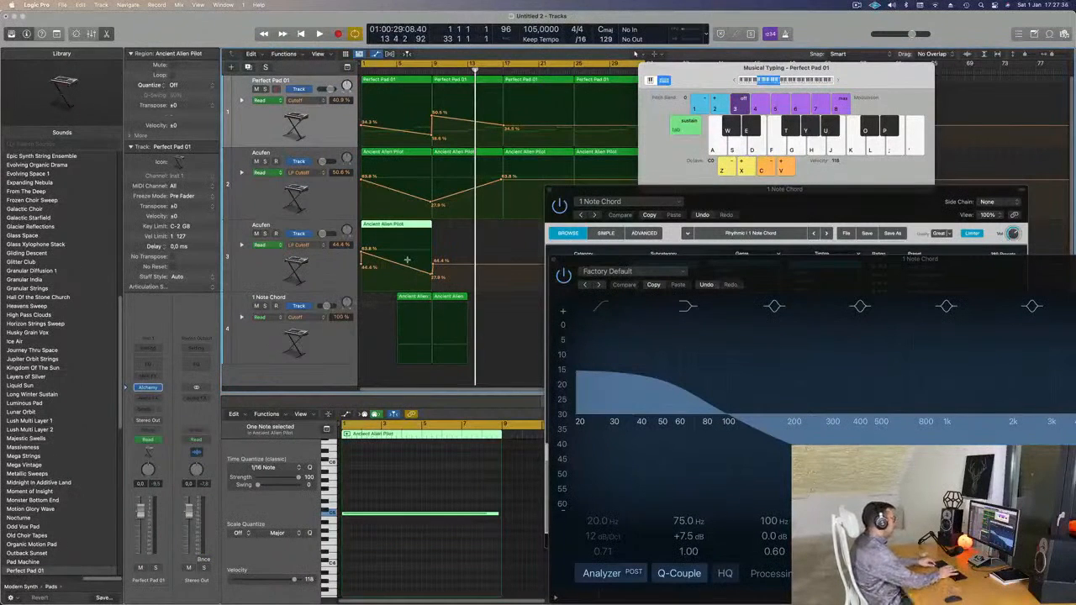
- Remove the copied LP Cutoff automation from the duplicate Acufen track and play the arrangement from bar 1
{"action": "key", "text": "super+z"}
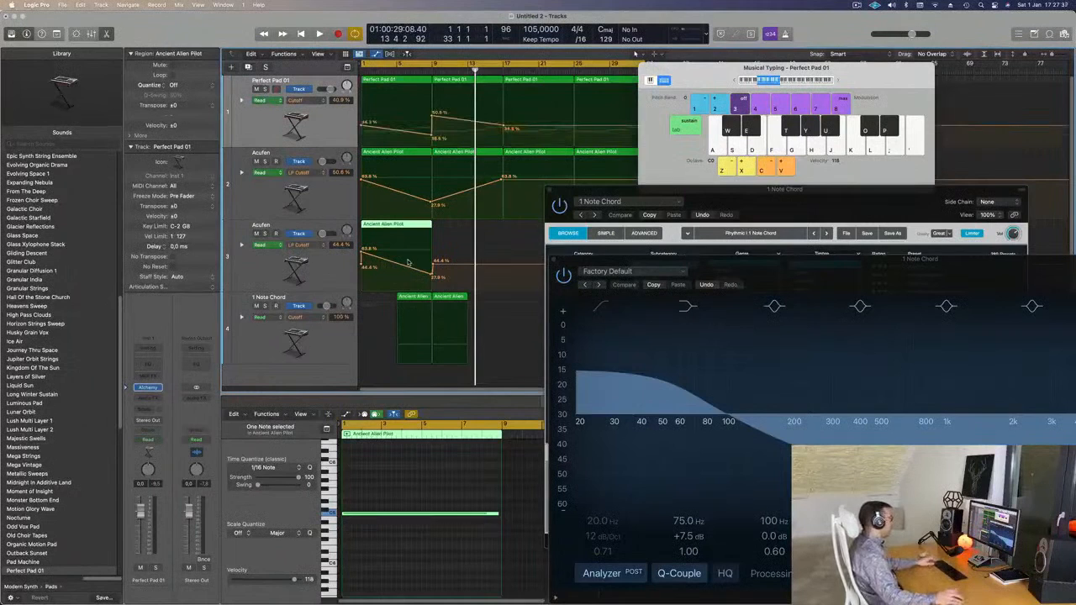
{"action": "left_click", "coordinate": [330, 270]}
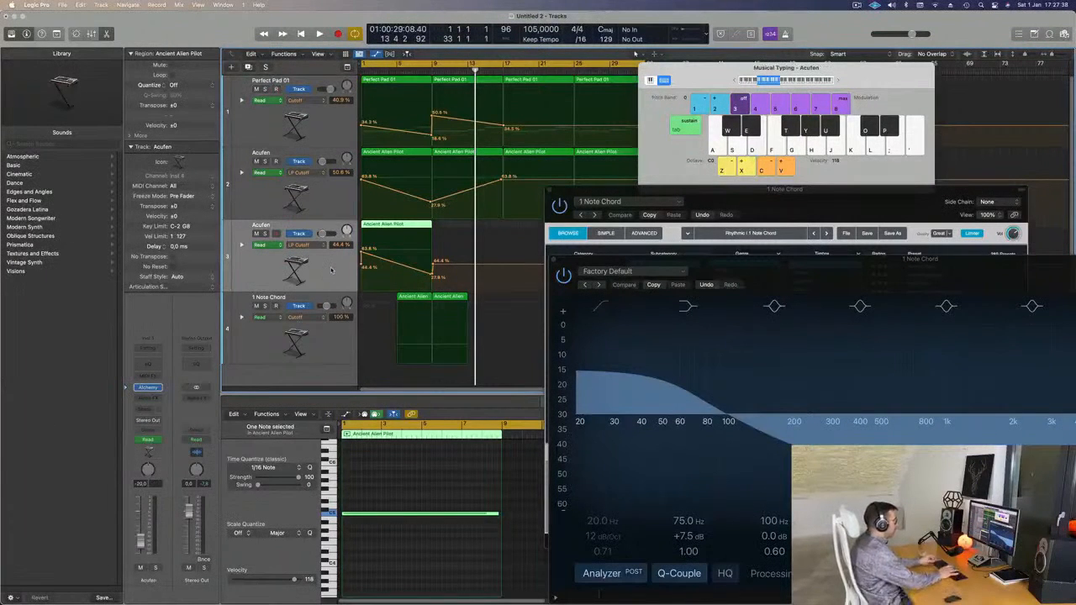
{"action": "key", "text": "super+z"}
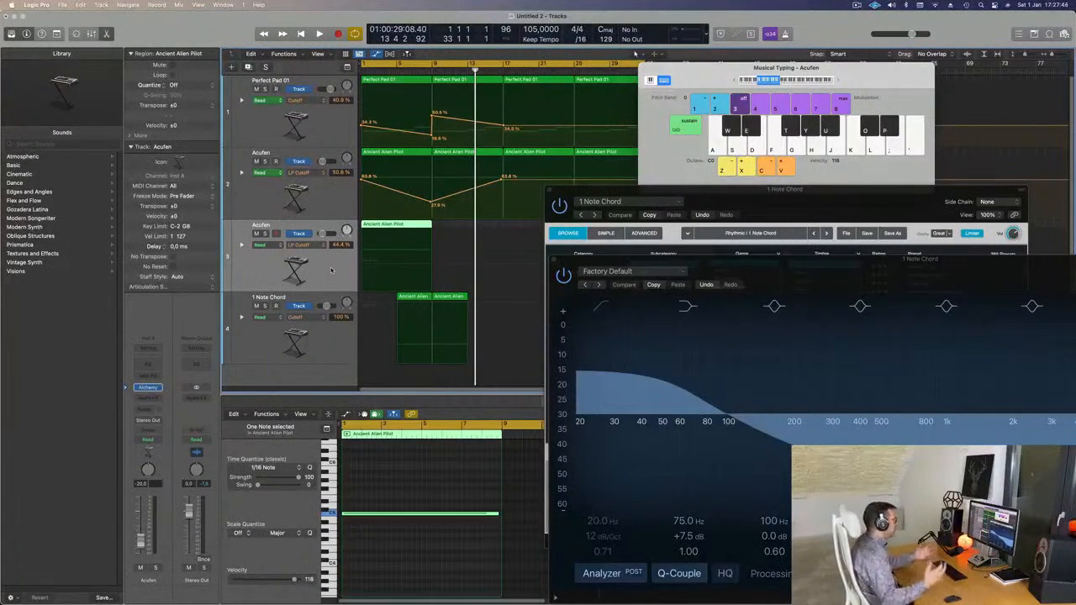
{"action": "key", "text": "space"}
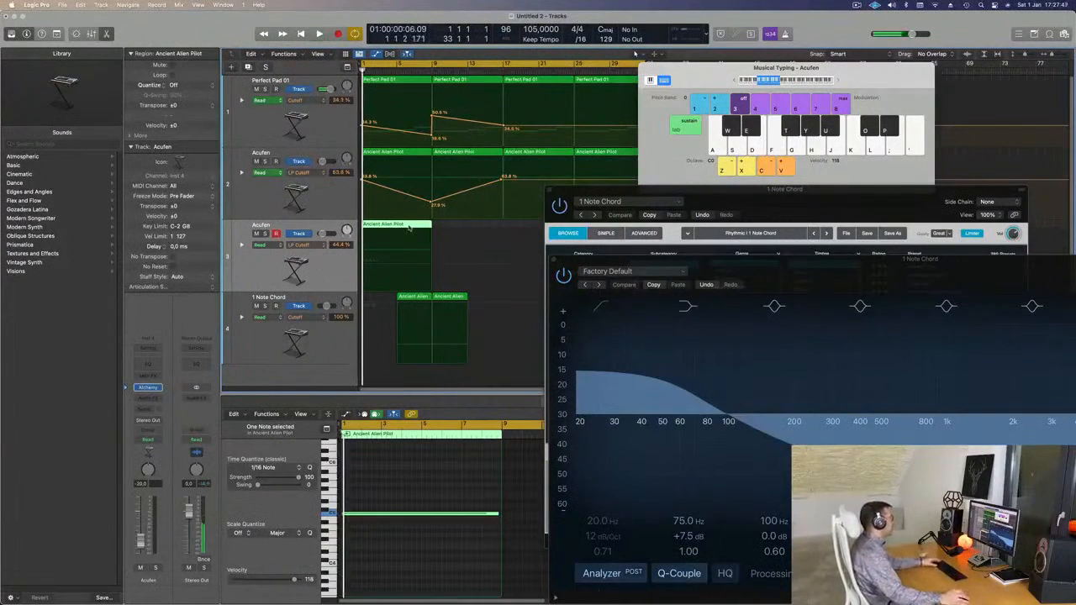
- Move the duplicate Acufen track's region to bar 7, split it and its note at bar 9, and delete the second part
{"action": "left_click_drag", "start_coordinate": [396, 225], "coordinate": [457, 229]}
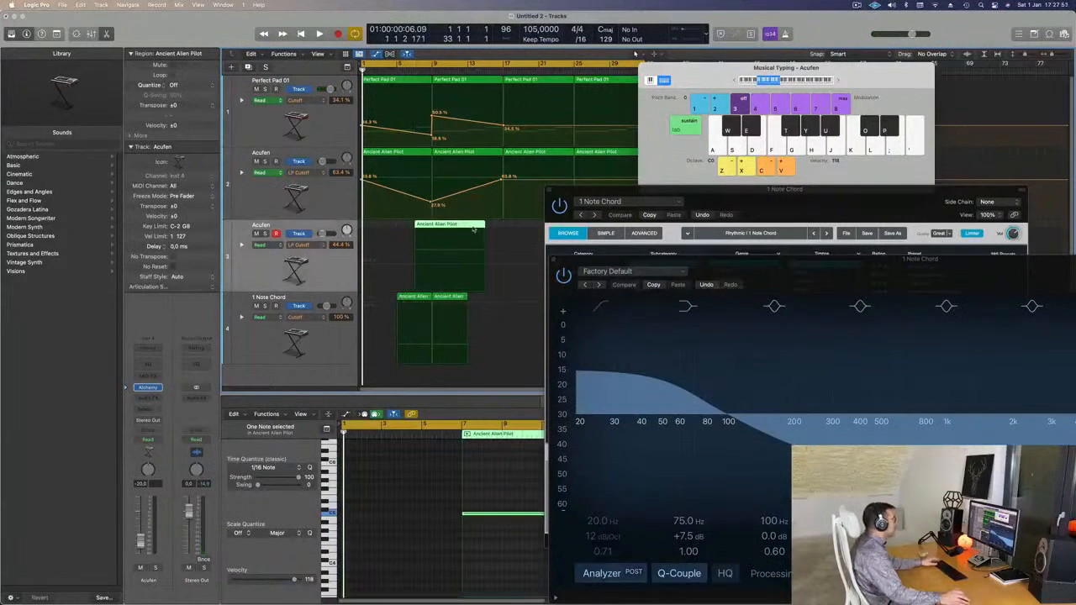
{"action": "left_click", "coordinate": [458, 229]}
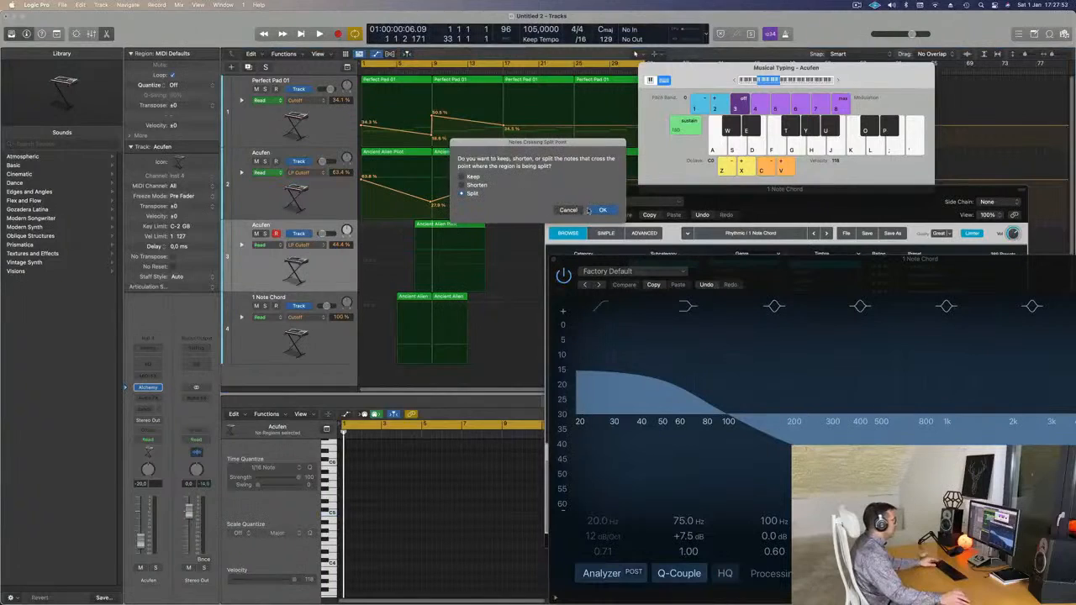
{"action": "key", "text": "Return"}
{"action": "key", "text": "Delete"}
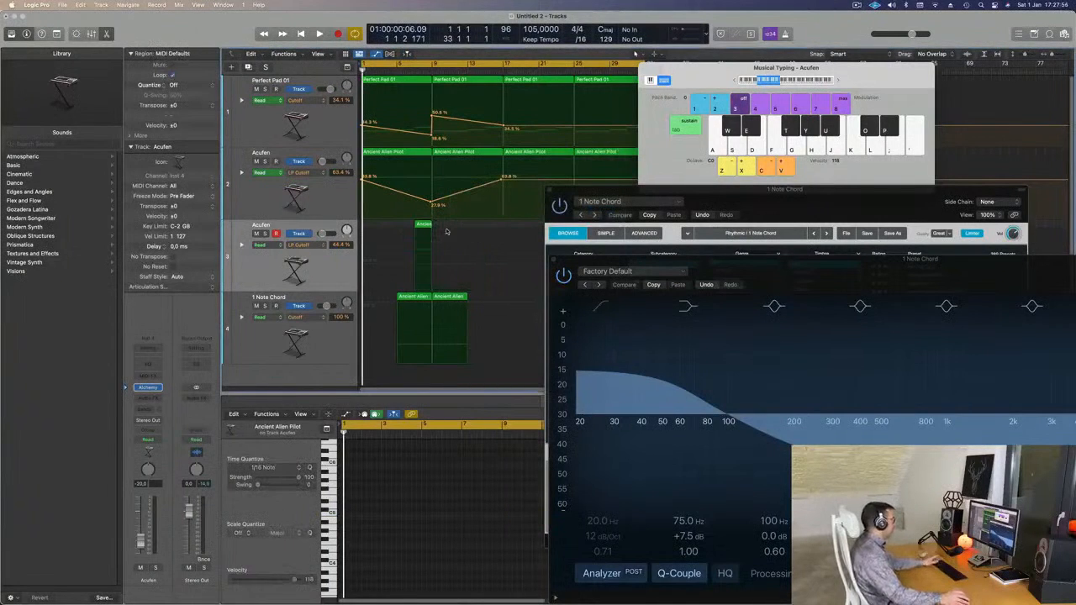
- Shift the duplicate Acufen track's shortened region to bar 8 so that it spans bars 8 to 10
{"action": "key", "text": "super+Right"}
{"action": "key", "text": "super+Right"}
{"action": "key", "text": "super+Right"}
{"action": "key", "text": "super+Right"}
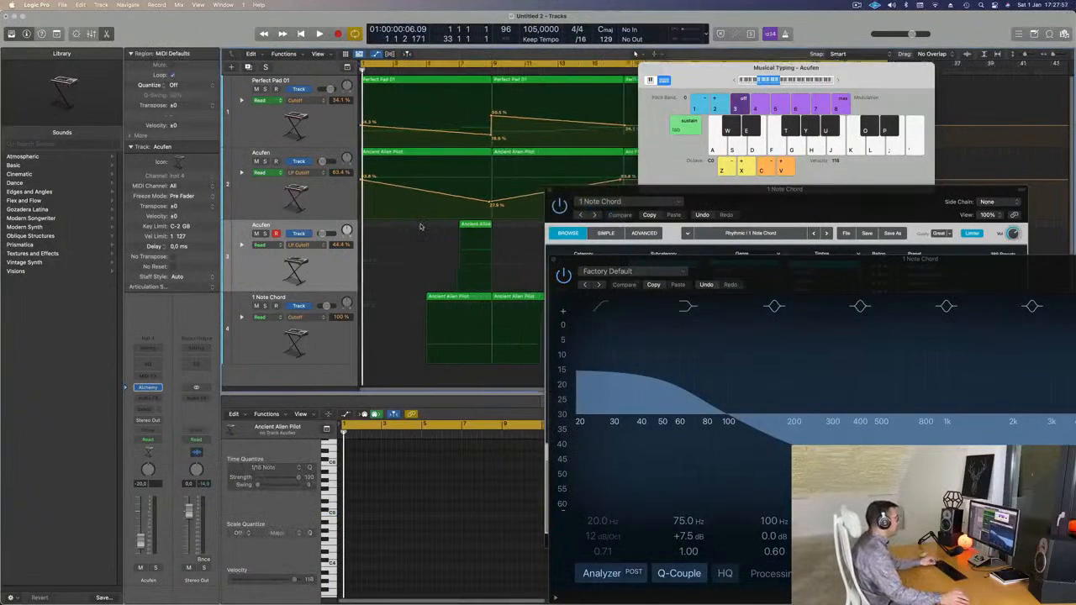
{"action": "left_click_drag", "start_coordinate": [480, 225], "coordinate": [497, 225]}
{"action": "key", "text": "super+Left"}
{"action": "key", "text": "super+Left"}
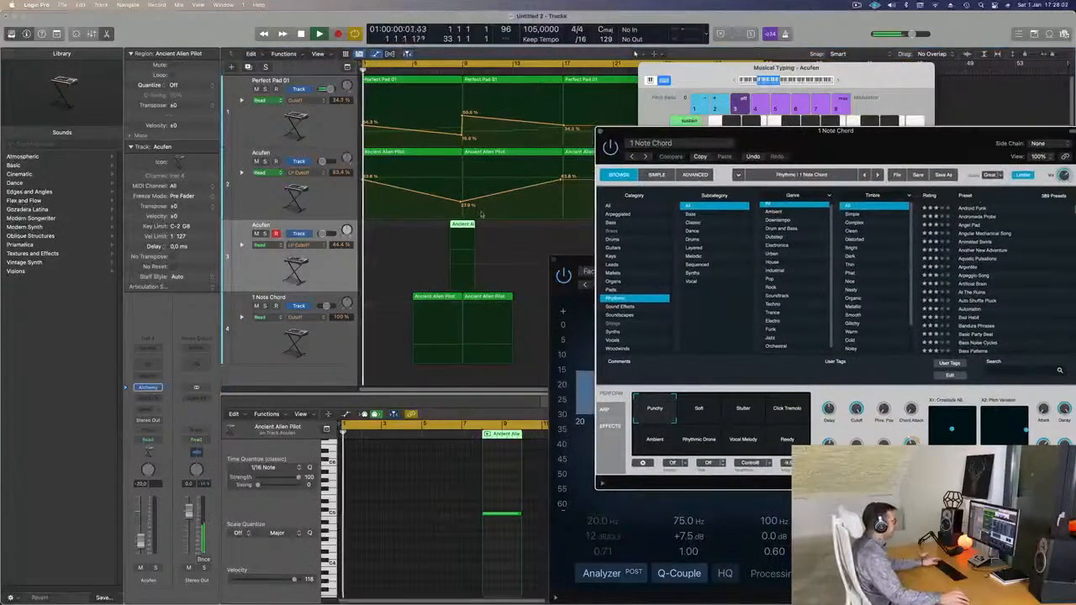
- Play the arrangement from bar 1, close the 1 Note Chord track's Channel EQ window, and stop playback before bar 8
{"action": "key", "text": "space"}
{"action": "key", "text": "super+Left"}
{"action": "key", "text": "super+Left"}
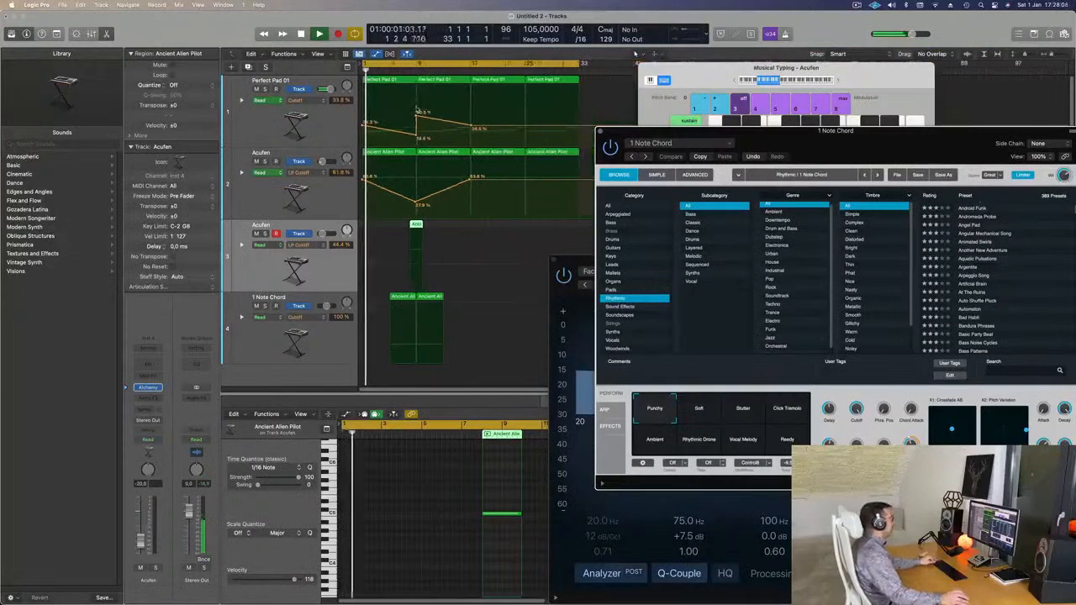
{"action": "key", "text": "super+Right"}
{"action": "scroll", "coordinate": [420, 112], "scroll_direction": "right", "scroll_amount": 1}
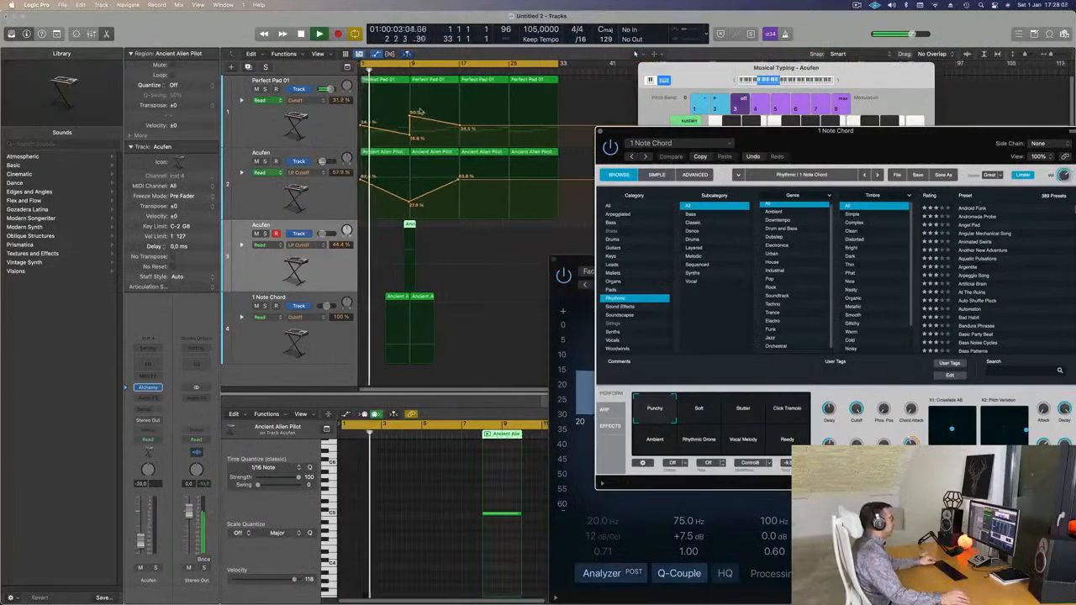
{"action": "key", "text": "super+Right"}
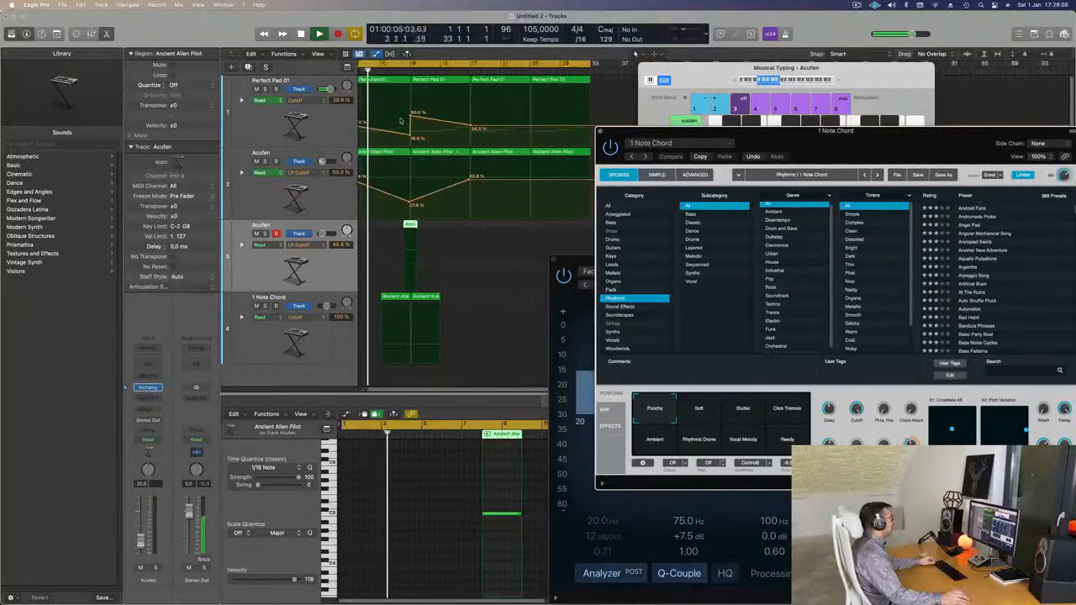
{"action": "key", "text": "super+Left"}
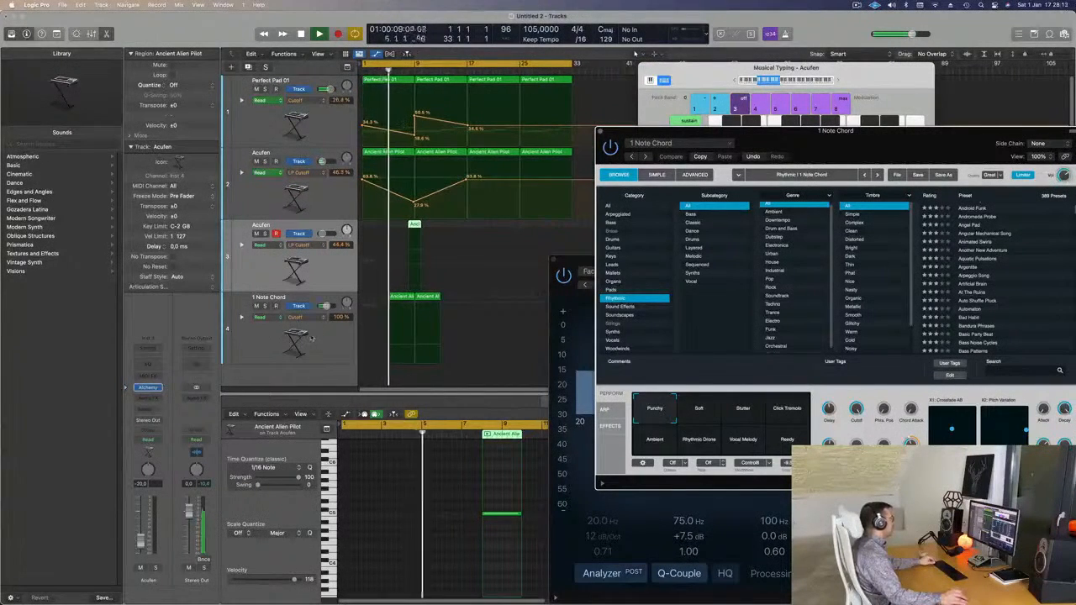
{"action": "left_click", "coordinate": [321, 338]}
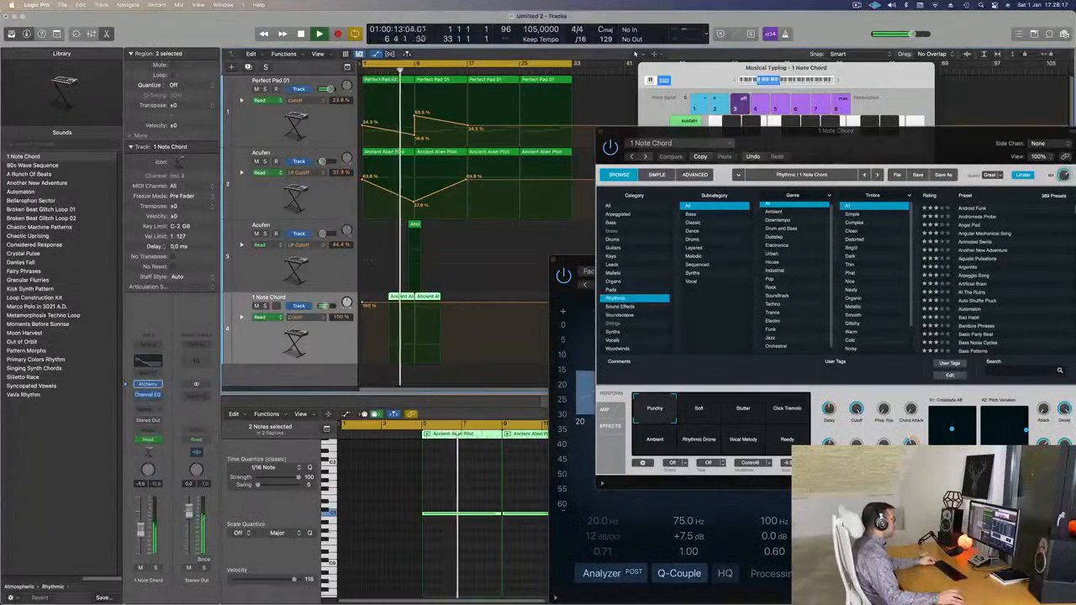
{"action": "left_click", "coordinate": [148, 362]}
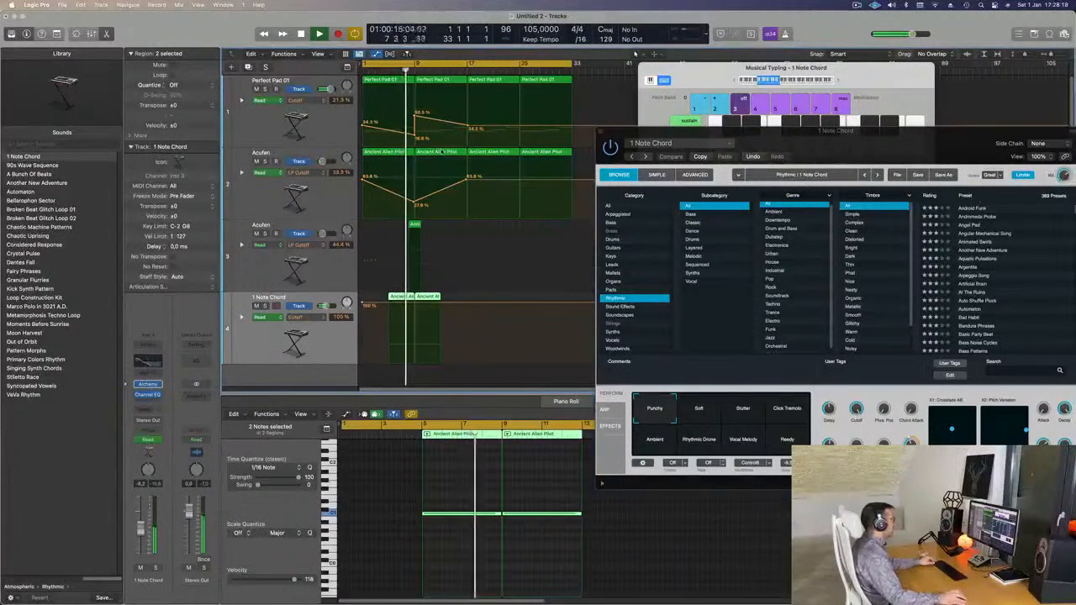
{"action": "key", "text": "super+Right"}
{"action": "key", "text": "super+Right"}
{"action": "key", "text": "super+Right"}
{"action": "key", "text": "super+Right"}
{"action": "key", "text": "super+Right"}
{"action": "key", "text": "space"}
- Open Alchemy on the duplicate Acufen track and load the Alpha Pad preset from the Strings category
{"action": "left_click", "coordinate": [332, 269]}
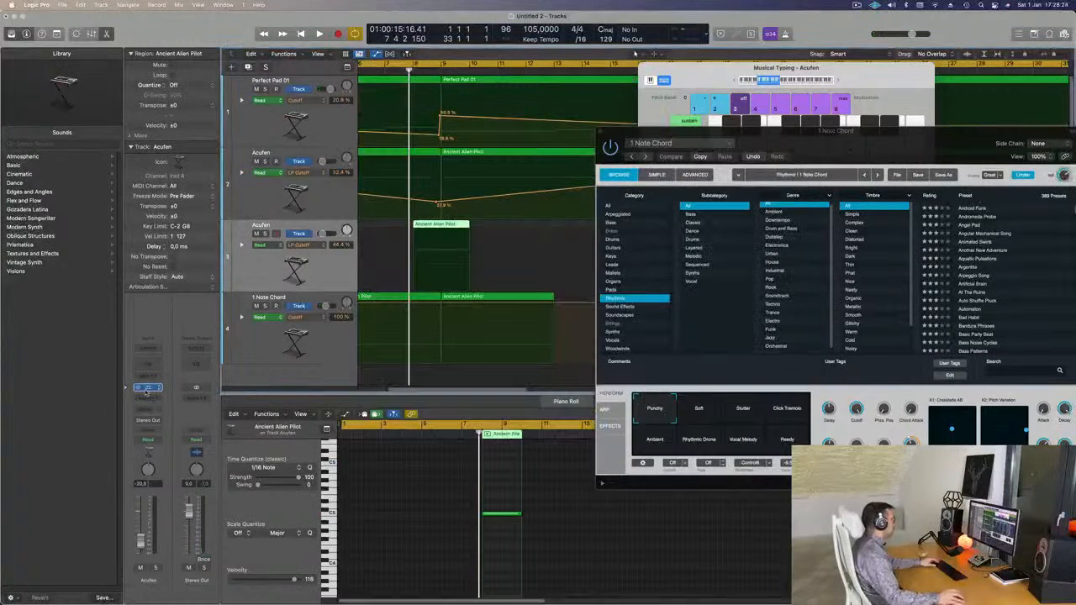
{"action": "left_click", "coordinate": [147, 388]}
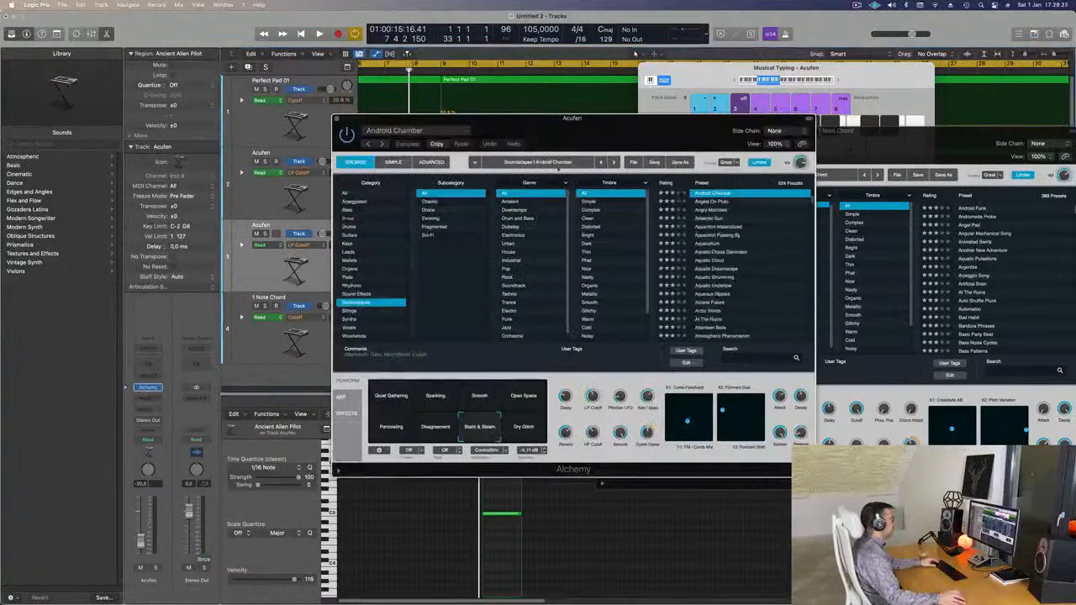
{"action": "left_click_drag", "start_coordinate": [638, 113], "coordinate": [608, 103]}
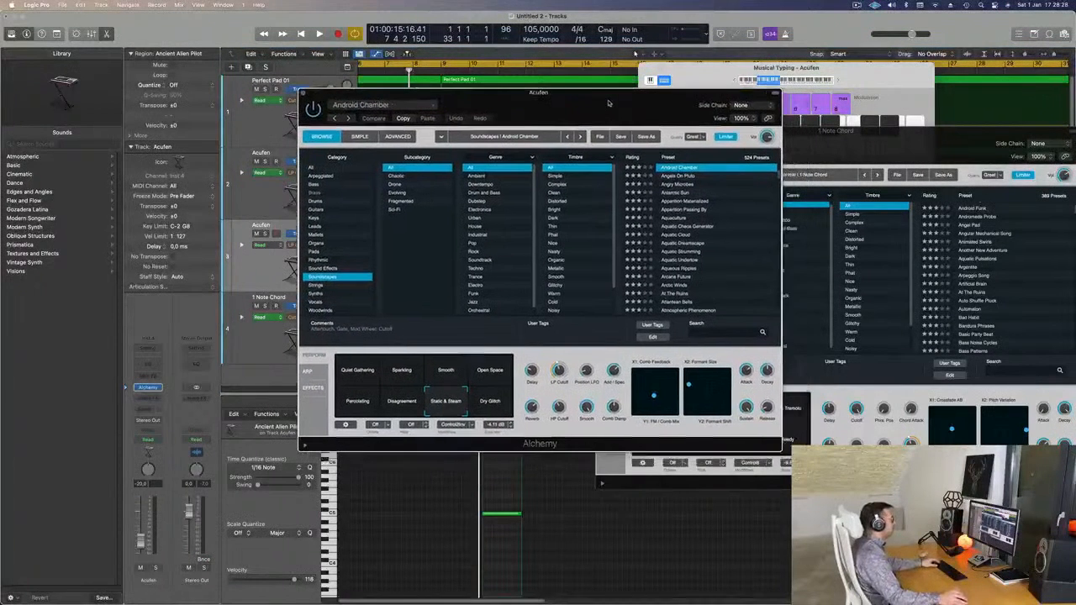
{"action": "left_click", "coordinate": [317, 286]}
{"action": "scroll", "coordinate": [691, 211], "scroll_direction": "up", "scroll_amount": 5}
{"action": "left_click", "coordinate": [677, 176]}
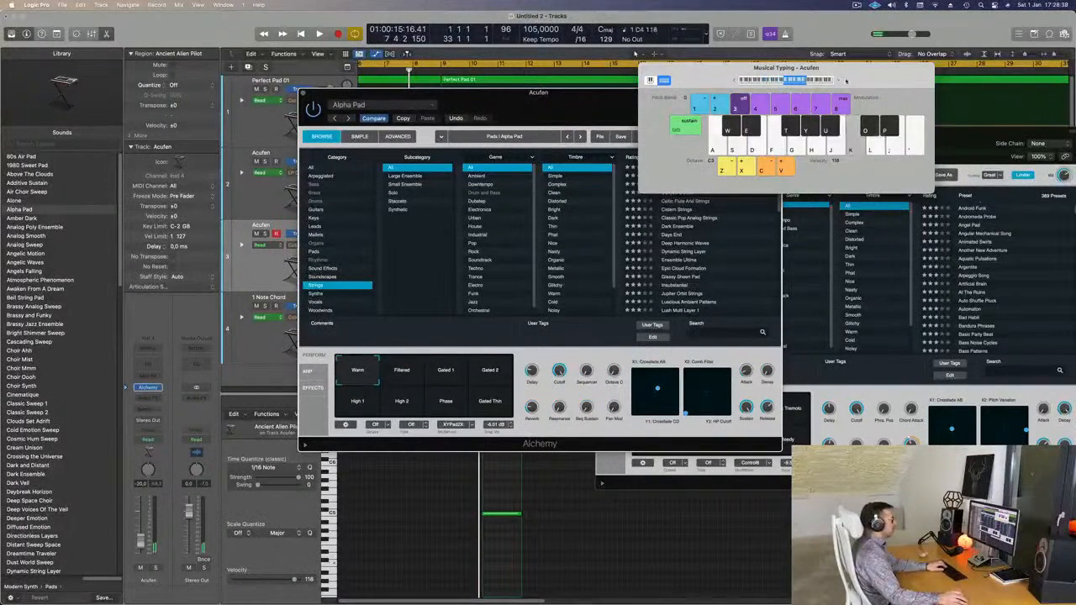
- Audition Alpha Pad with a few notes and move the Musical Typing and Alchemy windows clear of the tracks
{"action": "left_click_drag", "start_coordinate": [838, 81], "coordinate": [897, 76]}
{"action": "key", "text": "j"}
{"action": "key", "text": "l"}
{"action": "left_click_drag", "start_coordinate": [428, 94], "coordinate": [619, 113]}
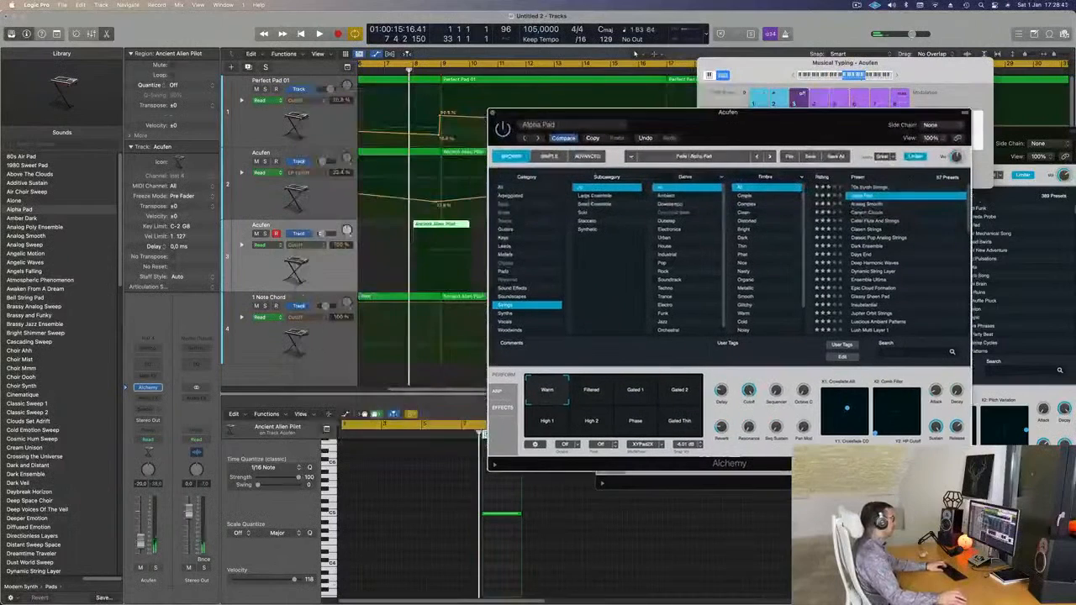
- Send the duplicate Acufen track to Bus 1 and insert a stereo SilverVerb on its aux channel
{"action": "left_click", "coordinate": [146, 409]}
{"action": "mouse_move", "coordinate": [157, 424]}
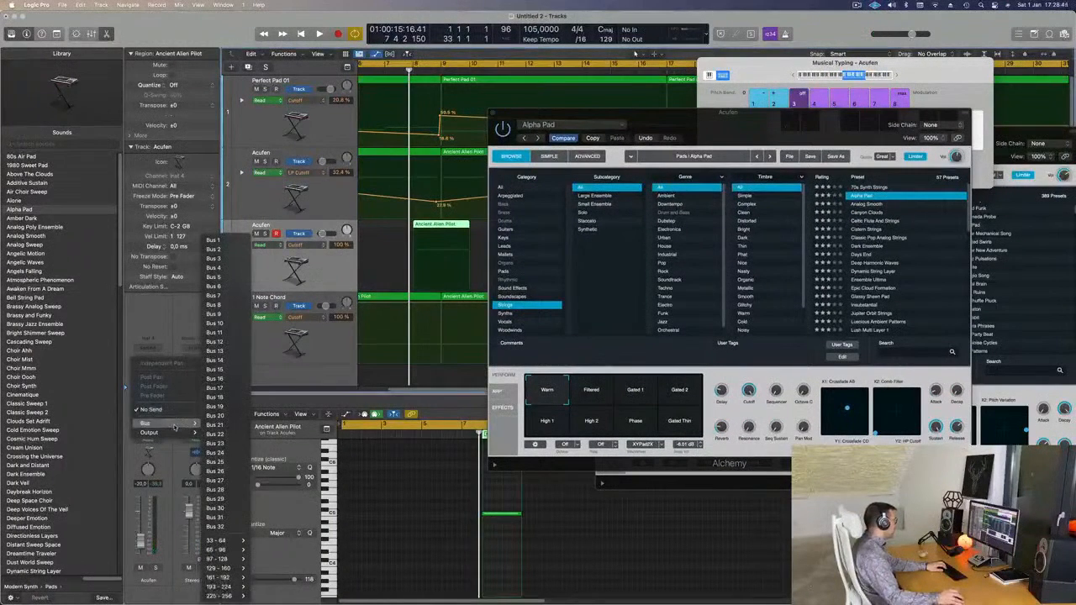
{"action": "left_click", "coordinate": [212, 240]}
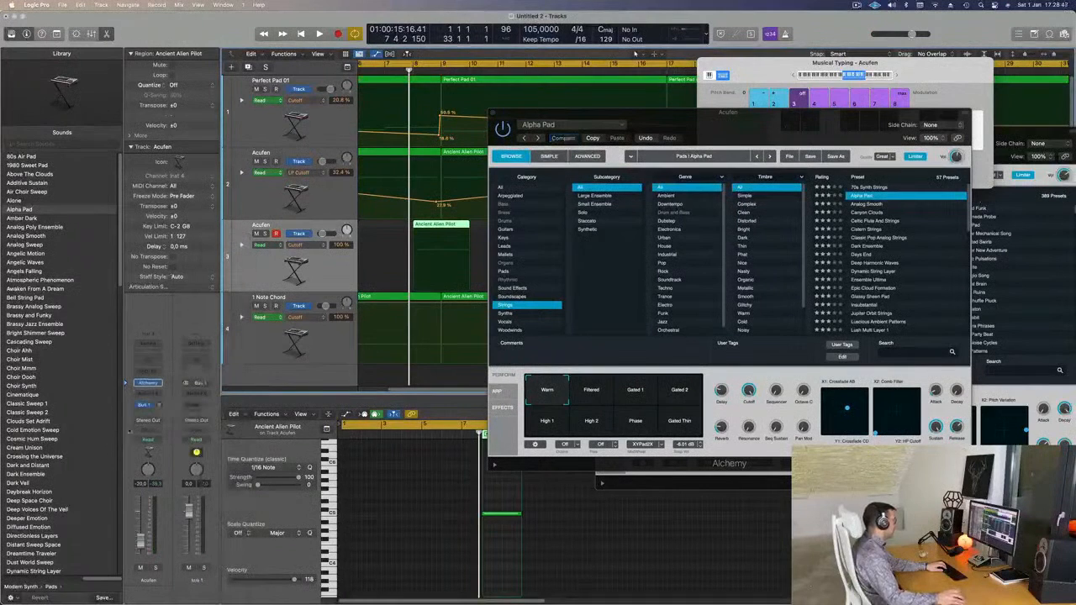
{"action": "left_click", "coordinate": [196, 397]}
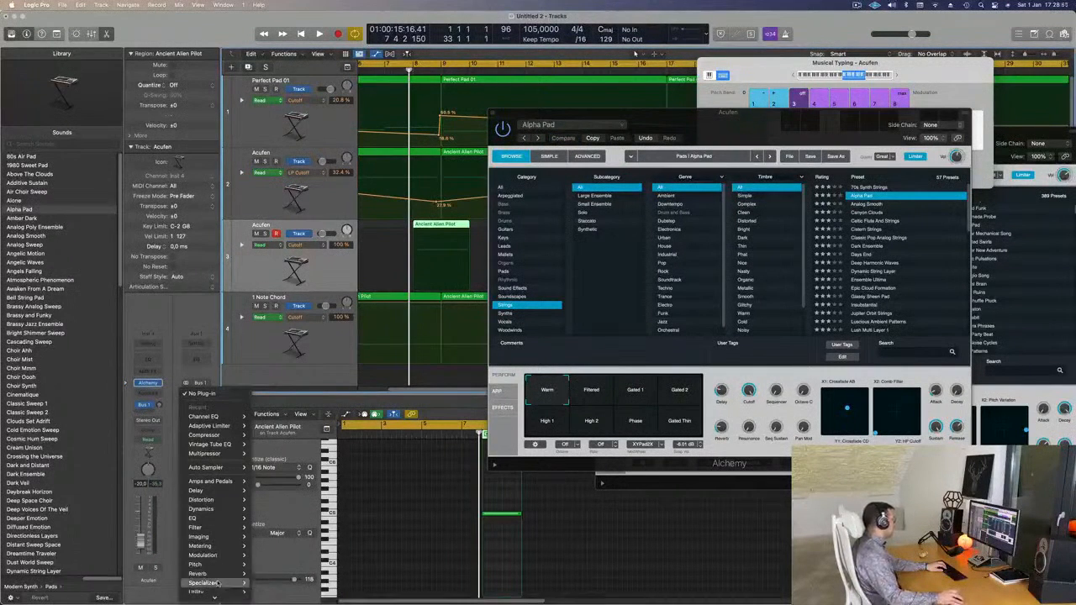
{"action": "mouse_move", "coordinate": [206, 574]}
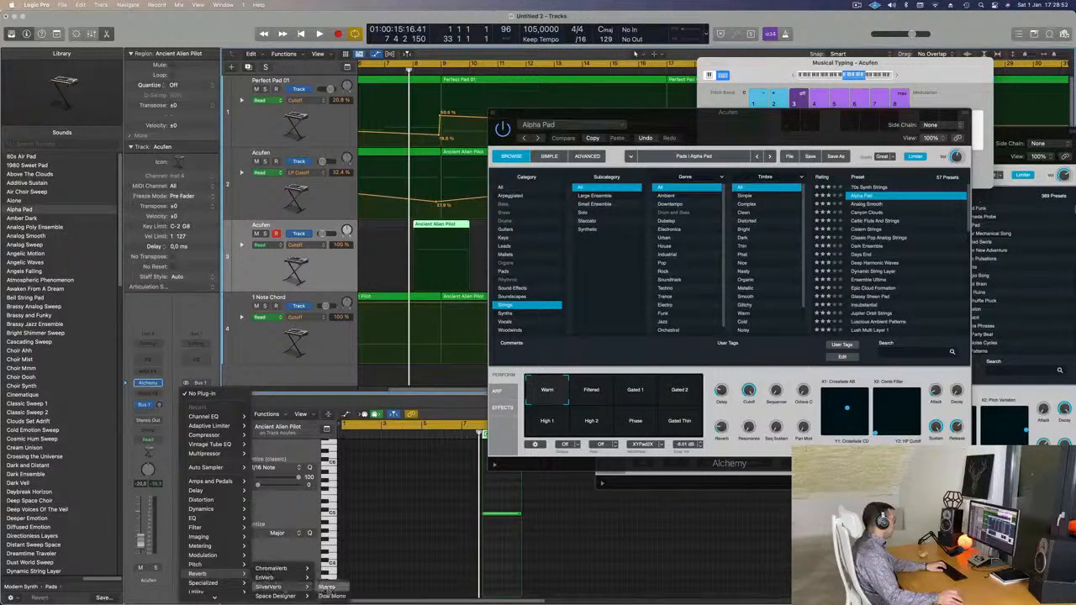
{"action": "left_click", "coordinate": [327, 587]}
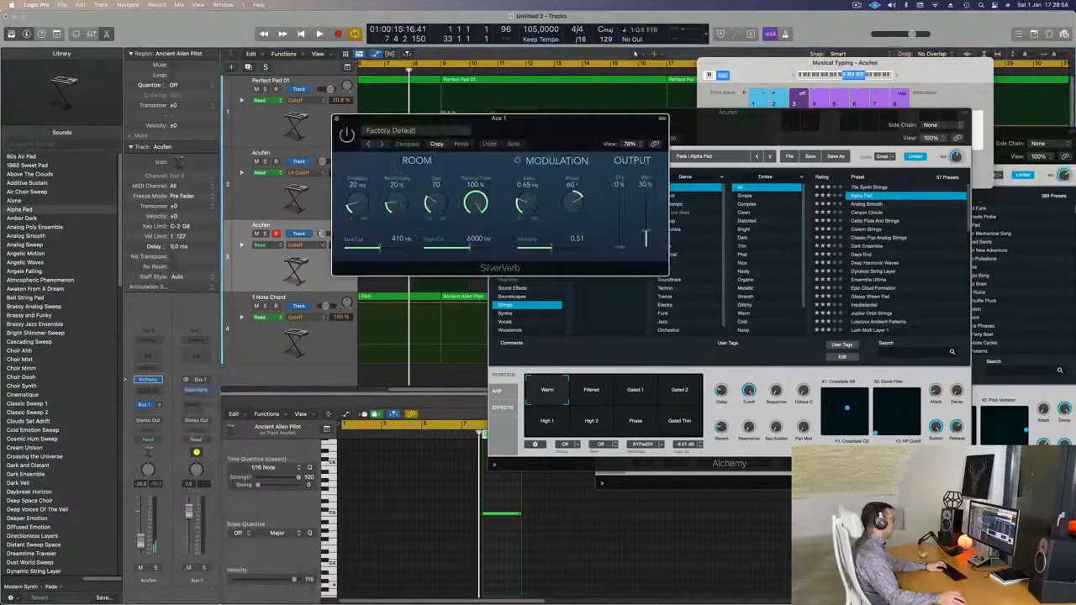
- Load the grandiose preset in SilverVerb and raise the duplicate Acufen track's Bus 1 send and volume while playing notes
{"action": "left_click", "coordinate": [438, 131]}
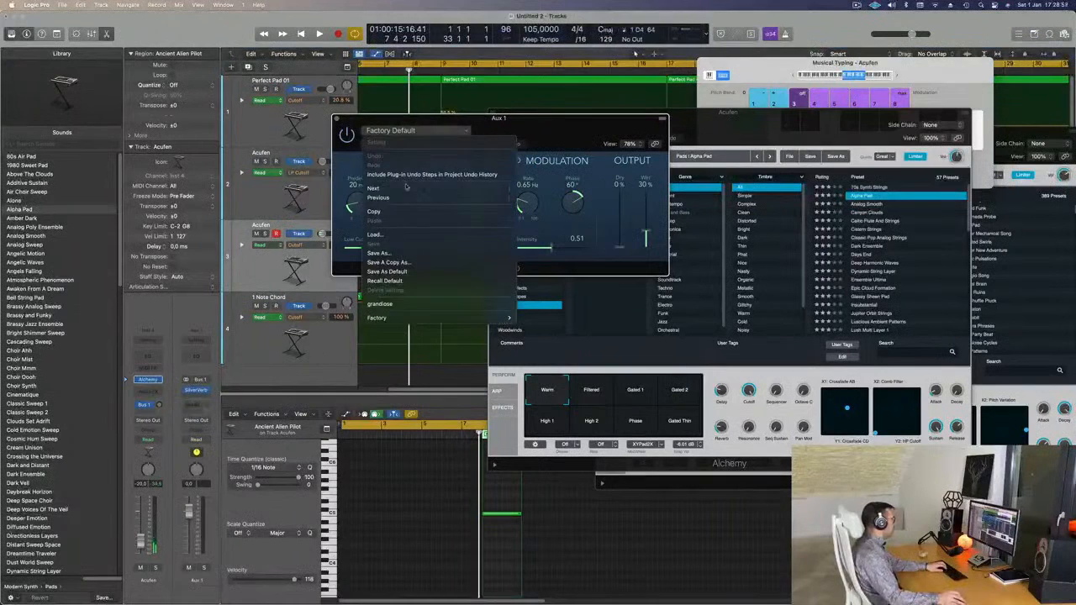
{"action": "left_click", "coordinate": [380, 303]}
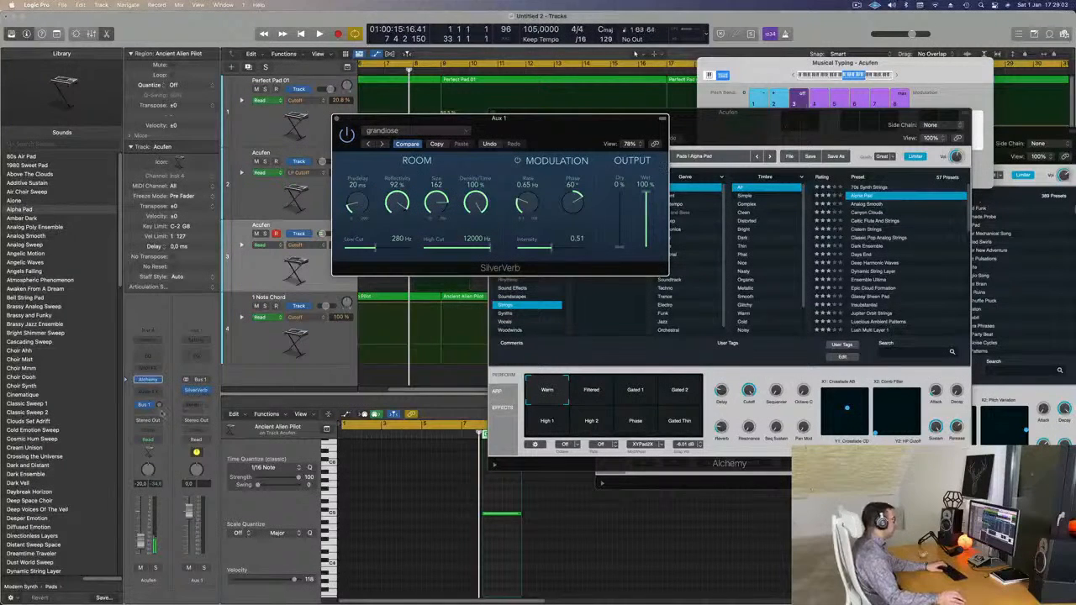
{"action": "left_click", "coordinate": [166, 372]}
{"action": "key", "text": "j"}
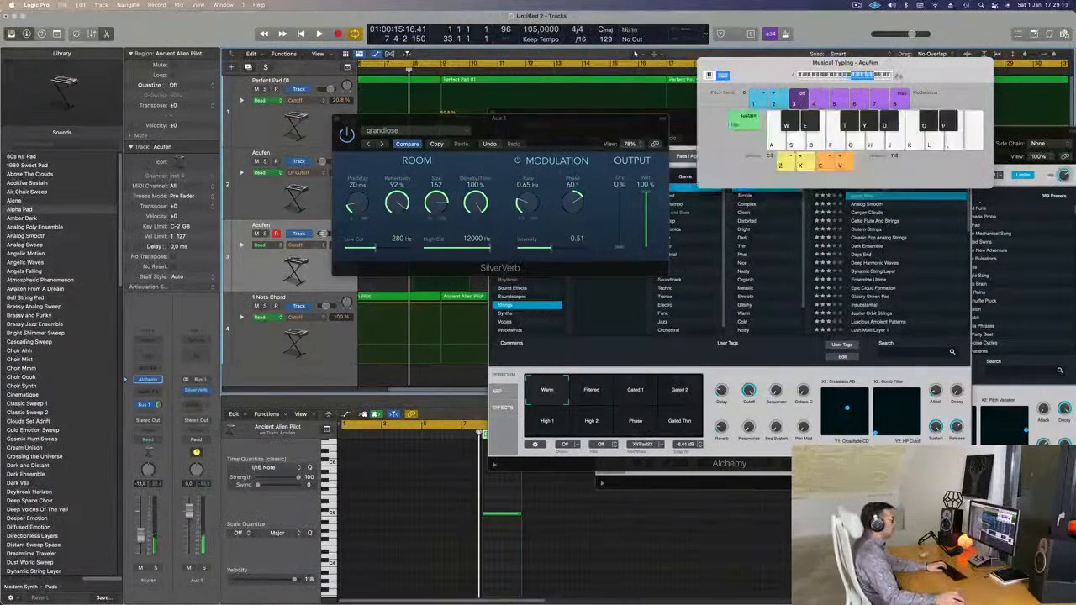
- Filter Alchemy's Strings presets by the Nasty timbre and load Middle Eastern Dreams on the duplicate Acufen track
{"action": "left_click_drag", "start_coordinate": [1074, 265], "coordinate": [1056, 255]}
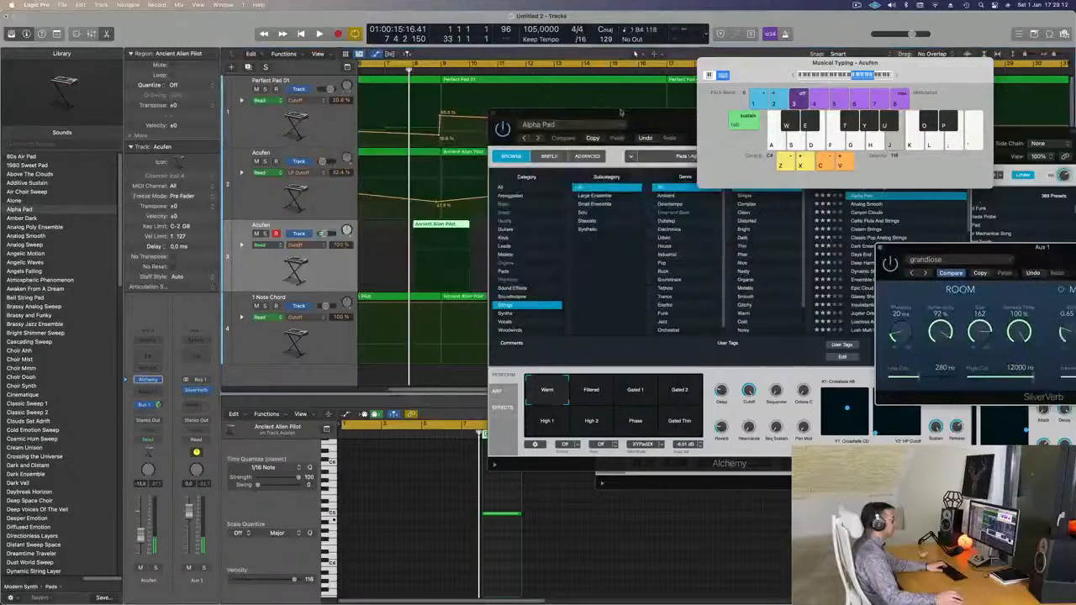
{"action": "left_click_drag", "start_coordinate": [614, 113], "coordinate": [500, 140]}
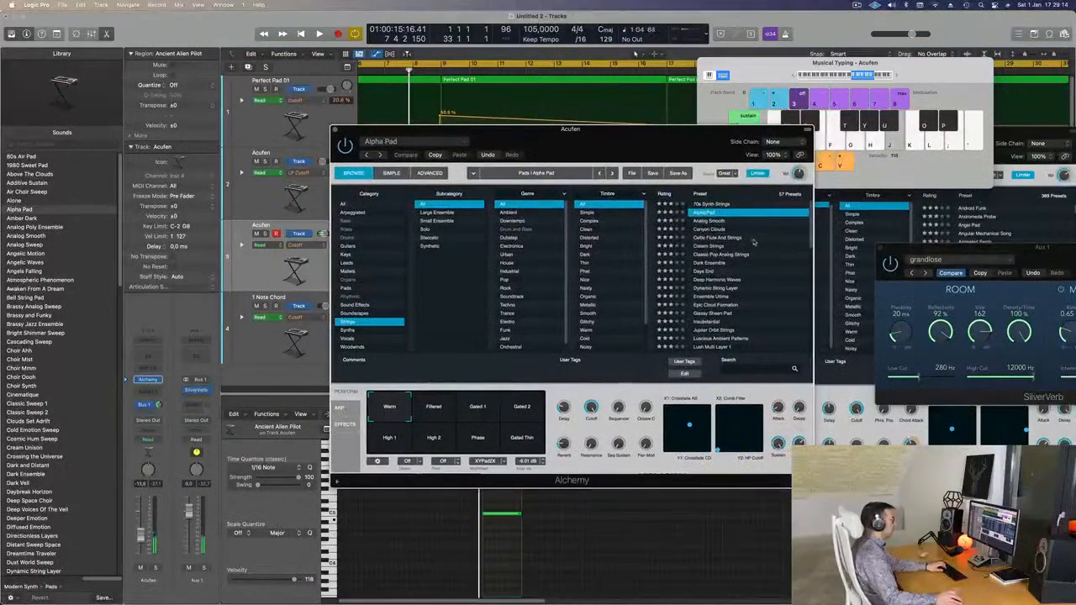
{"action": "scroll", "coordinate": [744, 257], "scroll_direction": "down", "scroll_amount": 2}
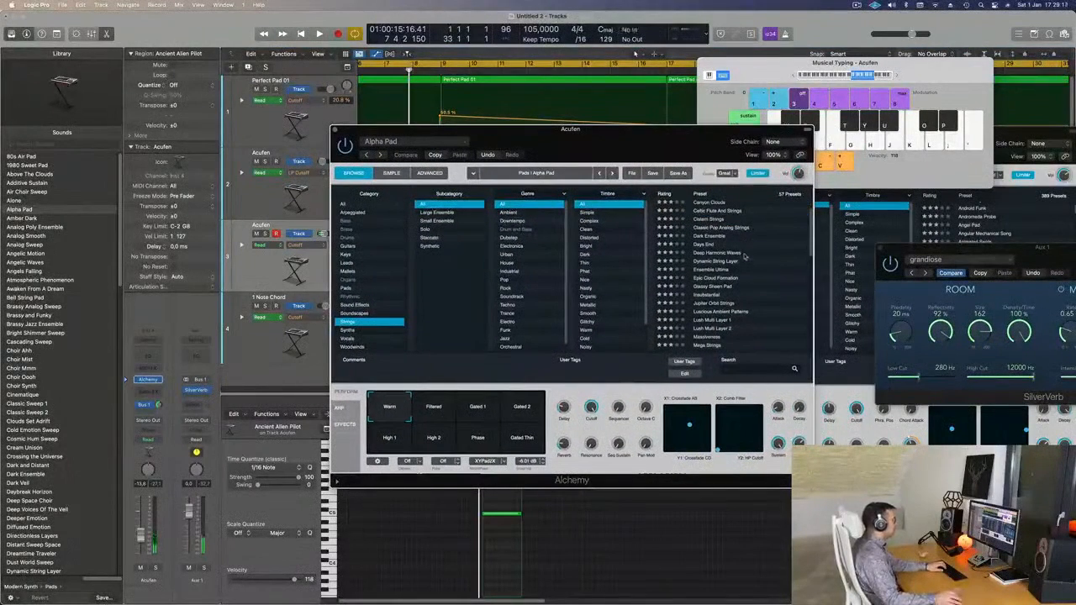
{"action": "left_click", "coordinate": [596, 240]}
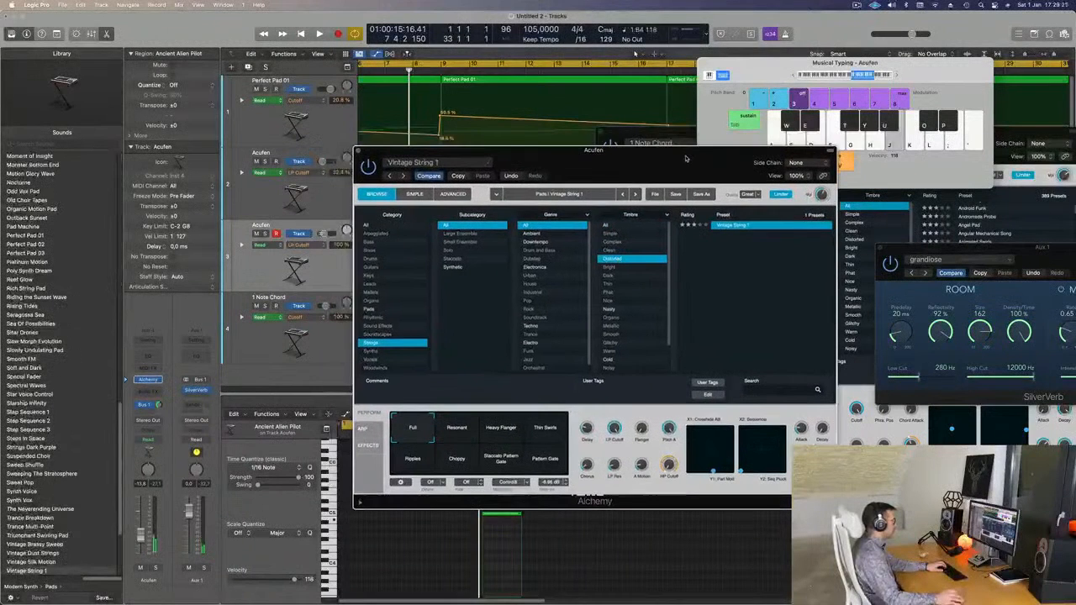
{"action": "left_click", "coordinate": [609, 310]}
{"action": "left_click", "coordinate": [740, 225]}
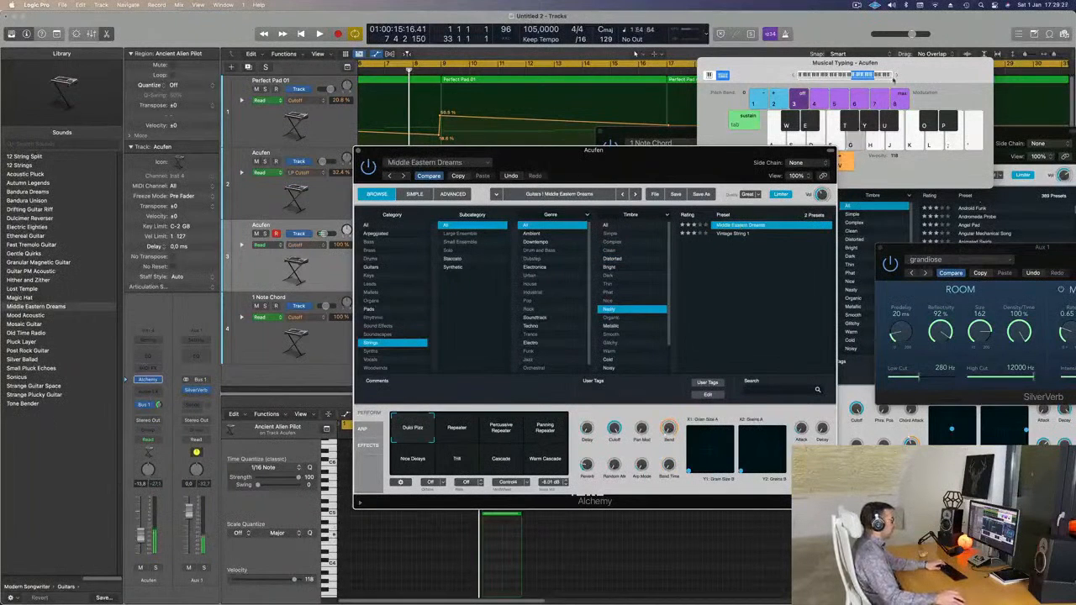
- Play the arrangement from bar 1 and audition Middle Eastern Dreams over it in different octaves
{"action": "key", "text": "space"}
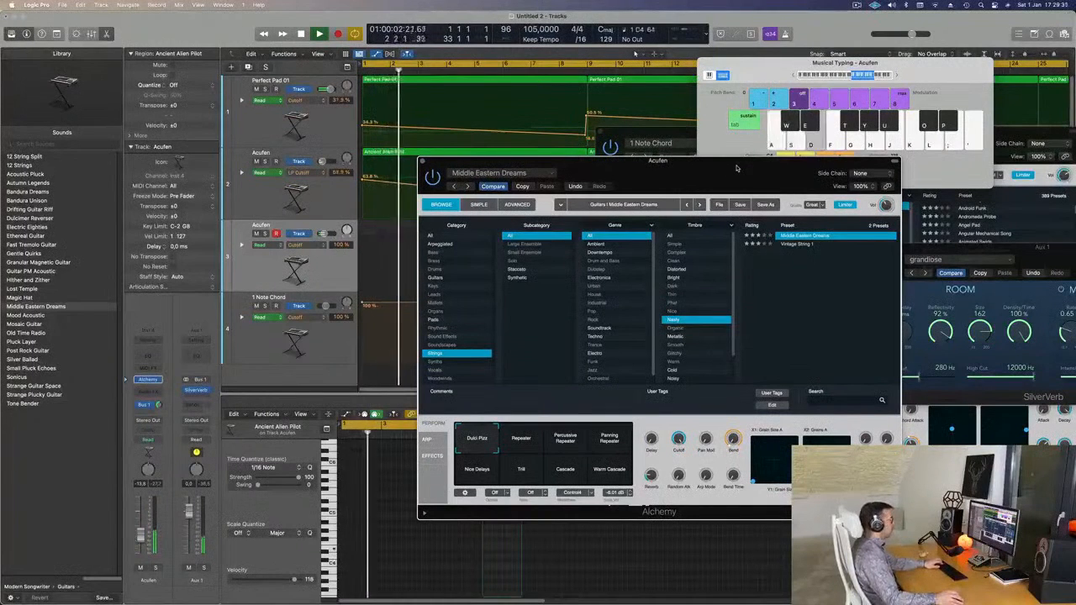
{"action": "left_click", "coordinate": [795, 76]}
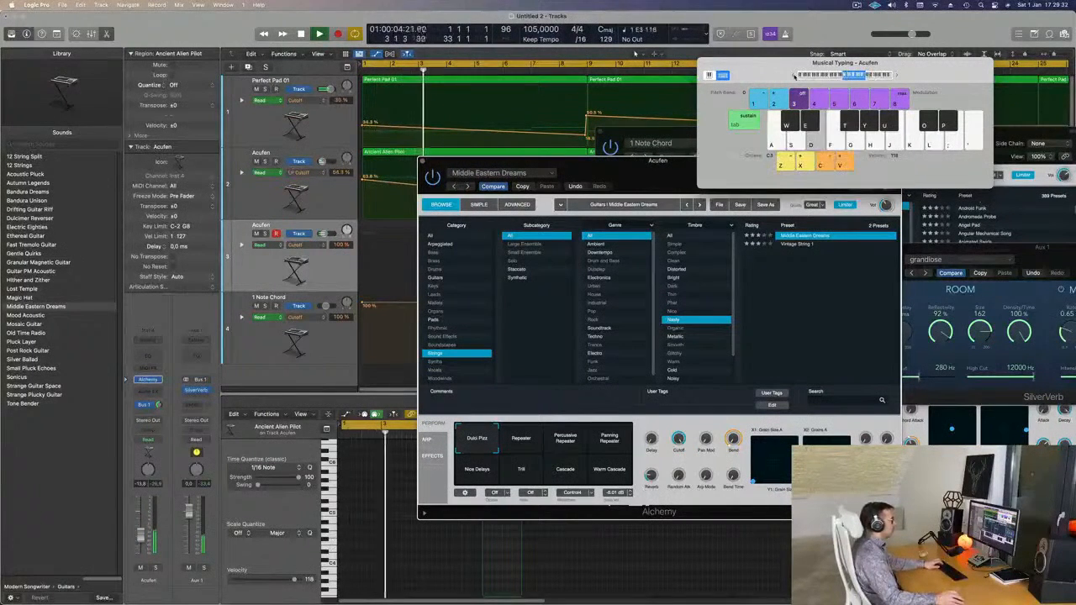
{"action": "left_click", "coordinate": [897, 76]}
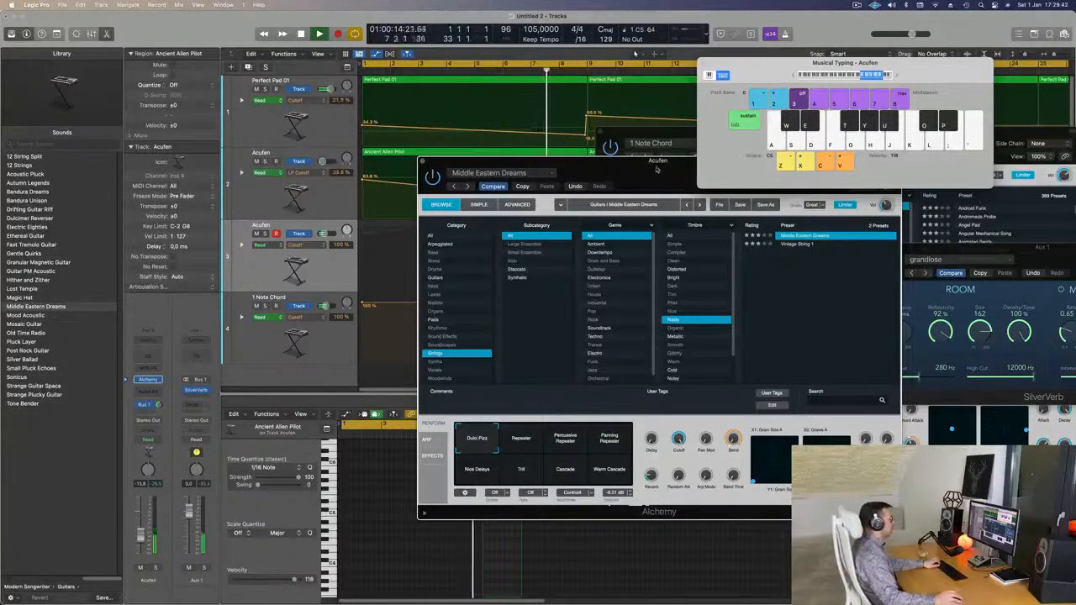
{"action": "left_click_drag", "start_coordinate": [653, 164], "coordinate": [848, 236]}
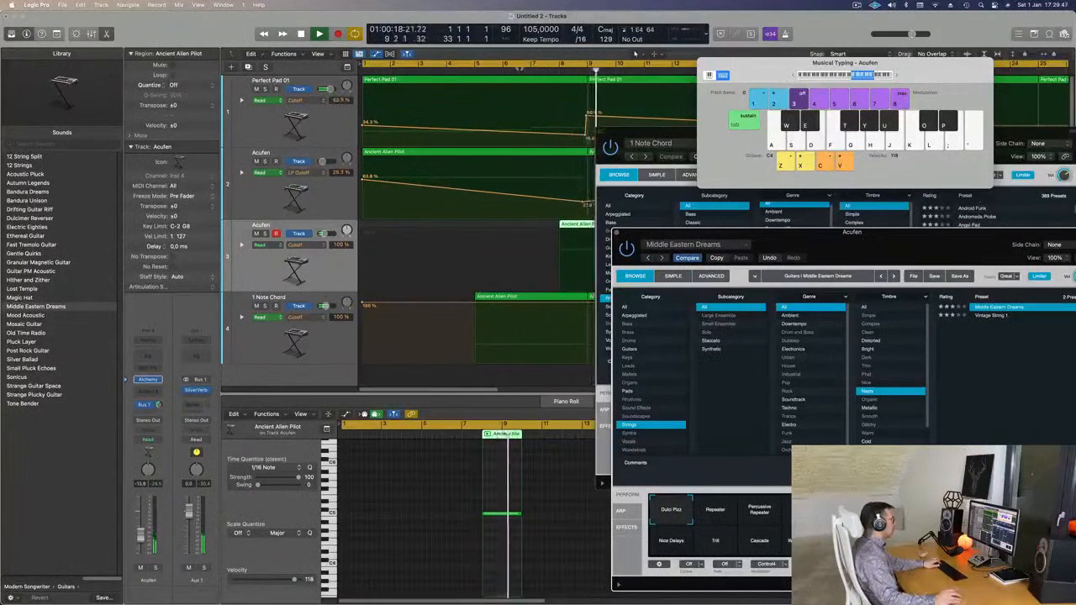
{"action": "key", "text": "space"}
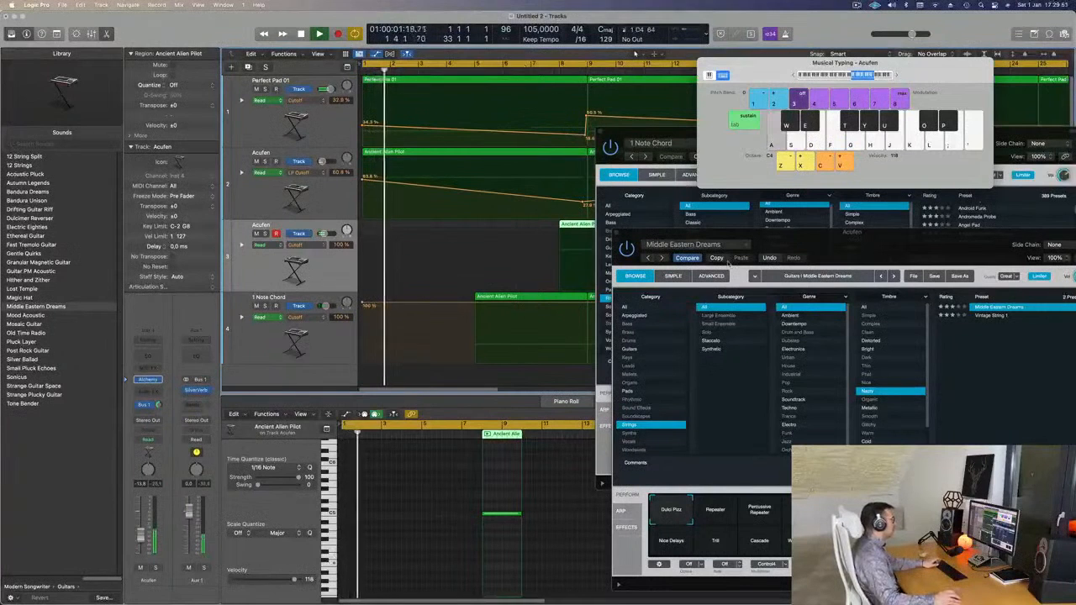
{"action": "left_click_drag", "start_coordinate": [943, 246], "coordinate": [739, 158]}
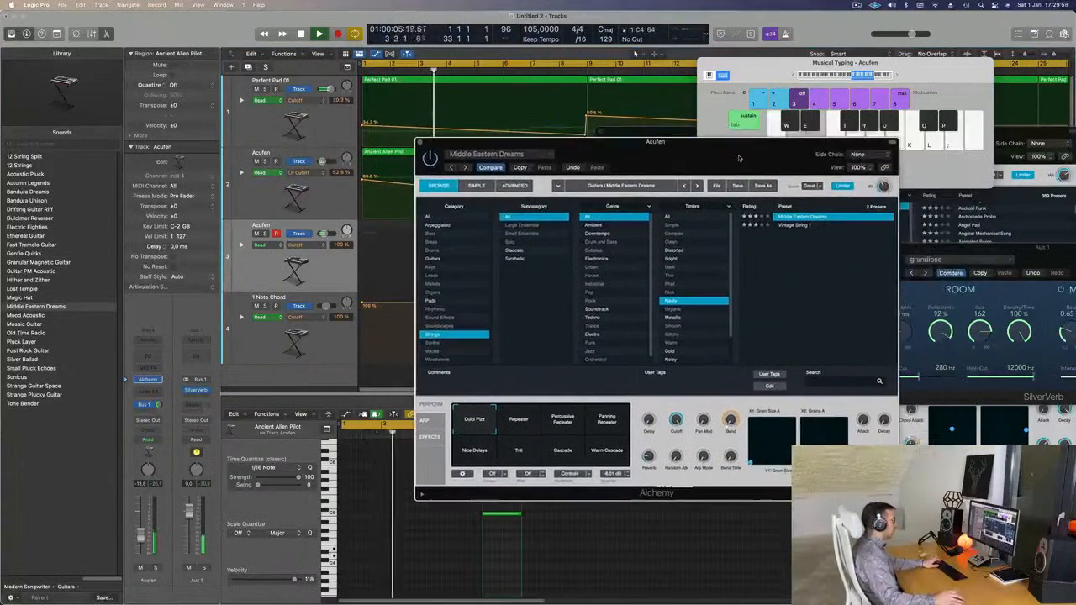
- Audition Middle Eastern Dreams' Repeater, Percussive Repeater and Panning Repeater performance snapshots over the playing arrangement
{"action": "left_click", "coordinate": [520, 425]}
{"action": "left_click", "coordinate": [563, 423]}
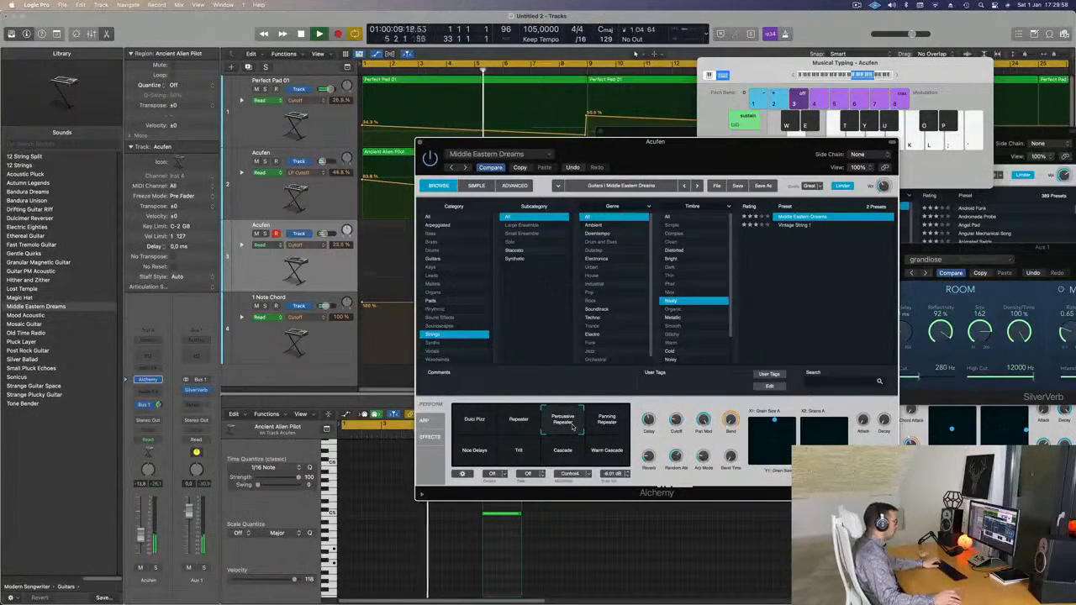
{"action": "left_click", "coordinate": [607, 424]}
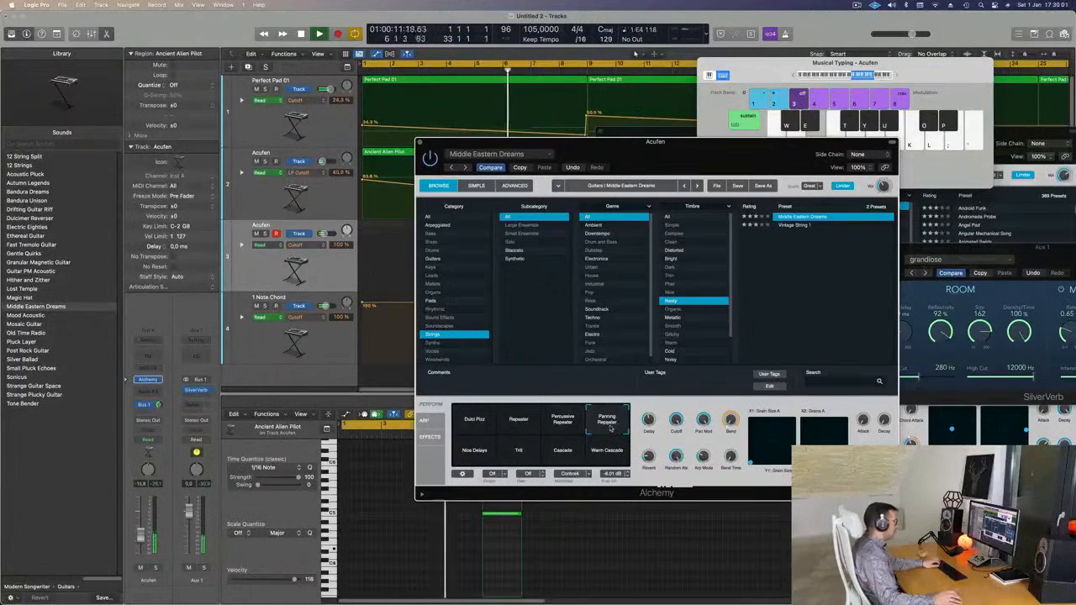
- Transpose the note in the duplicate Acufen track's region down one octave and move the region to start at bar 7
{"action": "left_click_drag", "start_coordinate": [705, 151], "coordinate": [984, 252]}
{"action": "left_click_drag", "start_coordinate": [671, 133], "coordinate": [1068, 131]}
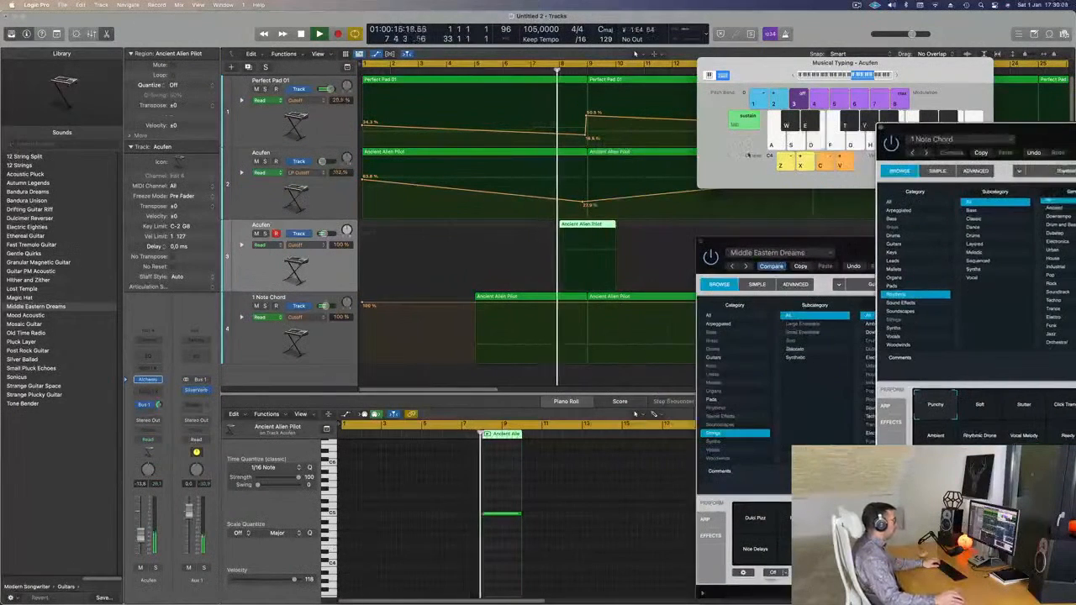
{"action": "double_click", "coordinate": [589, 225]}
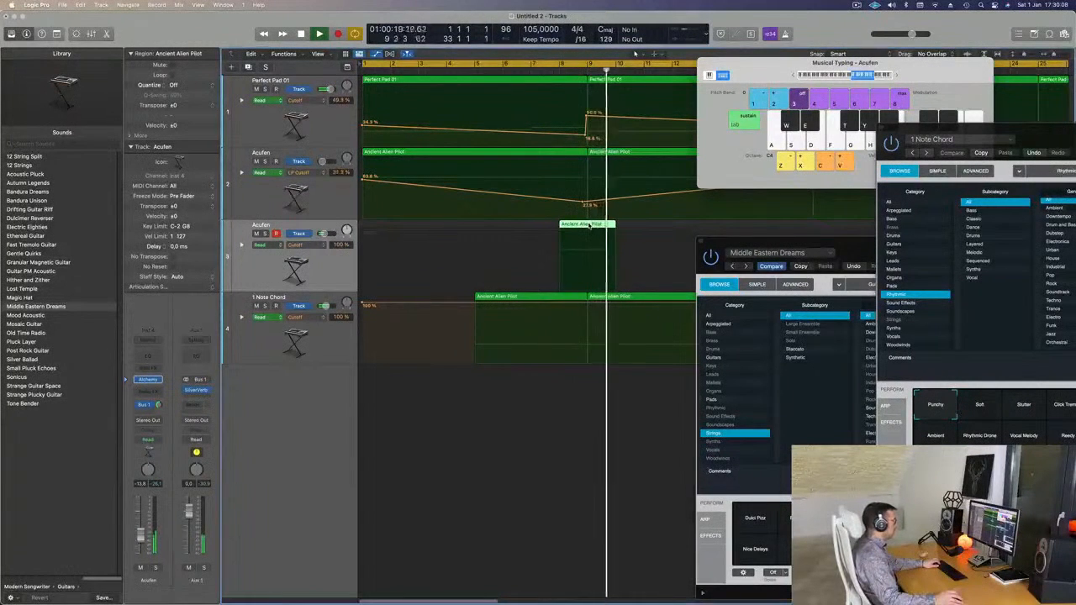
{"action": "double_click", "coordinate": [589, 224]}
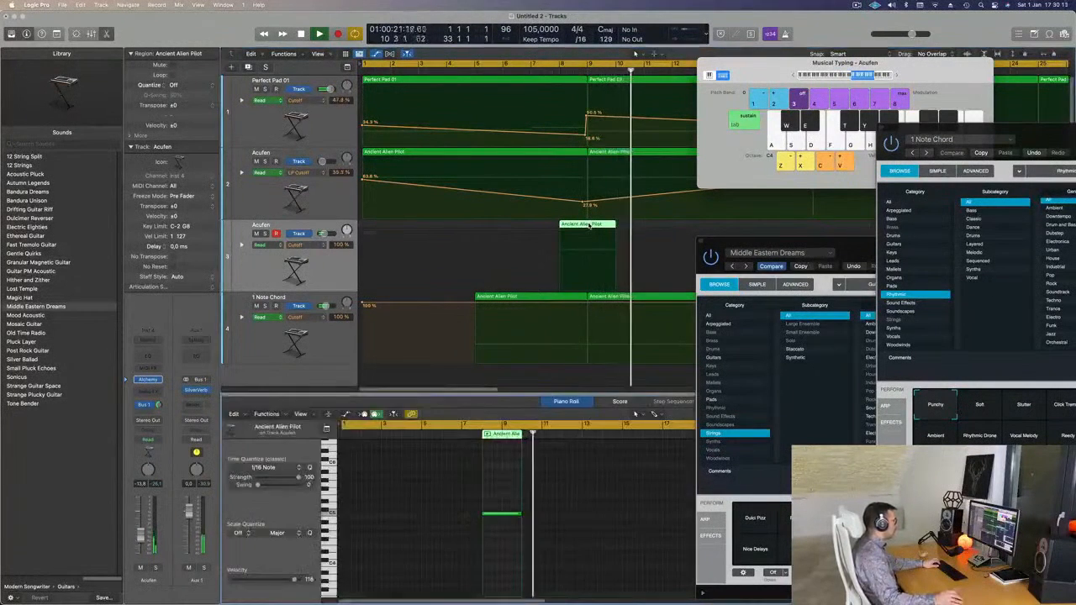
{"action": "key", "text": "alt+shift+Down"}
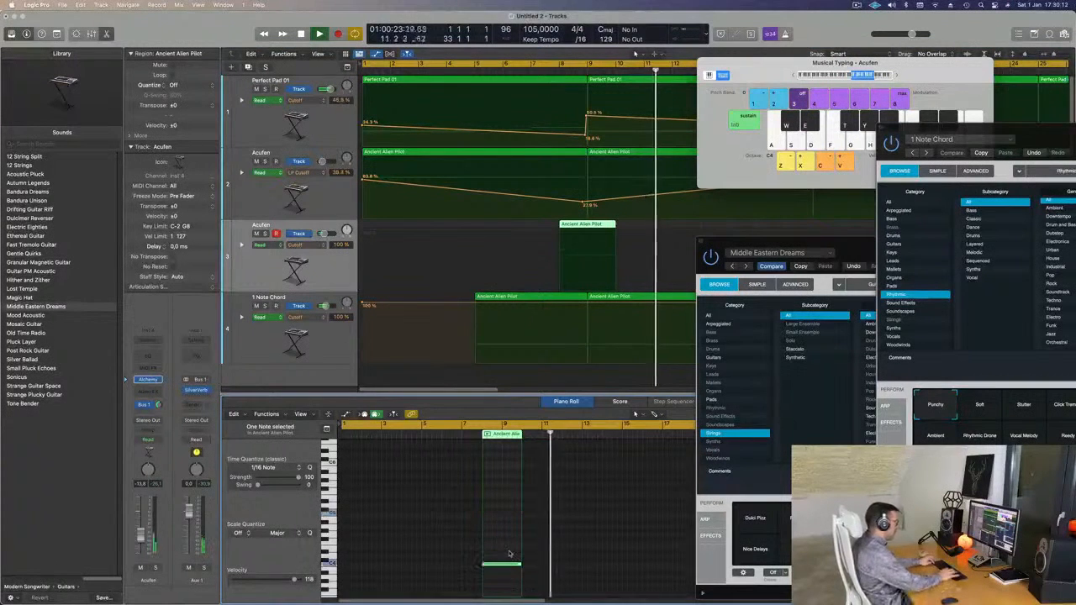
{"action": "key", "text": "alt+shift+Down"}
{"action": "key", "text": "alt+shift+Up"}
{"action": "key", "text": "Return"}
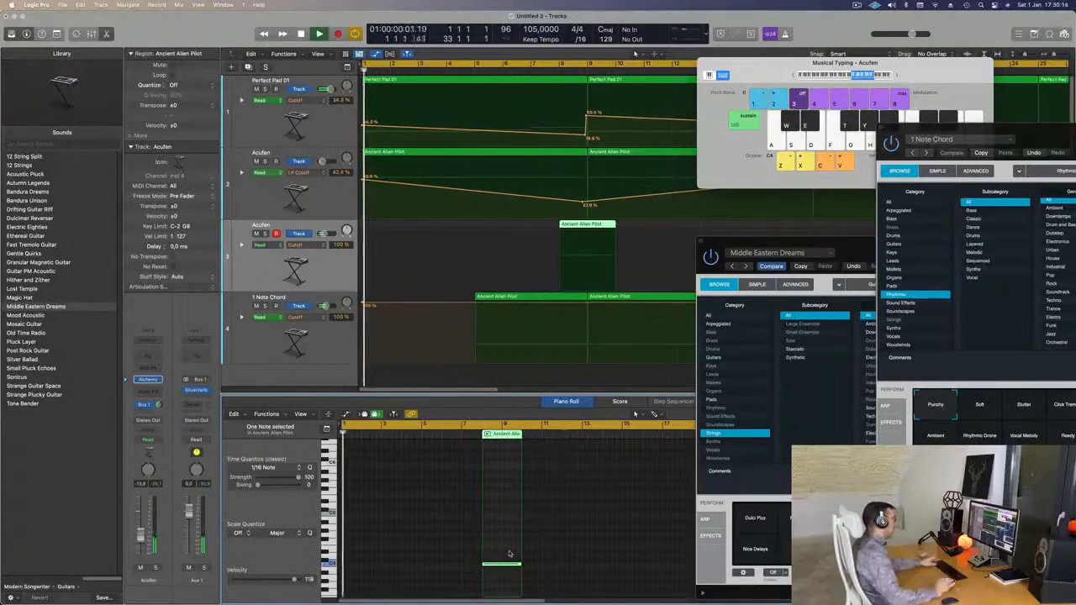
{"action": "left_click_drag", "start_coordinate": [586, 225], "coordinate": [556, 230]}
- Close the 1 Note Chord Alchemy window and bring the duplicate Acufen track's Middle Eastern Dreams window into clear view
{"action": "left_click_drag", "start_coordinate": [1040, 145], "coordinate": [795, 82]}
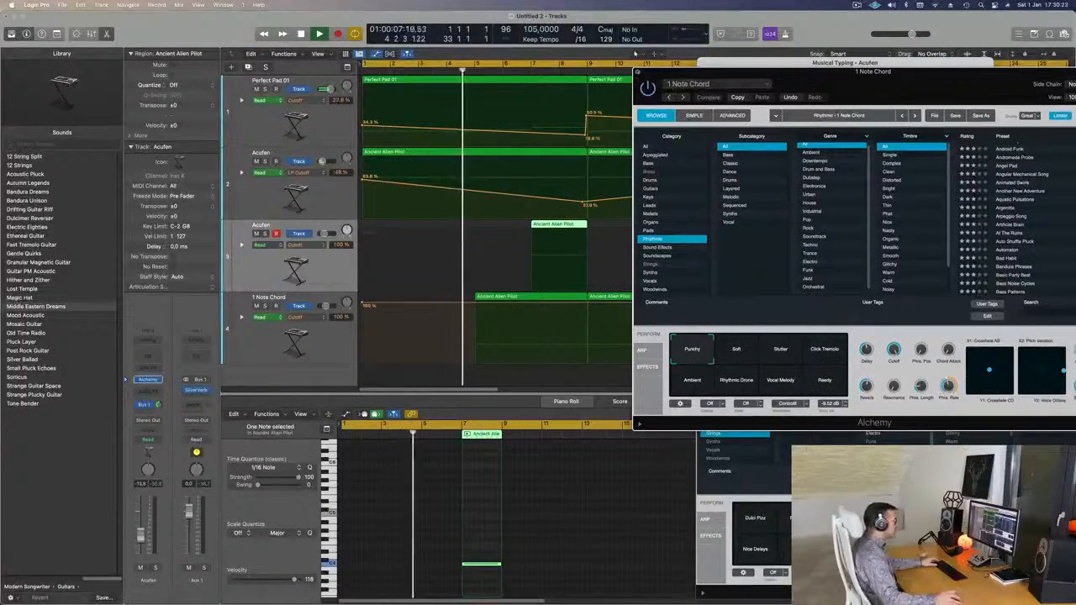
{"action": "left_click", "coordinate": [638, 73]}
{"action": "left_click_drag", "start_coordinate": [896, 241], "coordinate": [679, 300]}
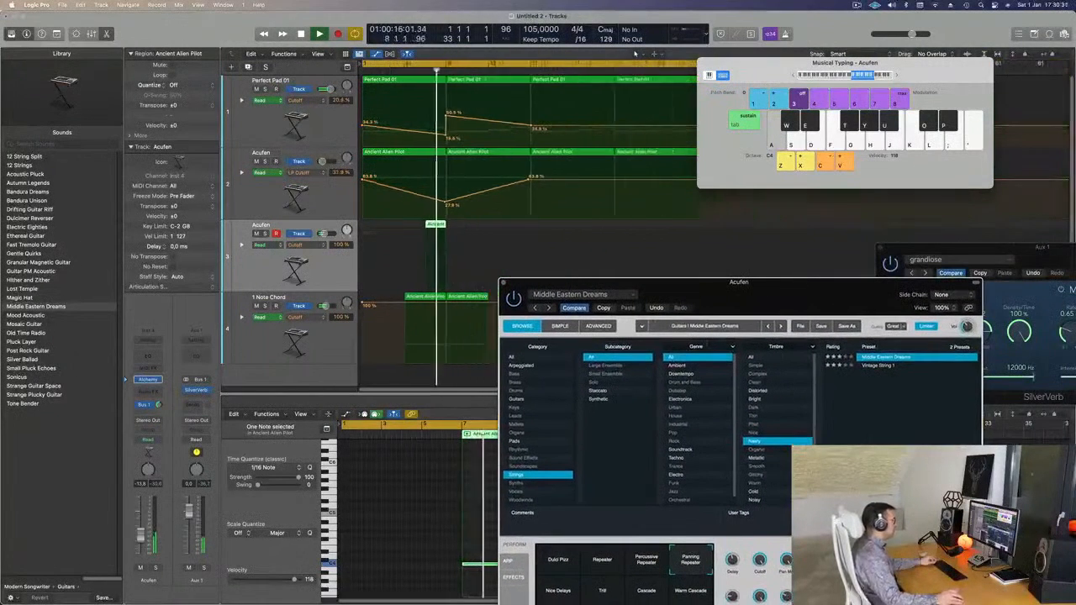
{"action": "left_click_drag", "start_coordinate": [740, 282], "coordinate": [774, 218]}
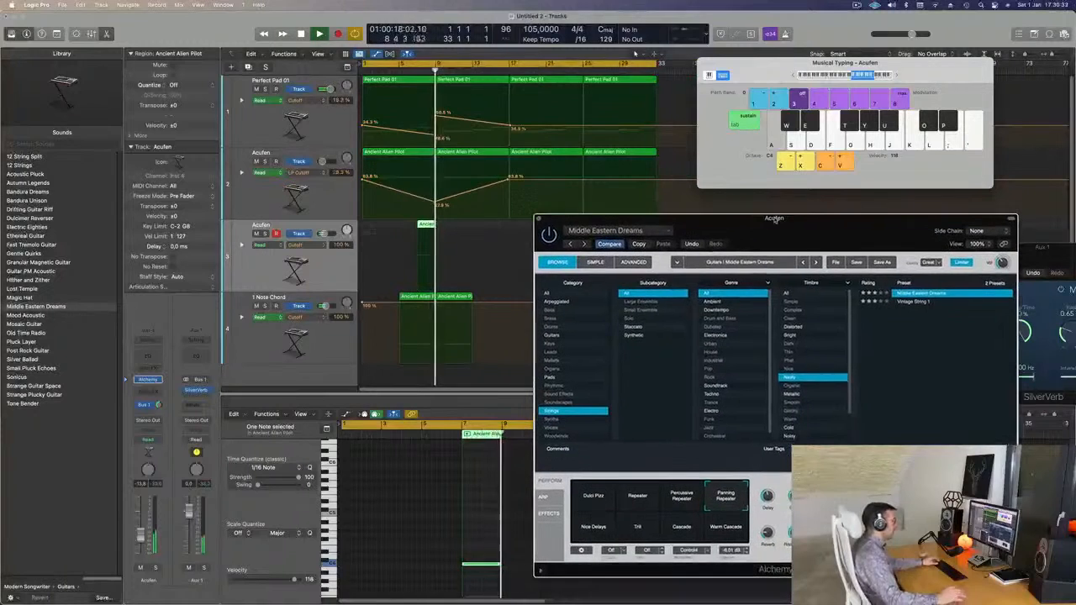
{"action": "left_click_drag", "start_coordinate": [692, 228], "coordinate": [769, 232]}
{"action": "left_click_drag", "start_coordinate": [917, 256], "coordinate": [791, 215]}
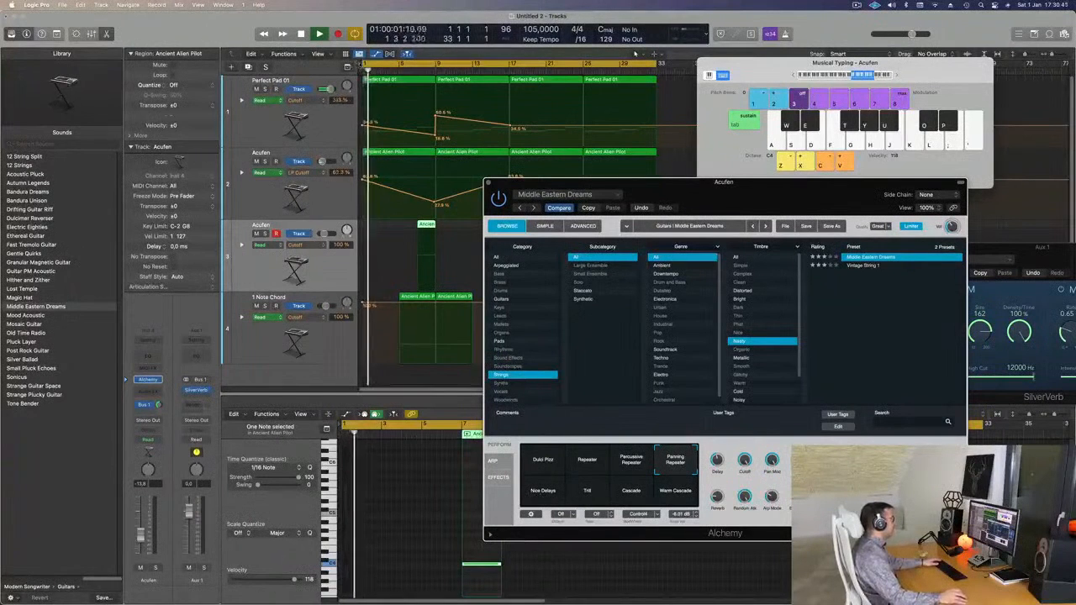
- Start the cycle range at bar 5 and audition the Warm Cascade and Cascade performance snapshots on the strings region
{"action": "left_click", "coordinate": [363, 65]}
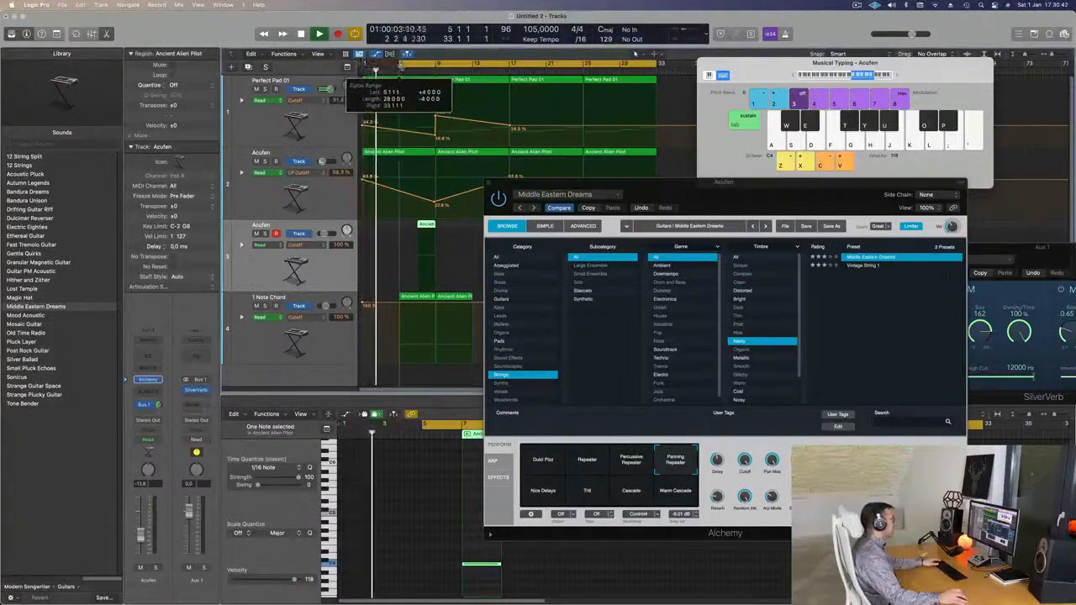
{"action": "mouse_move", "coordinate": [680, 198]}
{"action": "left_mouse_down"}
{"action": "mouse_move", "coordinate": [604, 205]}
{"action": "mouse_move", "coordinate": [695, 197]}
{"action": "left_mouse_up"}
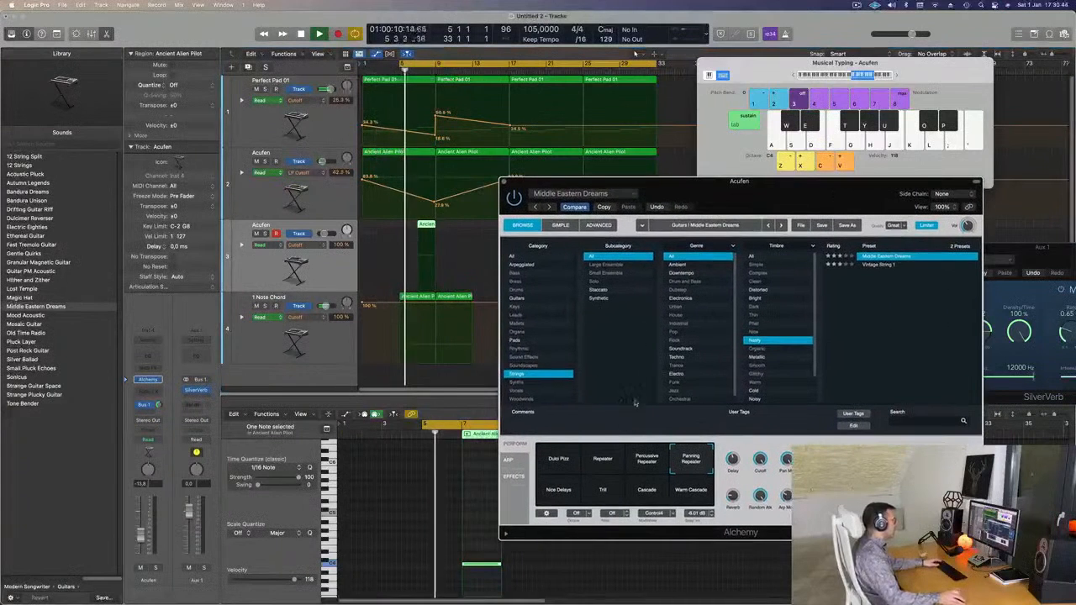
{"action": "left_click", "coordinate": [689, 494]}
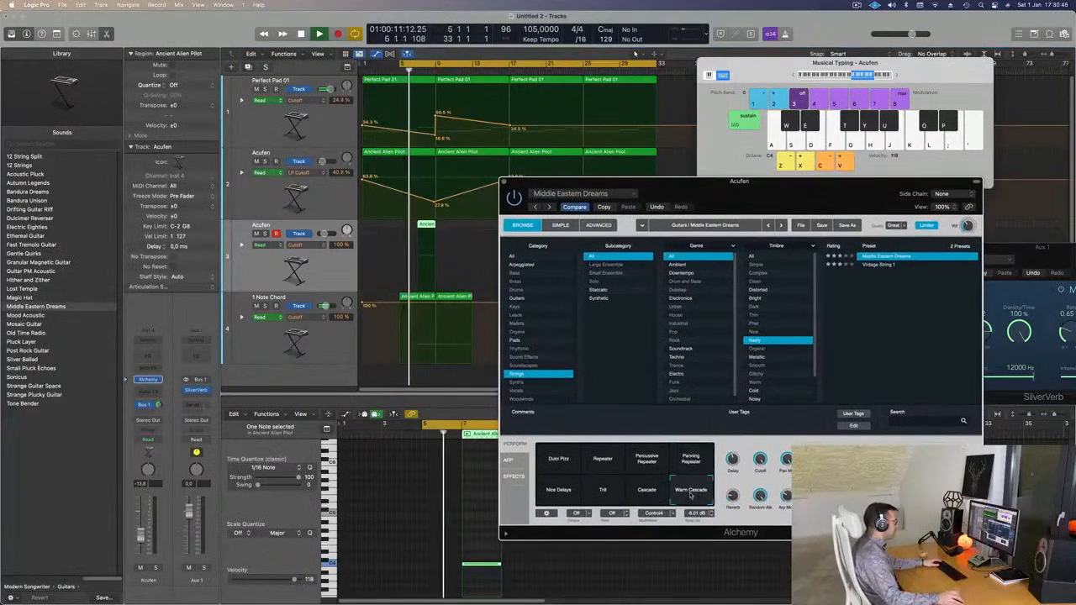
{"action": "left_click", "coordinate": [648, 493]}
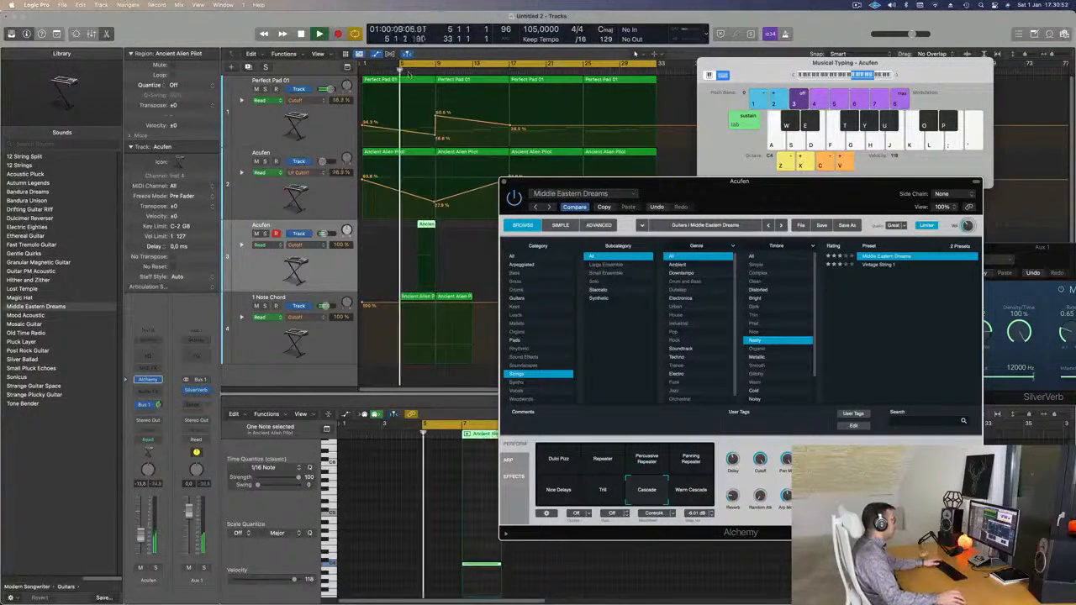
{"action": "left_click", "coordinate": [418, 72]}
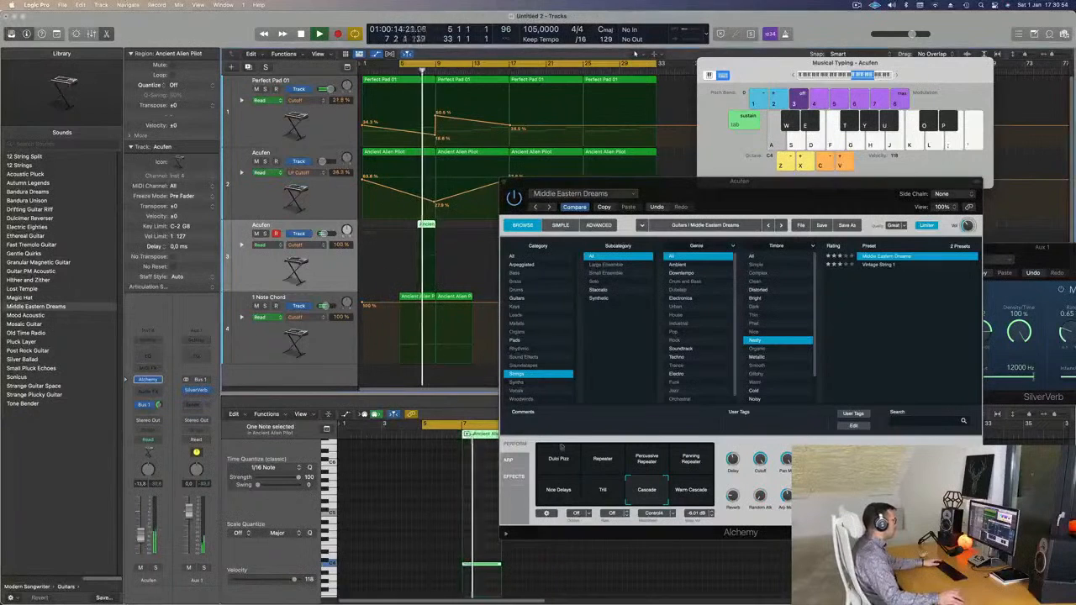
- Try the Trill performance snapshot on the Middle Eastern Dreams track, comparing it soloed and within the full mix
{"action": "left_click", "coordinate": [604, 492]}
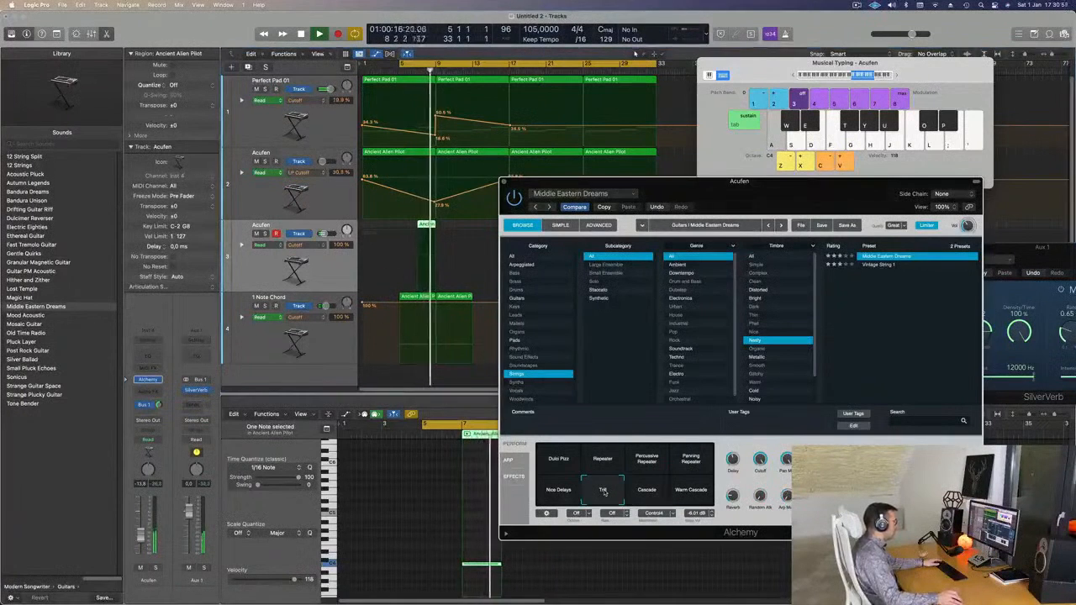
{"action": "left_click", "coordinate": [413, 72]}
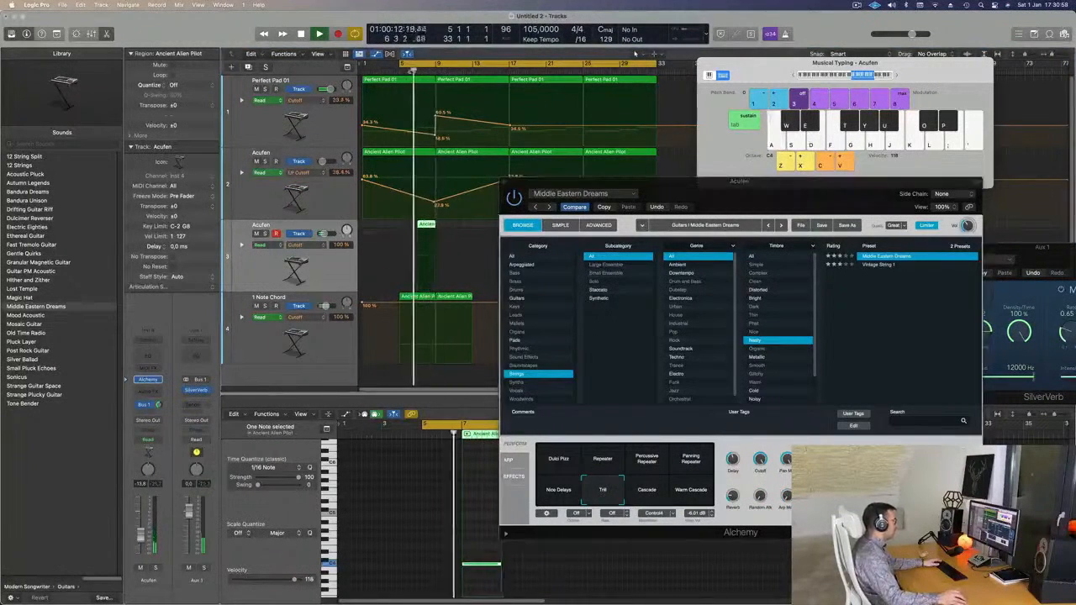
{"action": "left_click", "coordinate": [266, 233]}
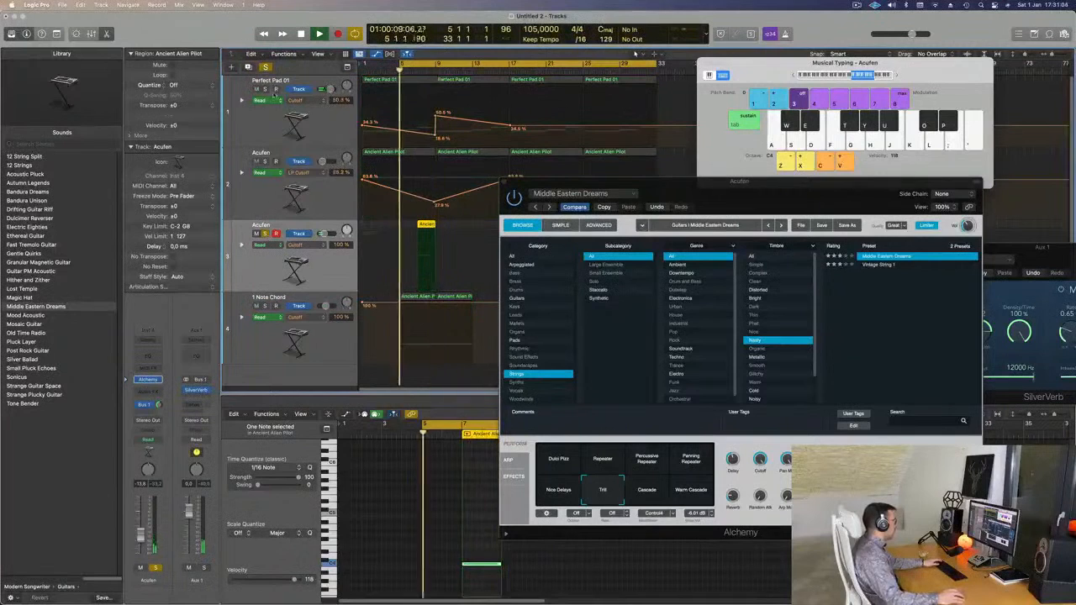
{"action": "left_click", "coordinate": [266, 67]}
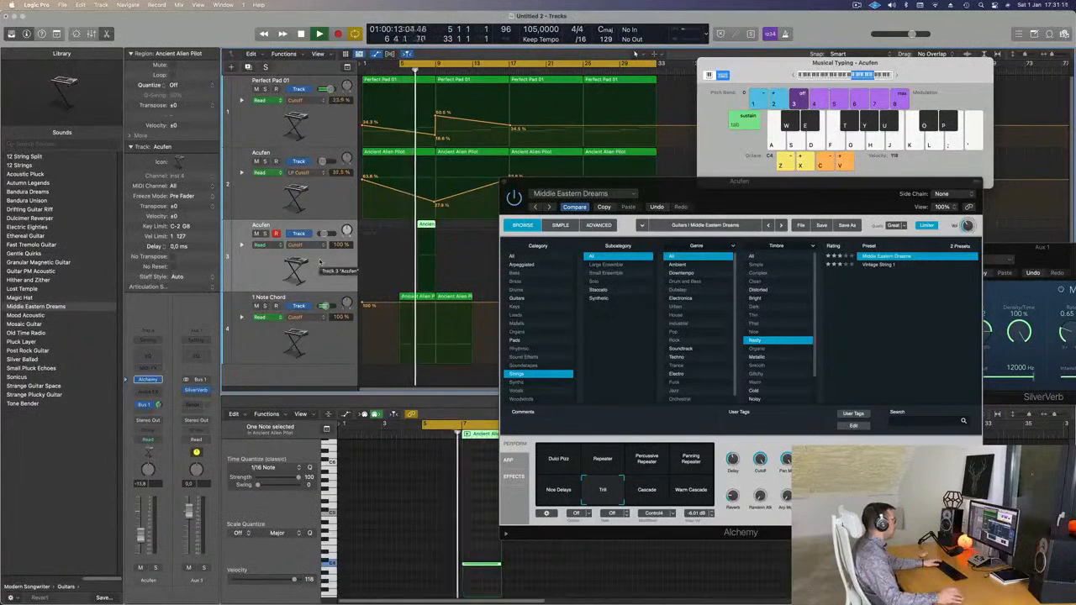
{"action": "left_click", "coordinate": [265, 235]}
{"action": "left_click", "coordinate": [265, 235]}
{"action": "key", "text": "Return"}
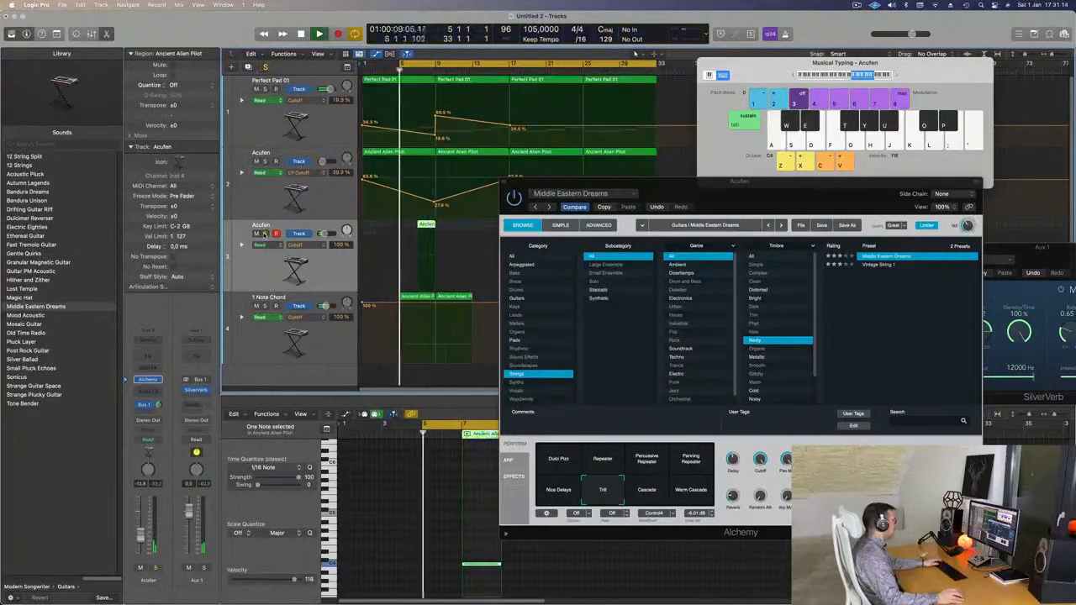
{"action": "left_click", "coordinate": [265, 235]}
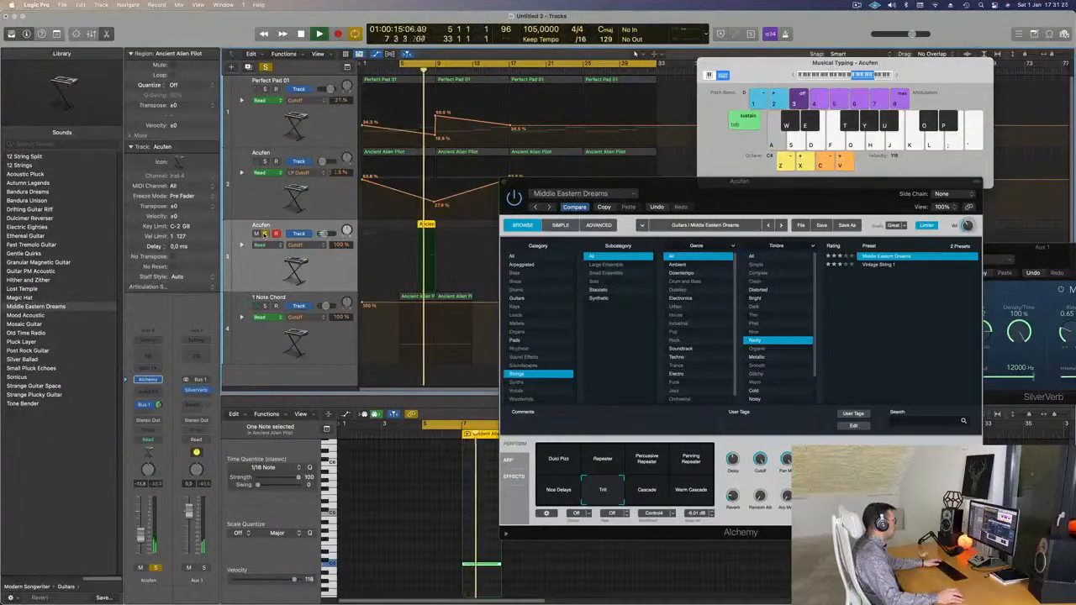
{"action": "left_click", "coordinate": [264, 235]}
{"action": "key", "text": "Return"}
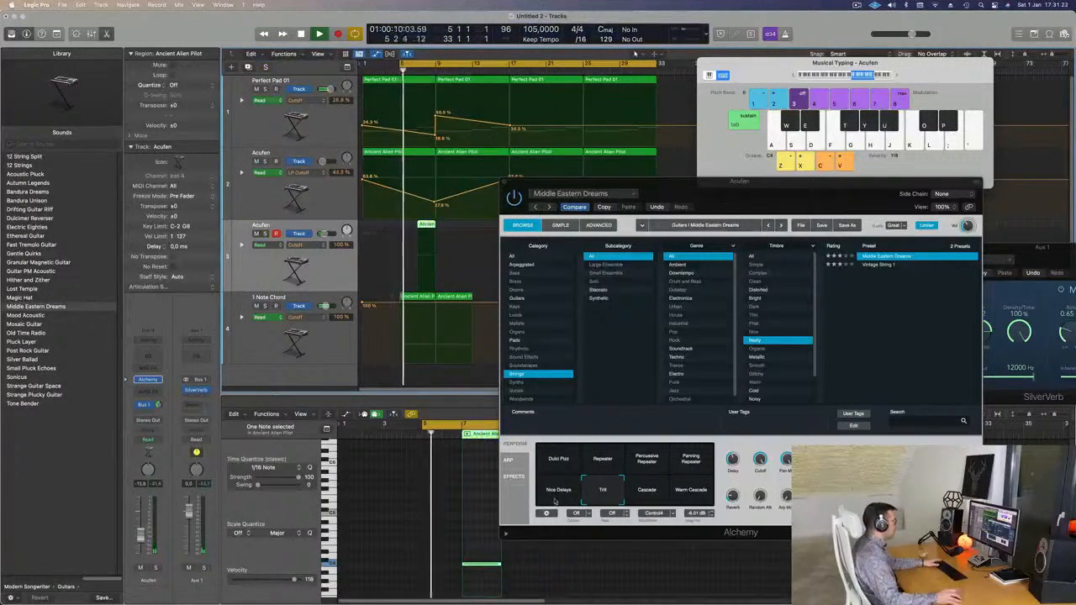
- Switch the Middle Eastern Dreams instrument to the Percussive Repeater performance snapshot and play it back
{"action": "left_click_drag", "start_coordinate": [772, 199], "coordinate": [774, 135]}
{"action": "left_click", "coordinate": [655, 393]}
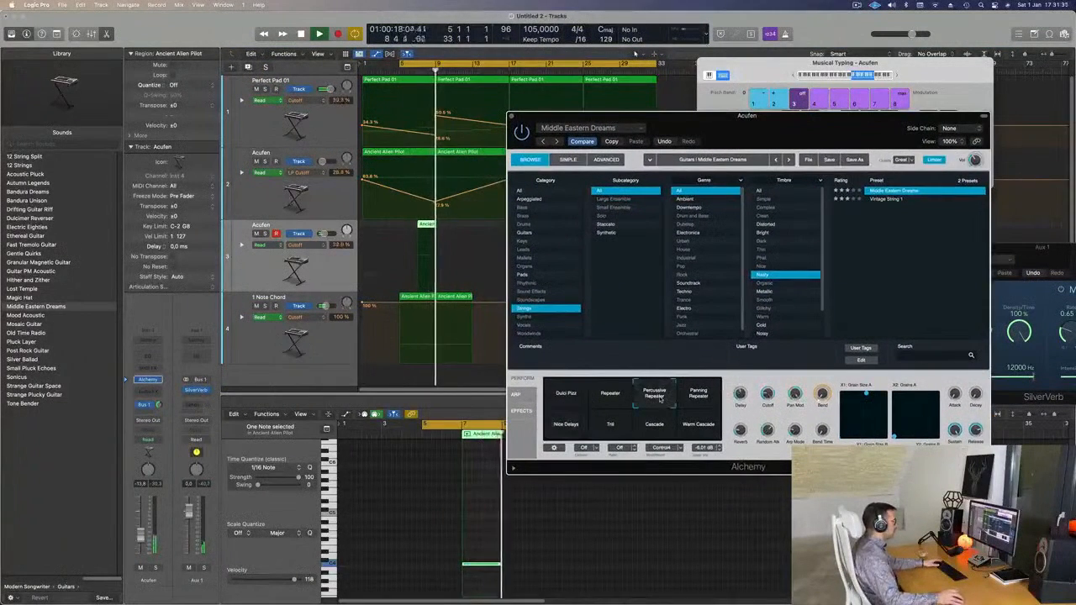
{"action": "key", "text": "space"}
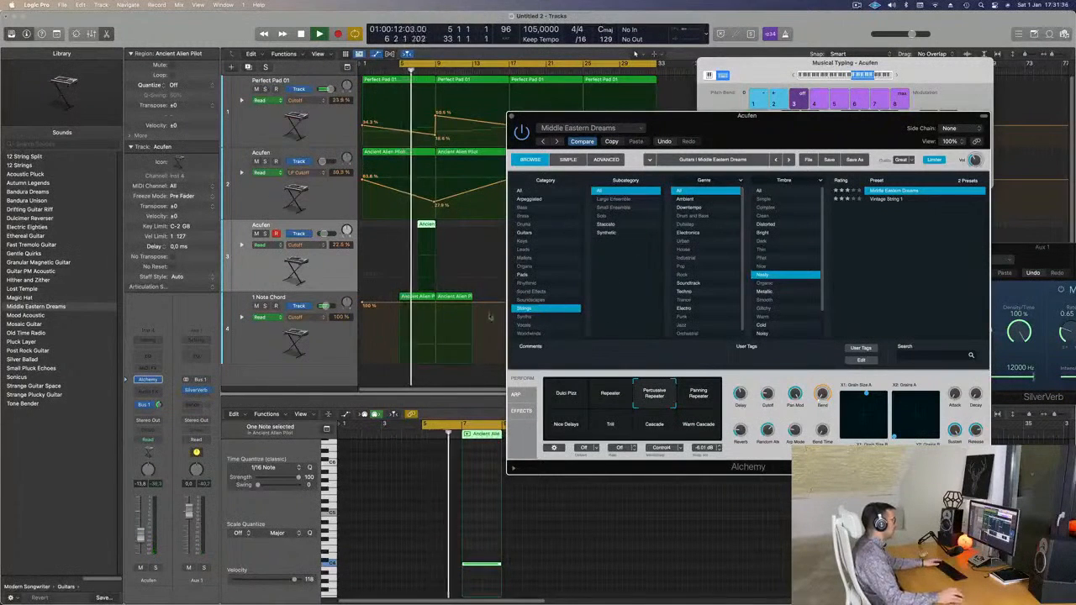
- Close the Alchemy window and lower the Middle Eastern Dreams track's volume to -15.0 dB during playback
{"action": "left_click_drag", "start_coordinate": [141, 534], "coordinate": [141, 531]}
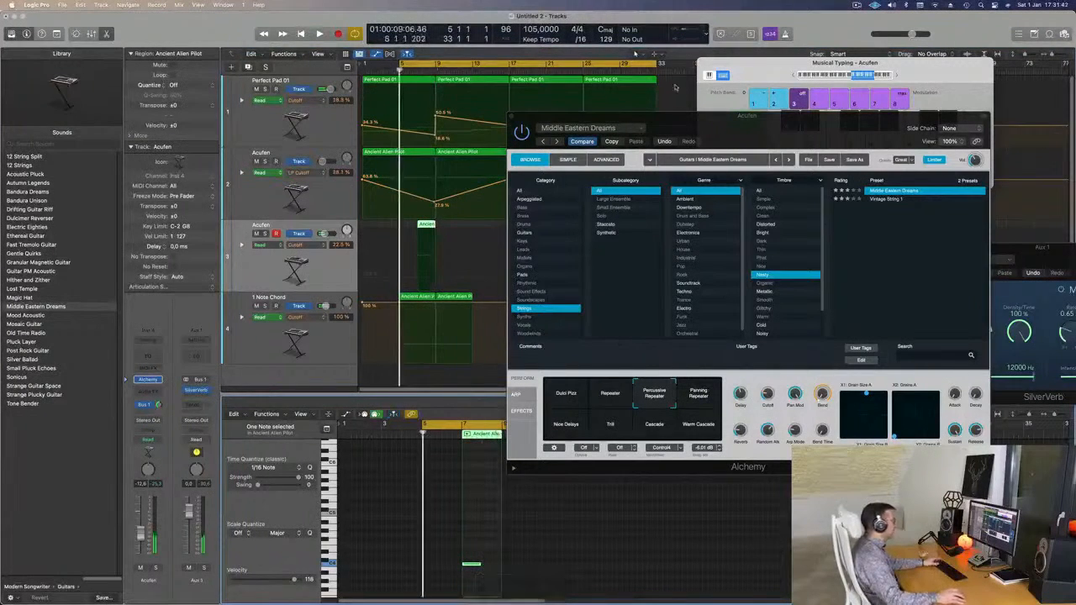
{"action": "left_click", "coordinate": [512, 116]}
{"action": "scroll", "coordinate": [487, 209], "scroll_direction": "down", "scroll_amount": 4}
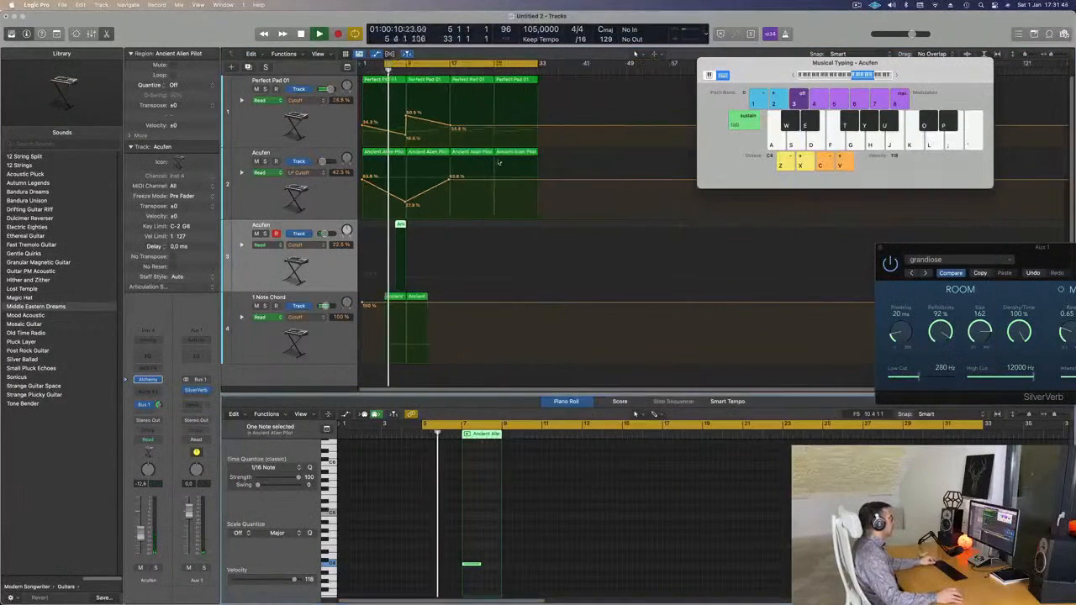
{"action": "scroll", "coordinate": [476, 211], "scroll_direction": "down", "scroll_amount": 2}
{"action": "scroll", "coordinate": [504, 209], "scroll_direction": "right", "scroll_amount": 3}
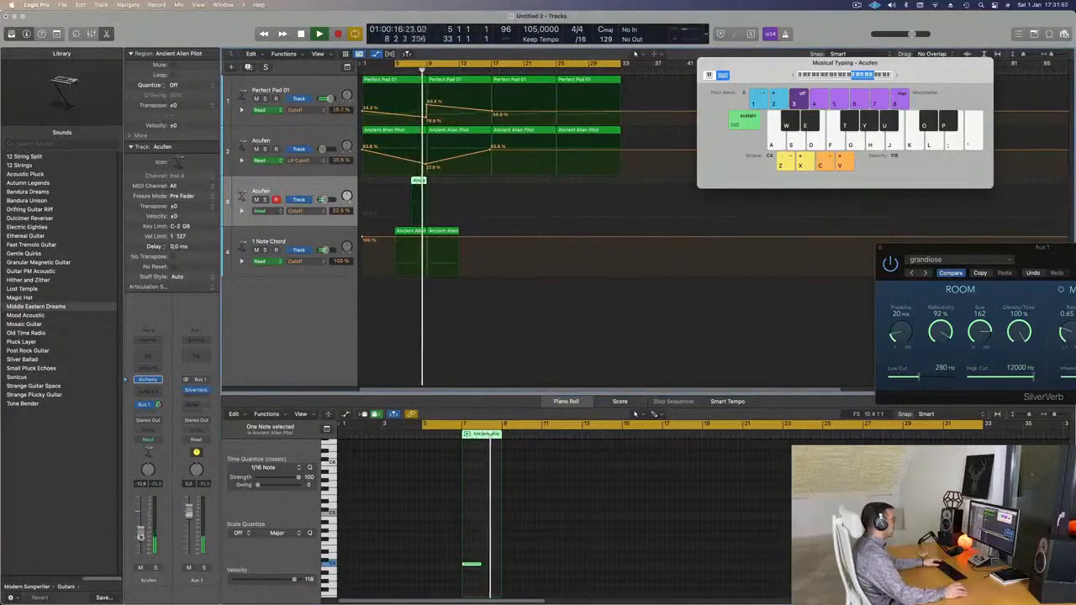
{"action": "key", "text": "space"}
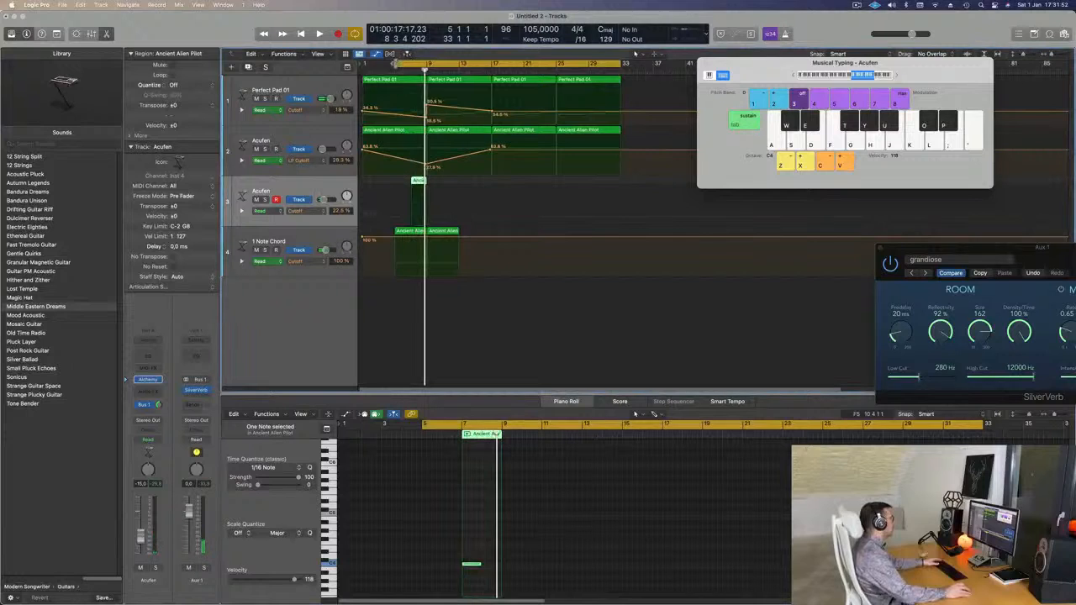
- Extend the cycle range's start back to bar 1 and play the arrangement
{"action": "left_click_drag", "start_coordinate": [396, 64], "coordinate": [363, 64]}
{"action": "key", "text": "space"}
{"action": "scroll", "coordinate": [310, 162], "scroll_direction": "left", "scroll_amount": 2}
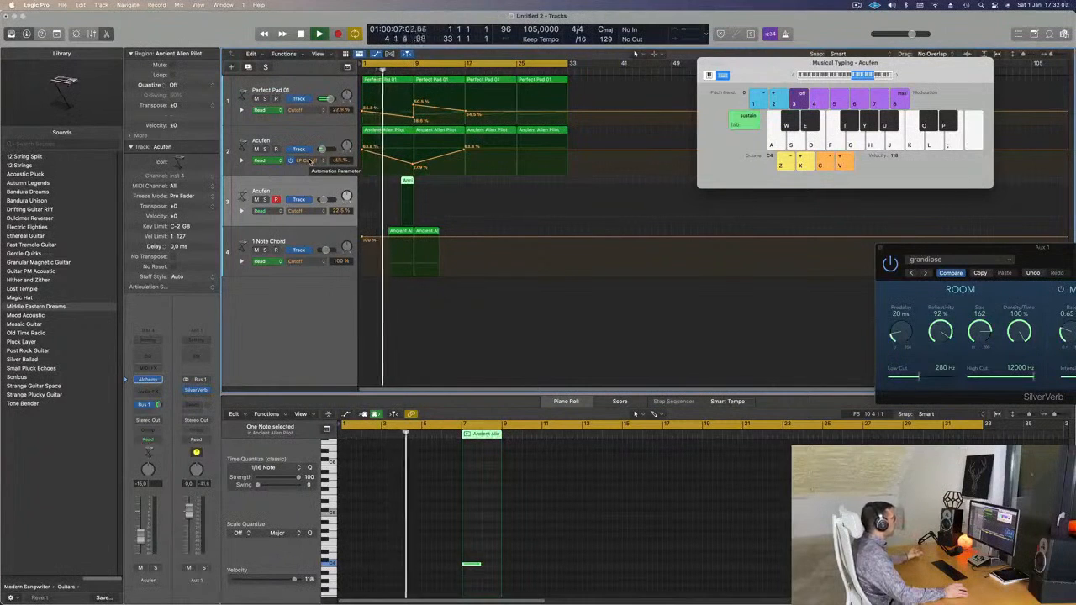
- Reshape the Perfect Pad 01 cutoff automation before bar 9, placing a point of about 32.9% near bar 7, and replay from the start
{"action": "left_click_drag", "start_coordinate": [414, 120], "coordinate": [413, 122]}
{"action": "left_click", "coordinate": [402, 118]}
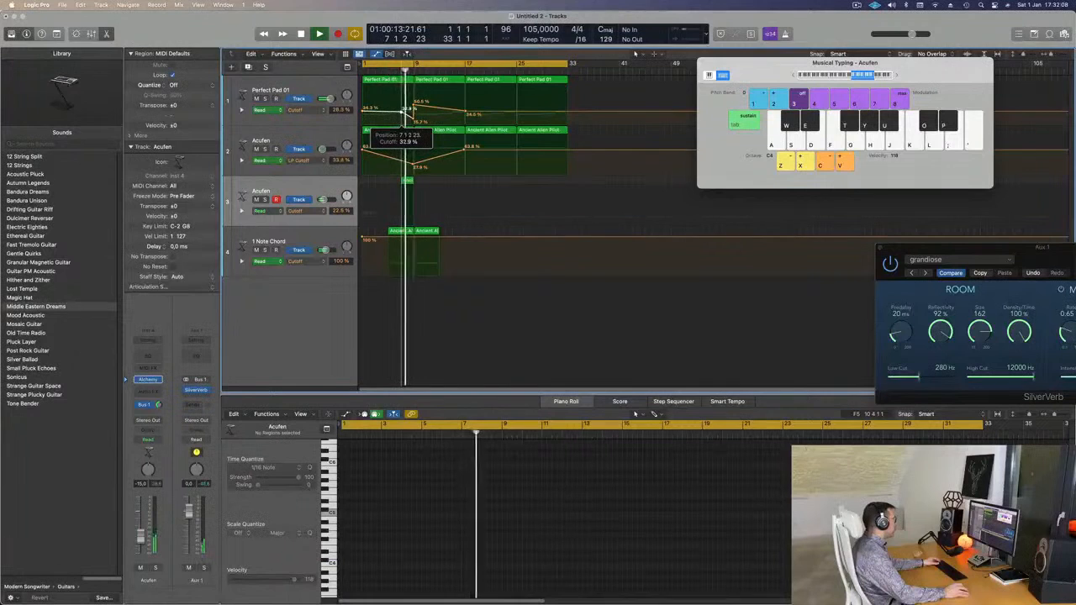
{"action": "left_click_drag", "start_coordinate": [403, 112], "coordinate": [403, 112]}
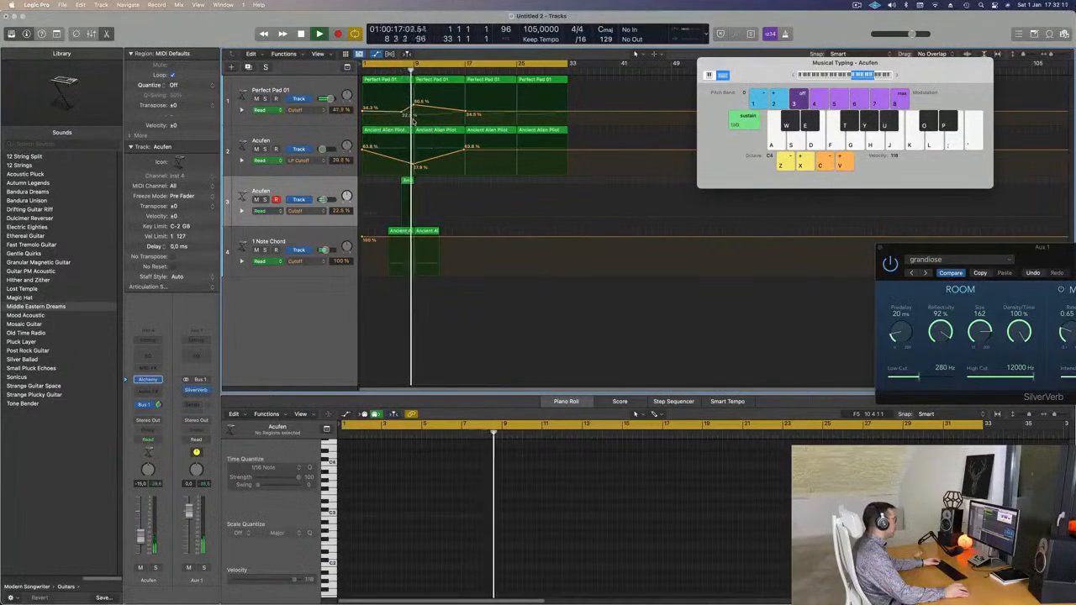
{"action": "key", "text": "Return"}
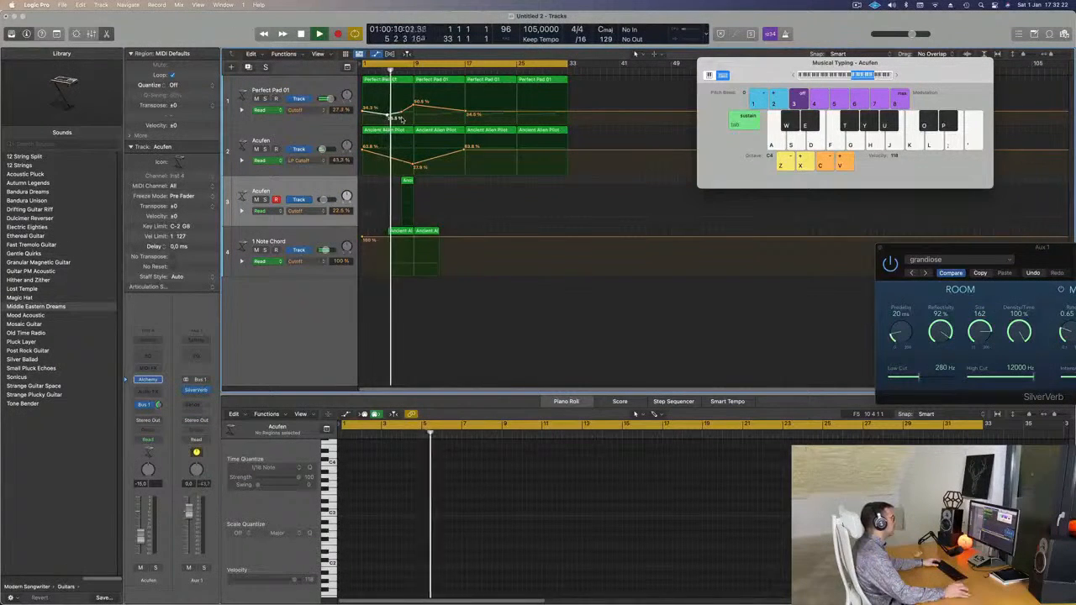
- Check the 1 Note Chord track during playback and raise Perfect Pad 01's cutoff automation peak at bar 9 to about 65.3%
{"action": "left_click", "coordinate": [311, 237]}
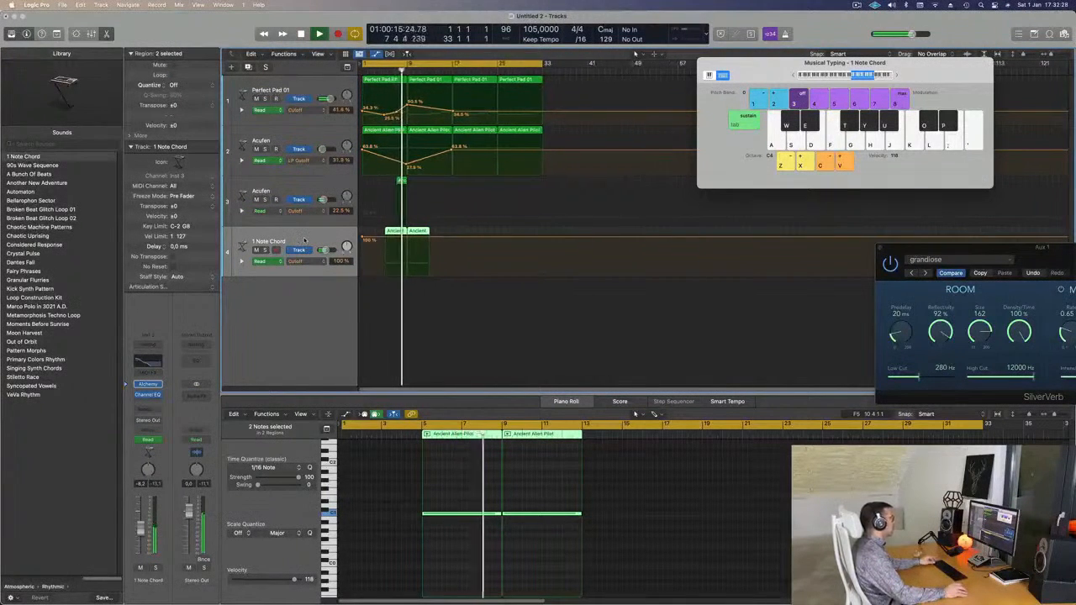
{"action": "key", "text": "super+Left"}
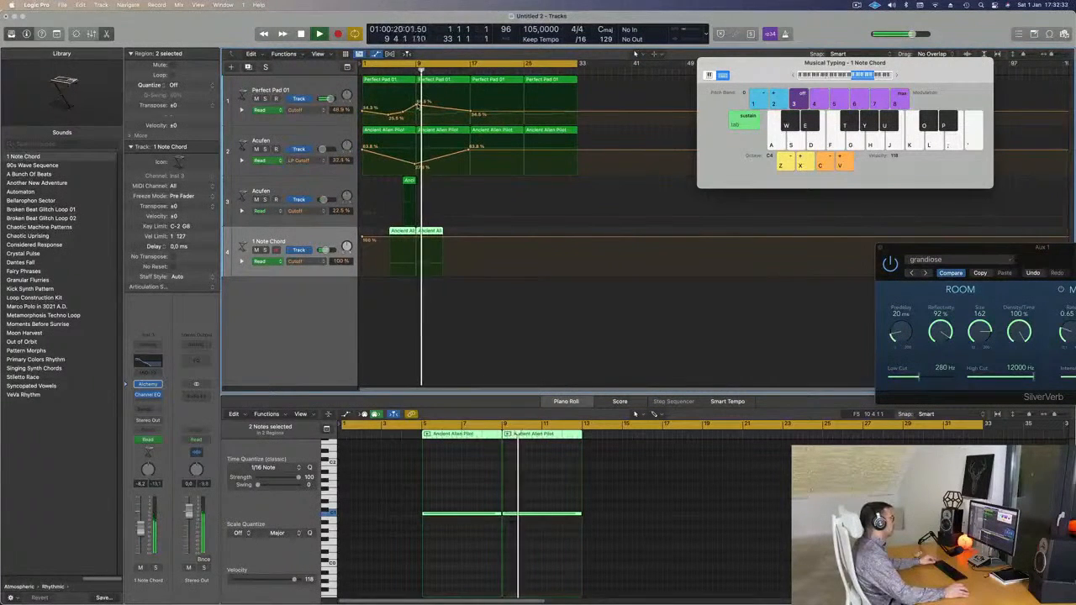
{"action": "left_click", "coordinate": [418, 106]}
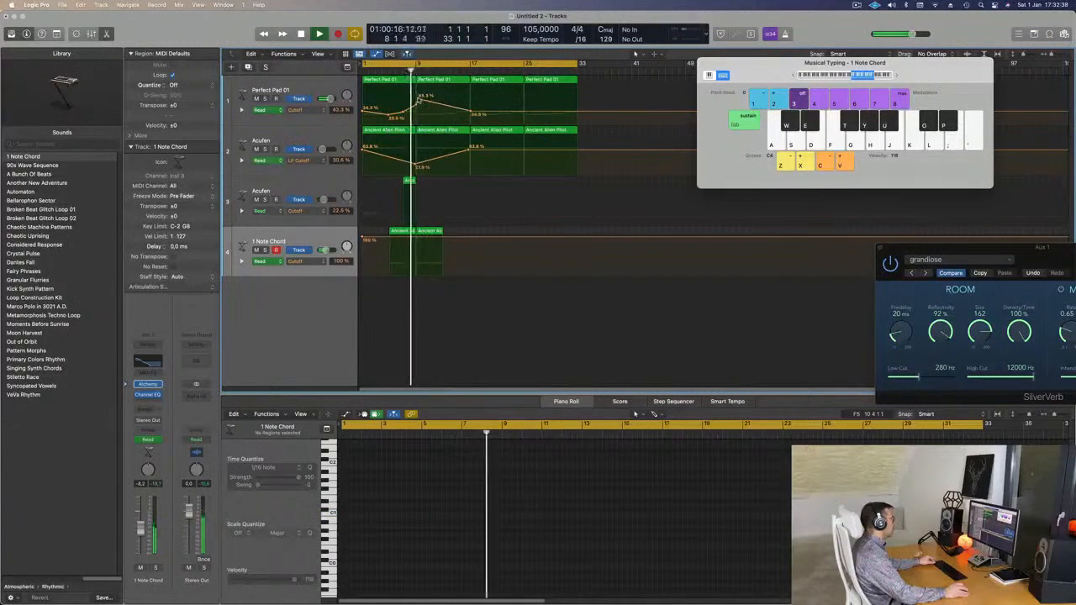
{"action": "scroll", "coordinate": [416, 101], "scroll_direction": "down", "scroll_amount": 1}
- Duplicate the Perfect Pad 01 track and copy its bar 9 region onto the new track
{"action": "left_click", "coordinate": [264, 91]}
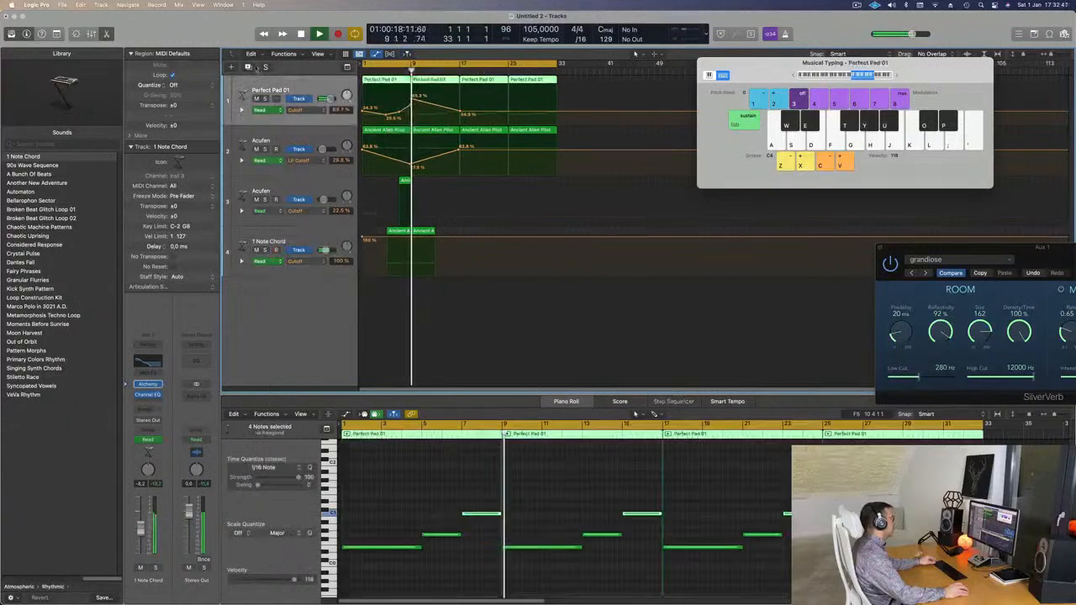
{"action": "key", "text": "super+d"}
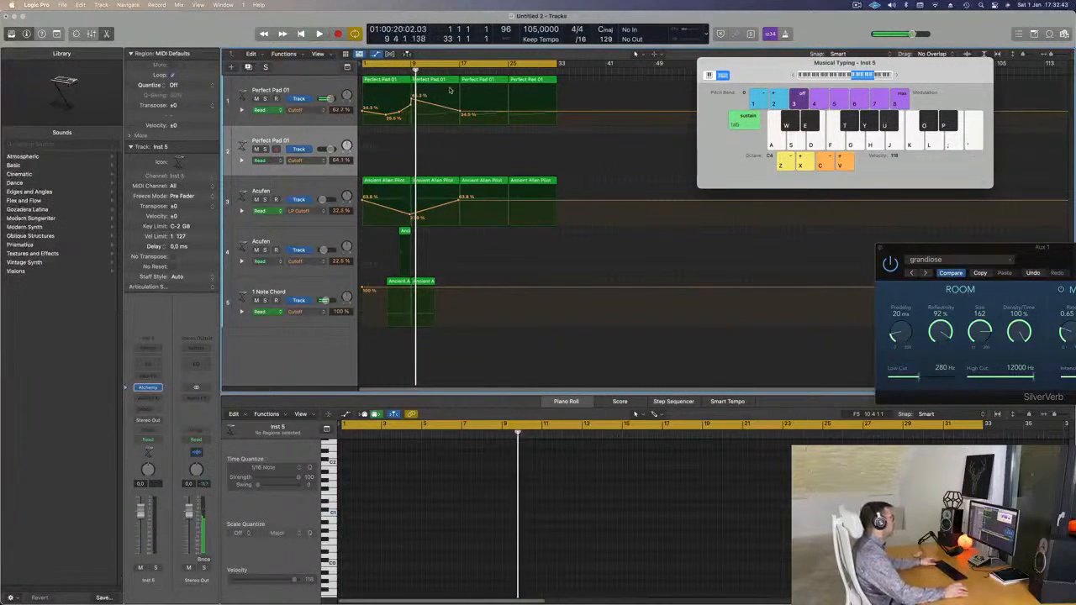
{"action": "left_click_drag", "start_coordinate": [420, 80], "coordinate": [444, 150]}
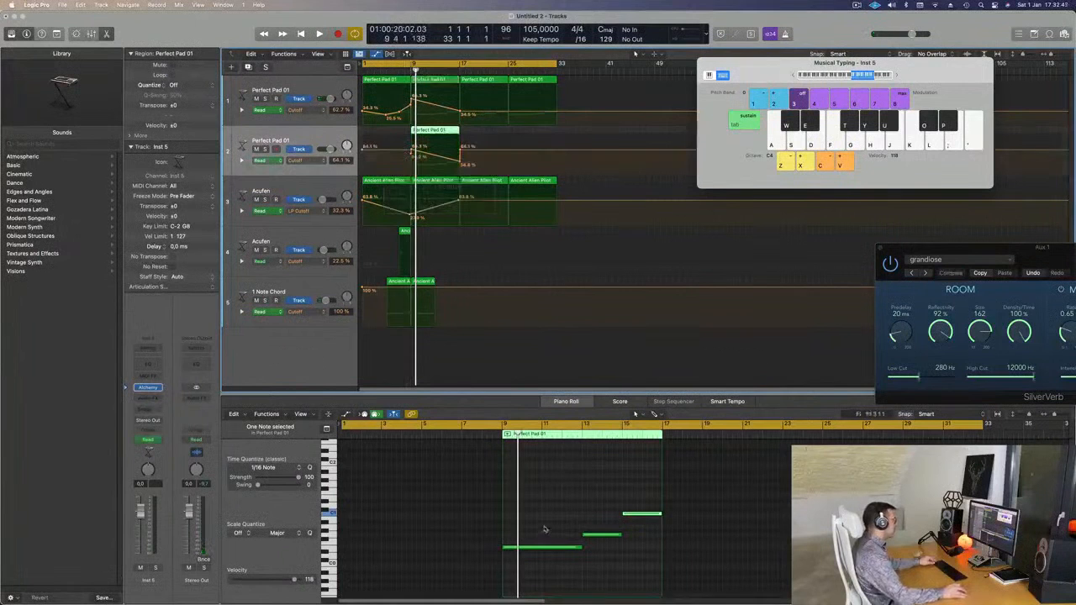
- Transpose all three notes of the copied Perfect Pad 01 region up by octaves and play the arrangement from the start
{"action": "left_click_drag", "start_coordinate": [547, 499], "coordinate": [676, 576]}
{"action": "key", "text": "alt+shift+Up"}
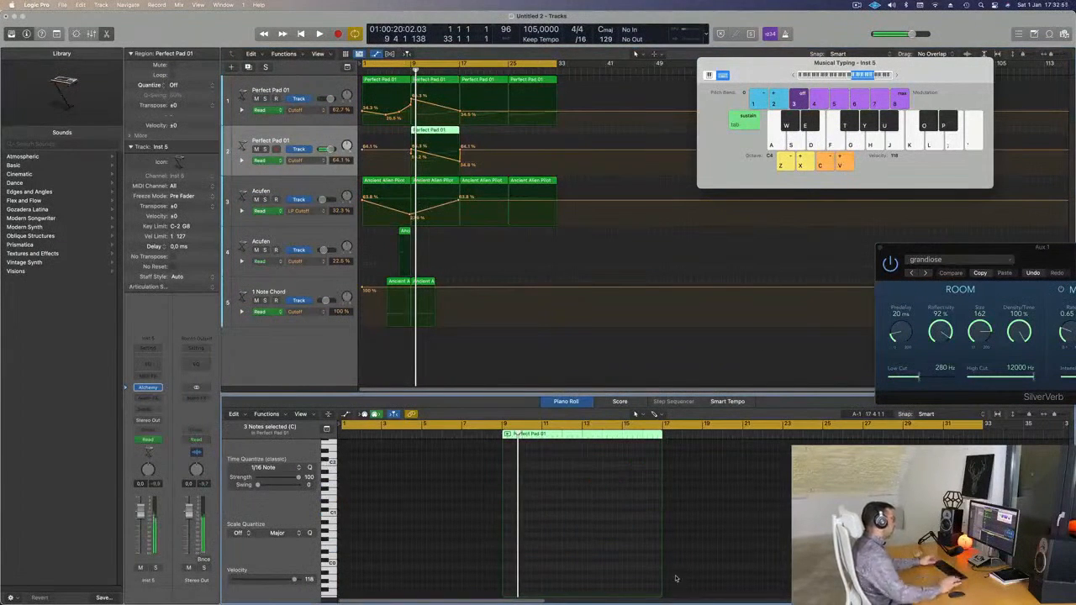
{"action": "key", "text": "Return"}
{"action": "key", "text": "space"}
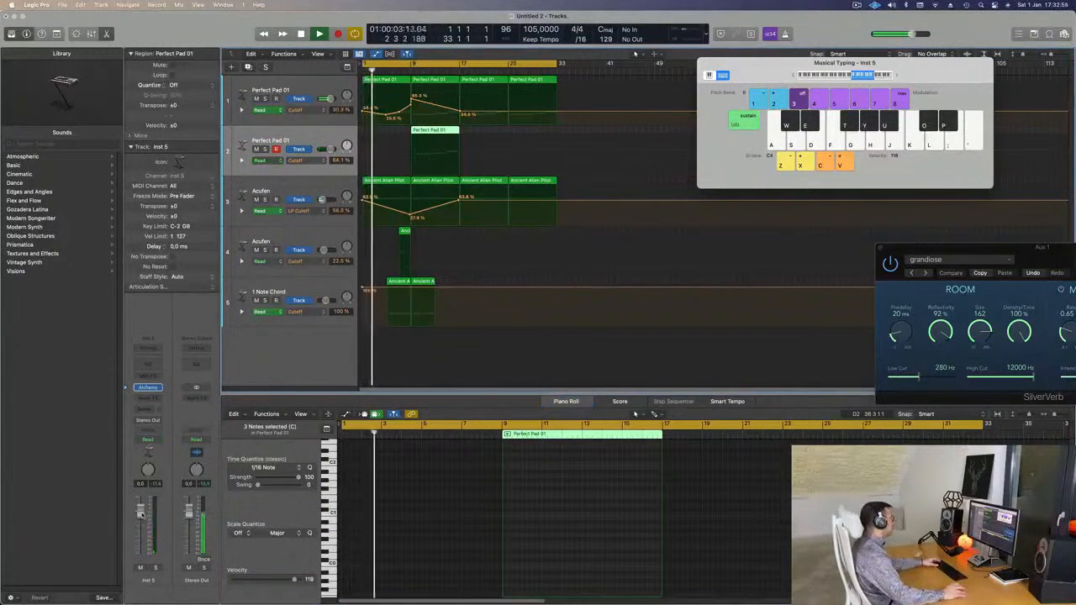
- Add a Bus 1 send to the duplicated Perfect Pad 01 track and raise its send level
{"action": "left_click", "coordinate": [148, 409]}
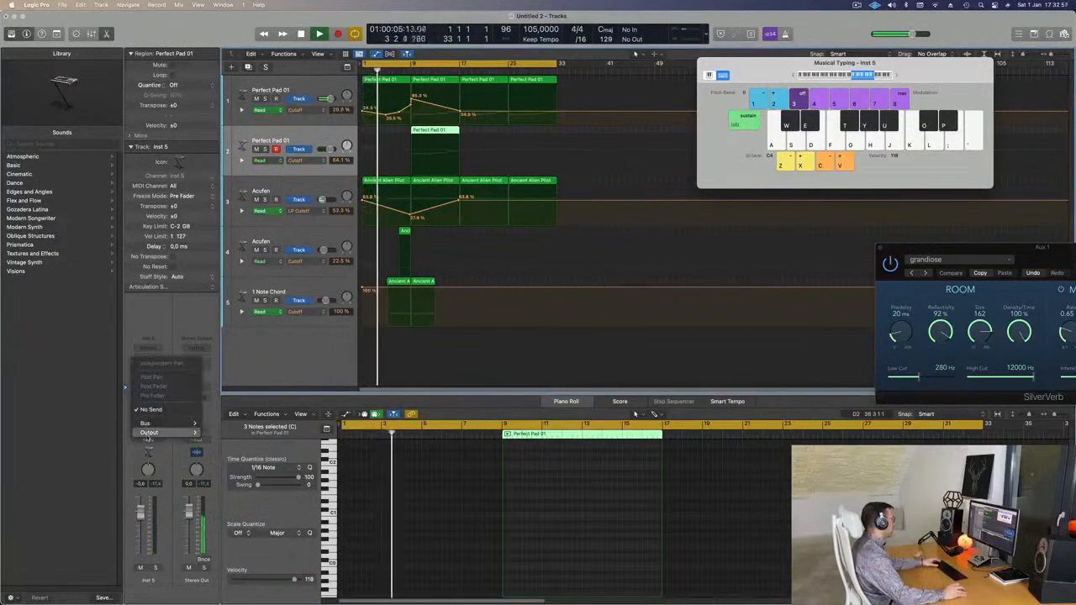
{"action": "mouse_move", "coordinate": [148, 423]}
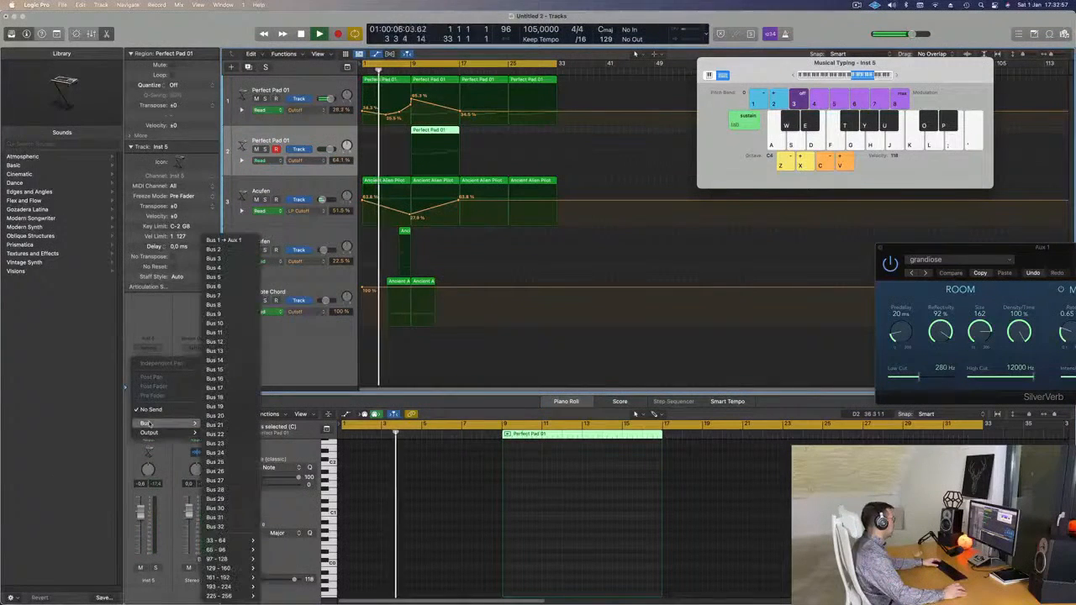
{"action": "left_click", "coordinate": [224, 241]}
{"action": "left_click_drag", "start_coordinate": [159, 406], "coordinate": [159, 382]}
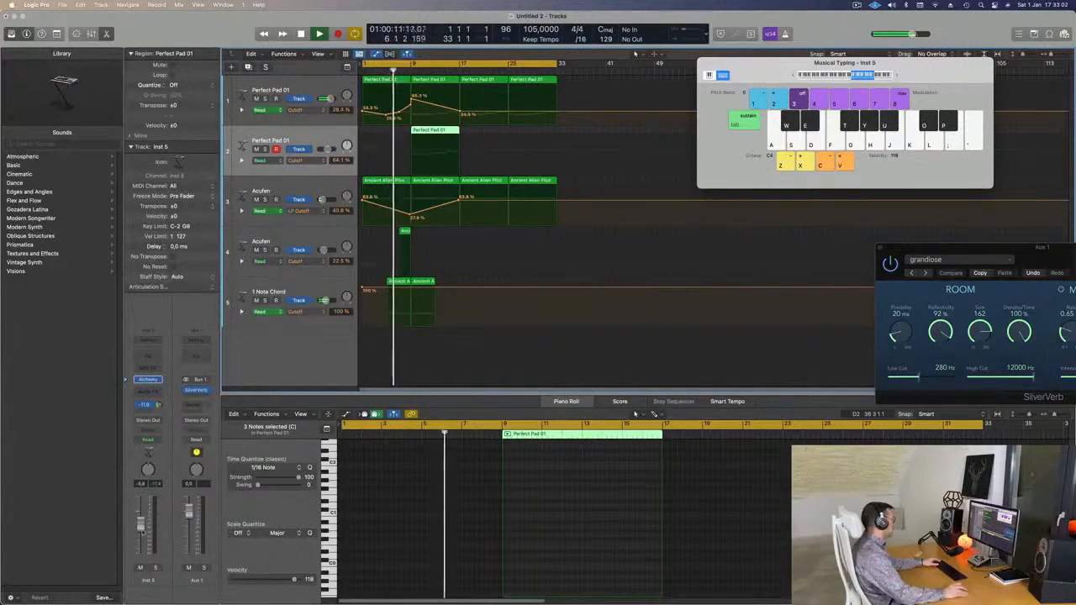
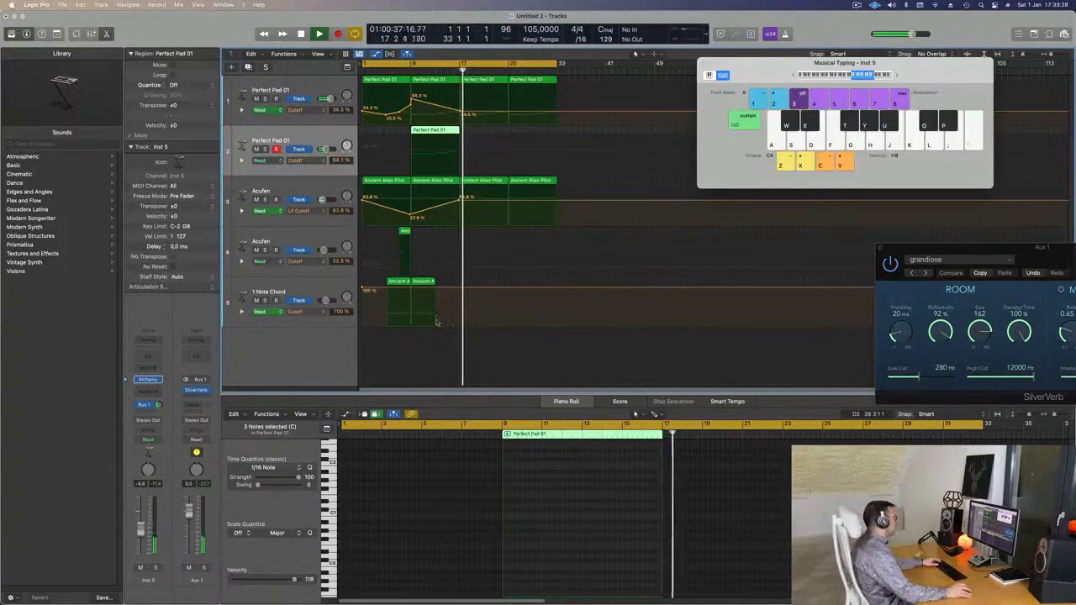
- Replay the arrangement from the start and select the two Acufen tracks' material to check their levels
{"action": "key", "text": "Return"}
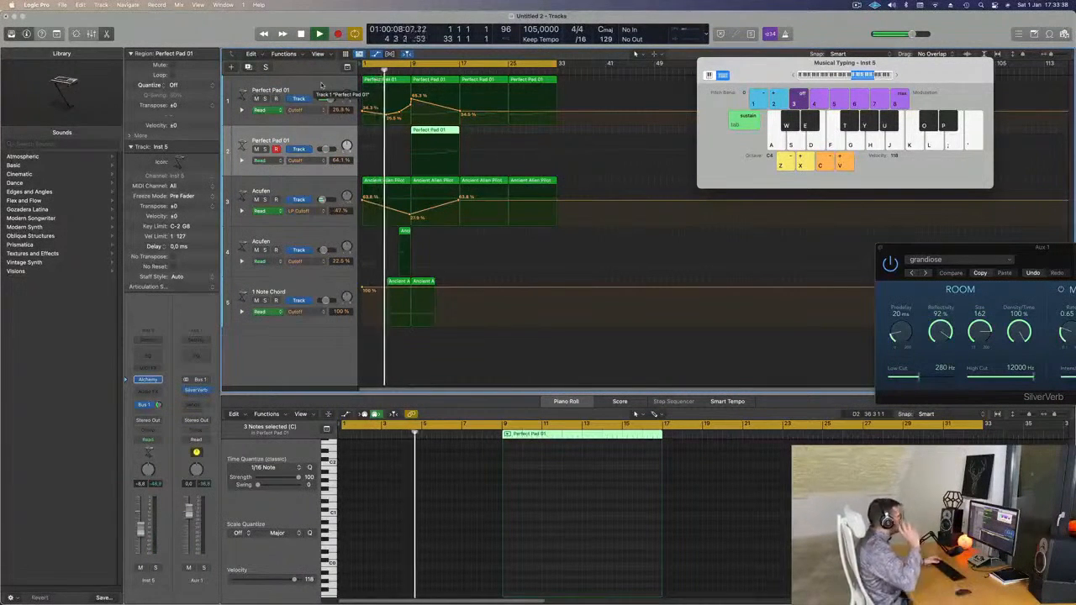
{"action": "left_click", "coordinate": [313, 188]}
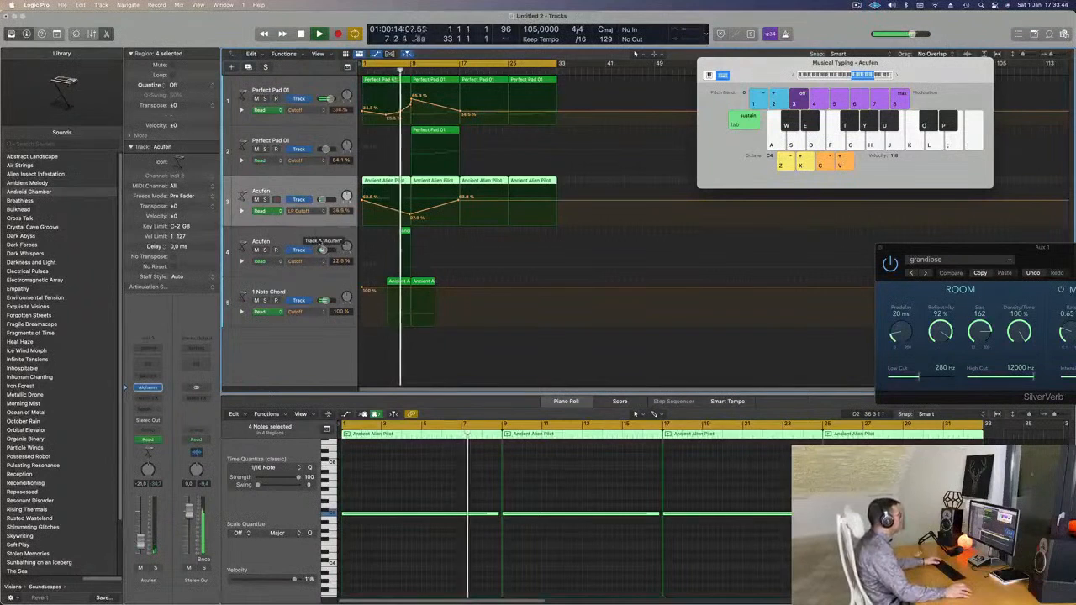
{"action": "left_click", "coordinate": [404, 230]}
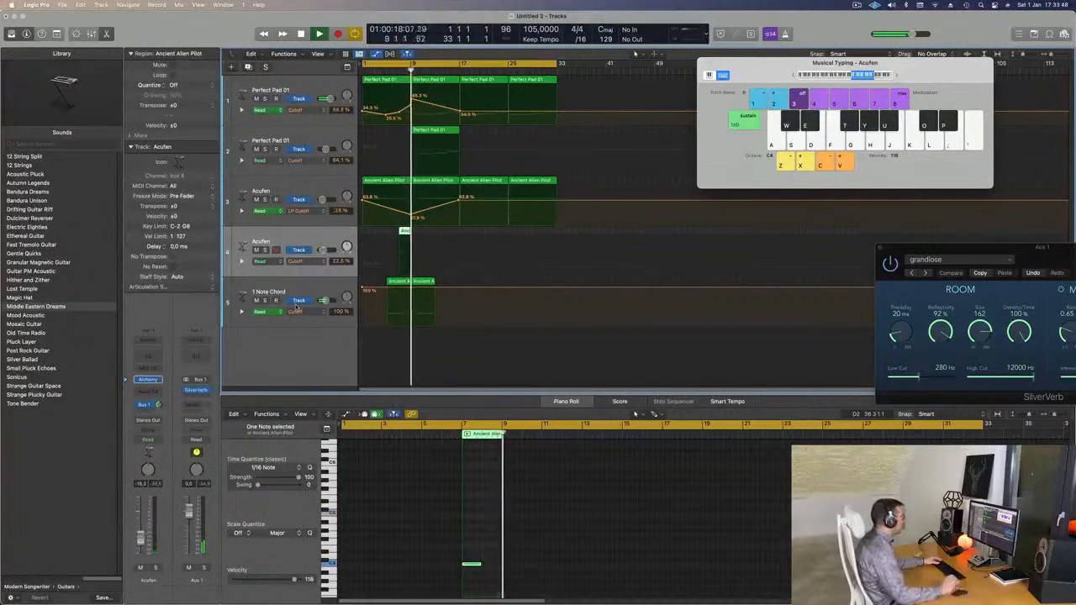
- Automate the duplicated Perfect Pad 01 track's cutoff to rise from 64.1% at bar 9 to about 76% at bar 17
{"action": "left_click", "coordinate": [413, 151]}
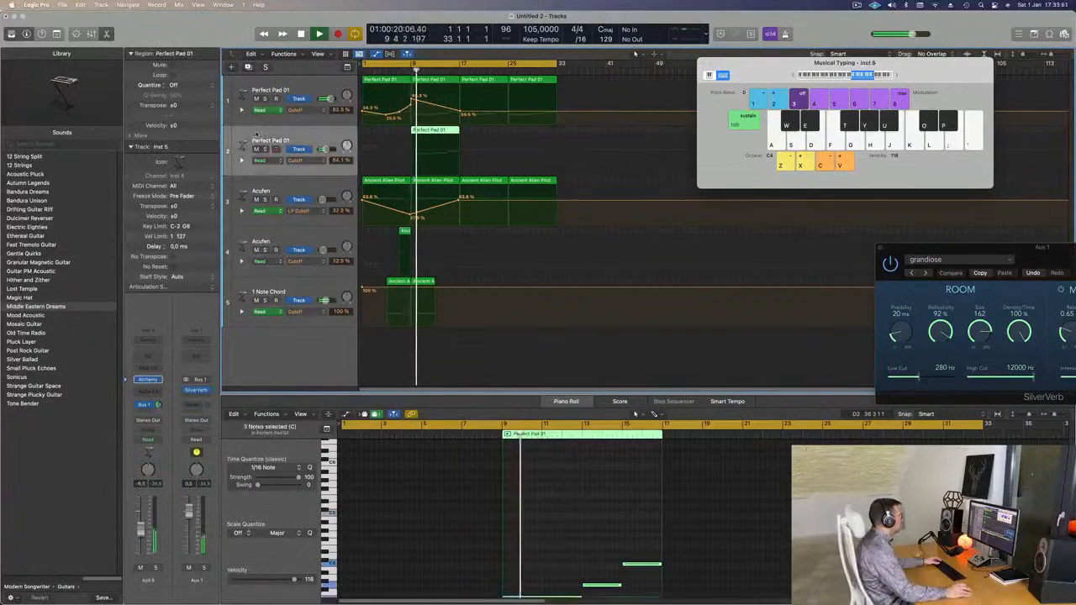
{"action": "left_click", "coordinate": [412, 151]}
{"action": "left_click", "coordinate": [411, 151]}
{"action": "left_click_drag", "start_coordinate": [460, 152], "coordinate": [459, 145]}
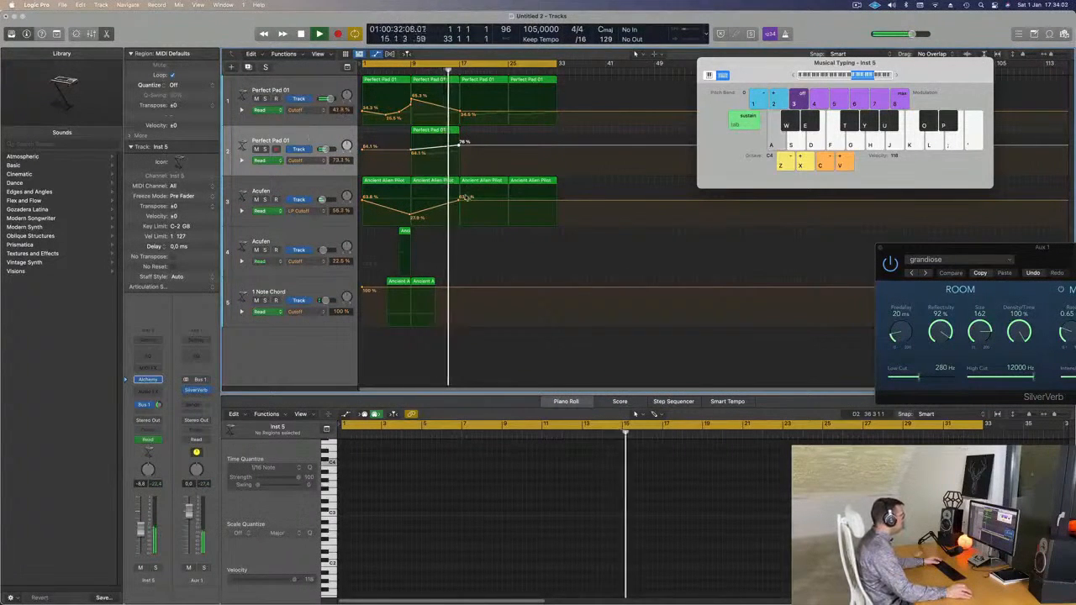
- Delete the Ancient Alien Pilot region at bar 17 and lower the first Perfect Pad 01 track's bar 17 cutoff point to 22.6%
{"action": "left_click", "coordinate": [472, 183]}
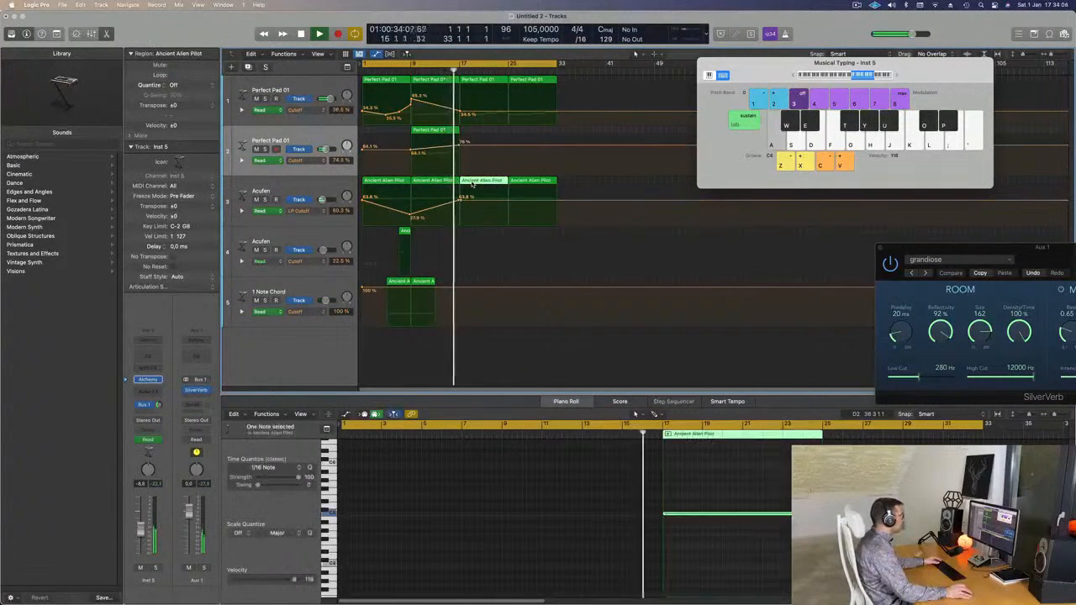
{"action": "key", "text": "Delete"}
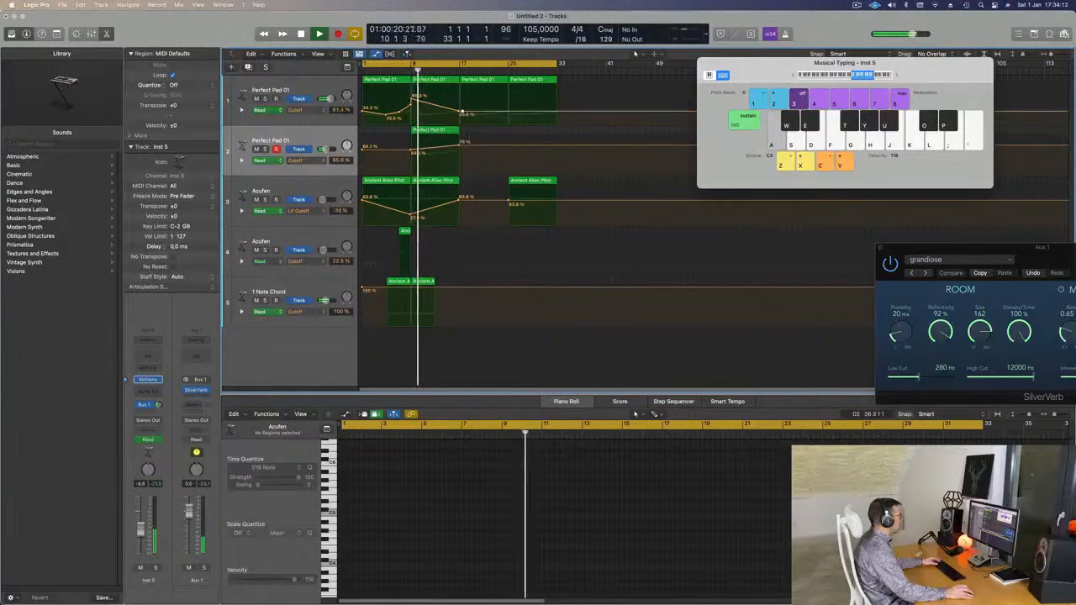
{"action": "left_click_drag", "start_coordinate": [461, 112], "coordinate": [462, 119]}
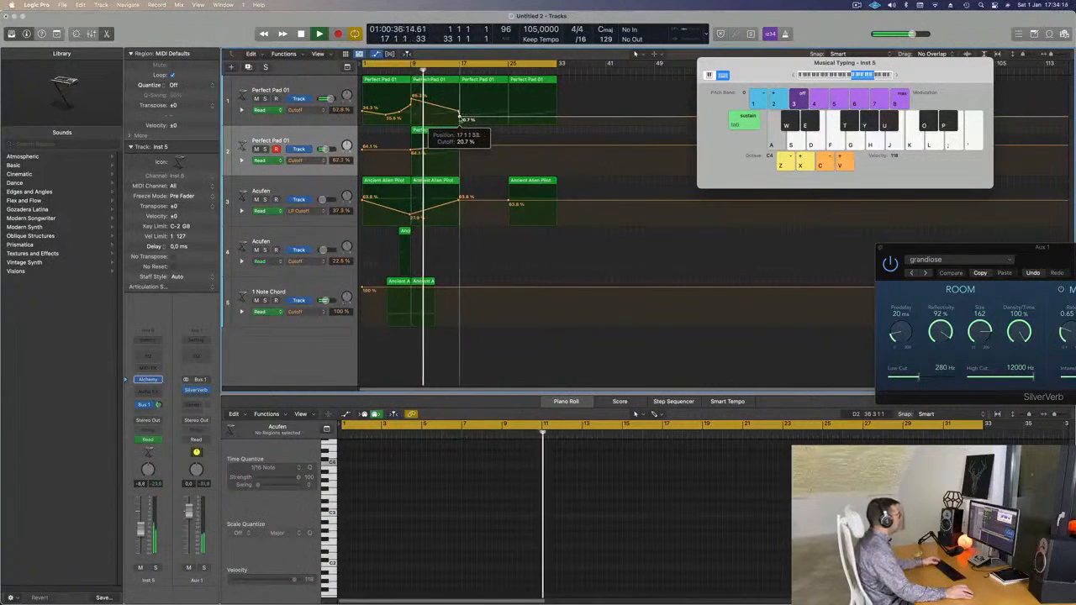
- Duplicate the first Perfect Pad 01 track and copy its regions at bars 17 and 25 onto the new track
{"action": "left_click", "coordinate": [324, 88]}
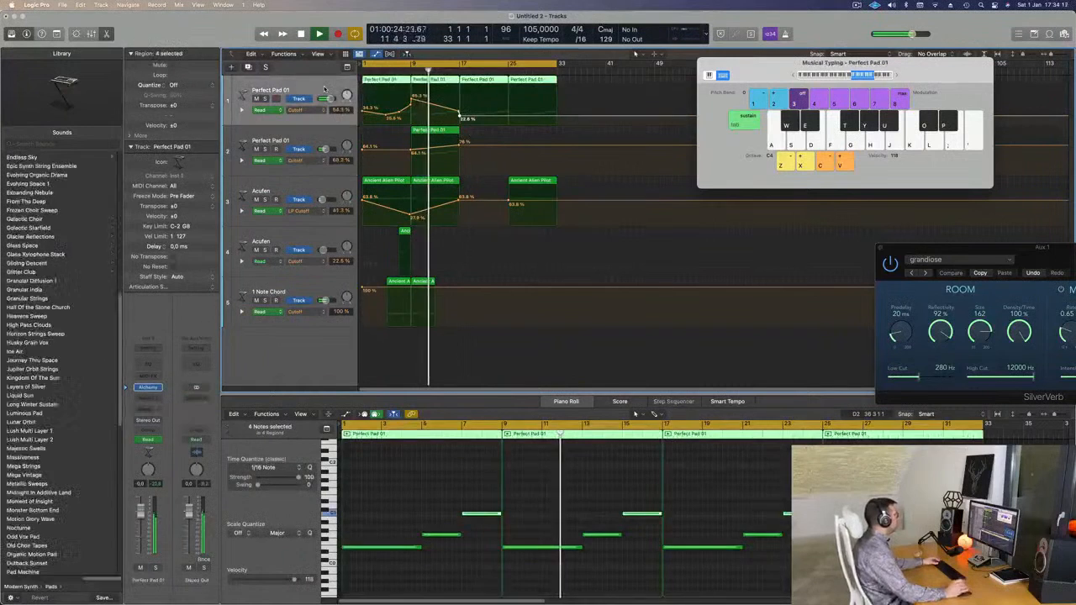
{"action": "key", "text": "super+d"}
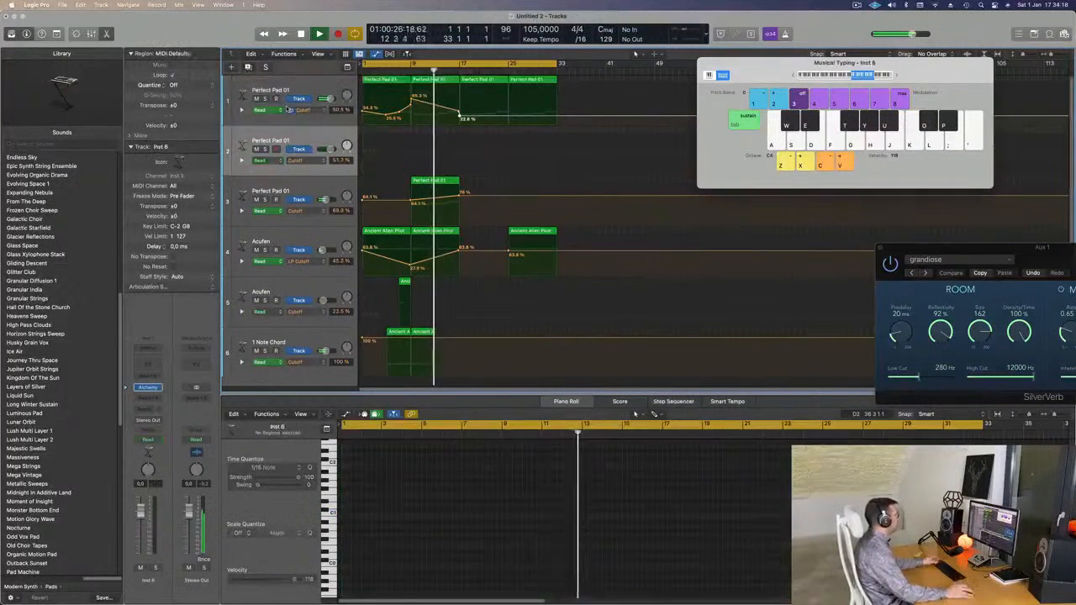
{"action": "left_click_drag", "start_coordinate": [571, 82], "coordinate": [489, 144]}
{"action": "scroll", "coordinate": [721, 497], "scroll_direction": "down", "scroll_amount": 5}
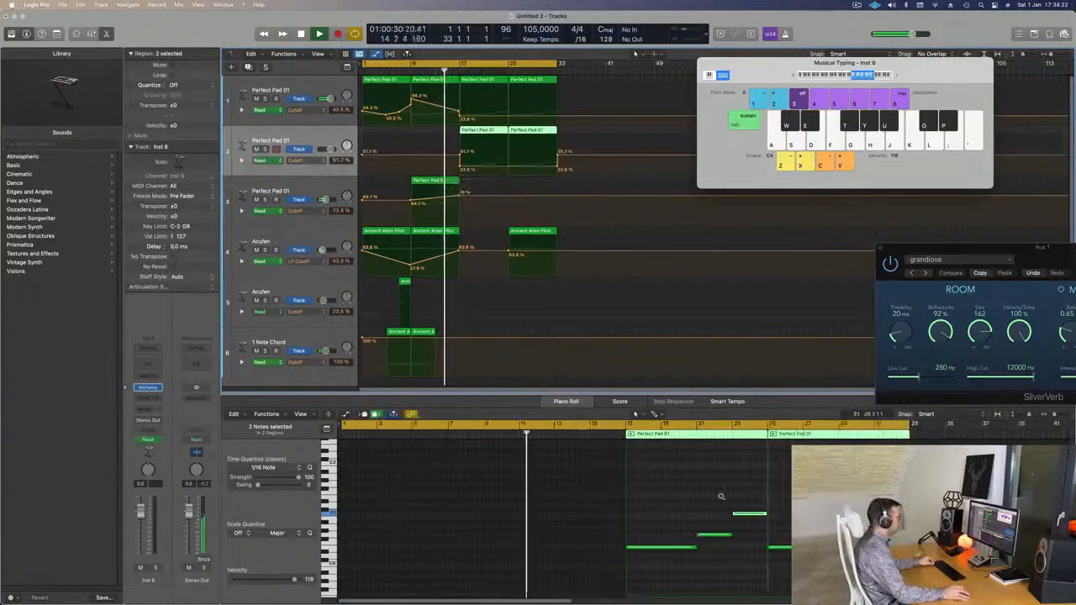
- Copy all notes in the two duplicated regions up an octave and delete the new track's cutoff automation
{"action": "scroll", "coordinate": [529, 501], "scroll_direction": "up", "scroll_amount": 3}
{"action": "scroll", "coordinate": [529, 500], "scroll_direction": "up", "scroll_amount": 3}
{"action": "left_click_drag", "start_coordinate": [420, 493], "coordinate": [800, 598]}
{"action": "scroll", "coordinate": [392, 518], "scroll_direction": "left", "scroll_amount": 5}
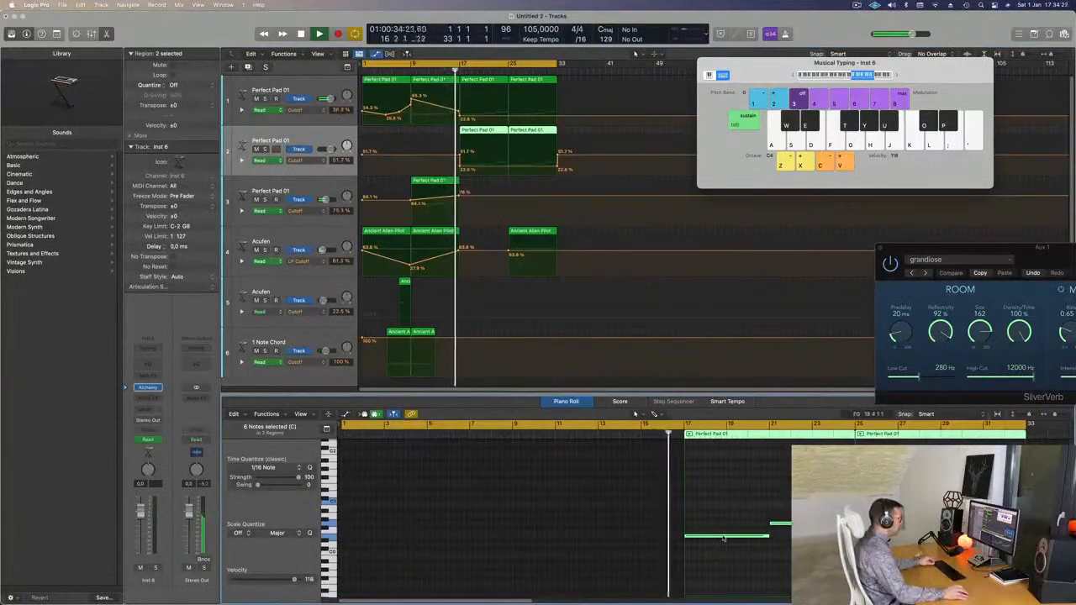
{"action": "left_click_drag", "start_coordinate": [723, 539], "coordinate": [725, 492]}
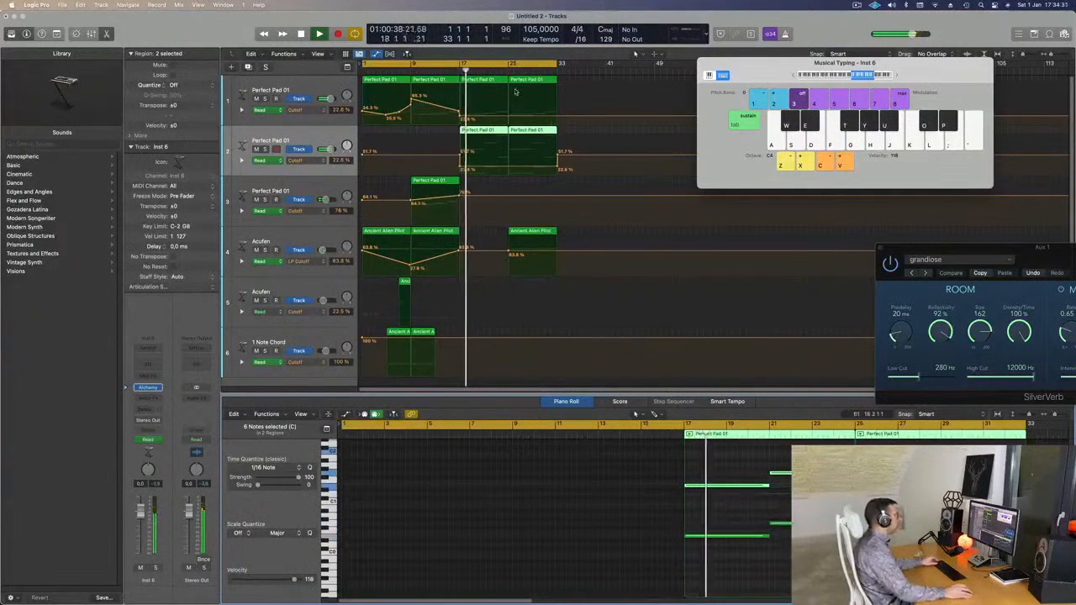
{"action": "left_click", "coordinate": [308, 141]}
{"action": "key", "text": "ctrl+super+BackSpace"}
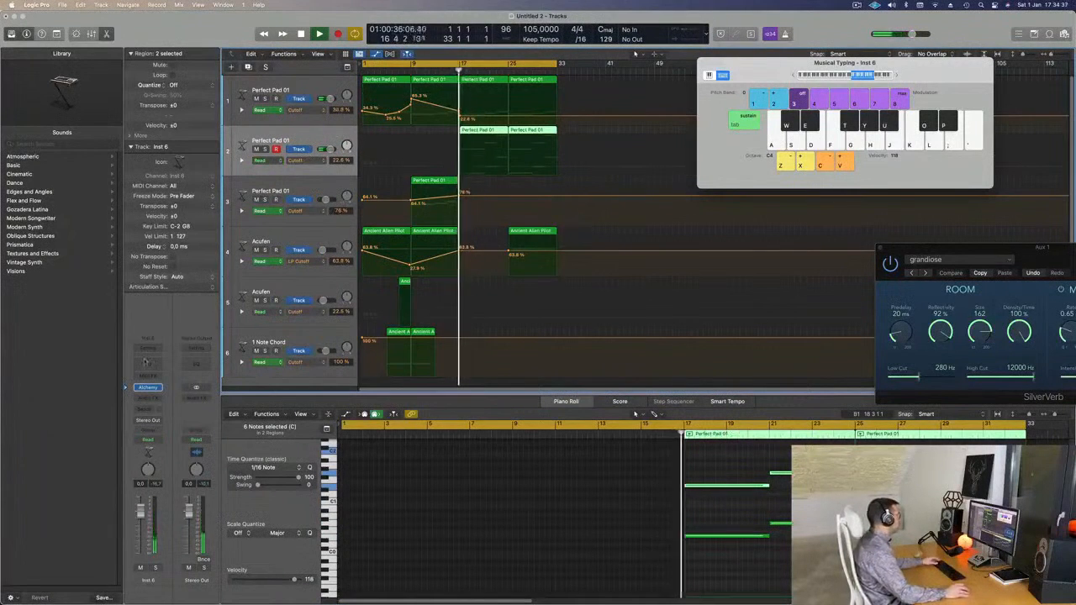
- Insert the Arpeggiator MIDI effect on the new Perfect Pad 01 track and move its window clear of the arrangement
{"action": "left_click", "coordinate": [159, 388]}
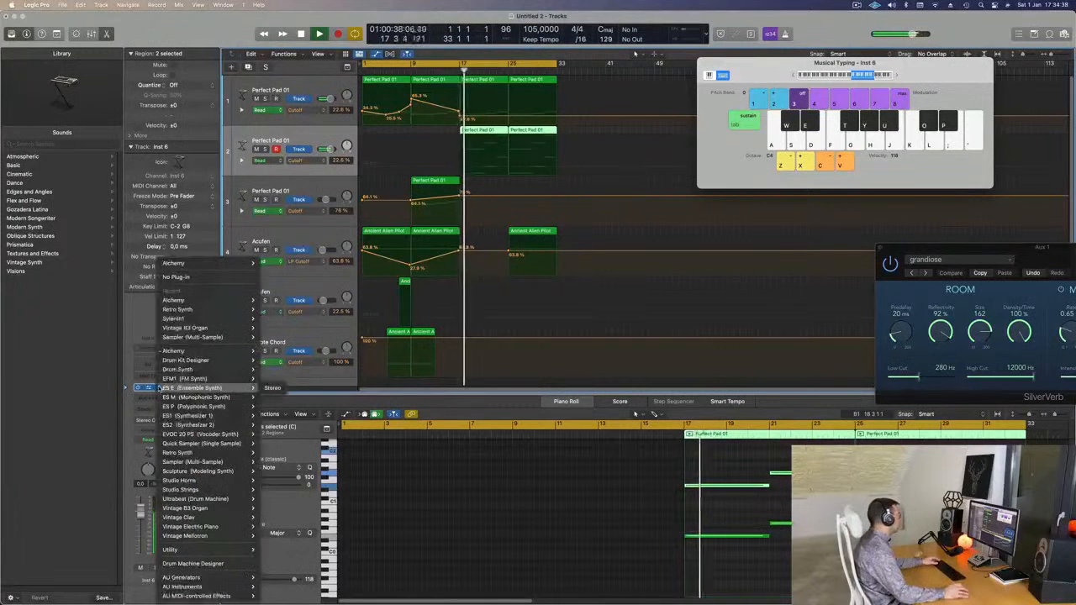
{"action": "left_click", "coordinate": [149, 353]}
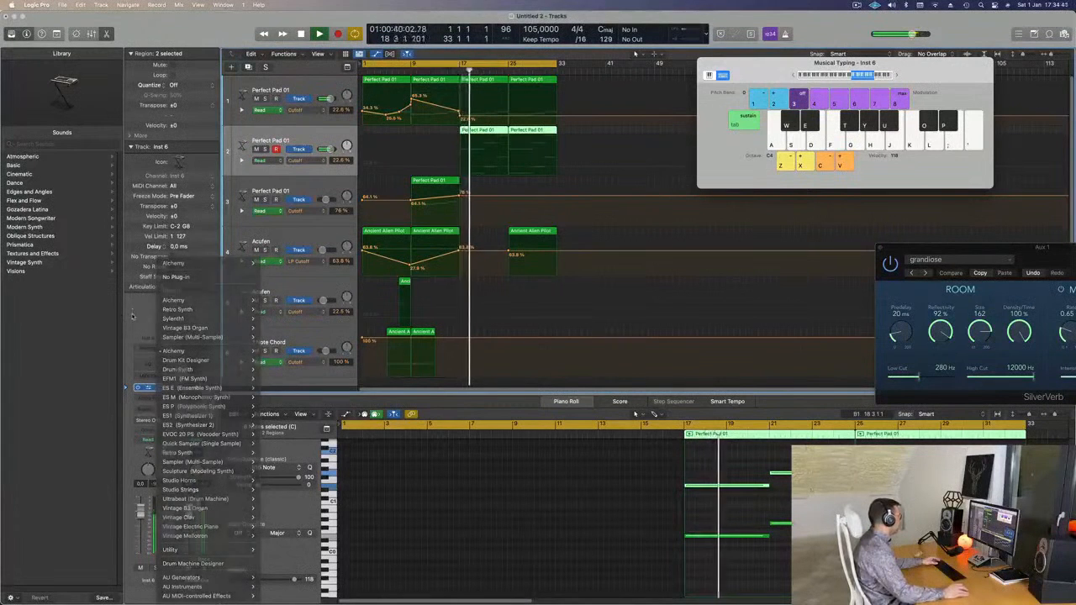
{"action": "left_click", "coordinate": [149, 353]}
{"action": "left_click", "coordinate": [150, 353]}
{"action": "left_click", "coordinate": [152, 352]}
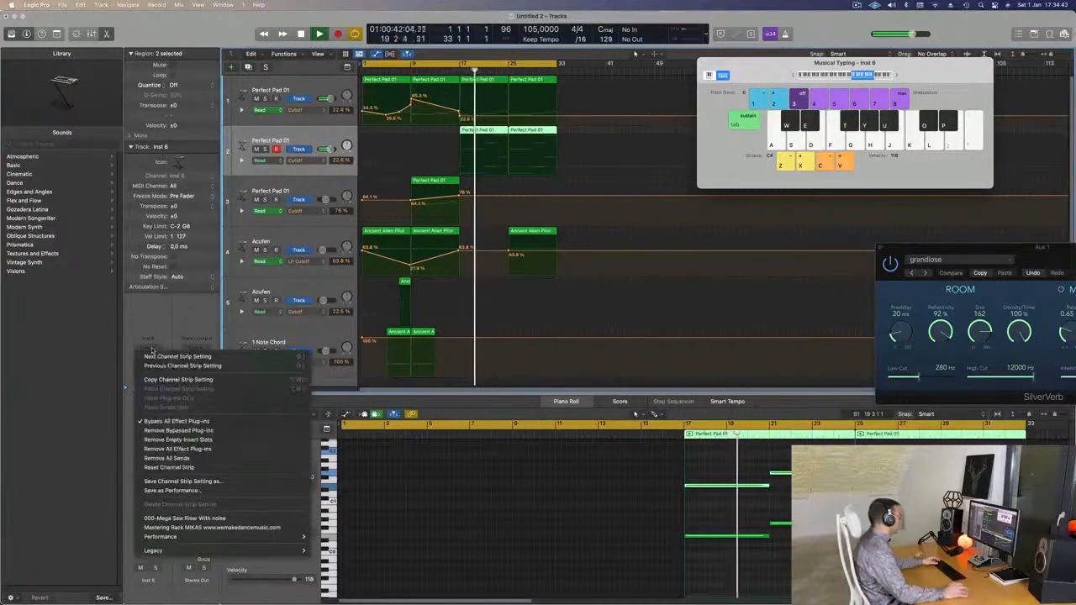
{"action": "left_click", "coordinate": [147, 352]}
{"action": "left_click", "coordinate": [149, 378]}
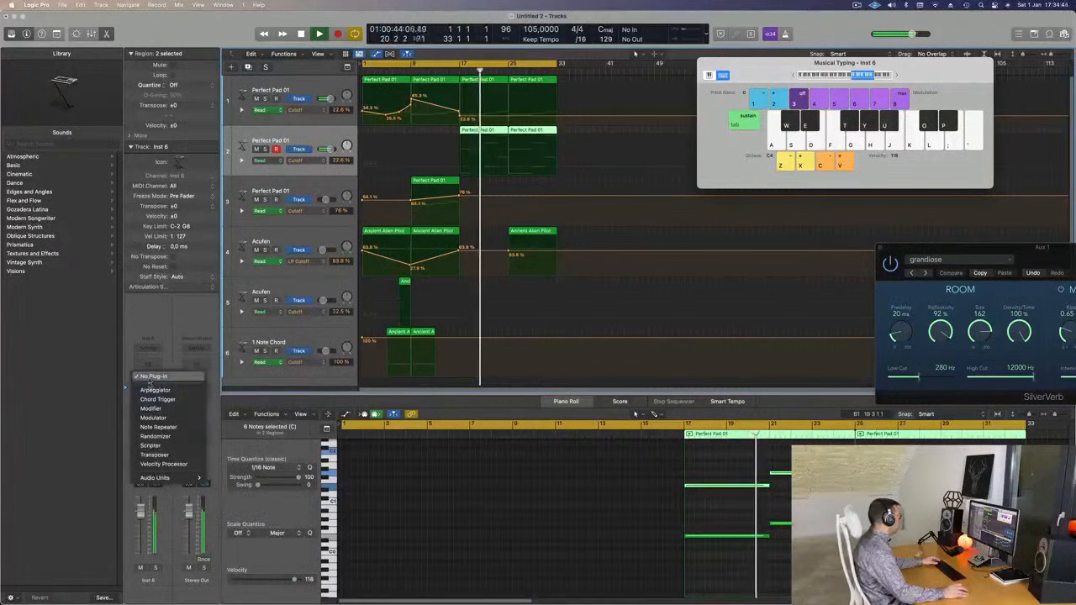
{"action": "left_click", "coordinate": [155, 391]}
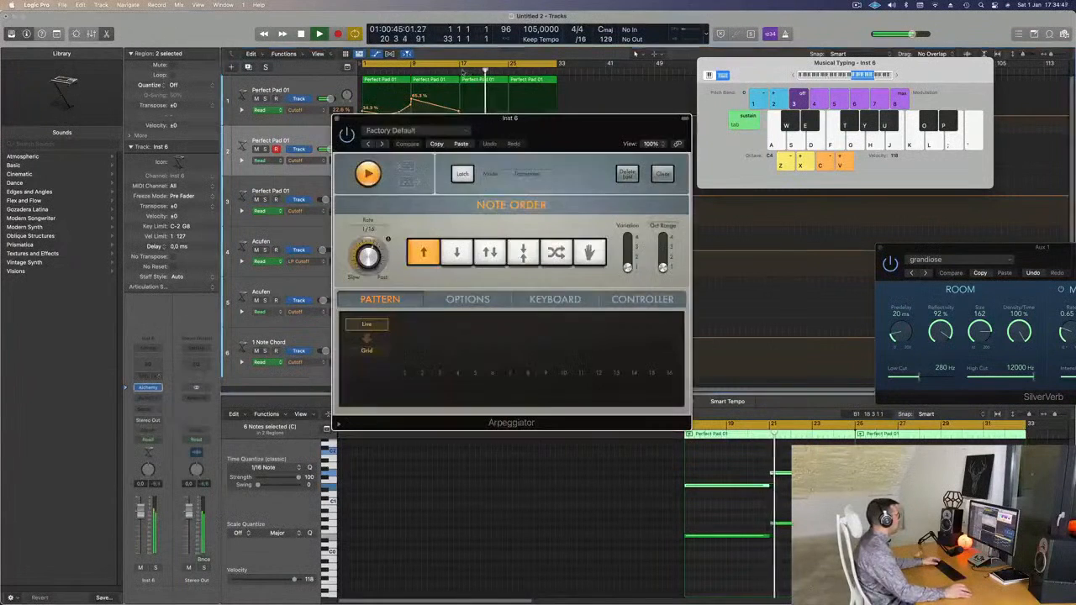
{"action": "left_click_drag", "start_coordinate": [509, 129], "coordinate": [747, 116]}
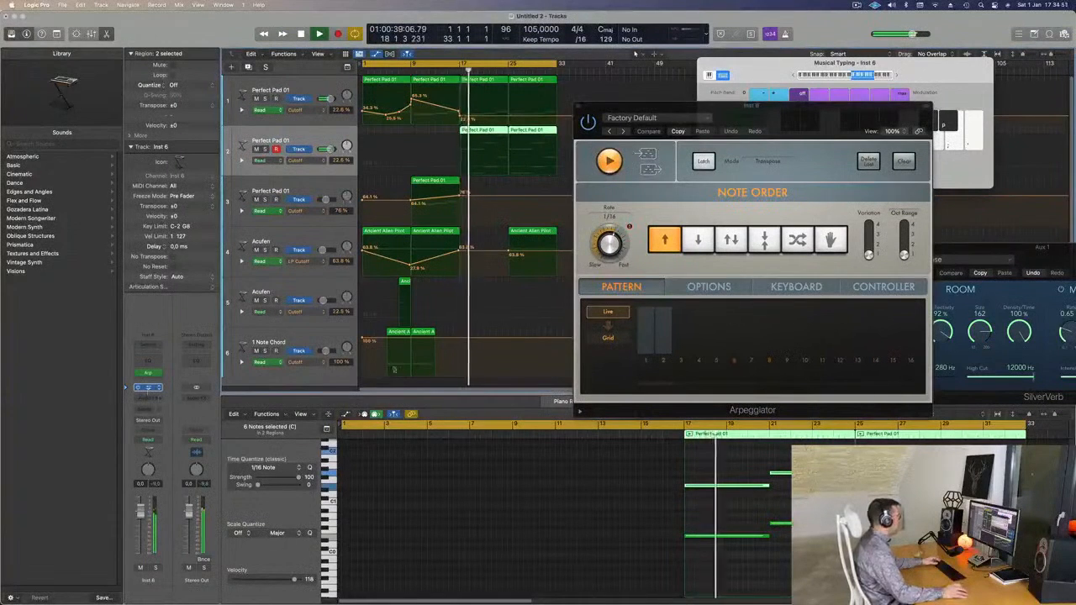
- Close the Arpeggiator window and raise the Delay in the new track's Alchemy instrument
{"action": "left_click_drag", "start_coordinate": [622, 138], "coordinate": [846, 138]}
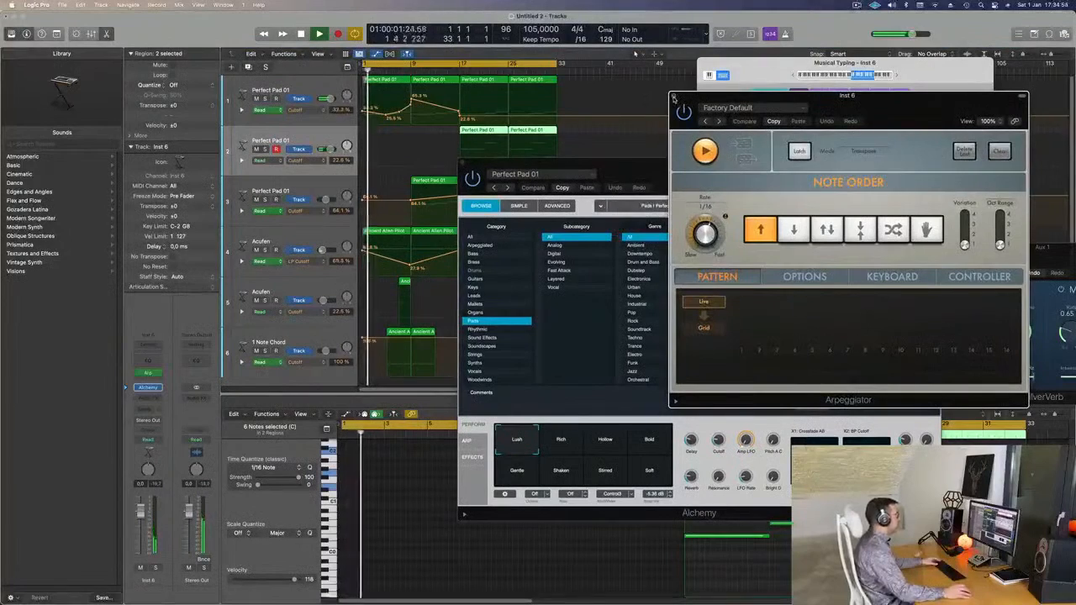
{"action": "left_click", "coordinate": [673, 98]}
{"action": "left_click_drag", "start_coordinate": [741, 170], "coordinate": [838, 46]}
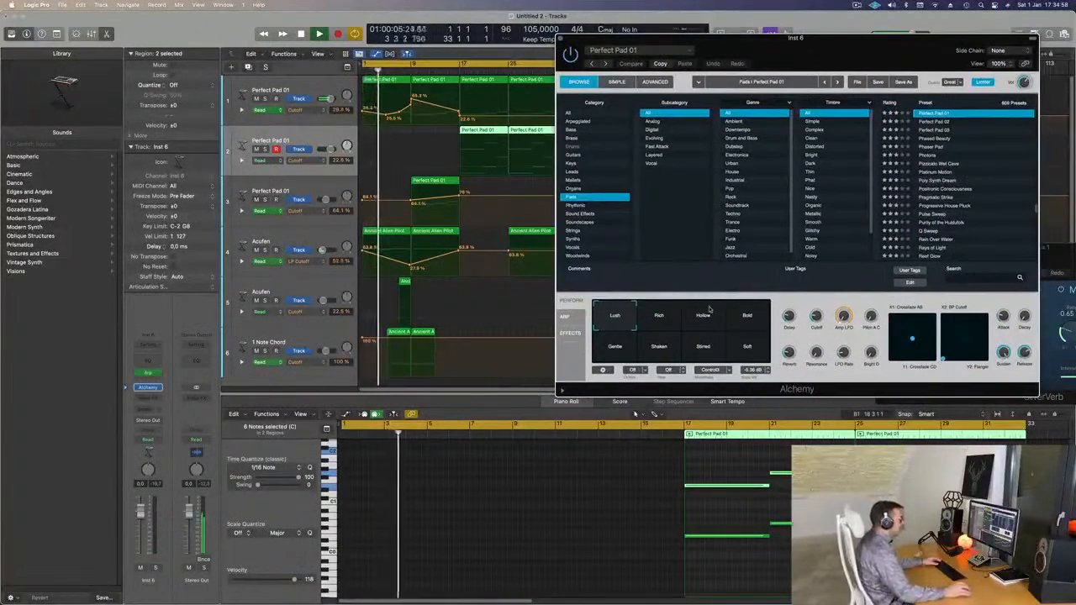
{"action": "left_click_drag", "start_coordinate": [792, 315], "coordinate": [793, 312]}
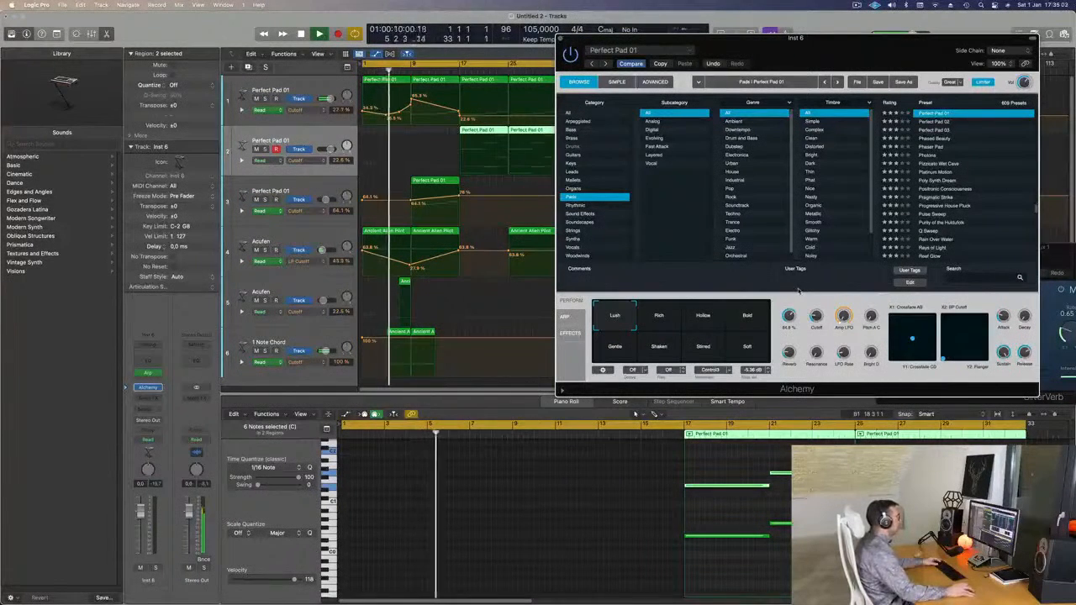
- Move the cycle range's start to bar 17, play from there and solo the arpeggiated track
{"action": "left_click_drag", "start_coordinate": [365, 65], "coordinate": [462, 65]}
{"action": "key", "text": "space"}
{"action": "left_click_drag", "start_coordinate": [639, 38], "coordinate": [551, 42]}
{"action": "key", "text": "space"}
{"action": "key", "text": "space"}
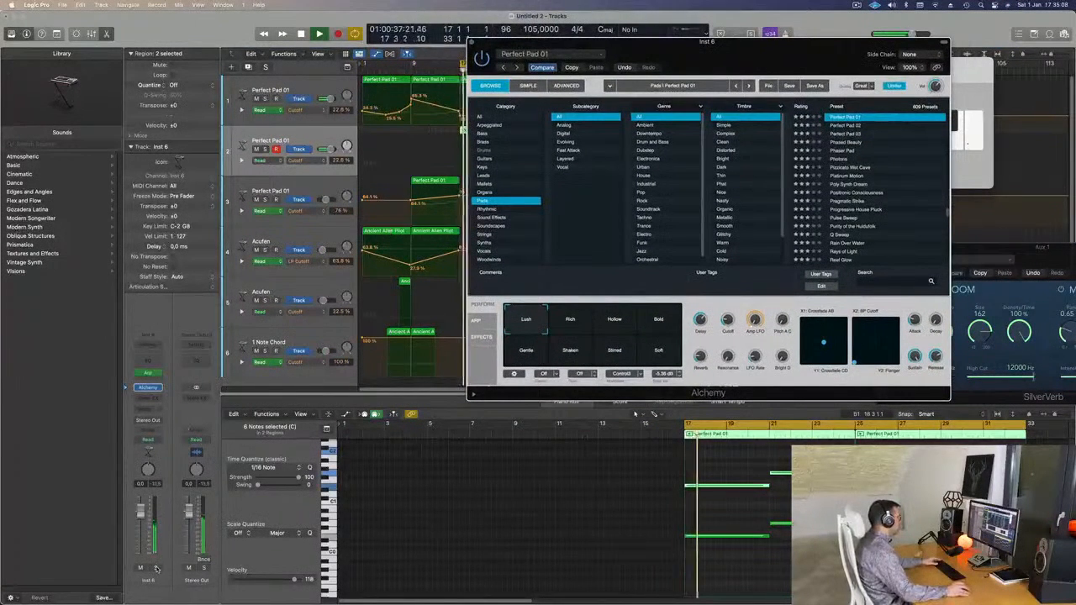
{"action": "left_click", "coordinate": [156, 568]}
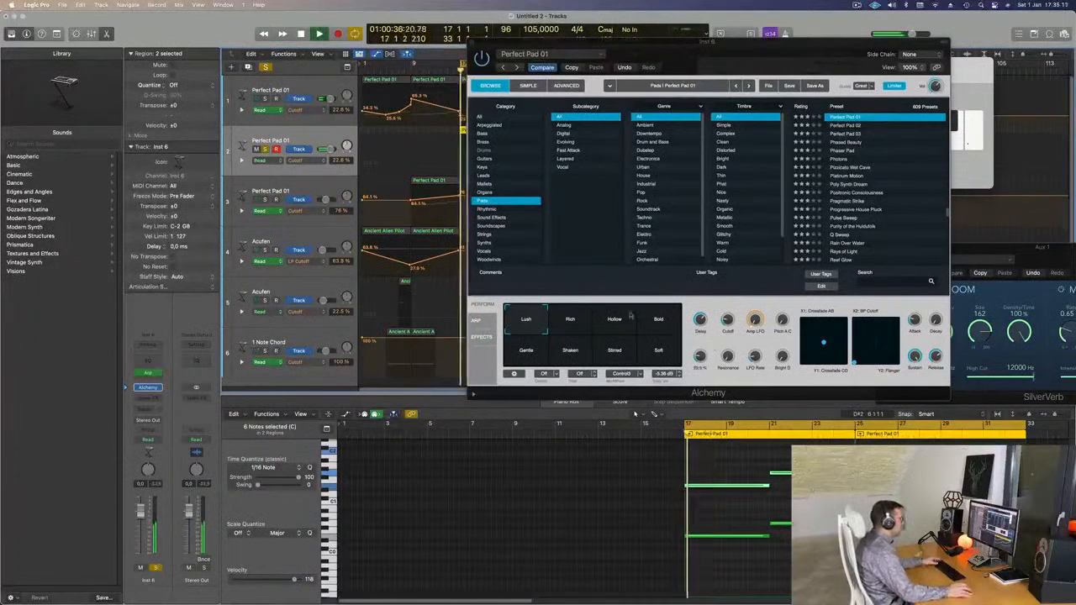
- Load the 80s Pop Electric Piano preset from Alchemy's Keys category, replay the section and unsolo the track
{"action": "left_click", "coordinate": [483, 166]}
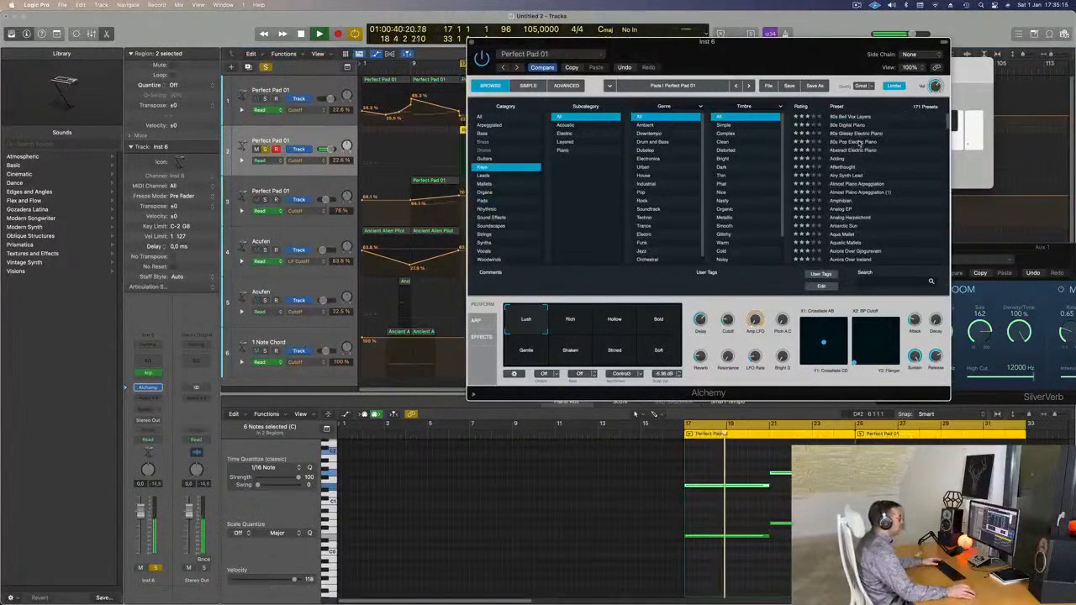
{"action": "key", "text": "space"}
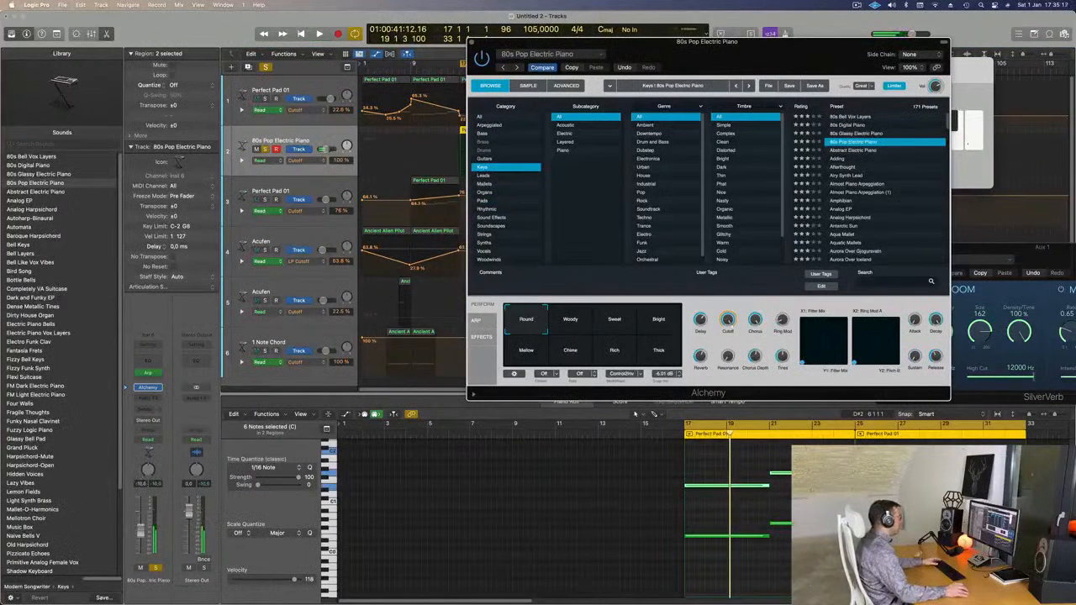
{"action": "key", "text": "space"}
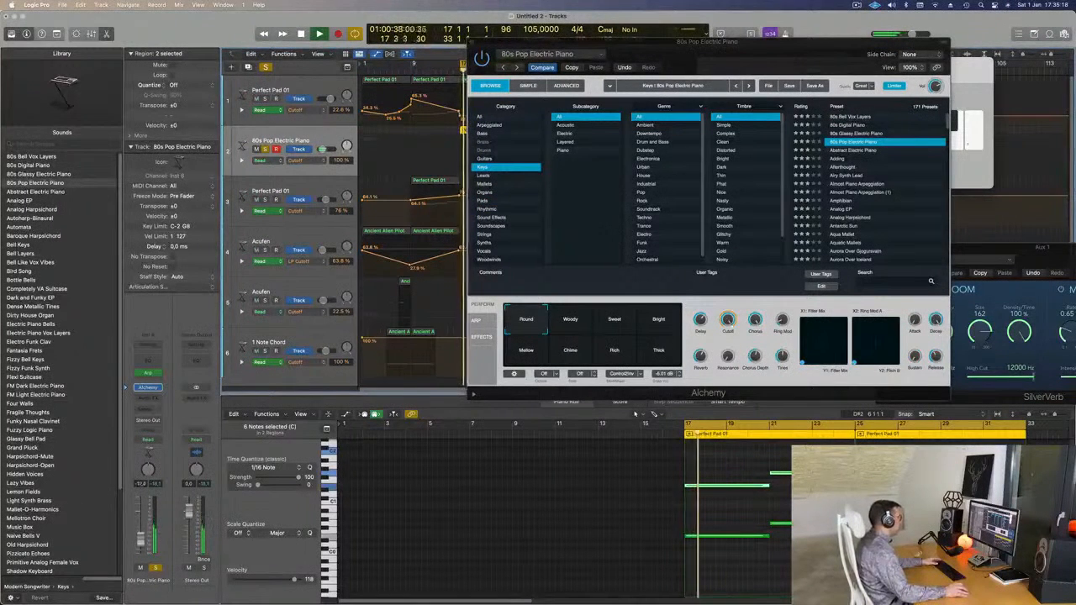
{"action": "left_click", "coordinate": [156, 569]}
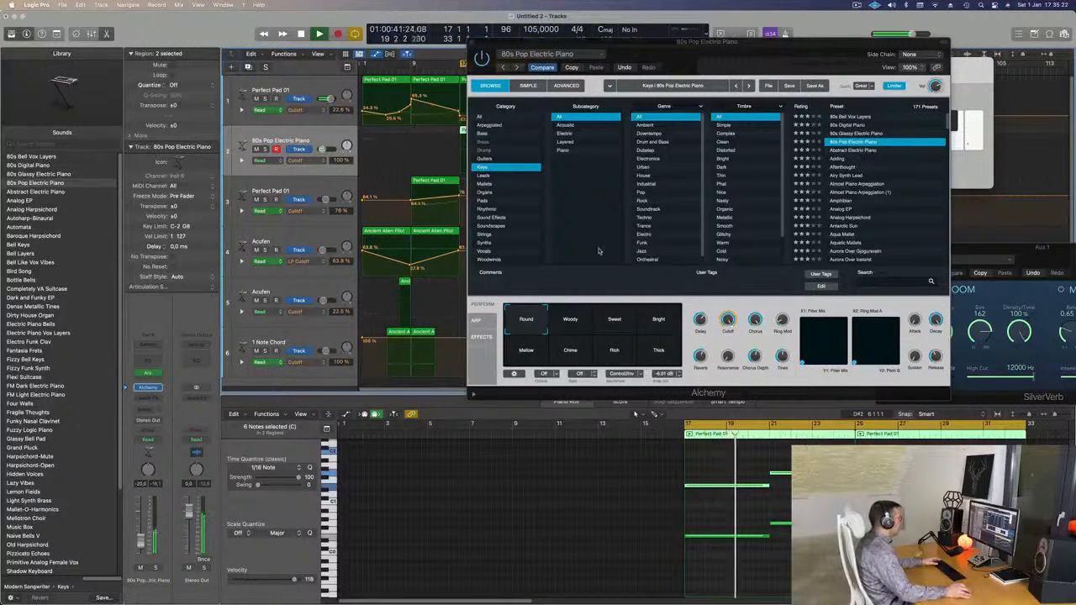
- Audition the 80s Pop Electric Piano's performance variations during playback, switching to Rich
{"action": "left_click_drag", "start_coordinate": [570, 331], "coordinate": [648, 305]}
{"action": "left_click", "coordinate": [705, 300]}
{"action": "left_click", "coordinate": [737, 300]}
{"action": "left_click", "coordinate": [737, 326]}
{"action": "left_click", "coordinate": [604, 327]}
{"action": "left_click", "coordinate": [522, 367]}
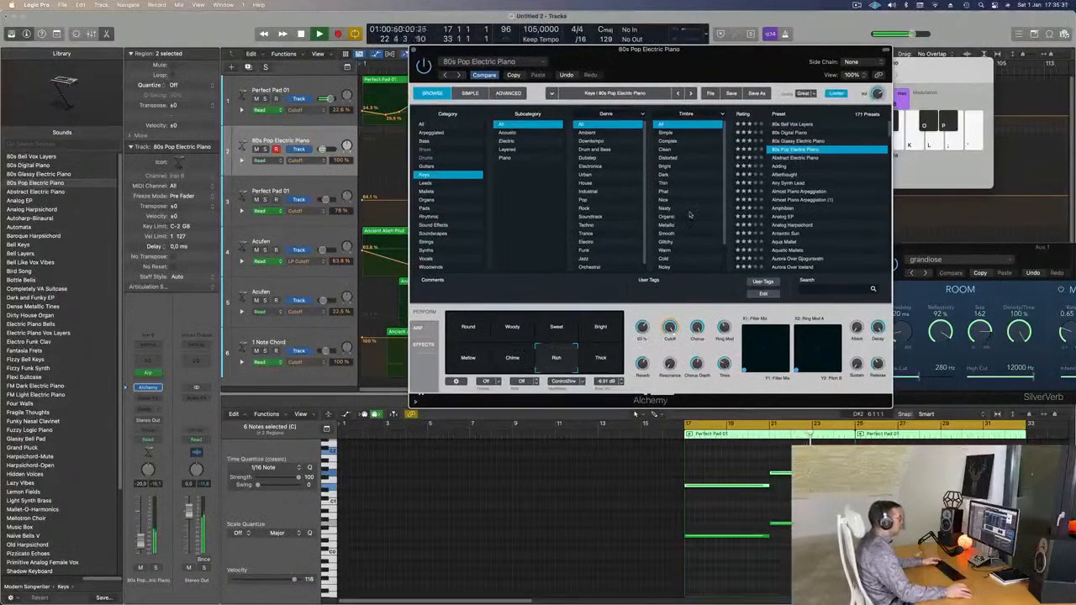
- Try the Abstract Electric Piano, Almost Piano Arpeggiation and Analog EP presets on the arpeggiated track
{"action": "left_click", "coordinate": [804, 160]}
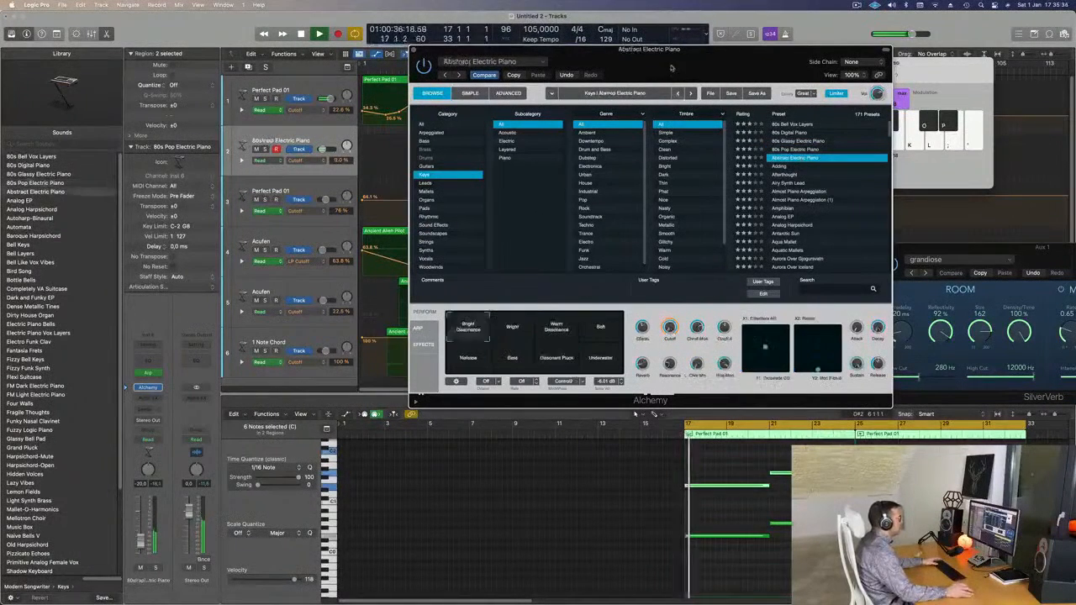
{"action": "left_click", "coordinate": [806, 219]}
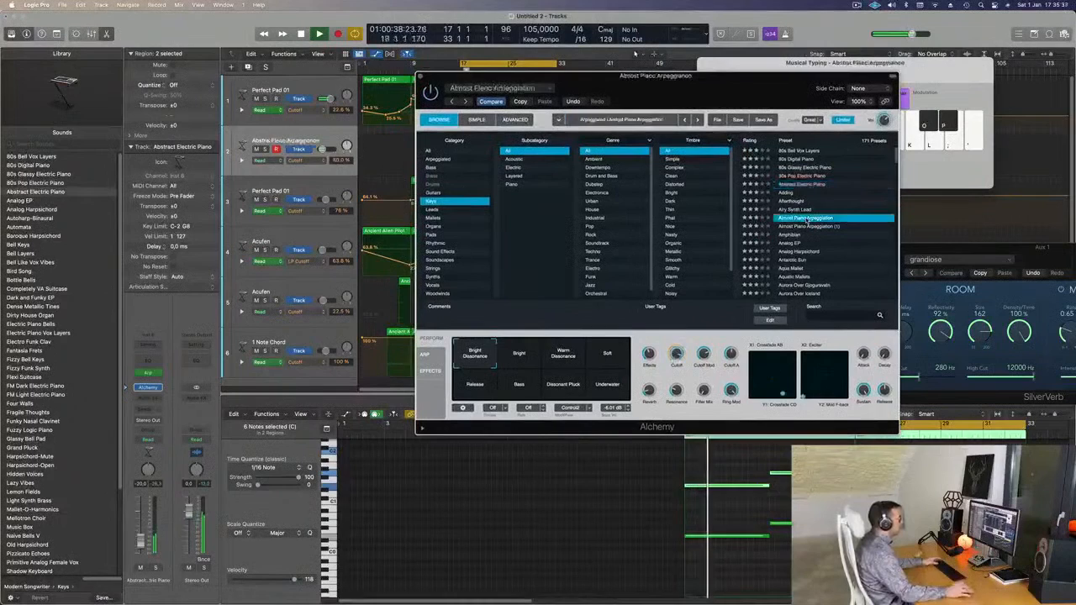
{"action": "left_click", "coordinate": [795, 243]}
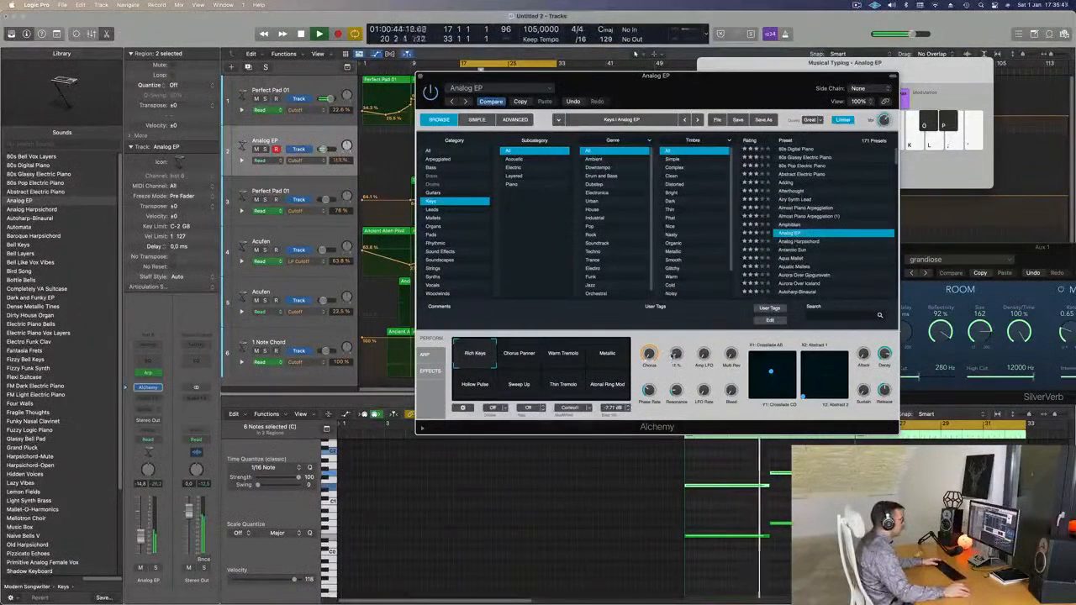
- Audition Analog EP's performance variations, from Chorus Panner and Warm Tremolo through Hollow Pulse, Thin Tremolo and Atonal Ring Mod
{"action": "left_click", "coordinate": [529, 354]}
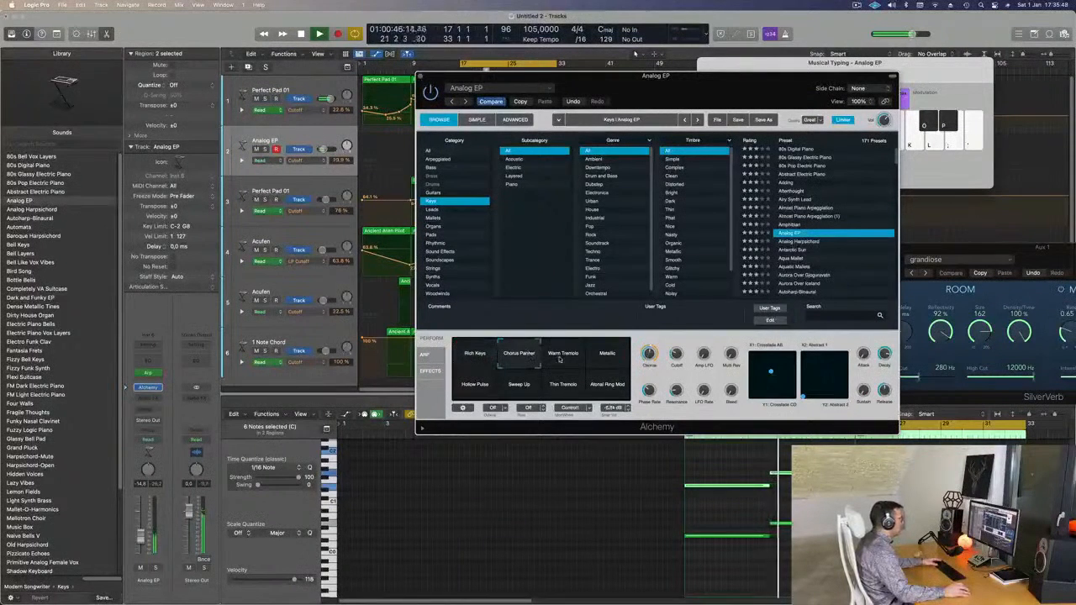
{"action": "left_click", "coordinate": [566, 356]}
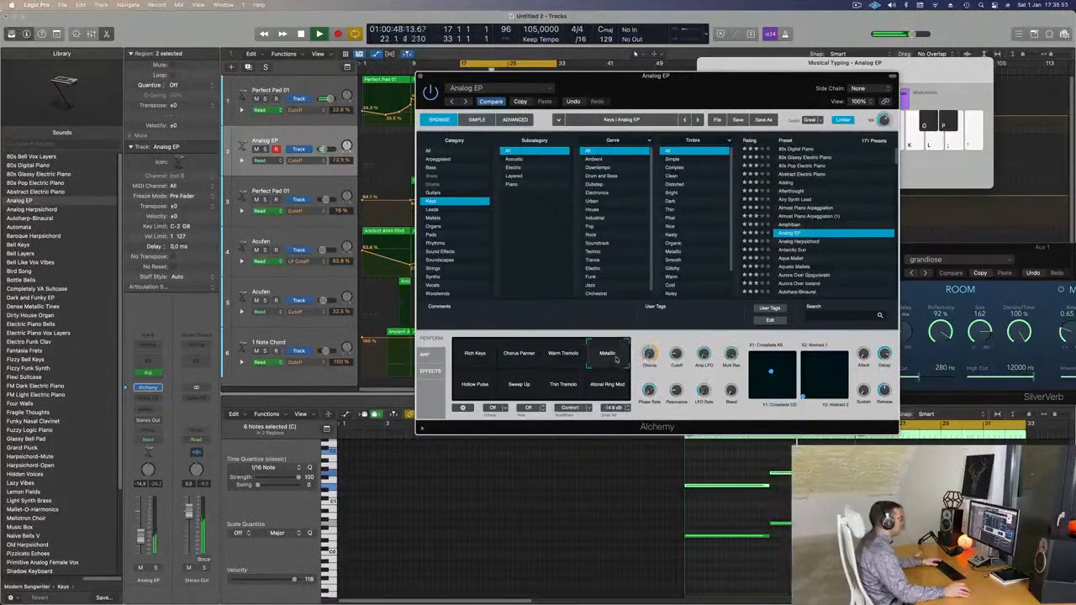
{"action": "left_click", "coordinate": [476, 390]}
{"action": "left_click", "coordinate": [561, 388]}
{"action": "left_click", "coordinate": [612, 392]}
- Load the Aquatic Mallets preset on the arpeggiated track and move the Alchemy window off the arrangement
{"action": "scroll", "coordinate": [804, 268], "scroll_direction": "down", "scroll_amount": 3}
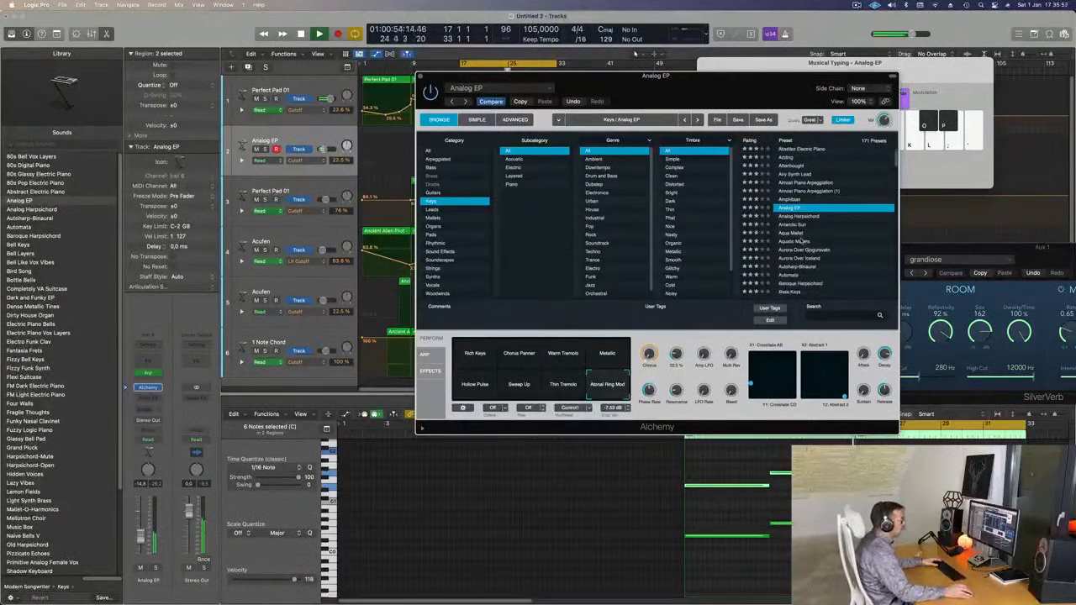
{"action": "left_click", "coordinate": [802, 241]}
{"action": "left_click_drag", "start_coordinate": [762, 77], "coordinate": [802, 21]}
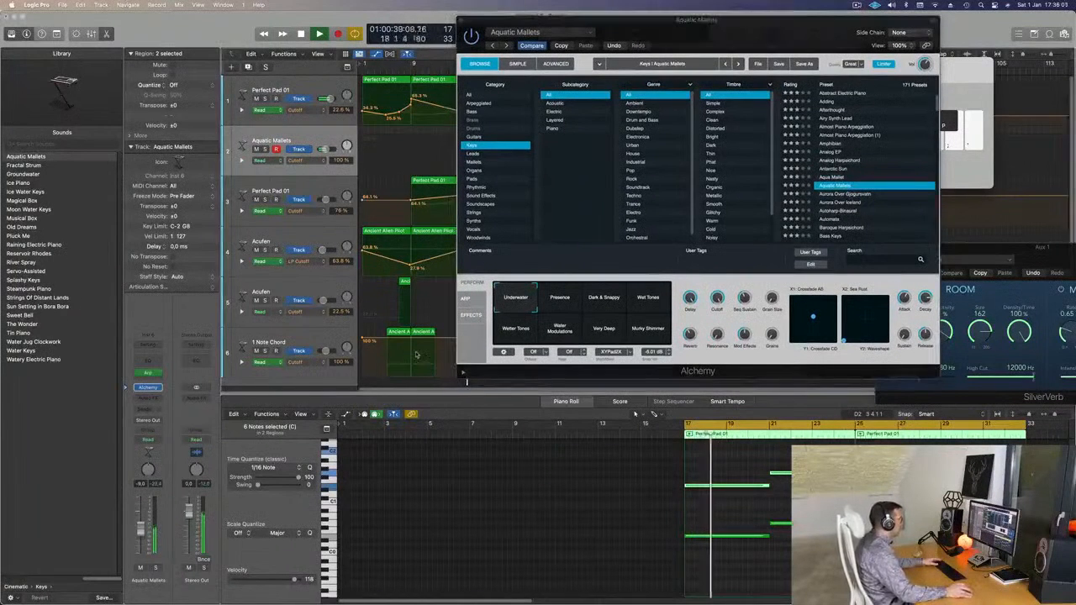
- Audition Aquatic Mallets' performance variations, from Presence, Dark & Snappy and Wet Tones through Murky Shimmer, Water Tones and Water Modulations
{"action": "left_click", "coordinate": [572, 302]}
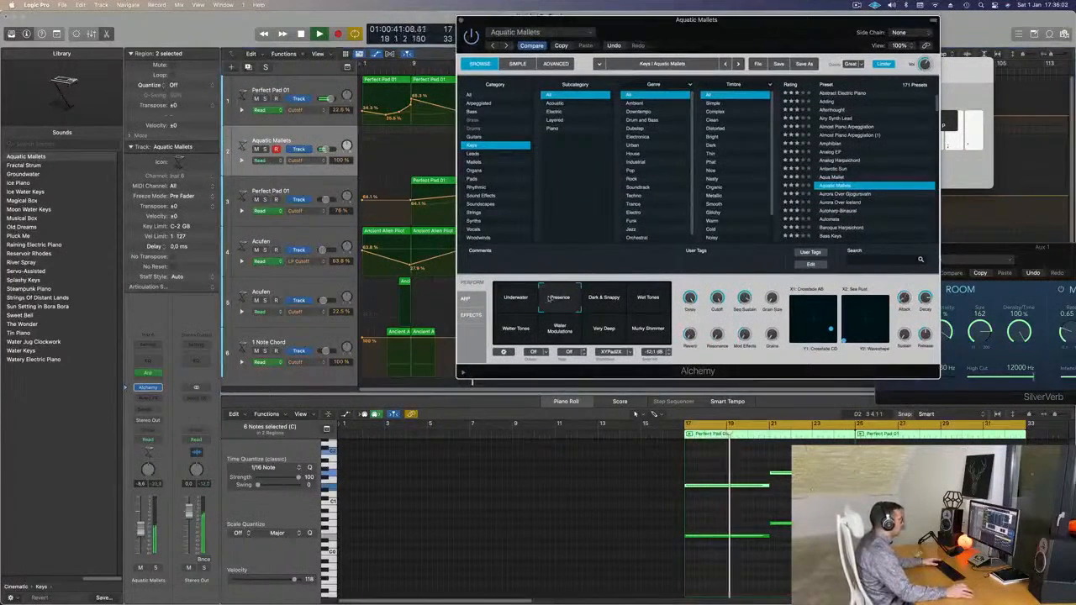
{"action": "left_click", "coordinate": [605, 299]}
{"action": "left_click", "coordinate": [643, 305]}
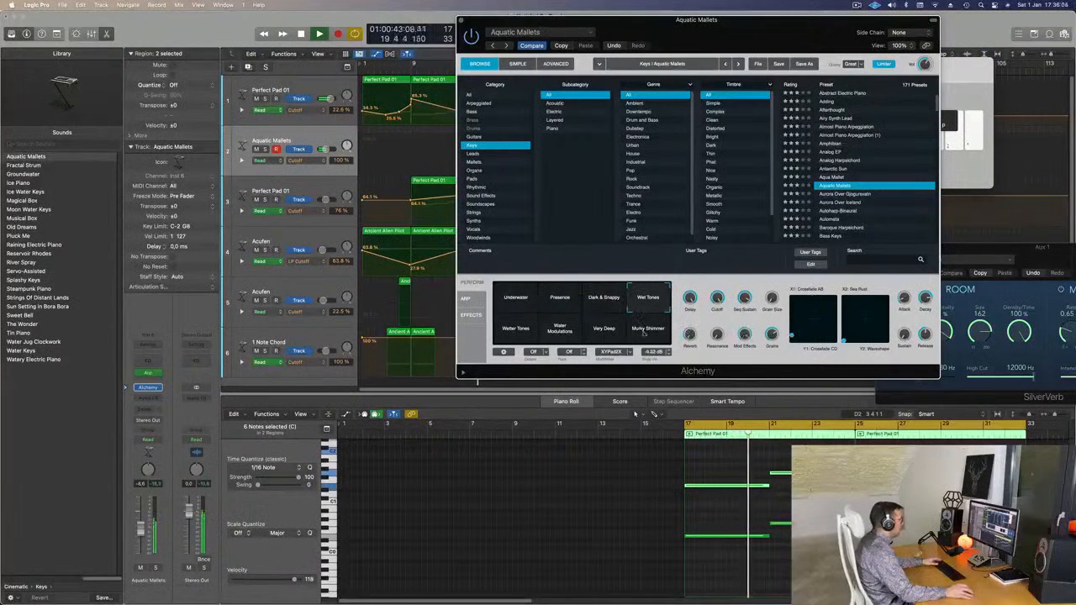
{"action": "left_click", "coordinate": [641, 332]}
{"action": "left_click", "coordinate": [507, 332]}
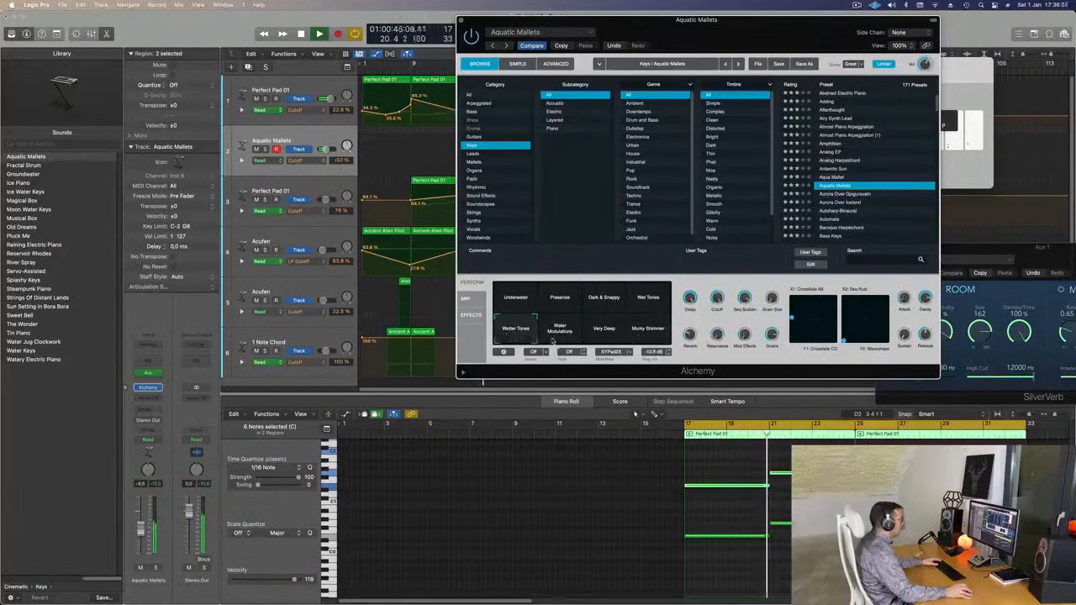
{"action": "left_click", "coordinate": [560, 330]}
- Try the Aurora Over Gjogursvatn and Baroque Harpsichord presets on the arpeggiated track, auditioning the harpsichord's Rich and Warm variations
{"action": "left_click", "coordinate": [855, 194]}
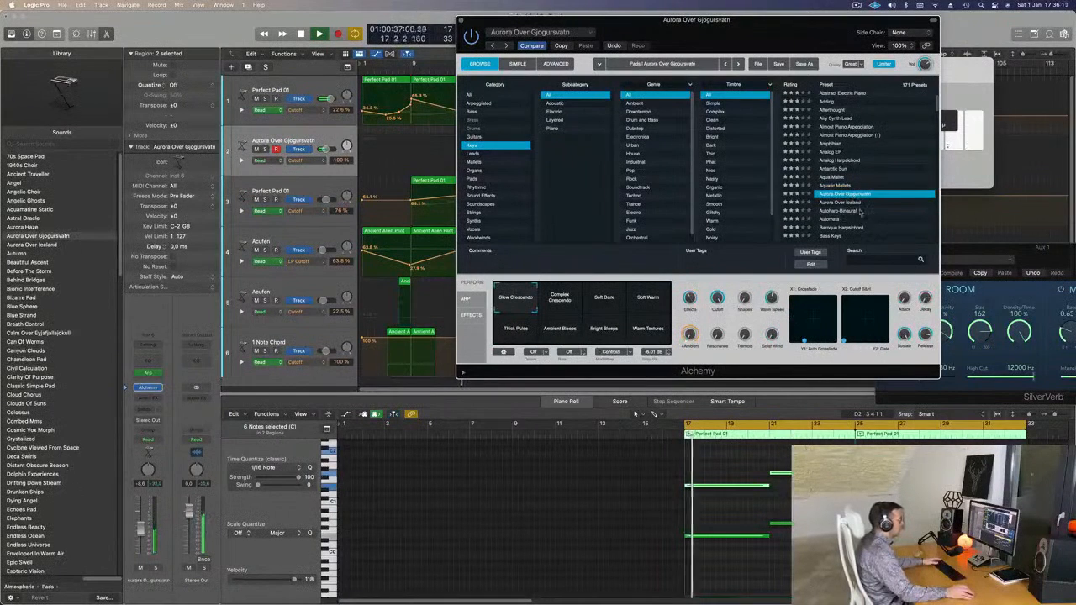
{"action": "scroll", "coordinate": [860, 211], "scroll_direction": "down", "scroll_amount": 1}
{"action": "left_click", "coordinate": [845, 208]}
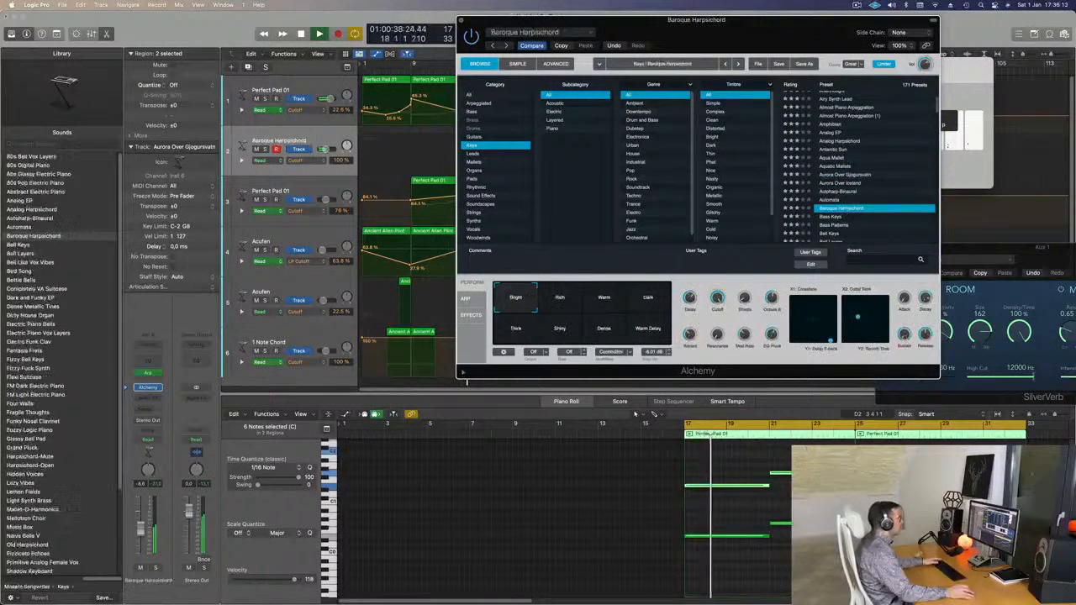
{"action": "key", "text": "space"}
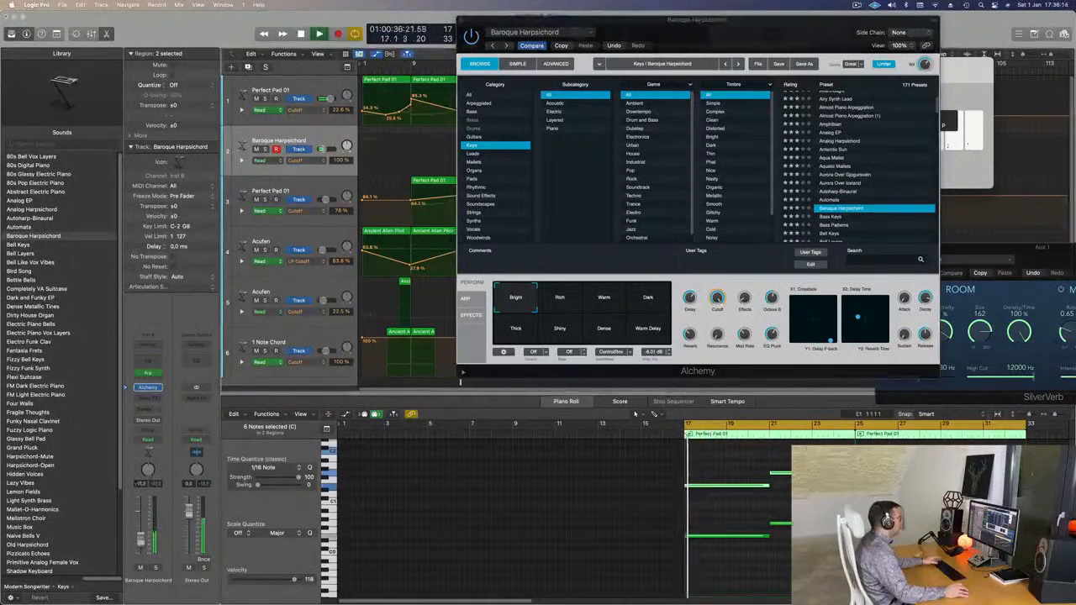
{"action": "left_click", "coordinate": [561, 301]}
{"action": "left_click", "coordinate": [604, 302]}
- Audition the Bass Keys preset with its Dark Ramp and Lush Organ variations, and load Bass Patterns
{"action": "left_click", "coordinate": [835, 216]}
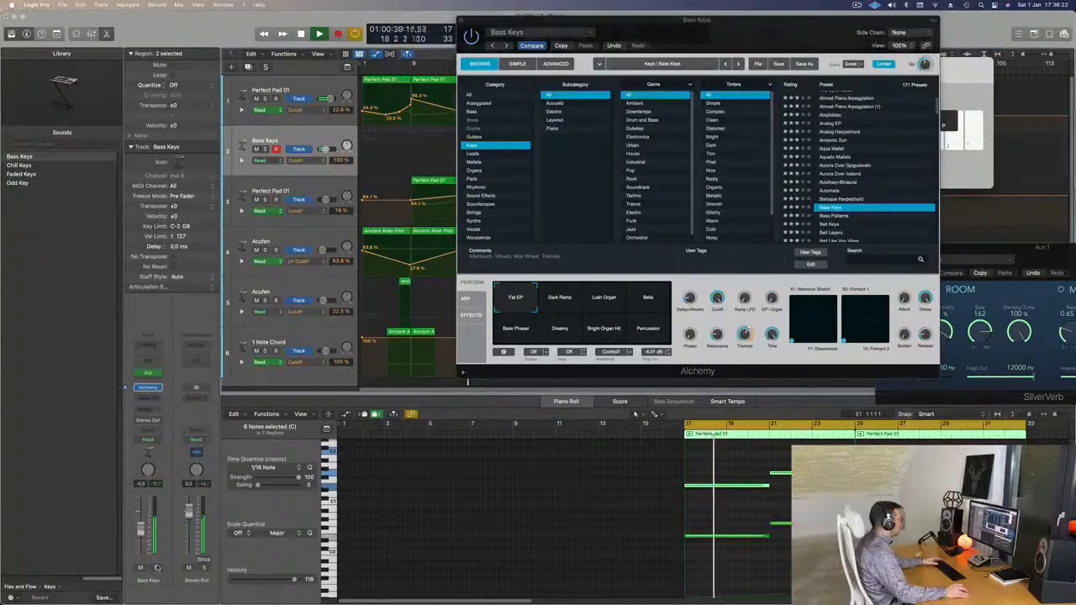
{"action": "left_click", "coordinate": [591, 303]}
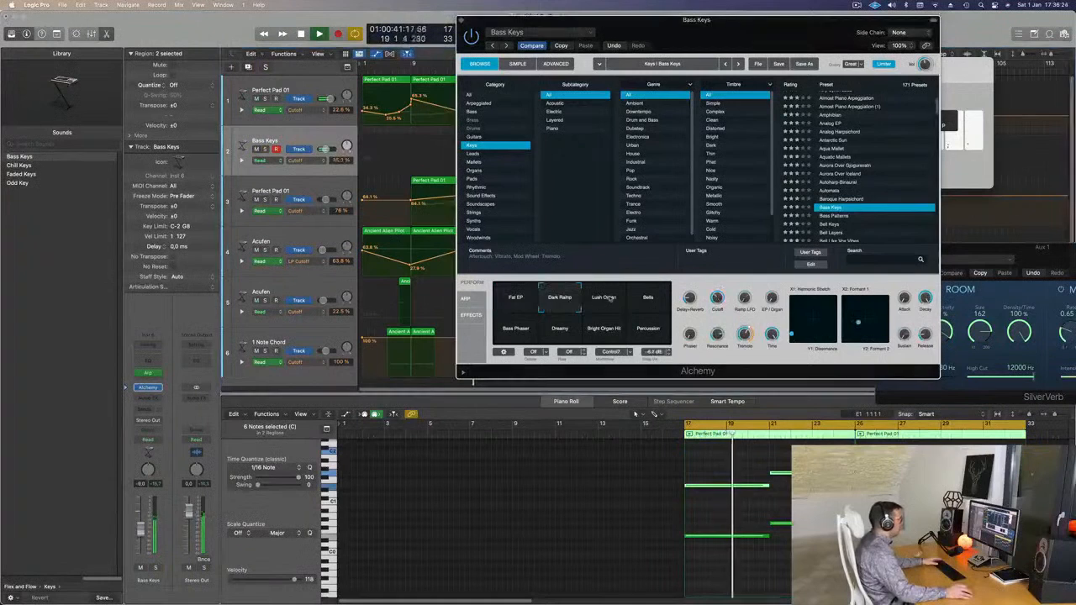
{"action": "left_click", "coordinate": [843, 216]}
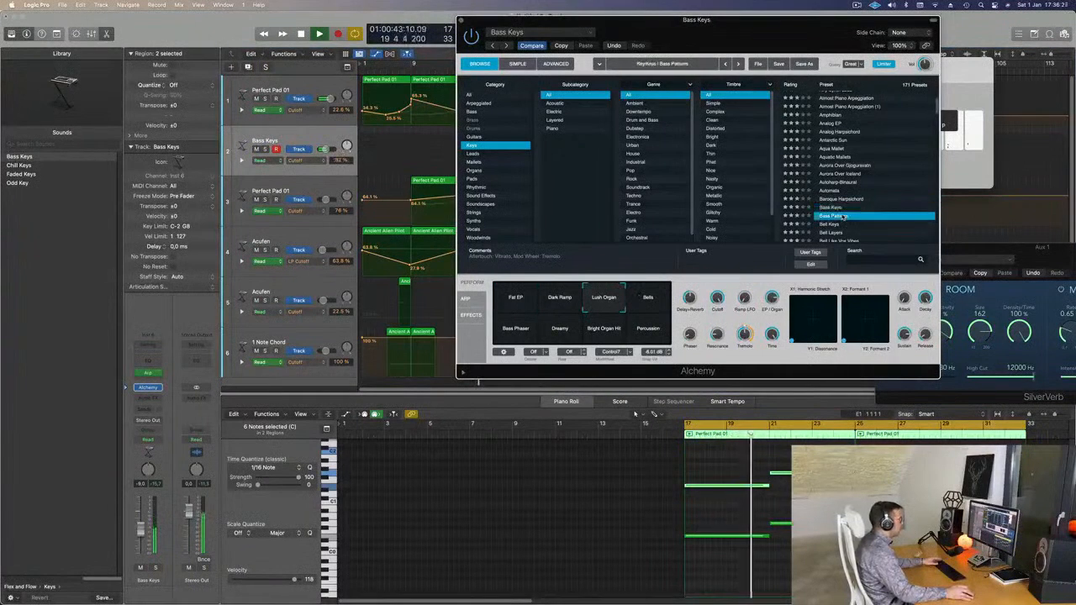
- Transpose the arpeggiated part's selected notes up by octaves in the piano roll and restart playback
{"action": "left_click", "coordinate": [662, 508]}
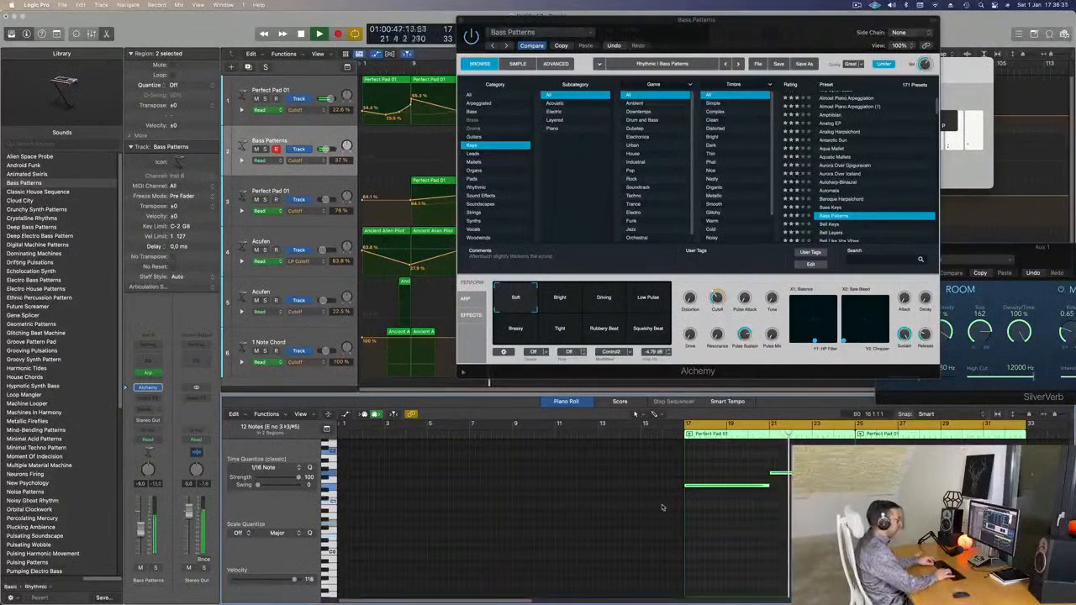
{"action": "key", "text": "alt+shift+Up"}
{"action": "key", "text": "space"}
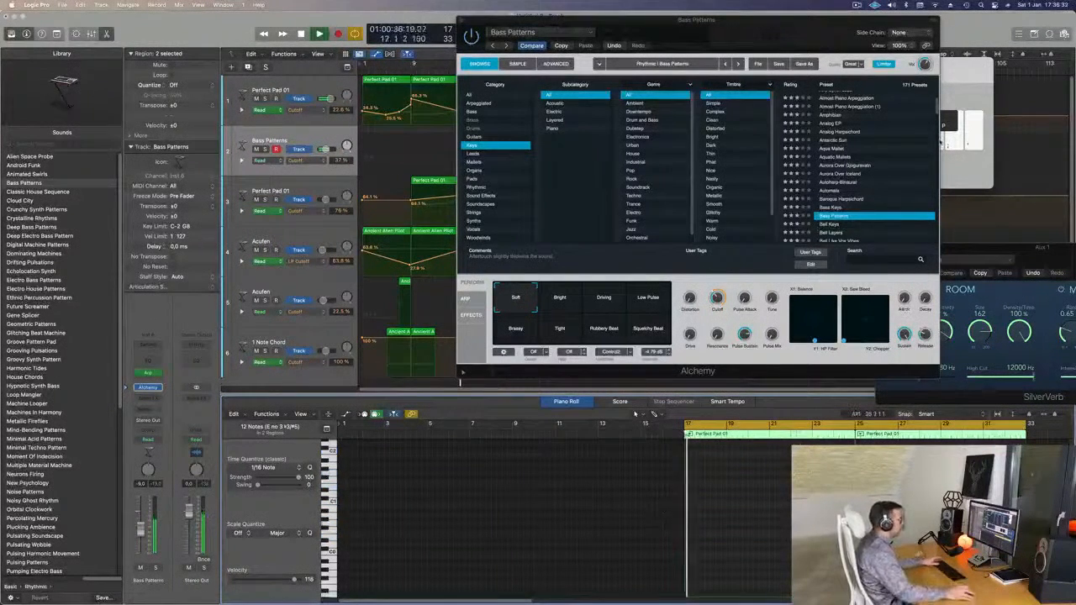
- Reposition the Alchemy window and try the Bell Keys and Bird Song presets on the arpeggiated track
{"action": "left_click_drag", "start_coordinate": [789, 32], "coordinate": [906, 123]}
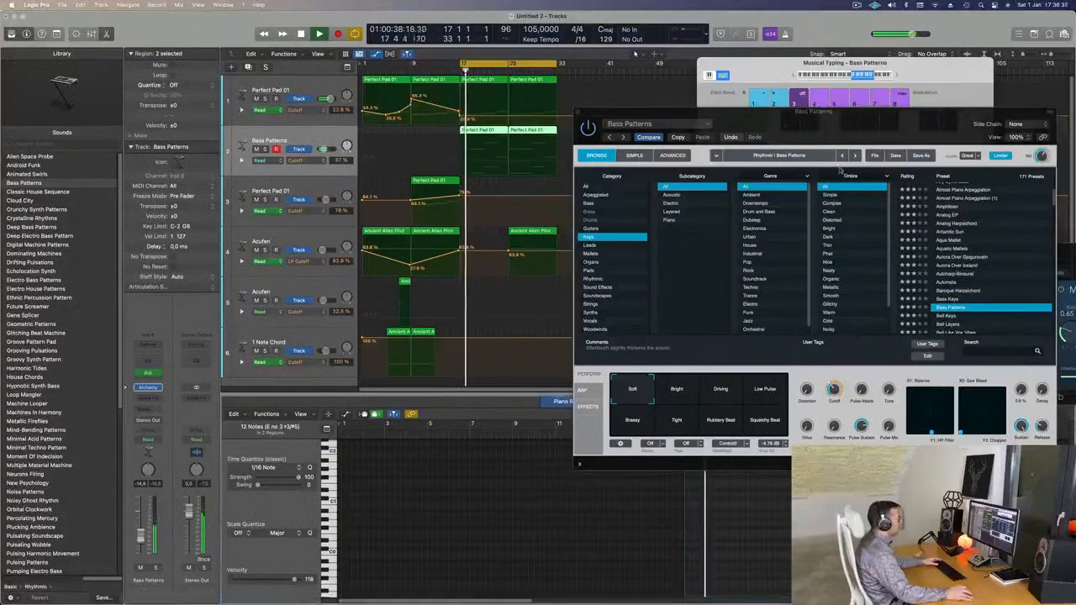
{"action": "left_click_drag", "start_coordinate": [864, 122], "coordinate": [656, 95]}
{"action": "scroll", "coordinate": [742, 215], "scroll_direction": "down", "scroll_amount": 2}
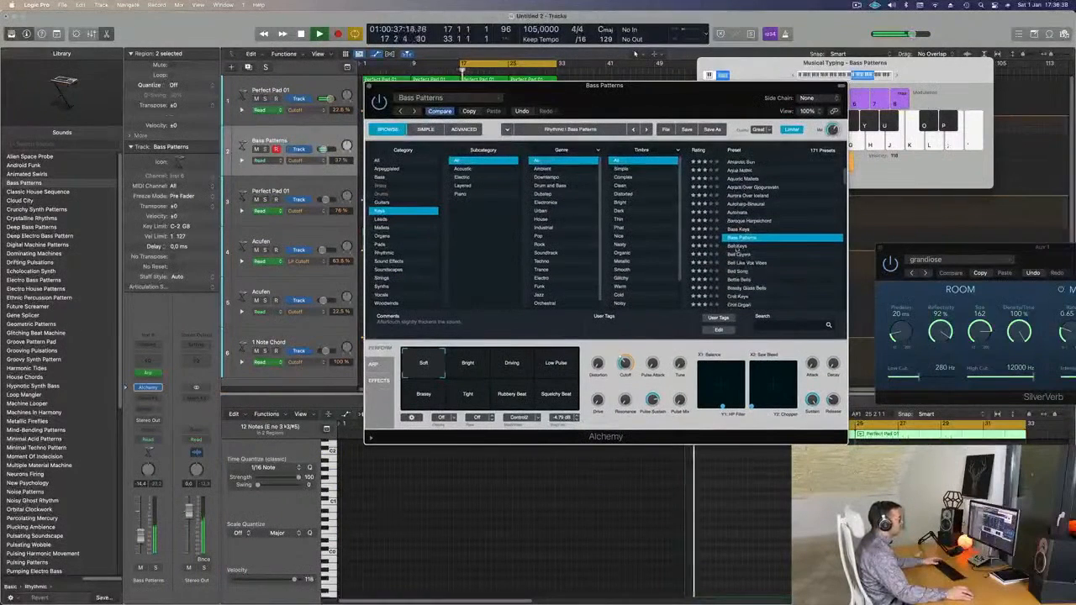
{"action": "left_click", "coordinate": [737, 247]}
{"action": "left_click_drag", "start_coordinate": [665, 93], "coordinate": [756, 53]}
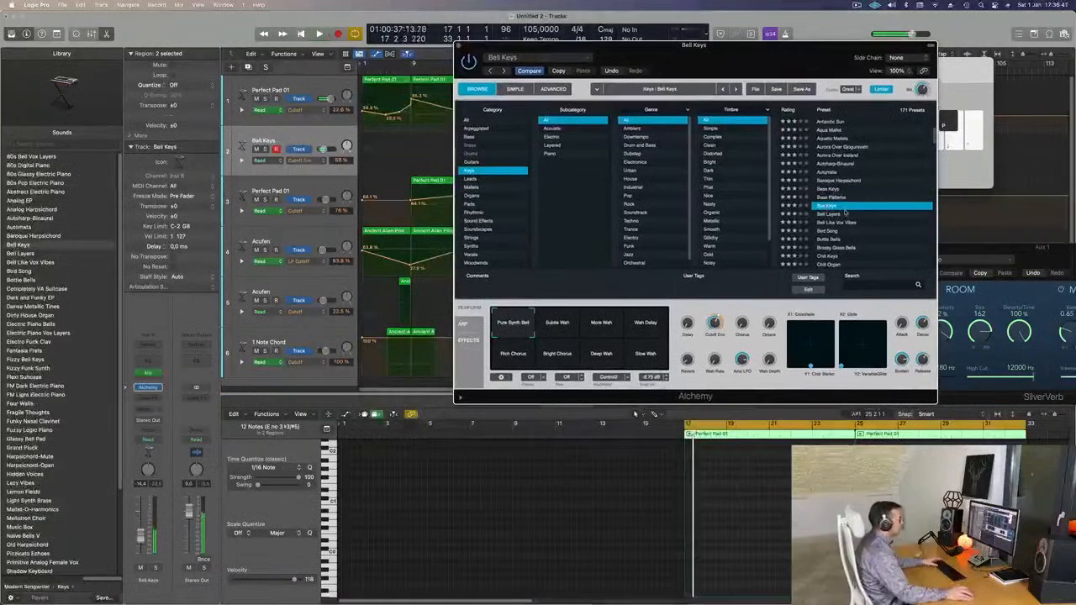
{"action": "left_click", "coordinate": [832, 231]}
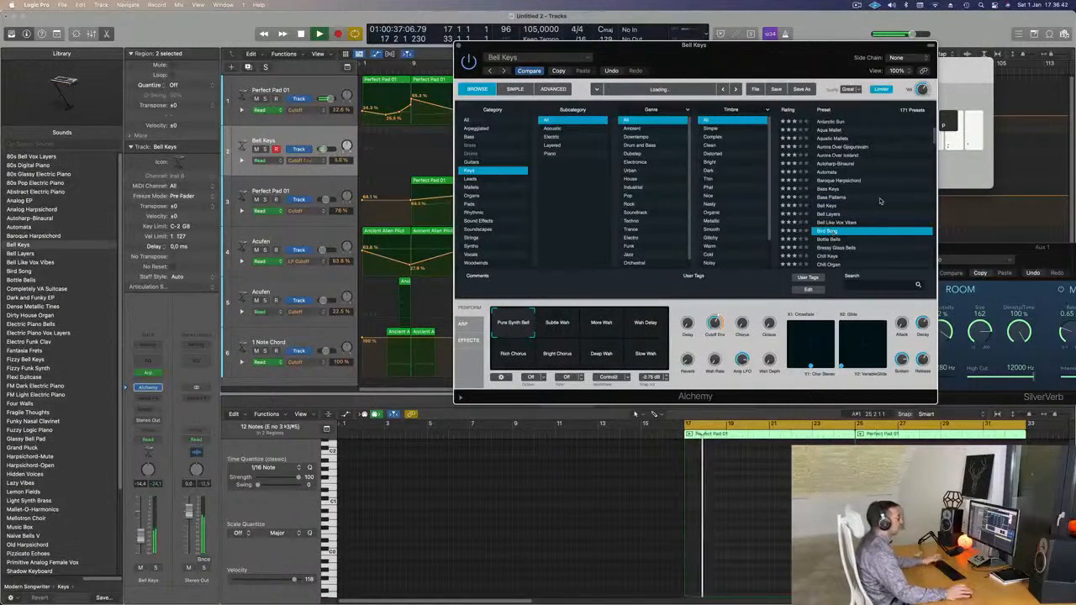
{"action": "scroll", "coordinate": [872, 211], "scroll_direction": "down", "scroll_amount": 2}
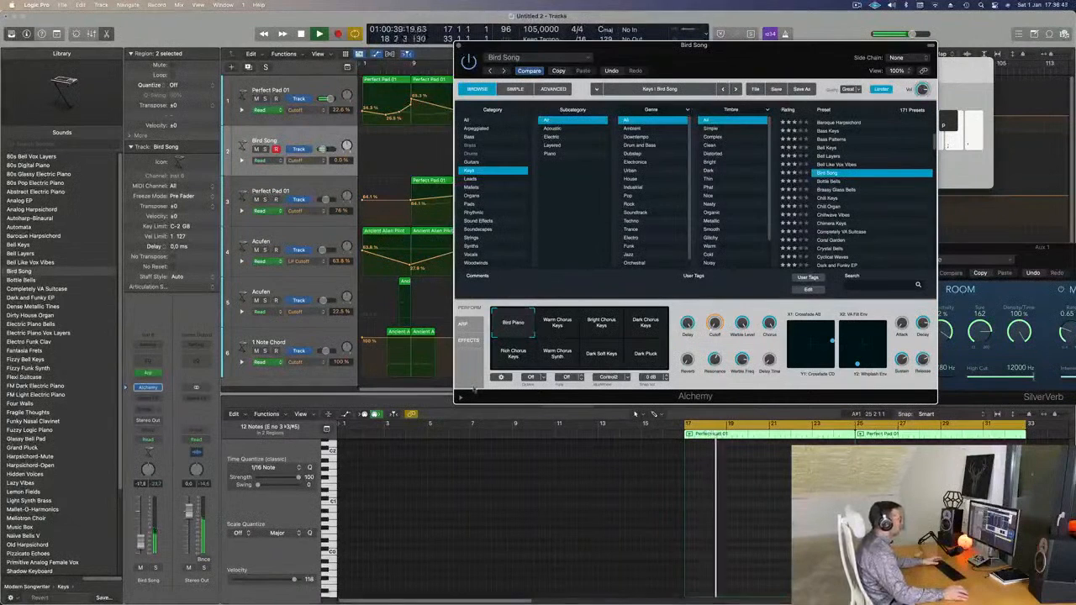
- Return to the start of the preset list and try 80s Bell Vox Layers and 80s Glassy Electric Piano
{"action": "scroll", "coordinate": [879, 215], "scroll_direction": "up", "scroll_amount": 6}
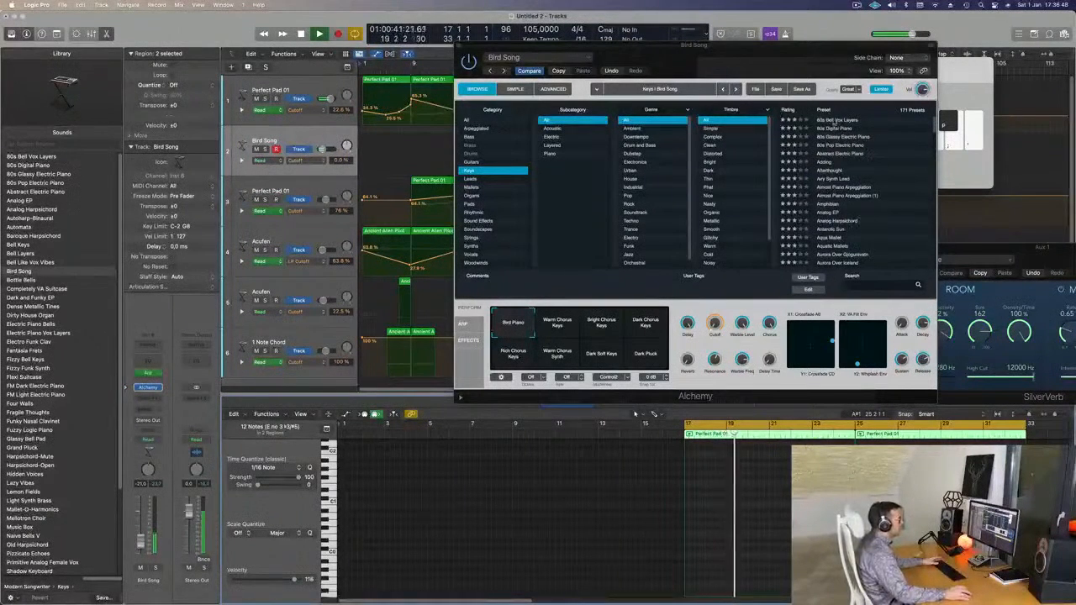
{"action": "left_click", "coordinate": [833, 121]}
{"action": "key", "text": "space"}
{"action": "left_click_drag", "start_coordinate": [827, 45], "coordinate": [872, 15]}
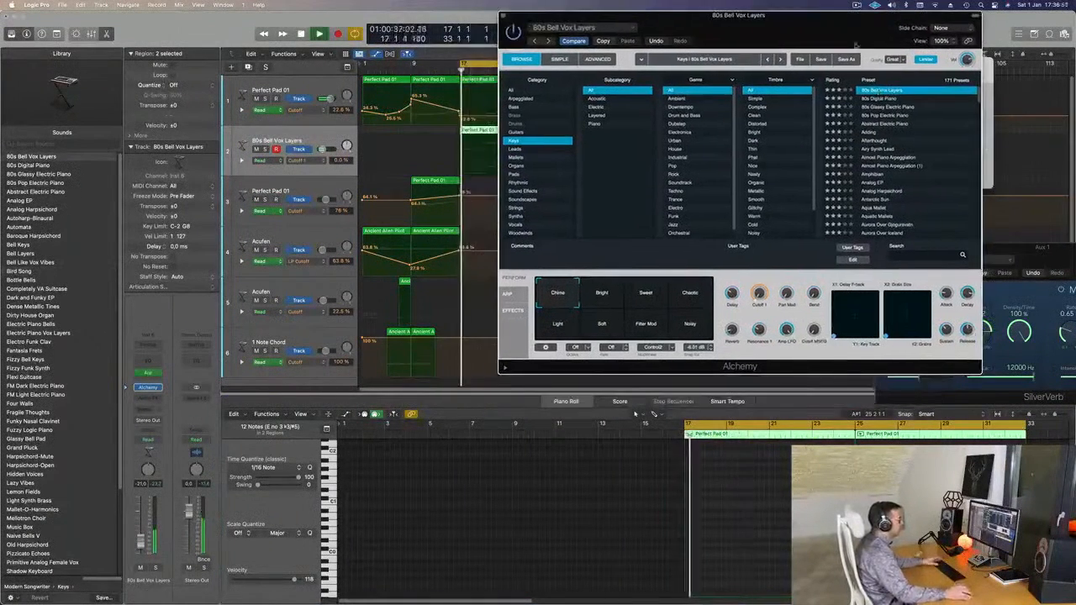
{"action": "left_click", "coordinate": [898, 107]}
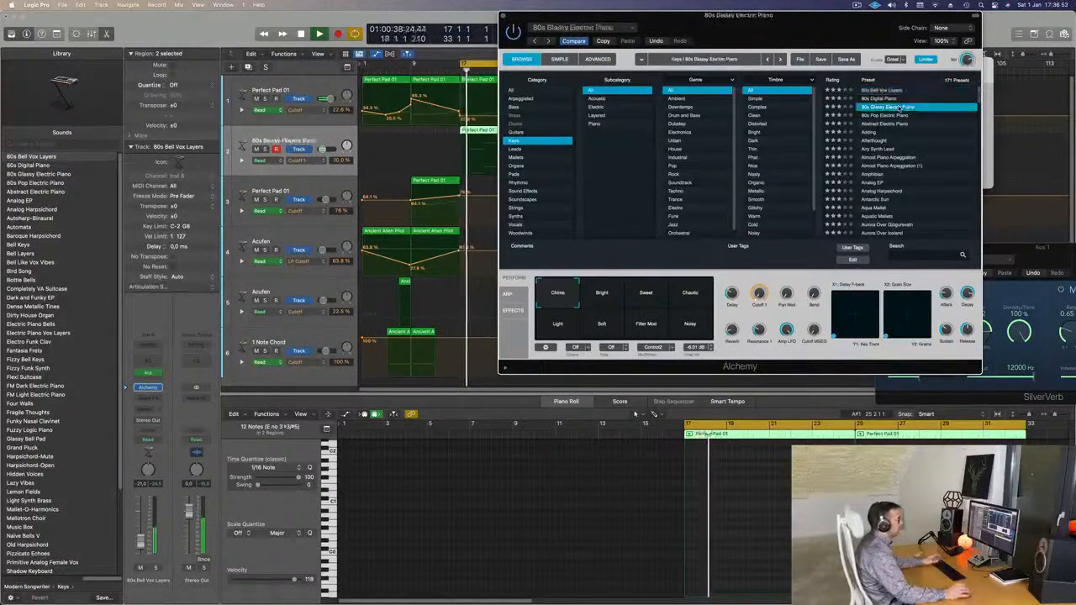
- Load Abstract Electric Piano and audition its performance variations, including Soft, Underwater and Release
{"action": "left_click", "coordinate": [887, 124]}
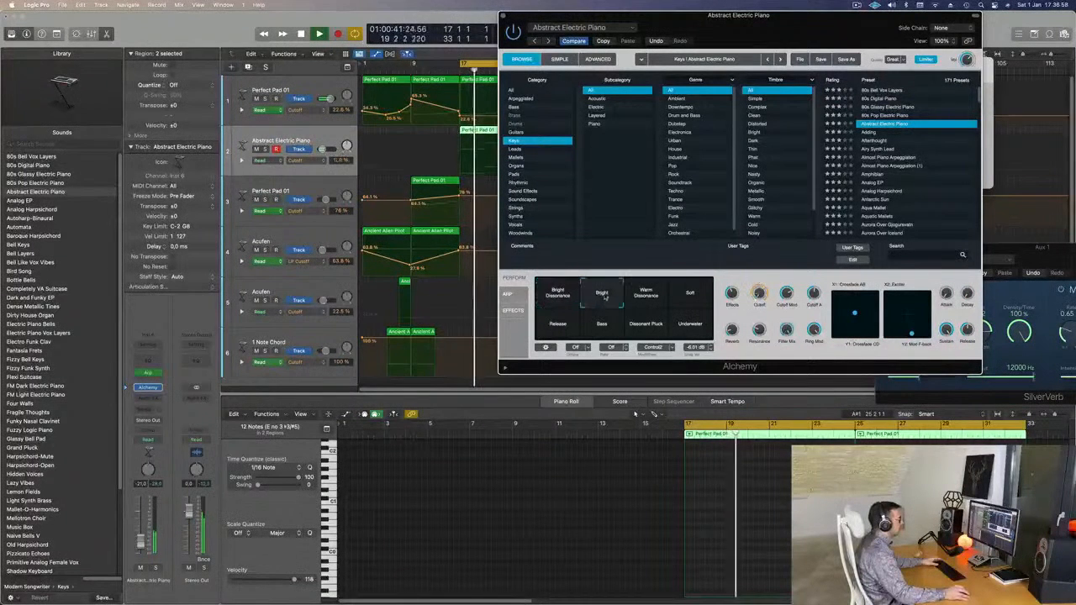
{"action": "left_click", "coordinate": [690, 295]}
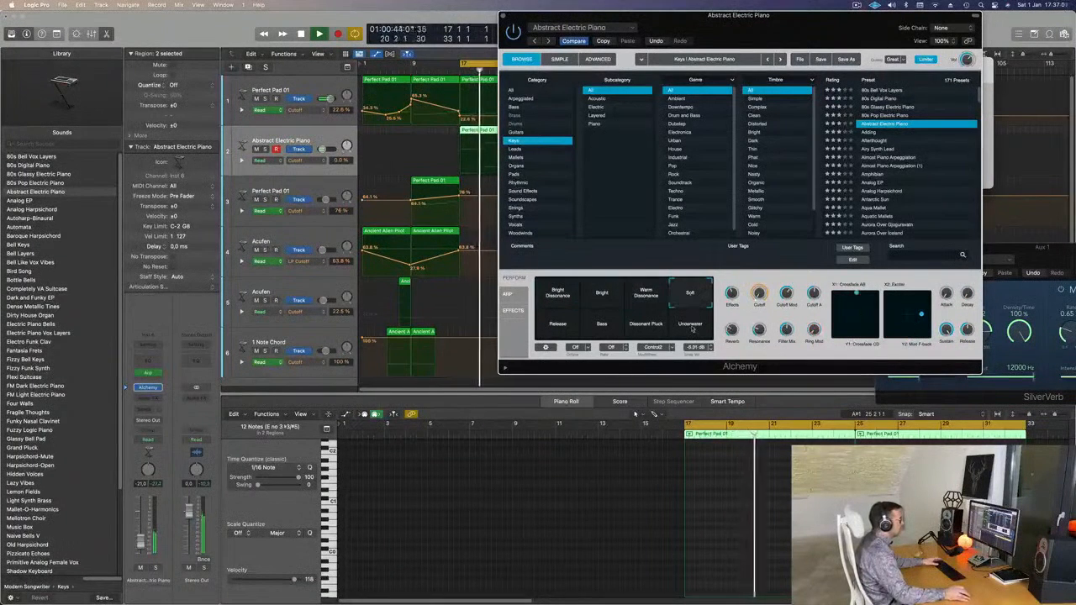
{"action": "left_click", "coordinate": [690, 324]}
{"action": "left_click", "coordinate": [559, 325]}
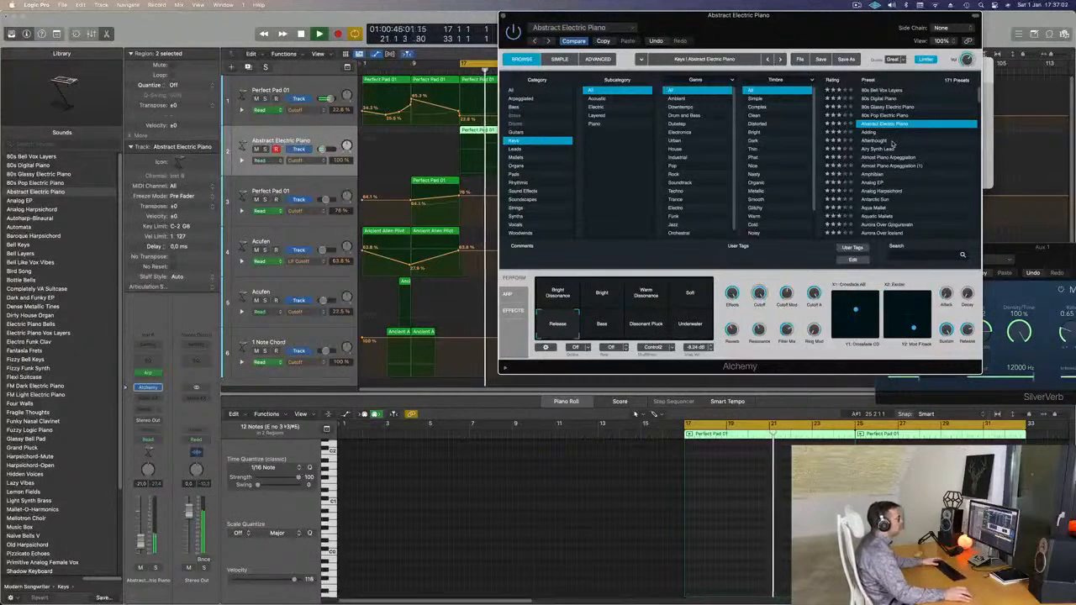
- Try the Airy Synth Lead, Almost Piano Arpeggiation, Analog EP, Aqua Mallet and Aurora Over Iceland presets during playback
{"action": "left_click", "coordinate": [881, 149]}
{"action": "left_click", "coordinate": [889, 158]}
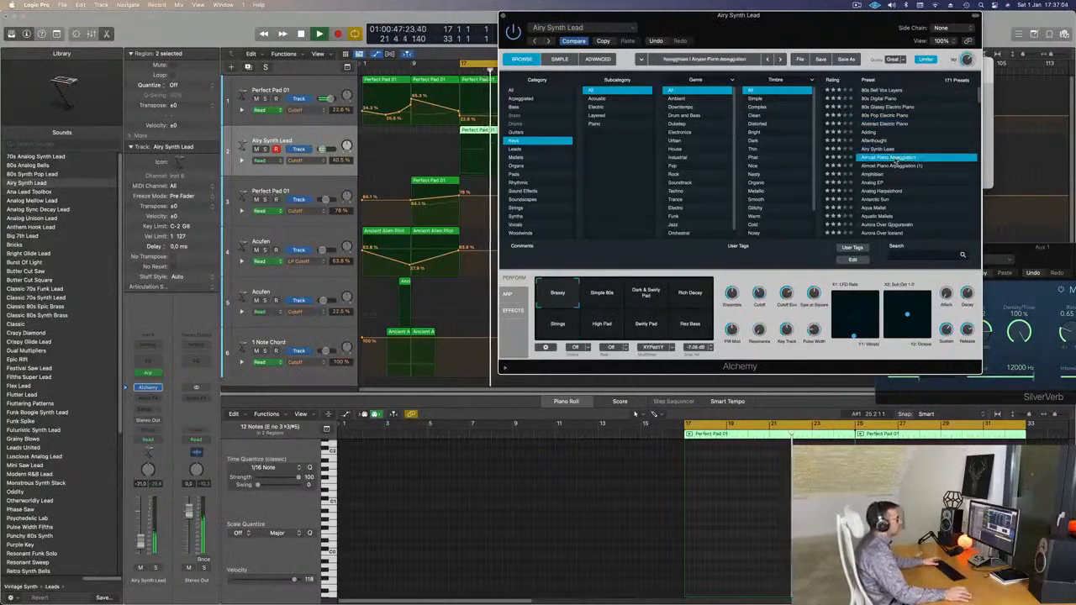
{"action": "left_click", "coordinate": [925, 182]}
{"action": "scroll", "coordinate": [929, 176], "scroll_direction": "down", "scroll_amount": 2}
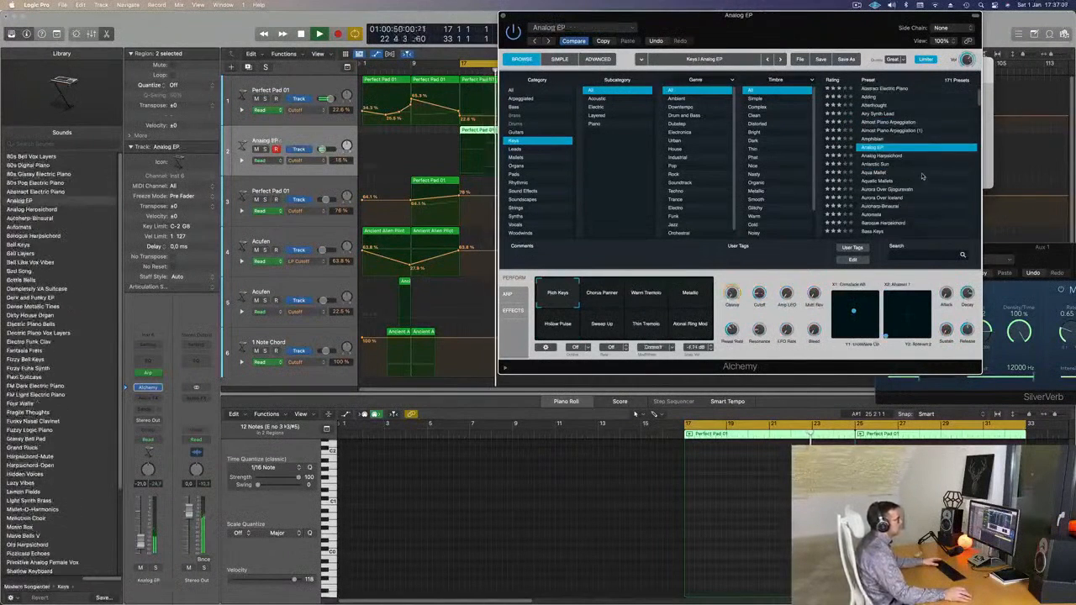
{"action": "left_click", "coordinate": [913, 173]}
{"action": "scroll", "coordinate": [912, 173], "scroll_direction": "down", "scroll_amount": 2}
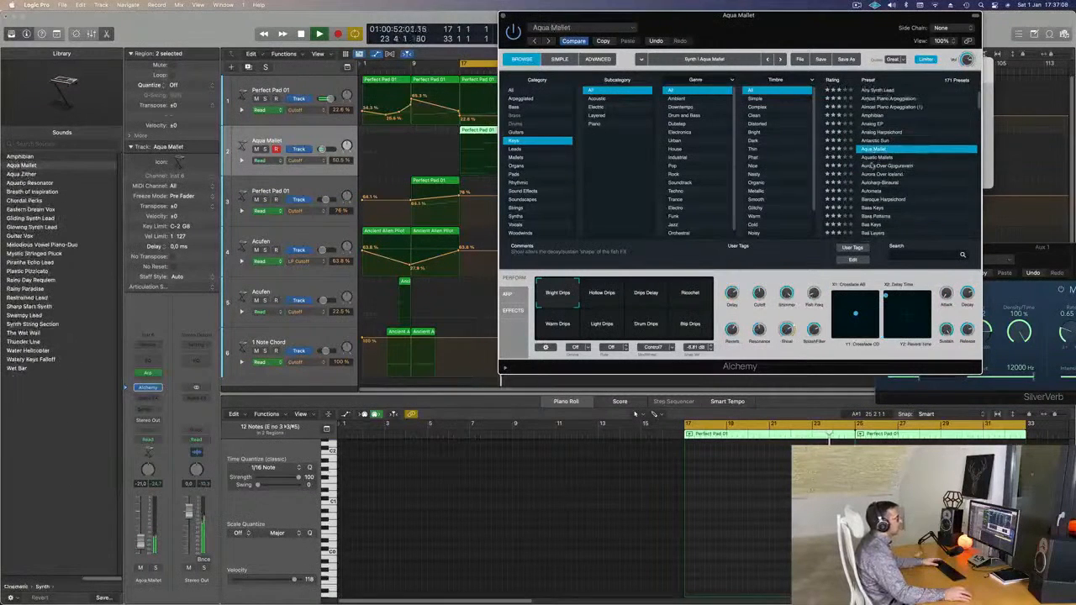
{"action": "left_click", "coordinate": [891, 174]}
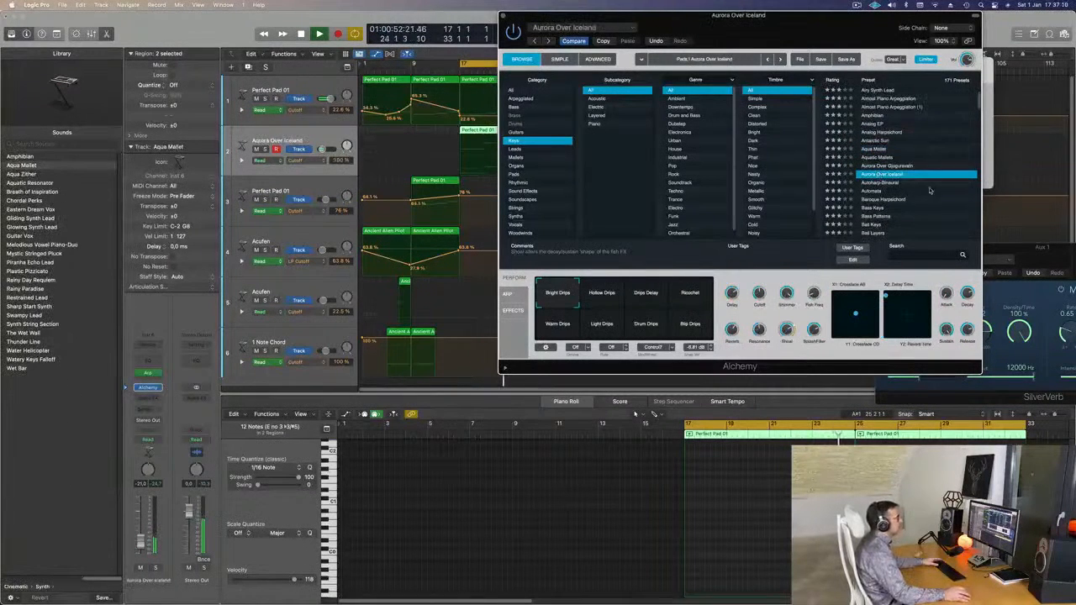
- Load the Automata preset on the arpeggiated track and shift the Alchemy window slightly
{"action": "left_click", "coordinate": [877, 192]}
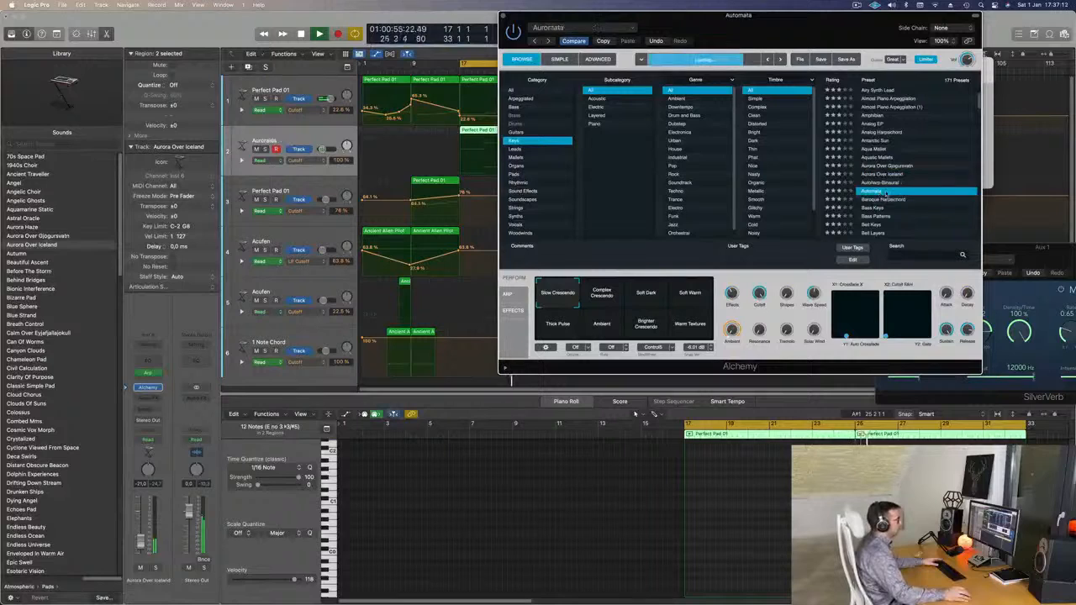
{"action": "scroll", "coordinate": [913, 145], "scroll_direction": "down", "scroll_amount": 2}
{"action": "mouse_move", "coordinate": [801, 31]}
{"action": "left_mouse_down"}
{"action": "mouse_move", "coordinate": [758, 31]}
{"action": "mouse_move", "coordinate": [793, 31]}
{"action": "left_mouse_up"}
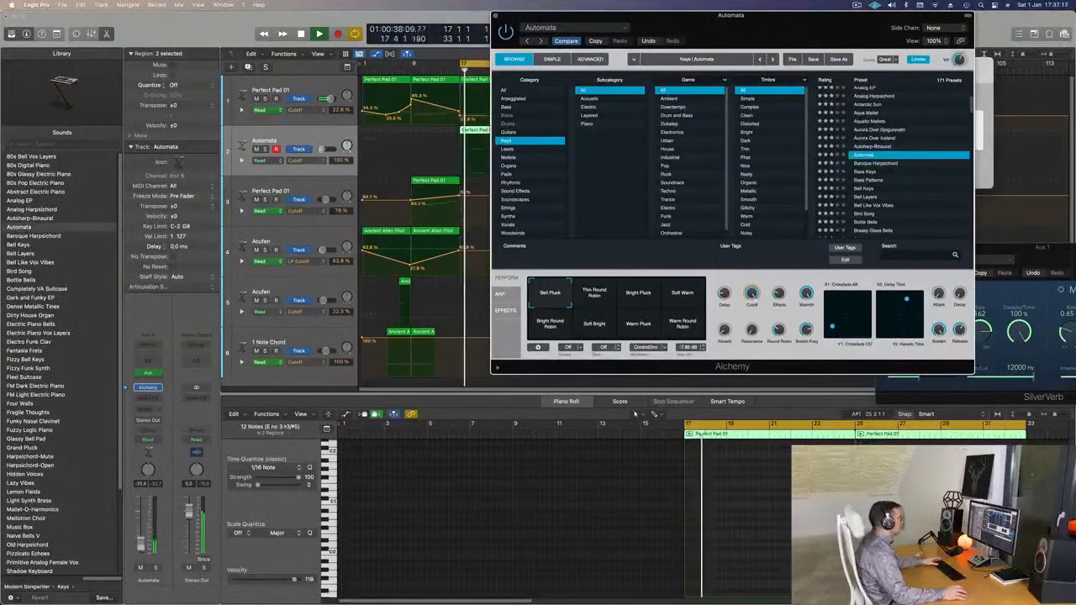
{"action": "left_click", "coordinate": [616, 459]}
- Audition all of Automata's round robin, pluck, soft and warm performance variations, settling on Thin Round Robin
{"action": "left_click", "coordinate": [601, 294]}
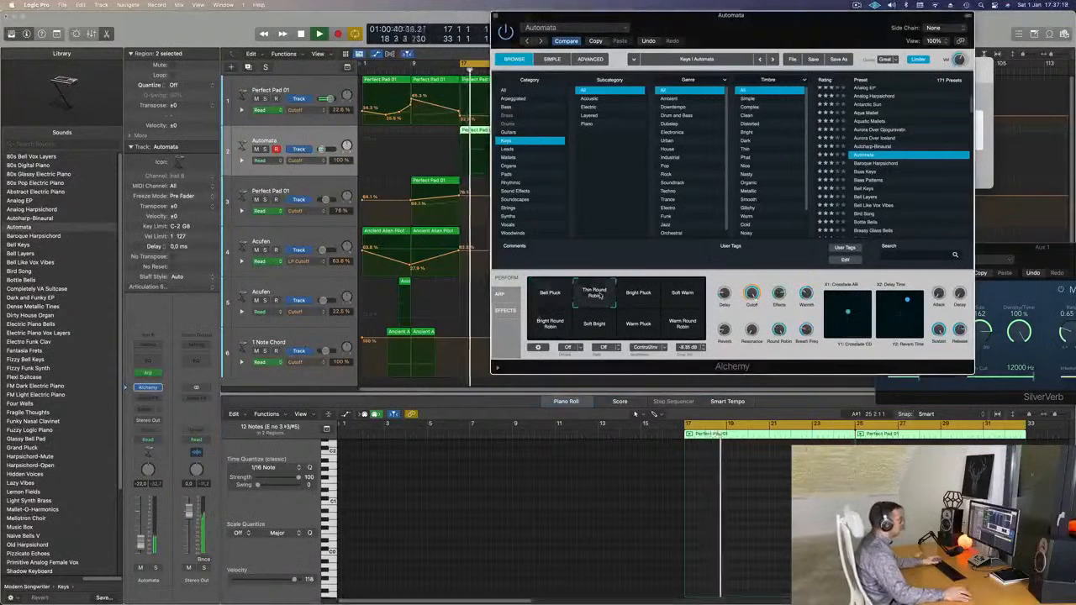
{"action": "left_click", "coordinate": [648, 299]}
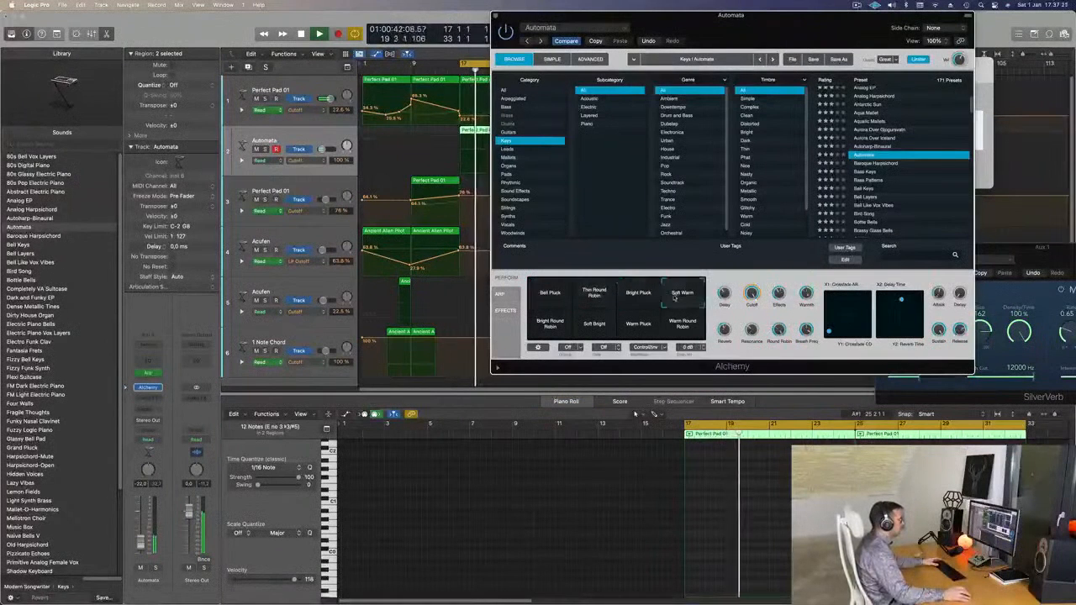
{"action": "left_click", "coordinate": [597, 300]}
{"action": "left_click", "coordinate": [553, 326]}
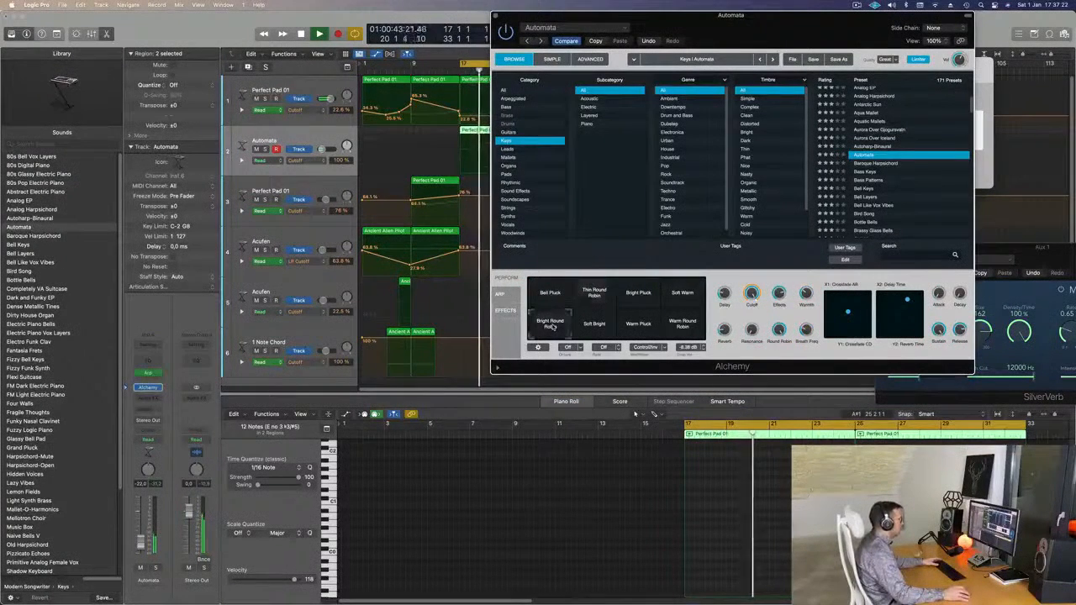
{"action": "left_click", "coordinate": [595, 333]}
{"action": "left_click", "coordinate": [638, 328]}
{"action": "left_click", "coordinate": [680, 322]}
{"action": "left_click", "coordinate": [594, 296]}
- Compare Automata's Bell Pluck and Soft Warm variations against Thin Round Robin during playback
{"action": "key", "text": "space"}
{"action": "left_click", "coordinate": [563, 294]}
{"action": "left_click", "coordinate": [594, 296]}
{"action": "left_click", "coordinate": [680, 298]}
{"action": "left_click", "coordinate": [595, 296]}
- Set Automata's Cutoff to 86.5% and compare the Warm Round Robin variation with Thin Round Robin, leaving Thin Round Robin active
{"action": "left_click_drag", "start_coordinate": [752, 293], "coordinate": [781, 296]}
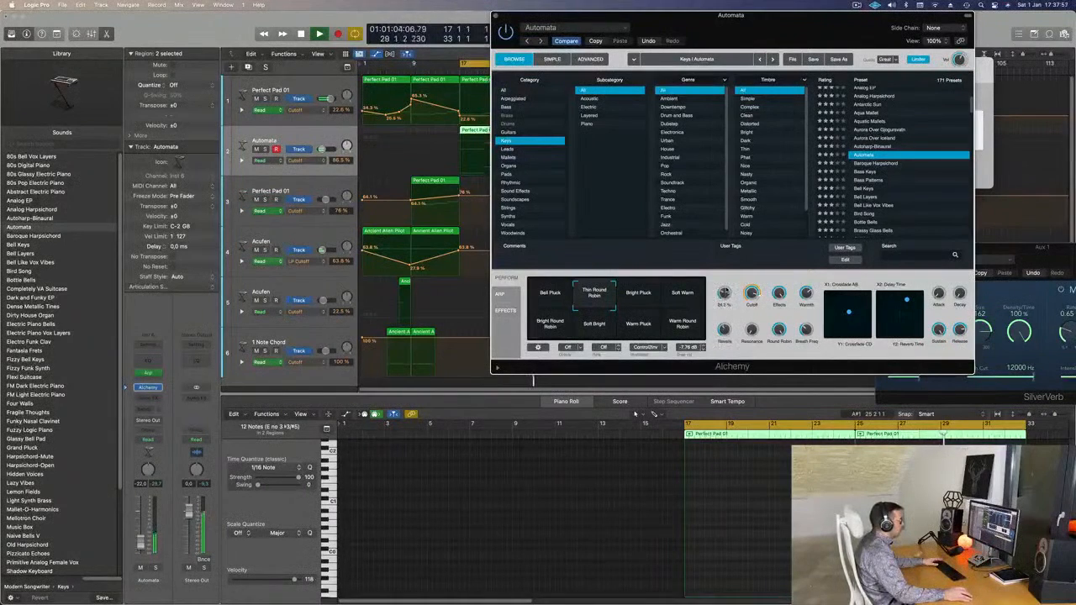
{"action": "left_click_drag", "start_coordinate": [749, 21], "coordinate": [764, 86]}
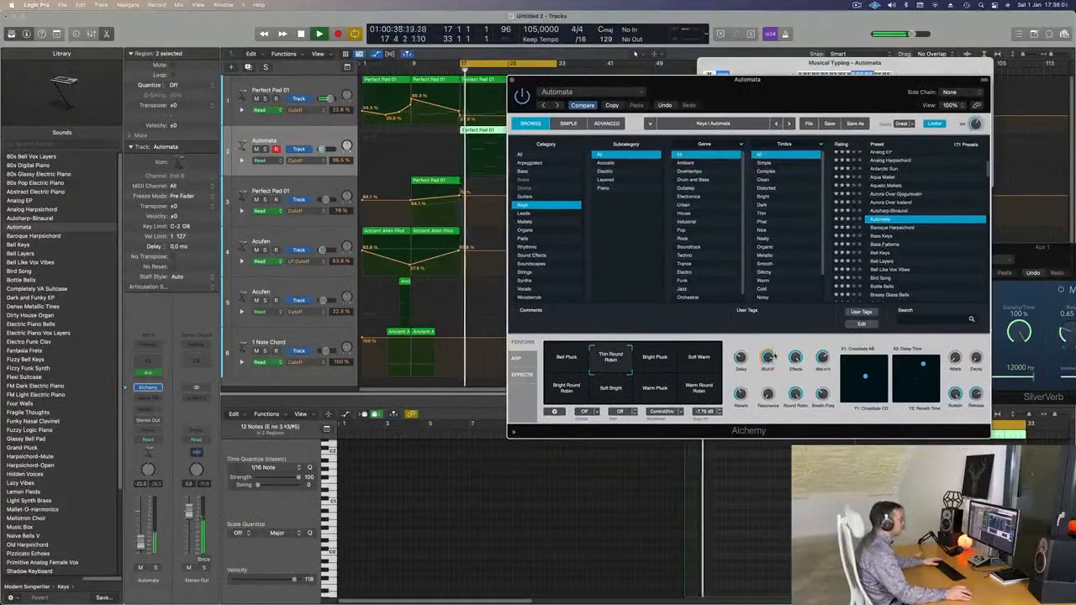
{"action": "left_click", "coordinate": [700, 395]}
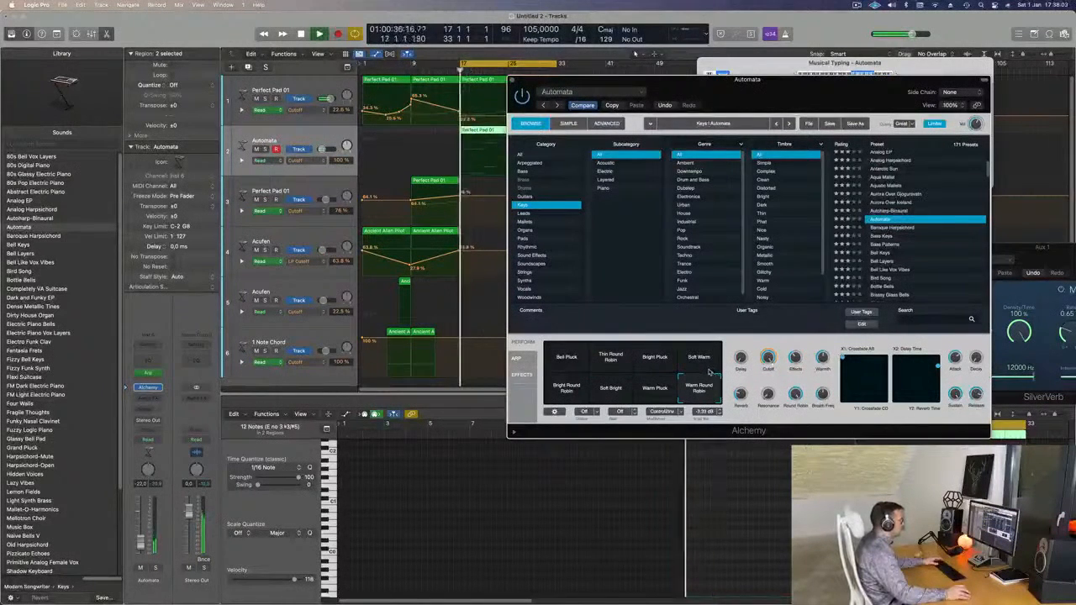
{"action": "left_click", "coordinate": [629, 363]}
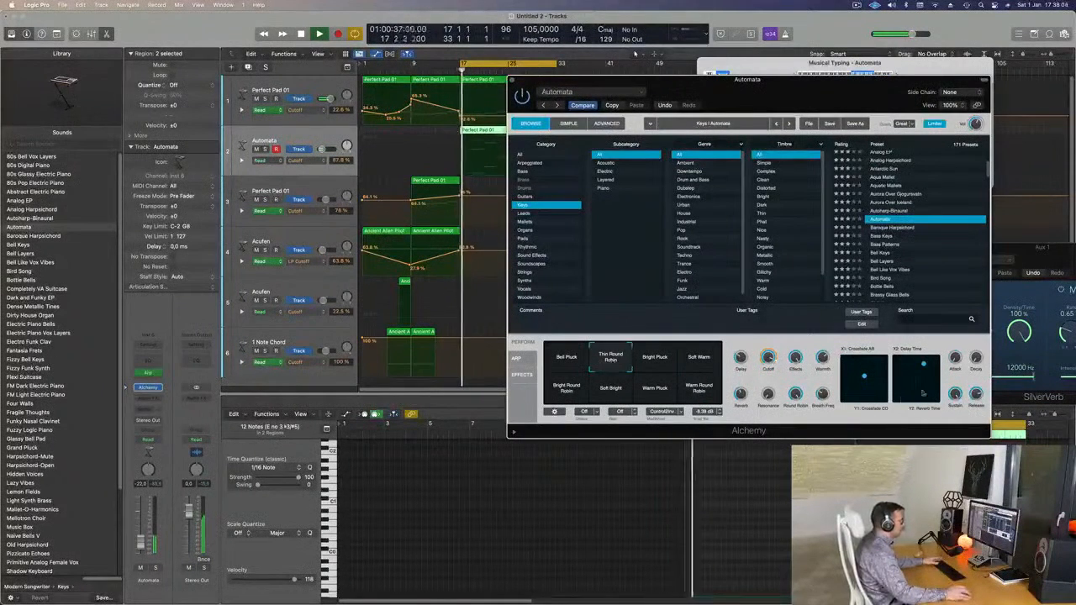
- Open the Arpeggiator on the Automata track and step through its presets, including Bouncing Funk, repositioning its window
{"action": "left_click", "coordinate": [517, 359]}
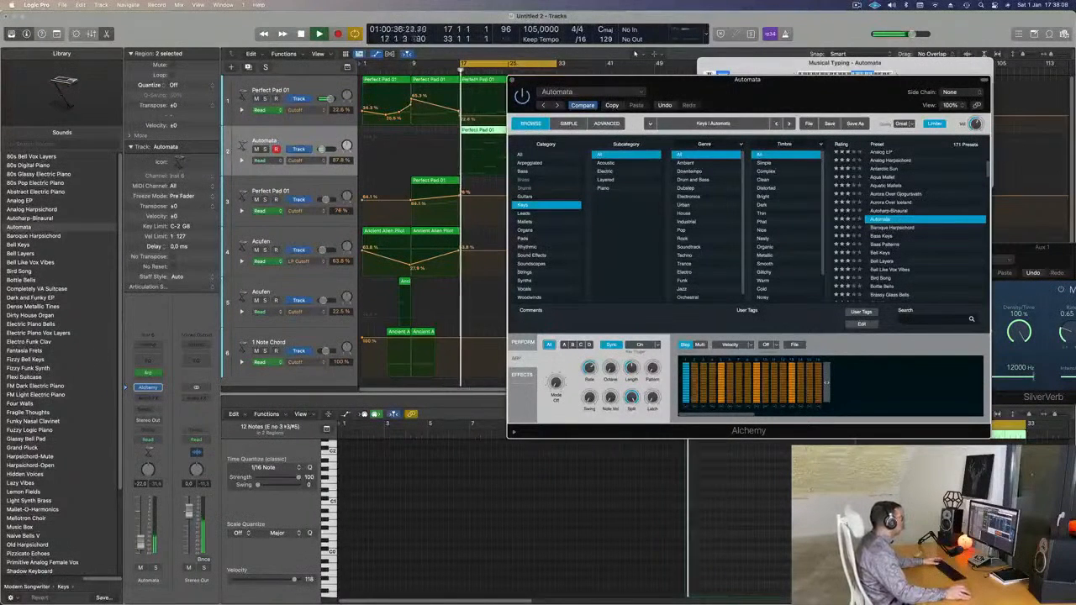
{"action": "left_click", "coordinate": [147, 375]}
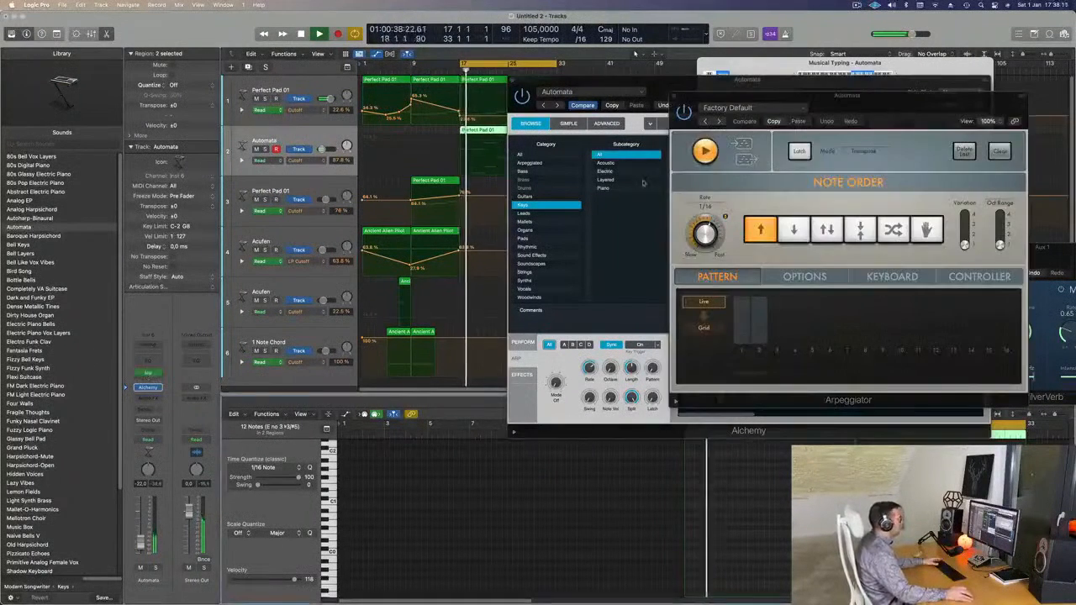
{"action": "left_click_drag", "start_coordinate": [900, 111], "coordinate": [651, 102]}
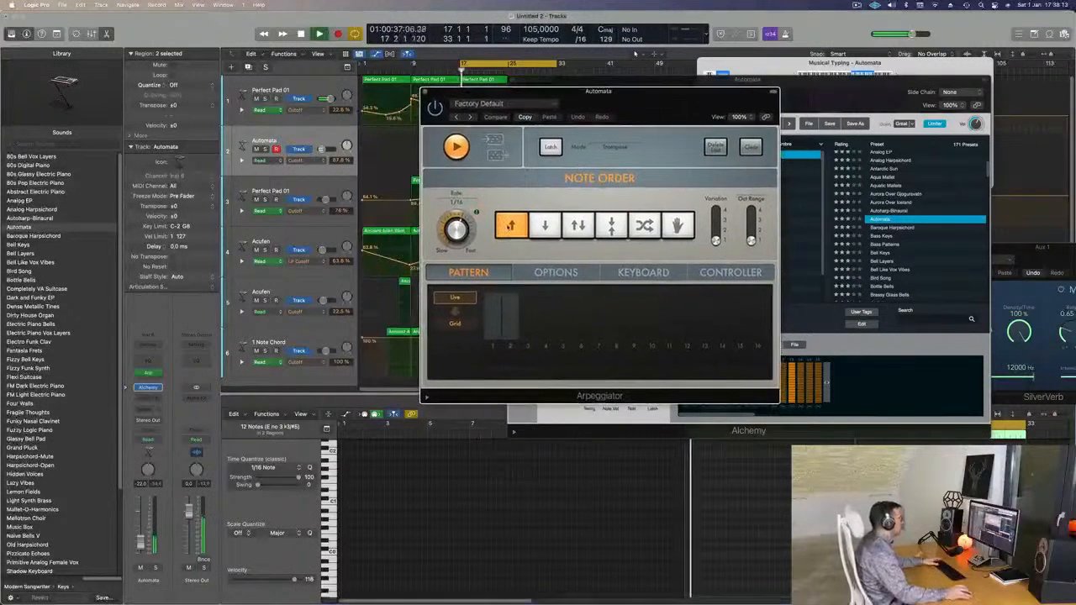
{"action": "left_click", "coordinate": [469, 119]}
{"action": "left_click", "coordinate": [469, 118]}
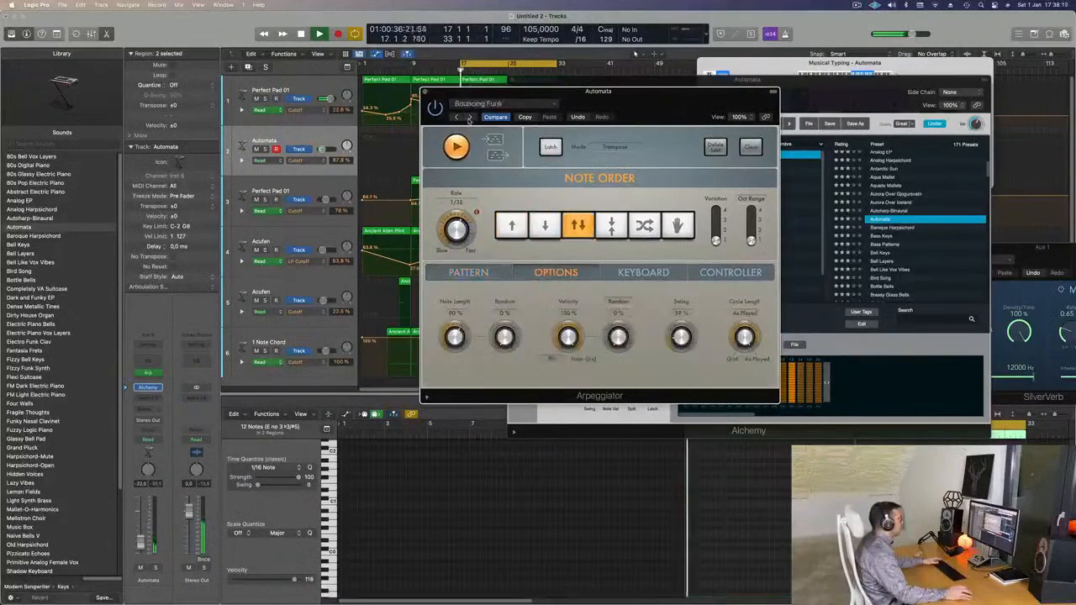
{"action": "left_click", "coordinate": [469, 118]}
{"action": "left_click_drag", "start_coordinate": [597, 104], "coordinate": [658, 91]}
- Audition the Arpeggiator's Classic Cycle presets during playback, keep Classic Cycle 03 and close the Arpeggiator
{"action": "key", "text": "space"}
{"action": "left_click", "coordinate": [648, 27]}
{"action": "key", "text": "space"}
{"action": "key", "text": "space"}
{"action": "left_click", "coordinate": [533, 104]}
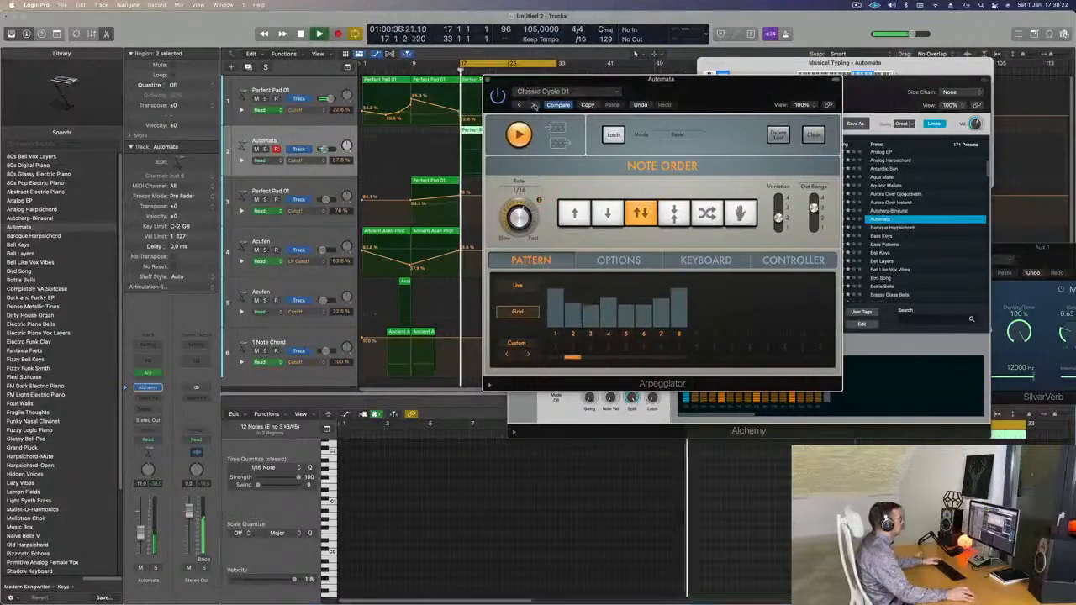
{"action": "left_click_drag", "start_coordinate": [584, 104], "coordinate": [606, 143]}
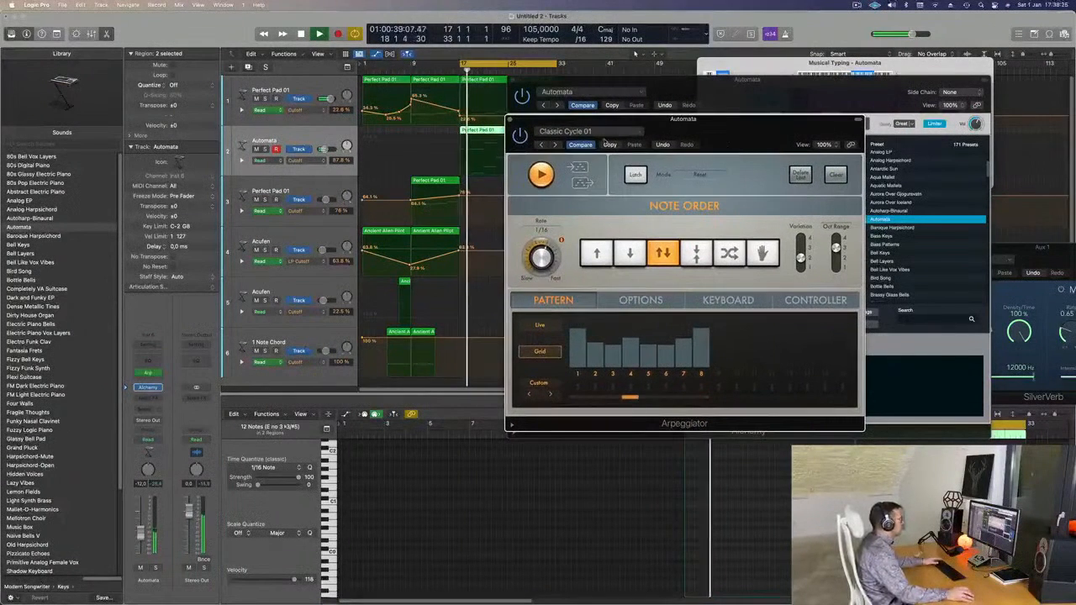
{"action": "left_click", "coordinate": [554, 146]}
{"action": "left_click", "coordinate": [555, 147]}
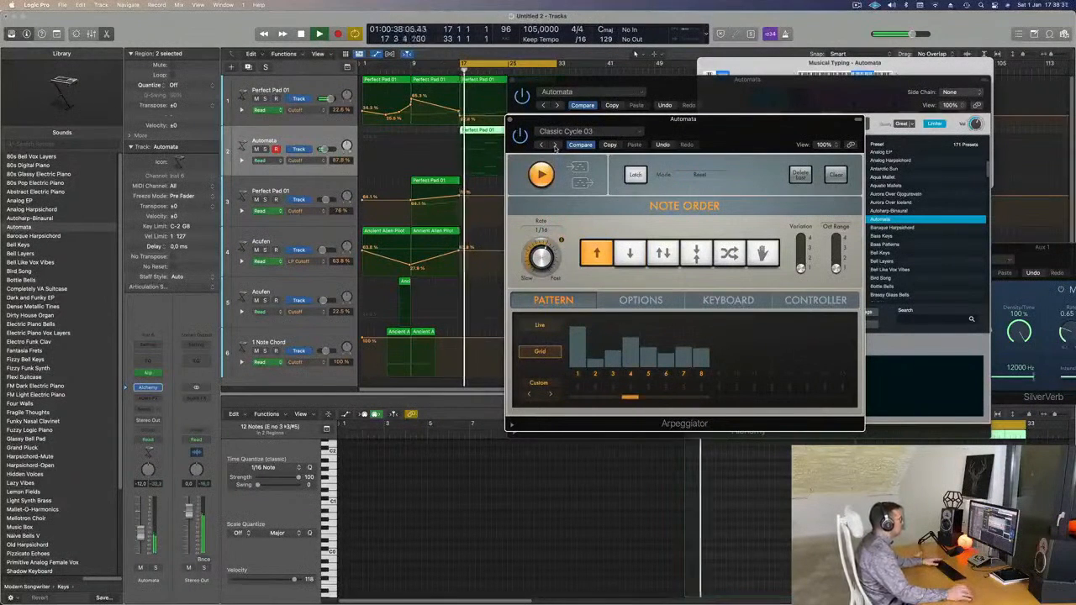
{"action": "left_click_drag", "start_coordinate": [709, 134], "coordinate": [578, 220]}
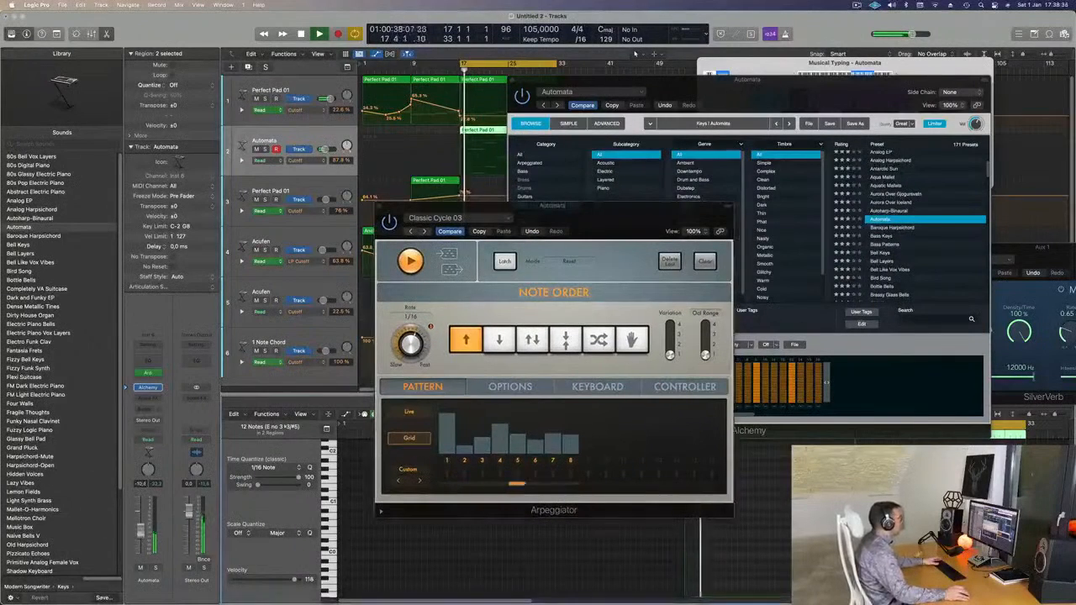
{"action": "left_click_drag", "start_coordinate": [373, 205], "coordinate": [340, 225]}
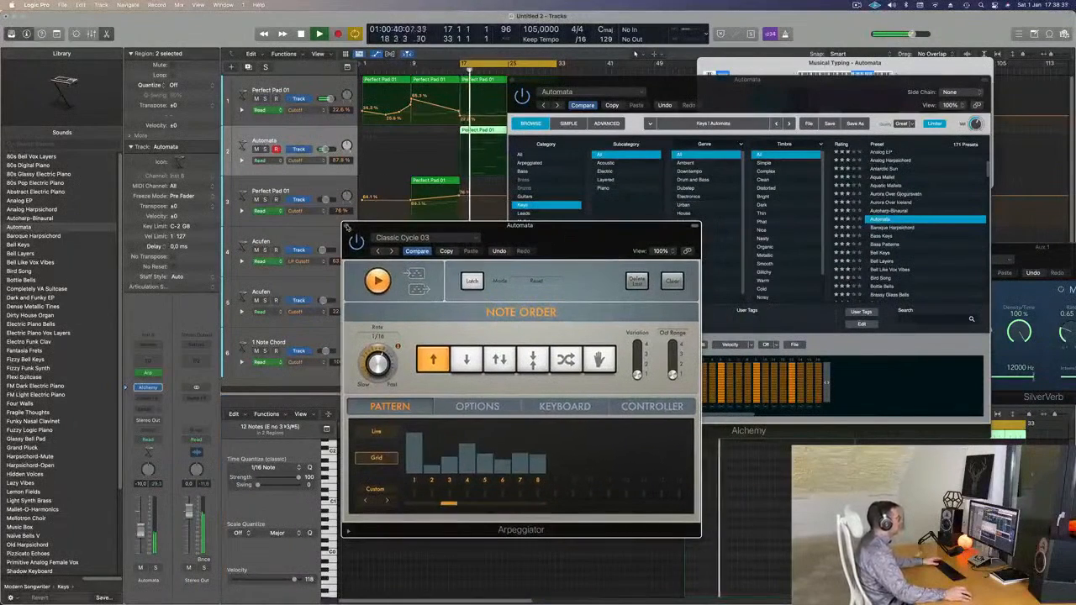
{"action": "left_click", "coordinate": [347, 226]}
- Replay the Automata part and look through Alchemy's Simple and Advanced views, returning to the Browse view
{"action": "left_click_drag", "start_coordinate": [716, 97], "coordinate": [600, 196]}
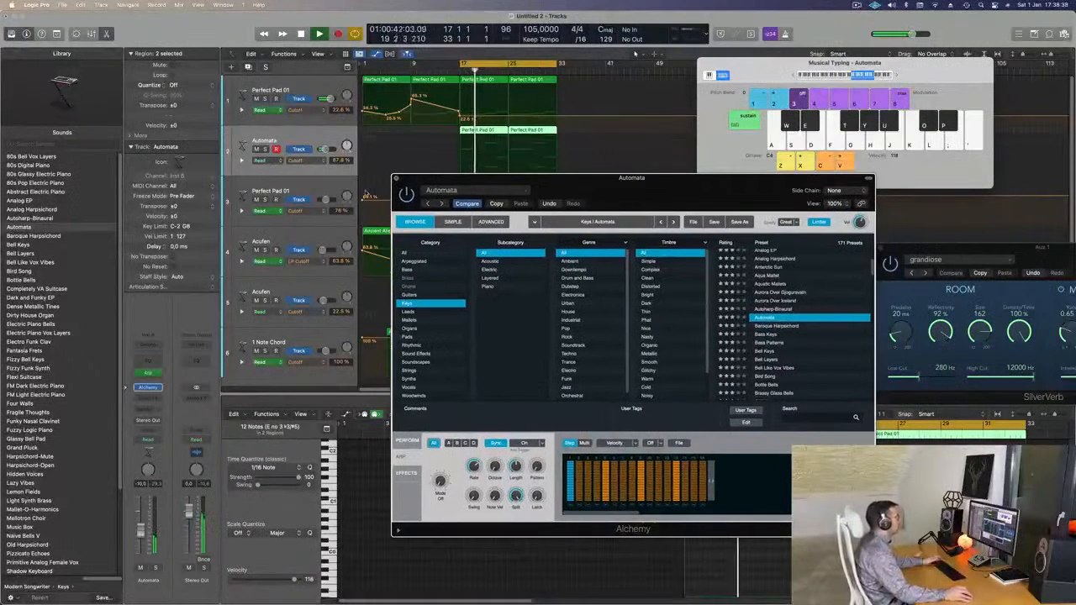
{"action": "left_click", "coordinate": [396, 178]}
{"action": "key", "text": "space"}
{"action": "key", "text": "space"}
{"action": "key", "text": "space"}
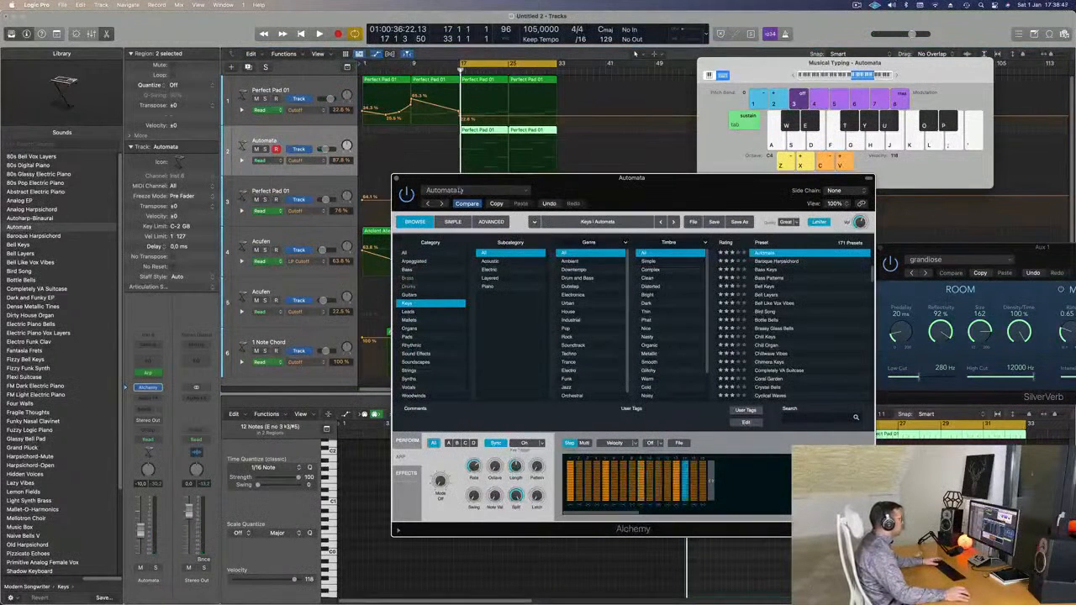
{"action": "left_click", "coordinate": [454, 222]}
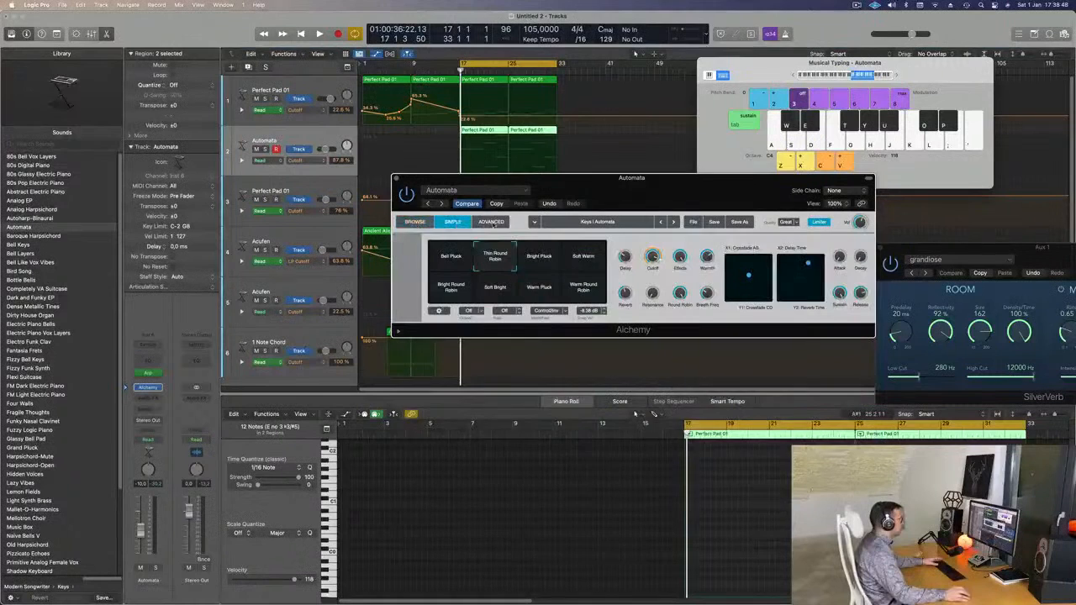
{"action": "left_click", "coordinate": [492, 221]}
{"action": "left_click", "coordinate": [454, 222]}
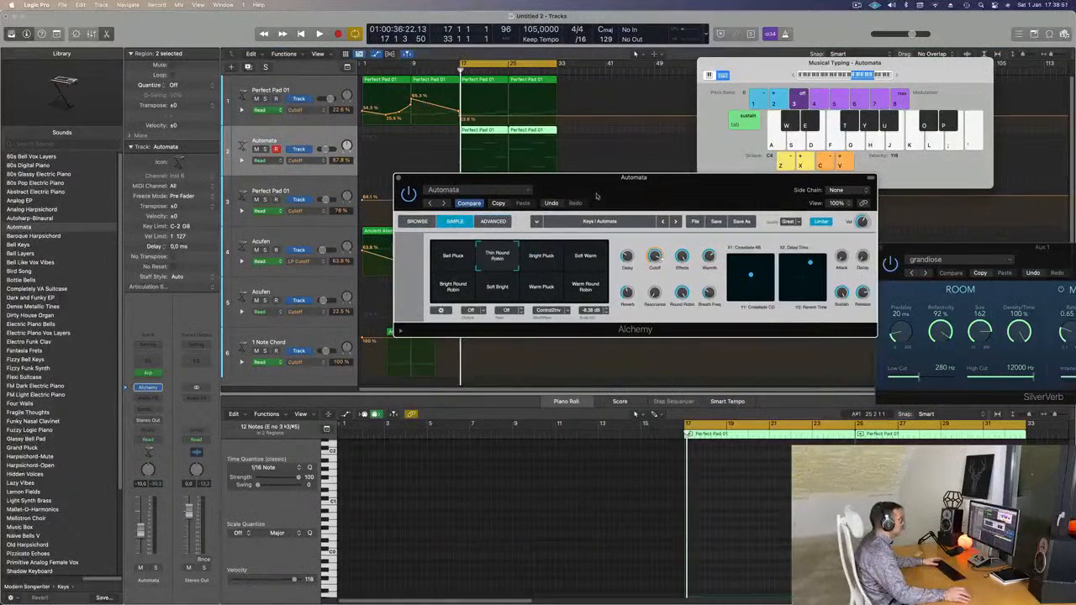
{"action": "left_click_drag", "start_coordinate": [624, 195], "coordinate": [593, 185]}
{"action": "left_click", "coordinate": [446, 209]}
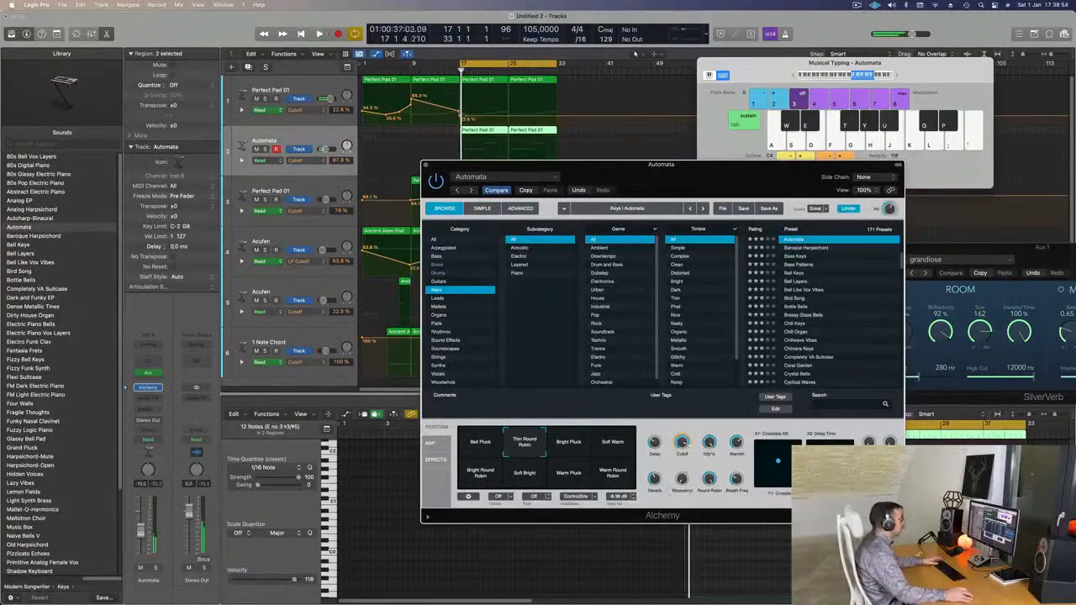
- Add a Cutoff automation dip to 35.6% at bar 17 on the Automata track and move the Alchemy window aside
{"action": "left_click", "coordinate": [502, 143]}
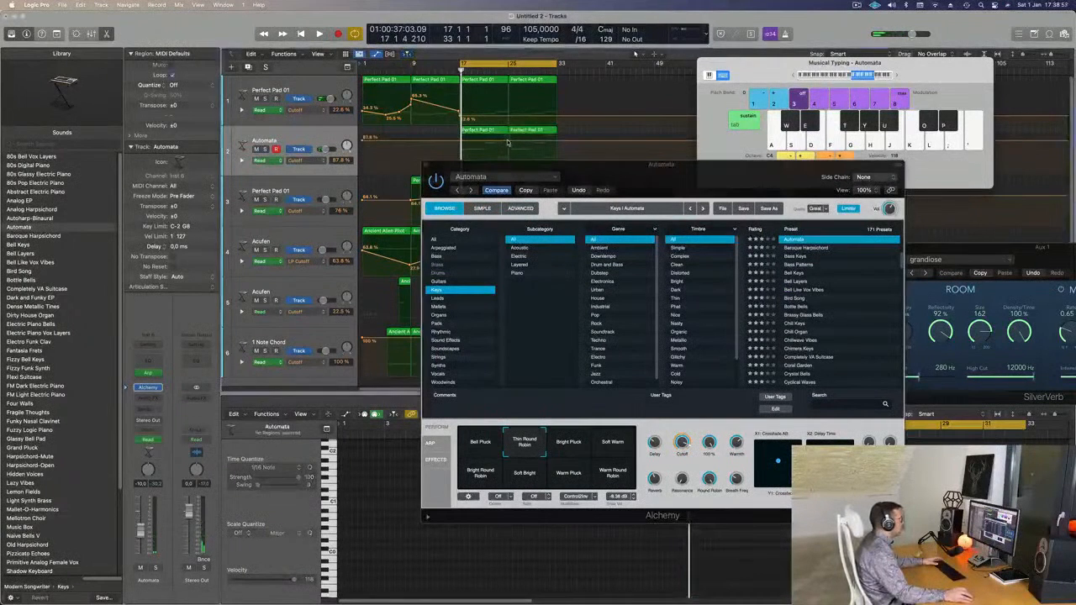
{"action": "left_click_drag", "start_coordinate": [462, 141], "coordinate": [596, 203]}
{"action": "key", "text": "space"}
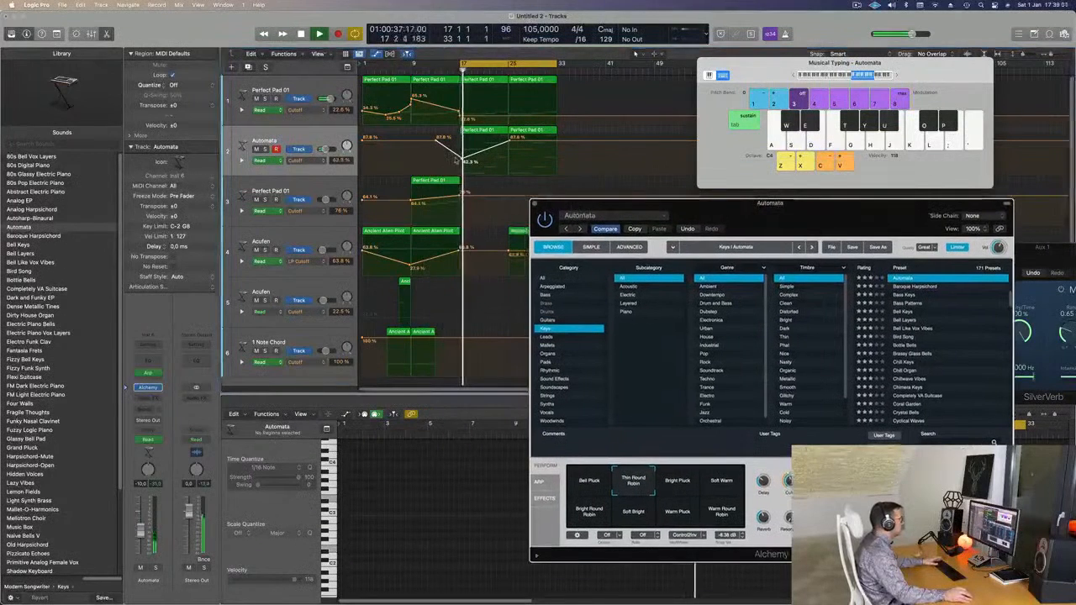
{"action": "left_click", "coordinate": [459, 159]}
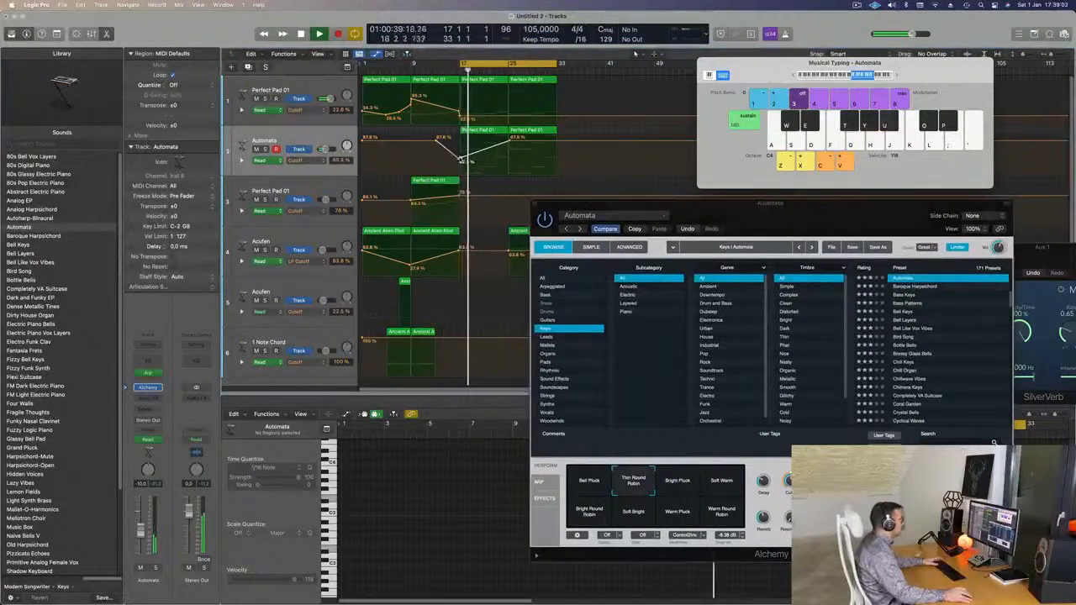
{"action": "key", "text": "space"}
{"action": "key", "text": "space"}
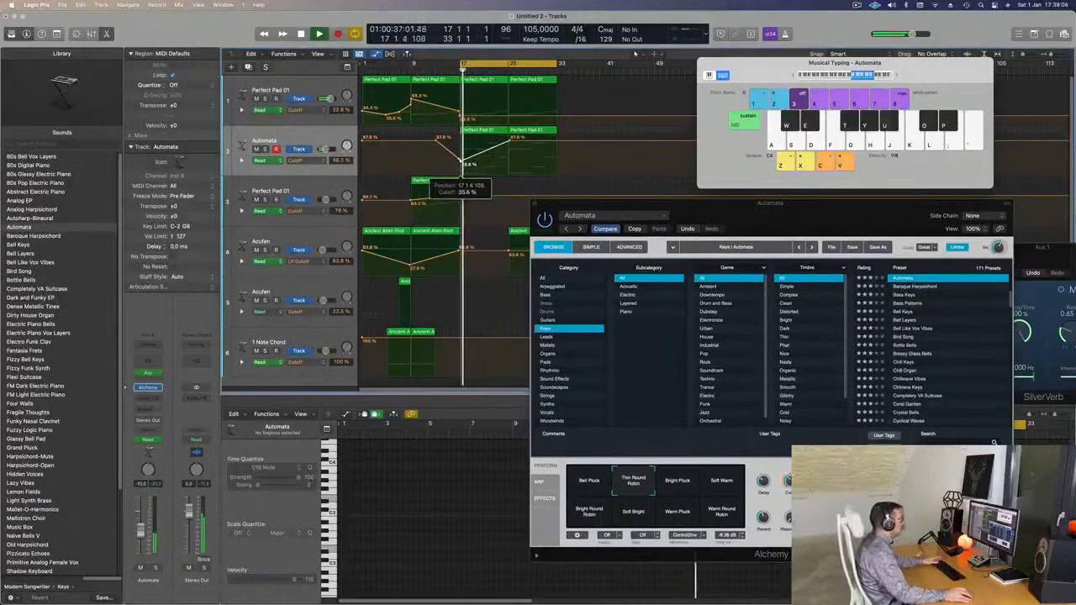
{"action": "left_click_drag", "start_coordinate": [703, 208], "coordinate": [977, 191]}
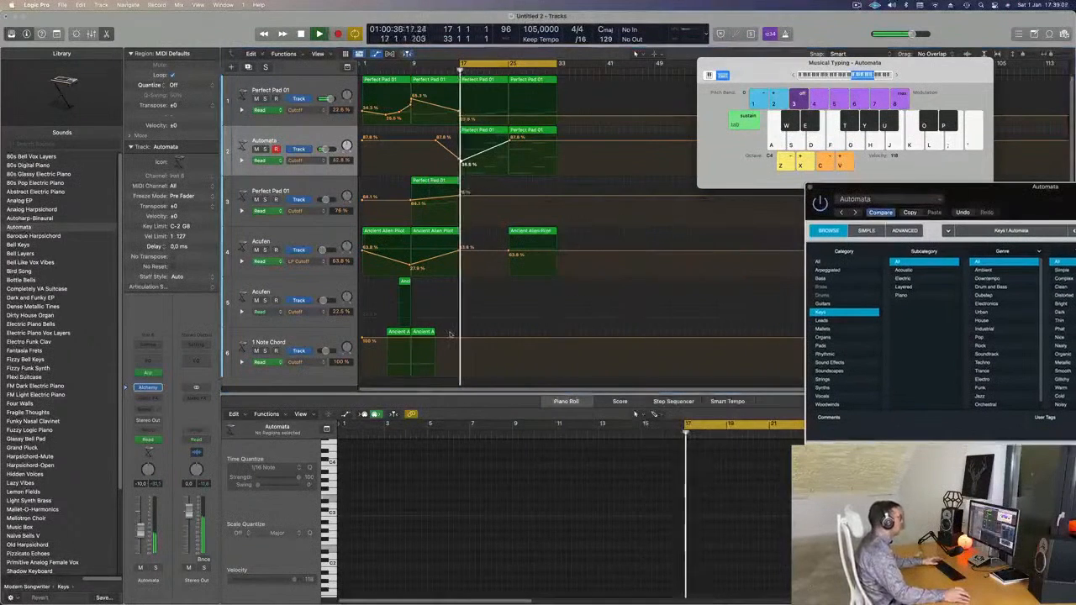
- Copy the second 1 Note Chord region to bar 21 and the short Acufen region on track 5 to bar 19
{"action": "left_click", "coordinate": [423, 332]}
{"action": "left_click_drag", "start_coordinate": [422, 332], "coordinate": [520, 332]}
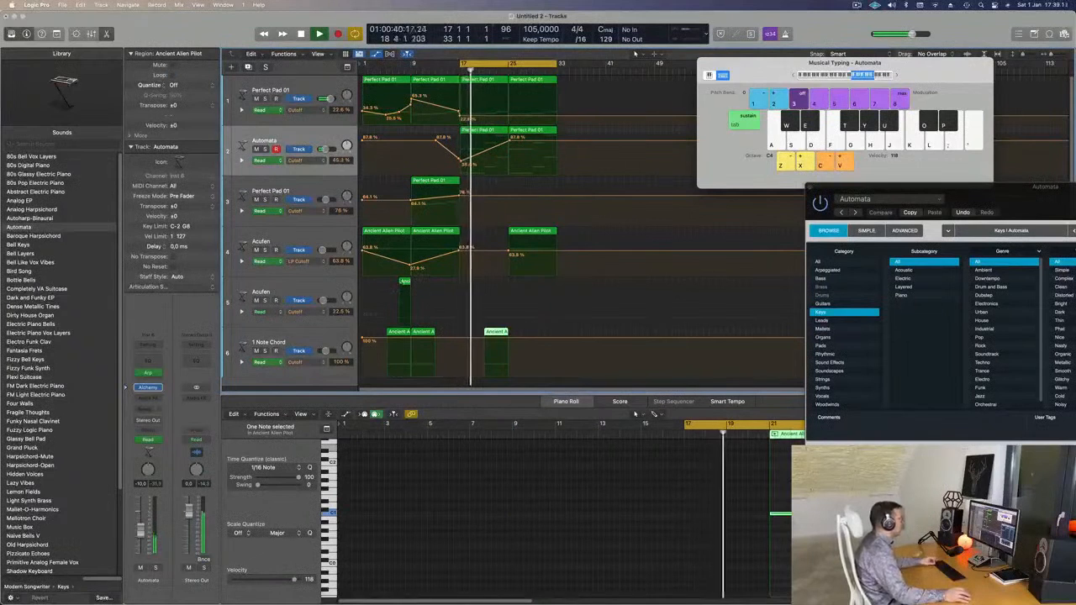
{"action": "left_click", "coordinate": [405, 281]}
{"action": "left_click_drag", "start_coordinate": [472, 291], "coordinate": [480, 286]}
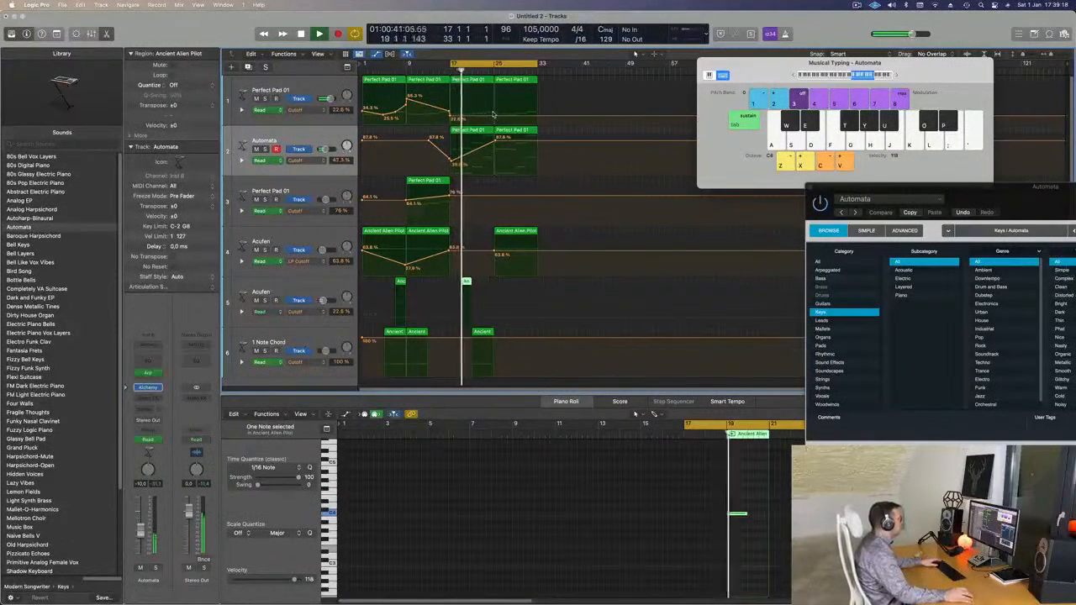
- Copy the track 3 Perfect Pad 01 region to bar 17 with a Cutoff ramp rising to 76% at bar 25
{"action": "left_click_drag", "start_coordinate": [461, 149], "coordinate": [452, 221]}
{"action": "left_click", "coordinate": [473, 181]}
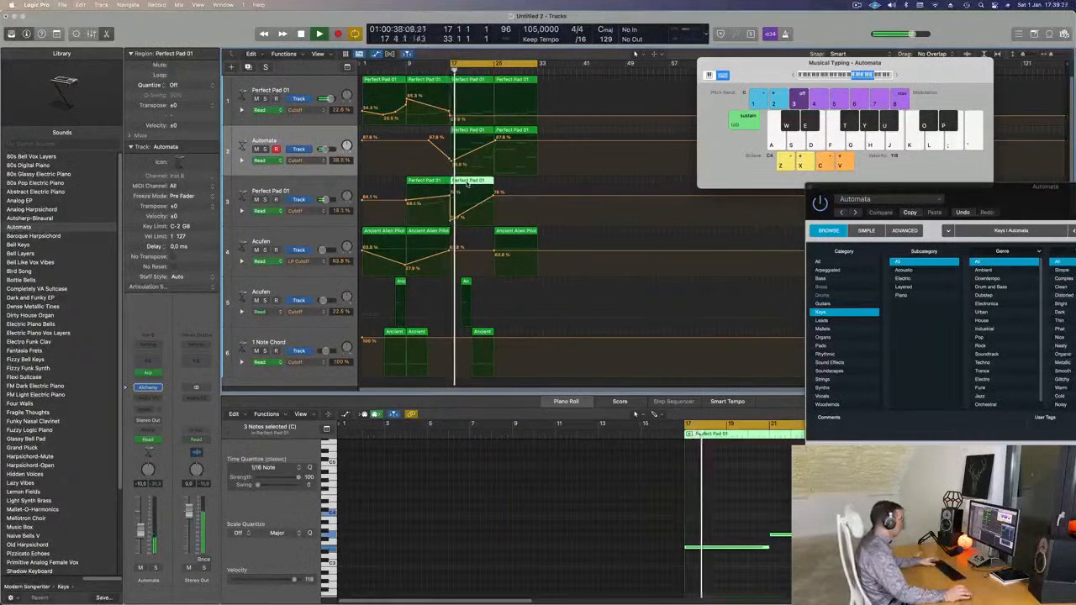
- Save the project as 266 in the LEMT 250-500 folder
{"action": "key", "text": "super+s"}
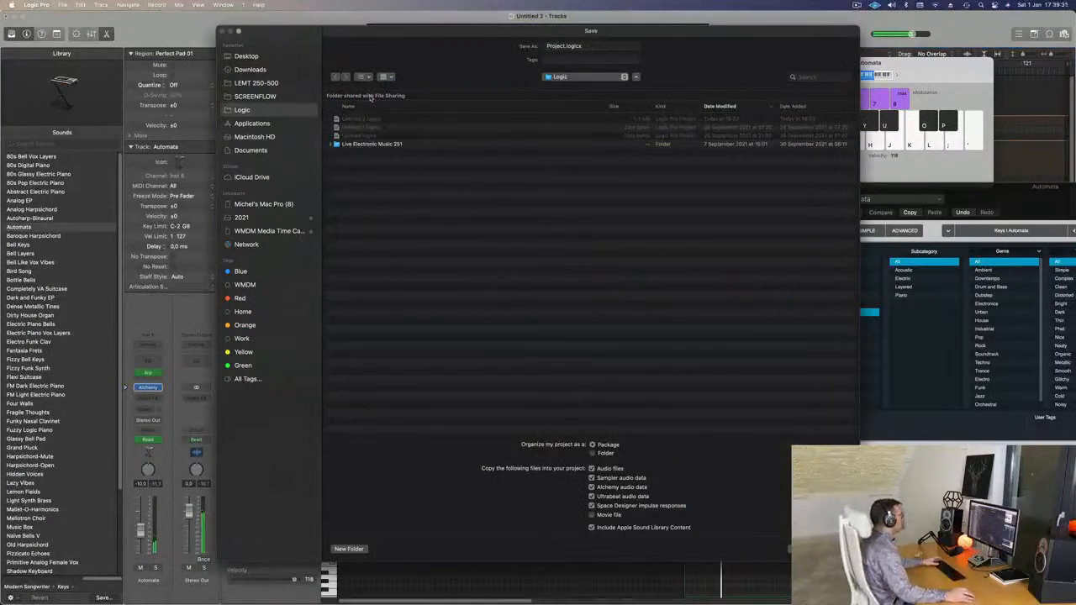
{"action": "left_click", "coordinate": [263, 85]}
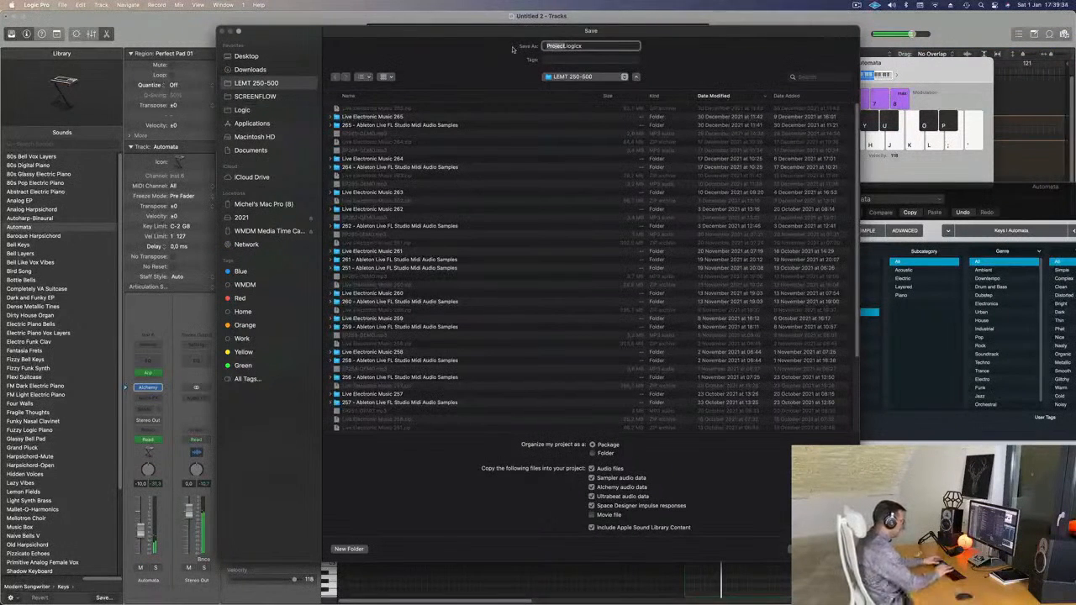
{"action": "type", "text": "265"}
{"action": "key", "text": "Return"}
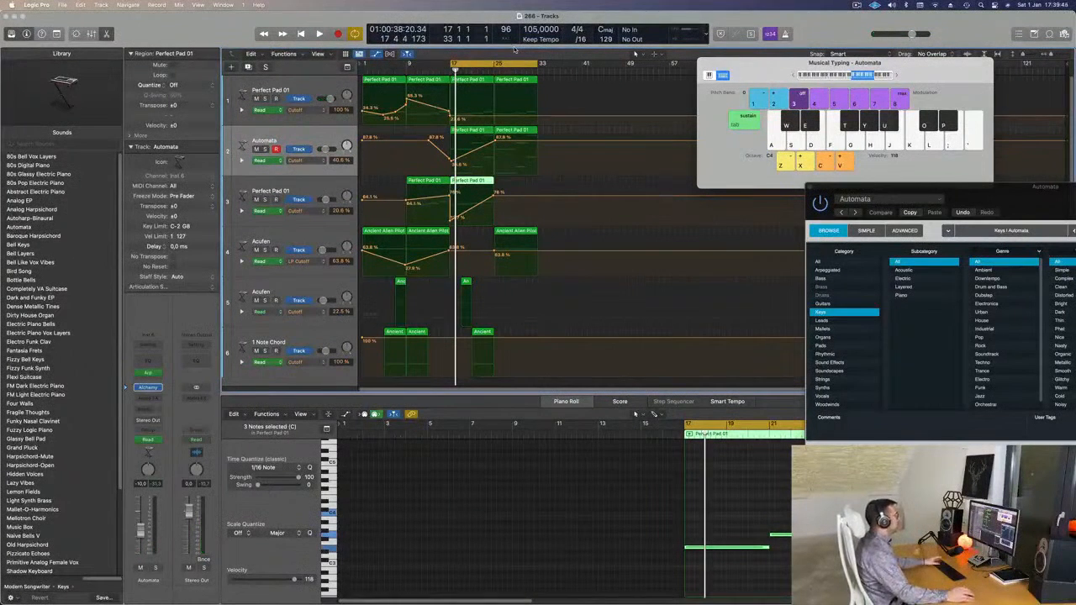
- Move the track 3 Perfect Pad 01 region with its Cutoff ramp from bar 17 to bar 25
{"action": "key", "text": "space"}
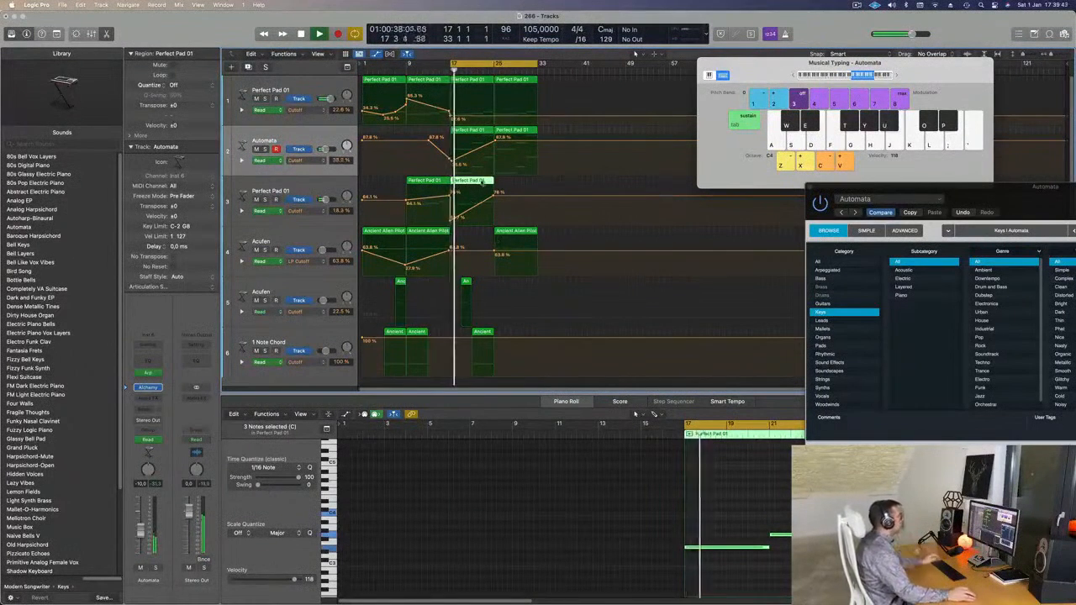
{"action": "left_click_drag", "start_coordinate": [481, 181], "coordinate": [514, 188]}
{"action": "key", "text": "space"}
{"action": "key", "text": "space"}
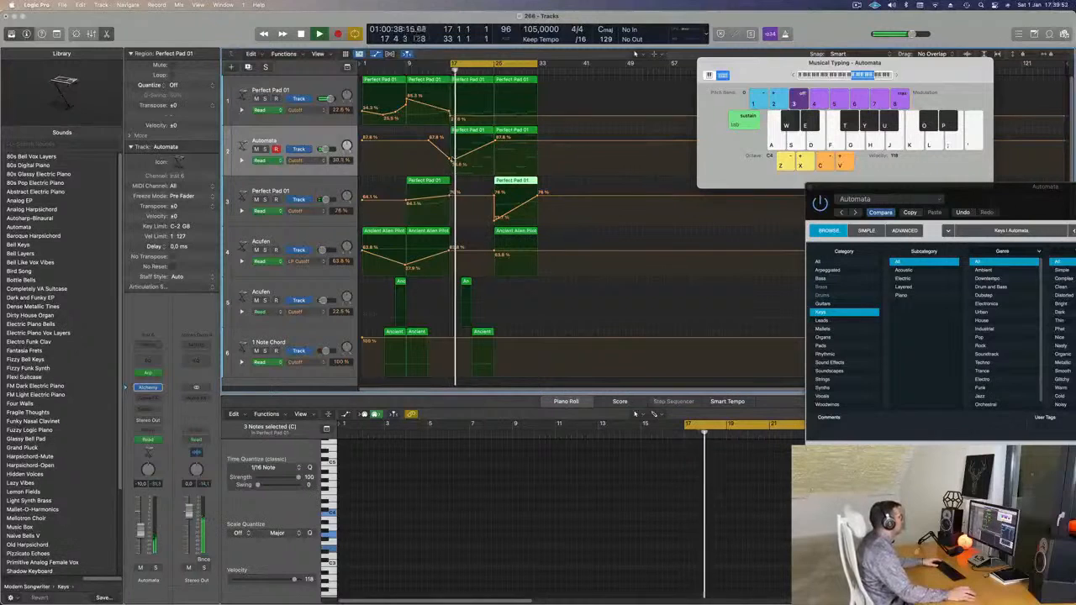
- Add a Cutoff point at bar 25 on track 1 and lower the Automata track's Cutoff there to about 54%
{"action": "left_click", "coordinate": [455, 164]}
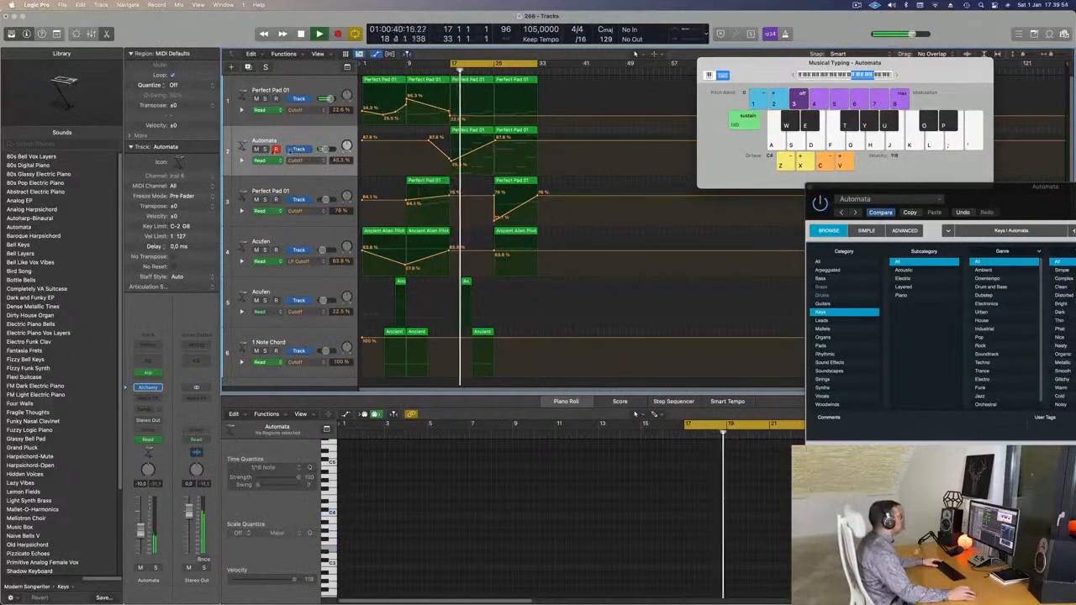
{"action": "left_click", "coordinate": [310, 139]}
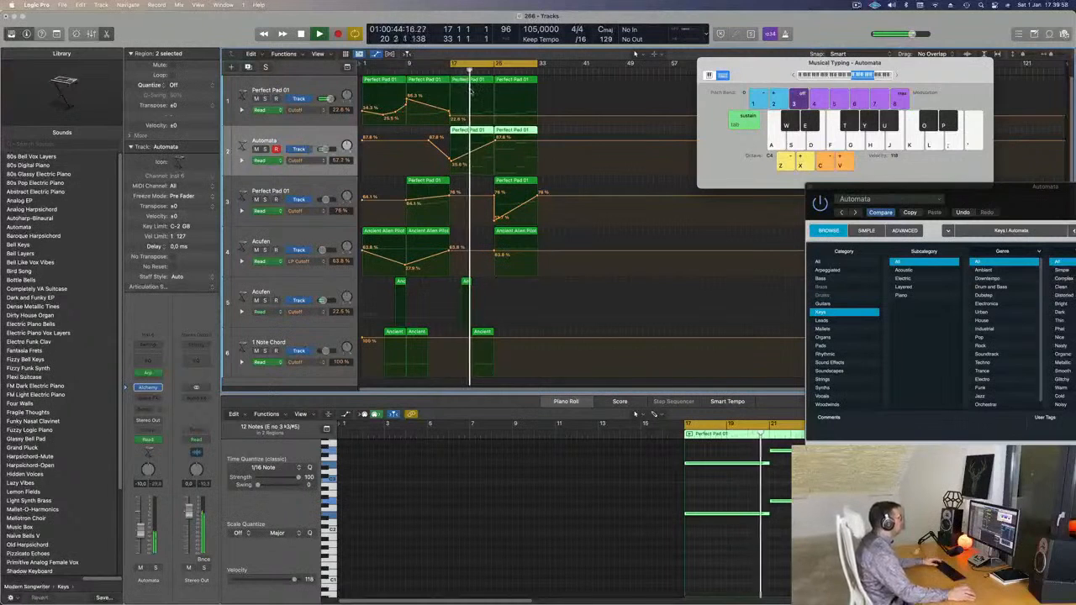
{"action": "left_click", "coordinate": [495, 118]}
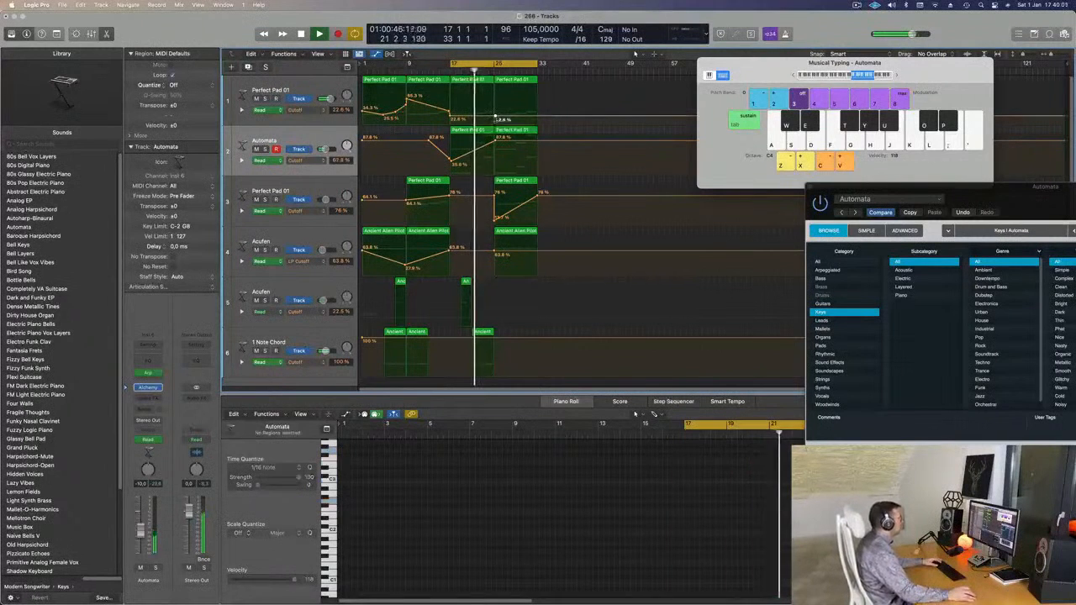
{"action": "left_click_drag", "start_coordinate": [496, 138], "coordinate": [495, 156]}
- In the Automata region at bar 17, delete the notes after the first chord and extend the remaining notes to bar 25
{"action": "left_click", "coordinate": [476, 136]}
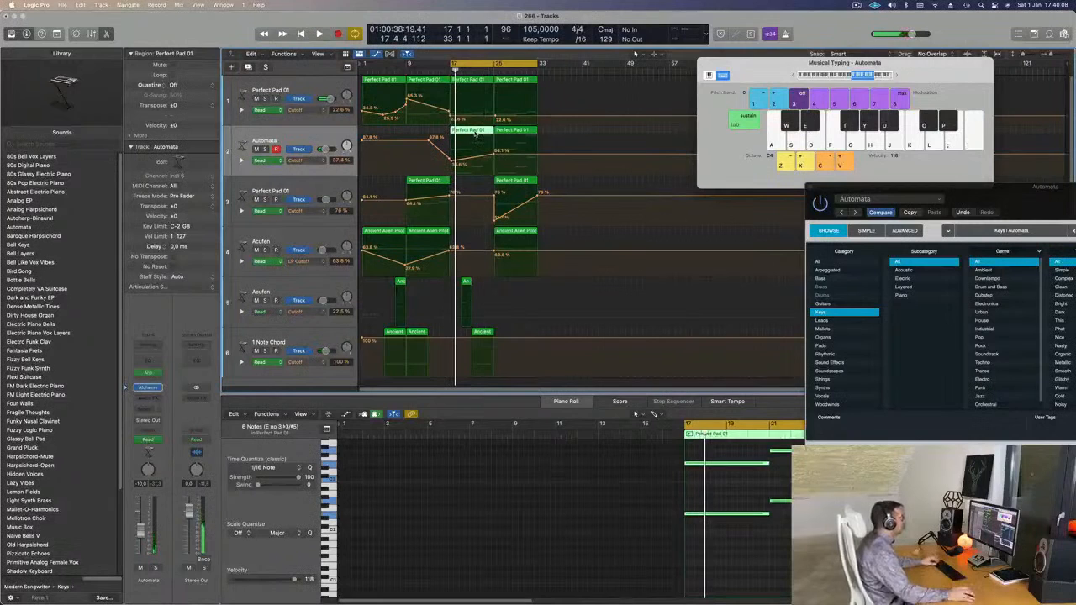
{"action": "scroll", "coordinate": [608, 504], "scroll_direction": "down", "scroll_amount": 3}
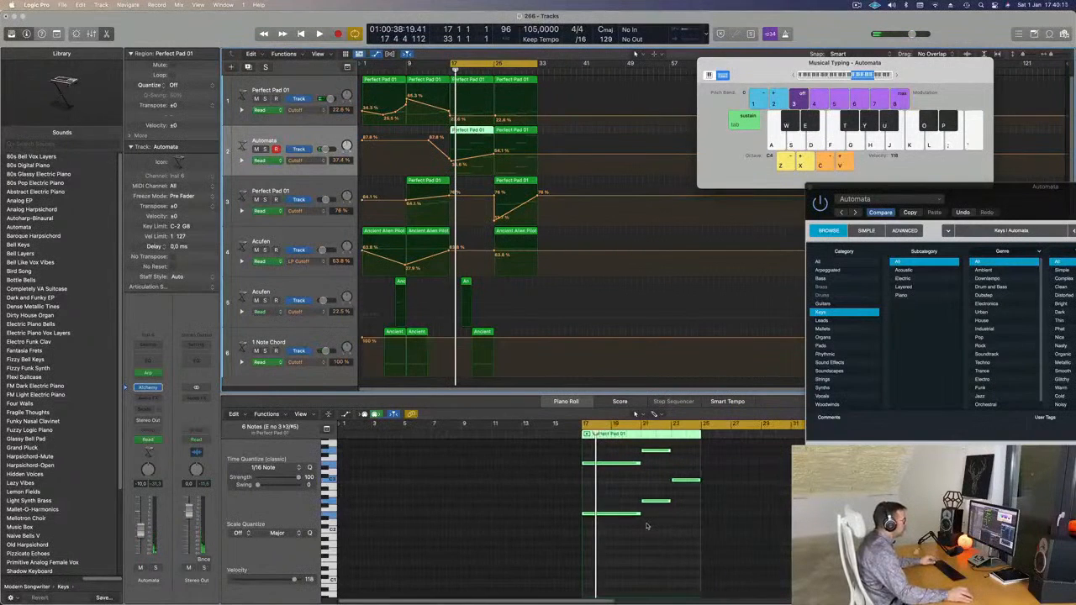
{"action": "scroll", "coordinate": [651, 526], "scroll_direction": "up", "scroll_amount": 2}
{"action": "left_click_drag", "start_coordinate": [661, 452], "coordinate": [682, 538]}
{"action": "key", "text": "Delete"}
{"action": "left_click_drag", "start_coordinate": [659, 485], "coordinate": [629, 553]}
{"action": "left_click_drag", "start_coordinate": [639, 491], "coordinate": [701, 491]}
- In the track 1 Perfect Pad 01 region at bar 17, delete the later notes and stretch the first note to bar 25
{"action": "left_click", "coordinate": [478, 82]}
{"action": "scroll", "coordinate": [688, 530], "scroll_direction": "down", "scroll_amount": 1}
{"action": "left_click_drag", "start_coordinate": [629, 475], "coordinate": [665, 524]}
{"action": "key", "text": "Delete"}
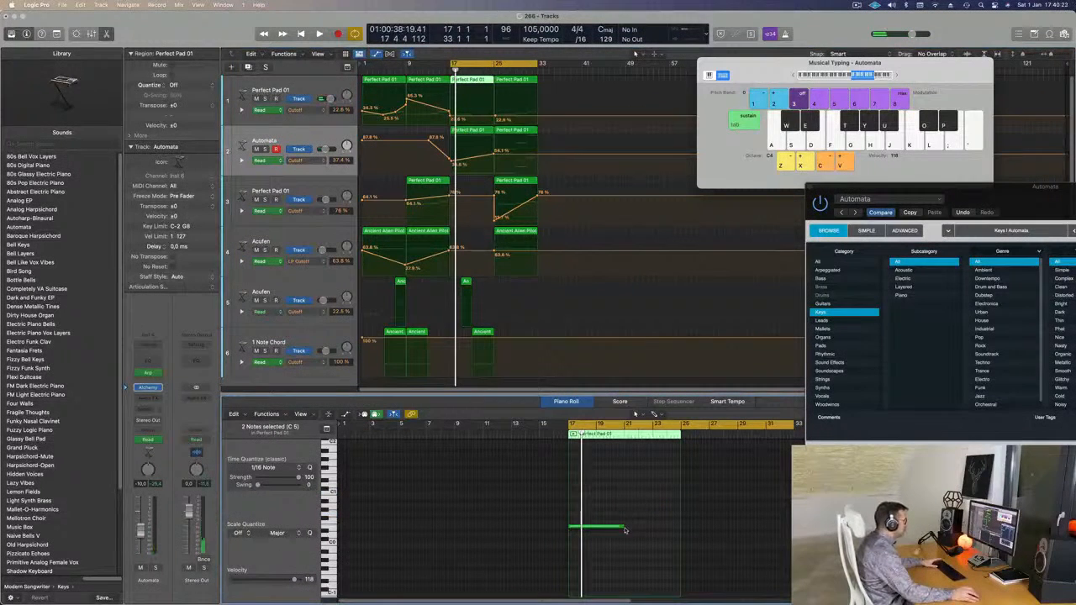
{"action": "left_click_drag", "start_coordinate": [629, 529], "coordinate": [679, 529]}
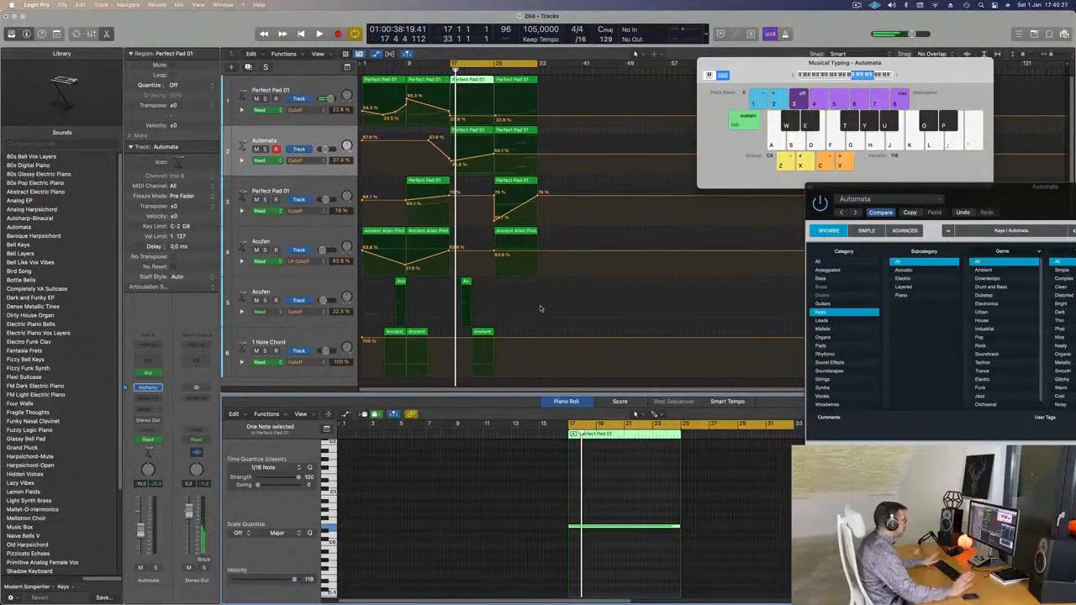
- Play the arrangement from bar 17 with a closer timeline view to check the sustained notes
{"action": "key", "text": "space"}
{"action": "key", "text": "super+Right"}
{"action": "key", "text": "super+Right"}
{"action": "key", "text": "super+Right"}
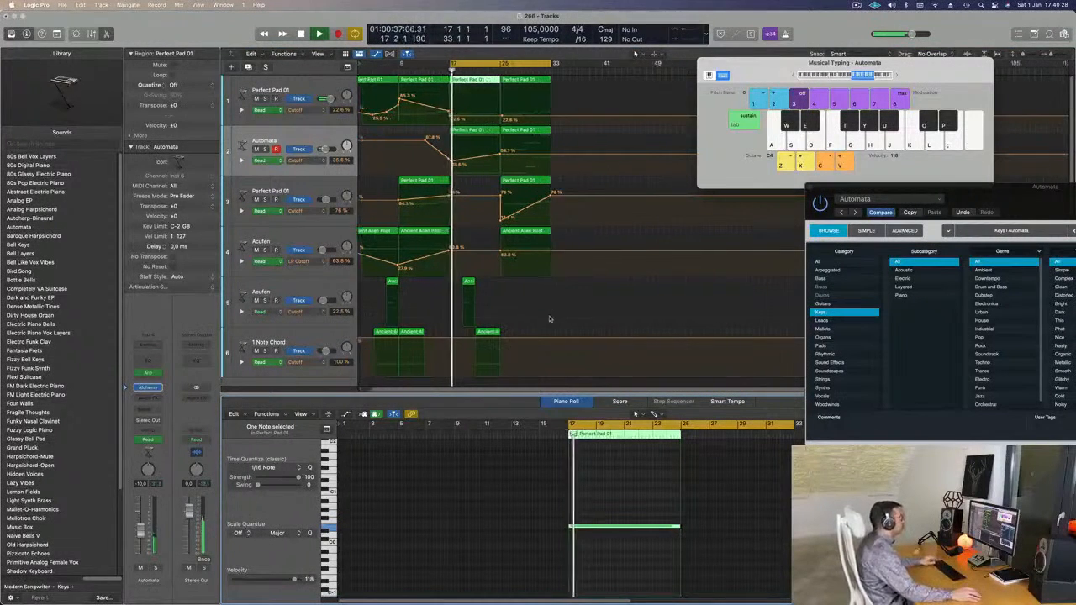
- Raise the Automata track's Cutoff point at bar 25 to about 60%
{"action": "scroll", "coordinate": [481, 155], "scroll_direction": "left", "scroll_amount": 2}
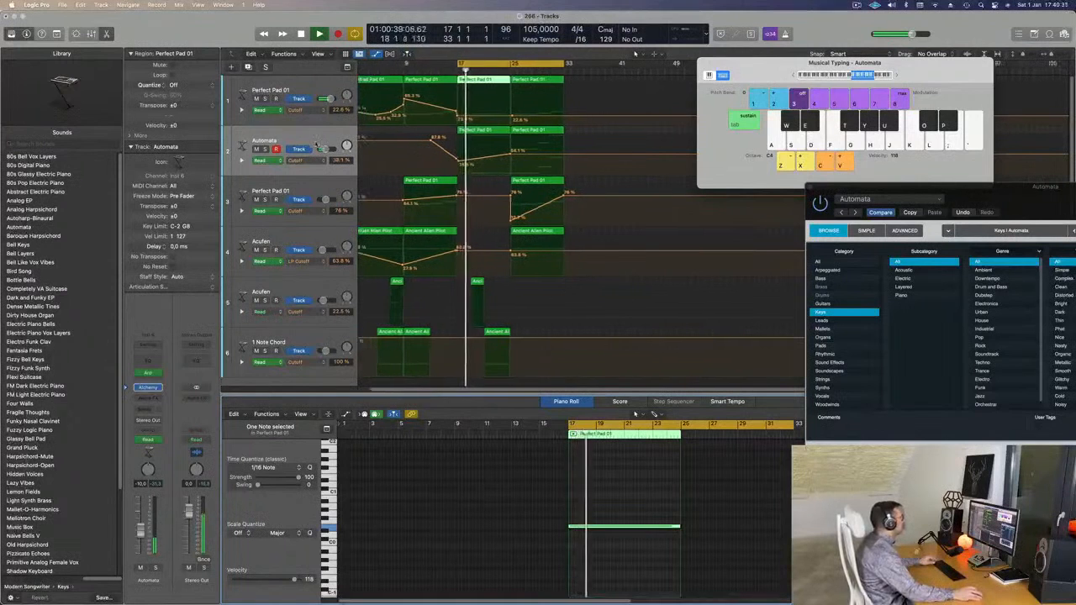
{"action": "left_click", "coordinate": [516, 156]}
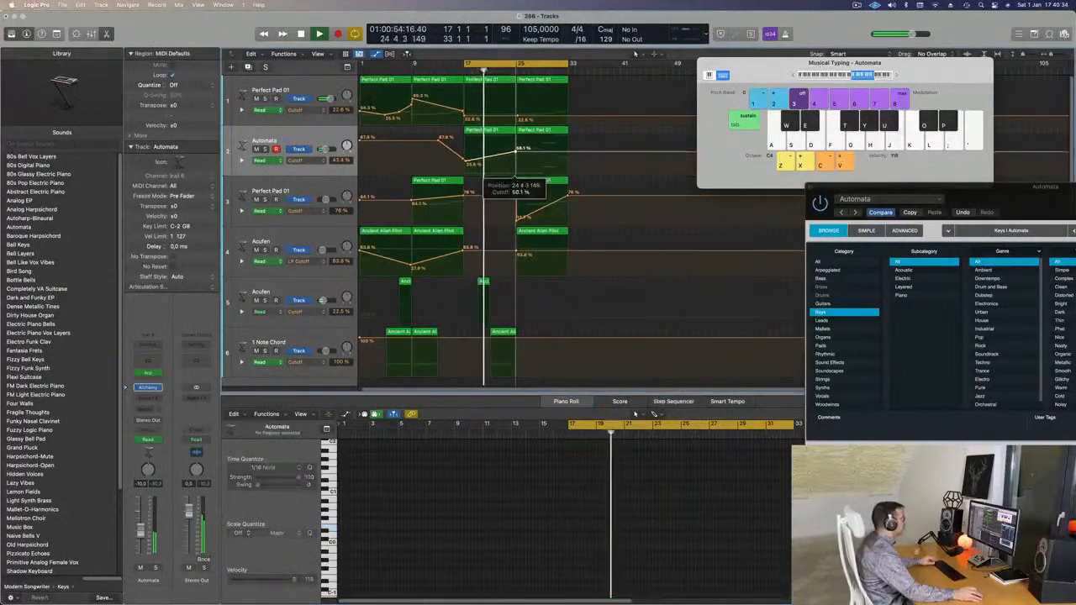
{"action": "left_click", "coordinate": [516, 155]}
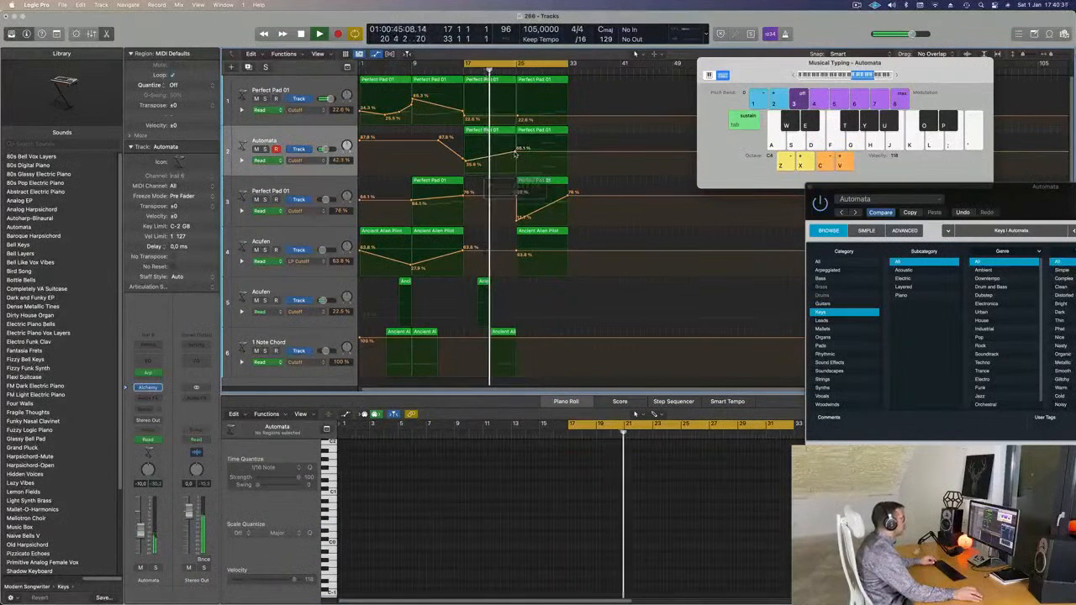
{"action": "key", "text": "super+Left"}
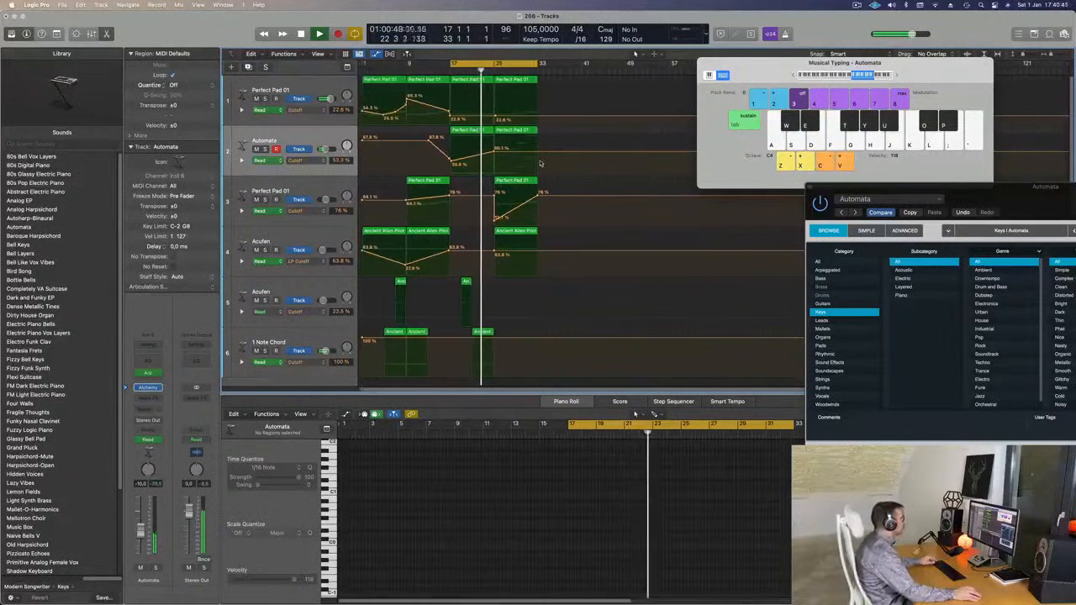
{"action": "key", "text": "super+Right"}
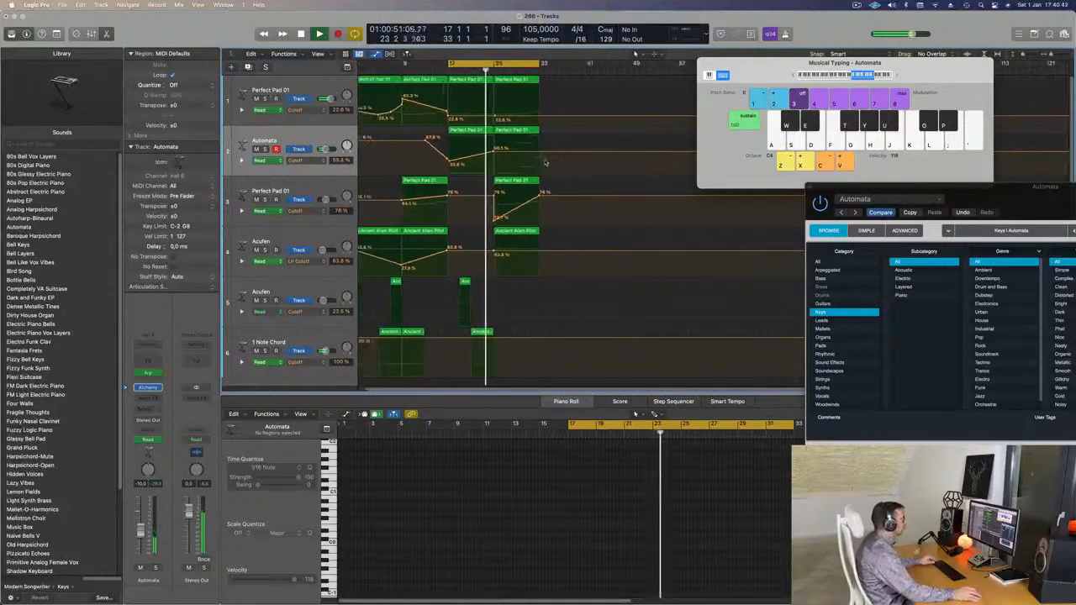
{"action": "key", "text": "super+Left"}
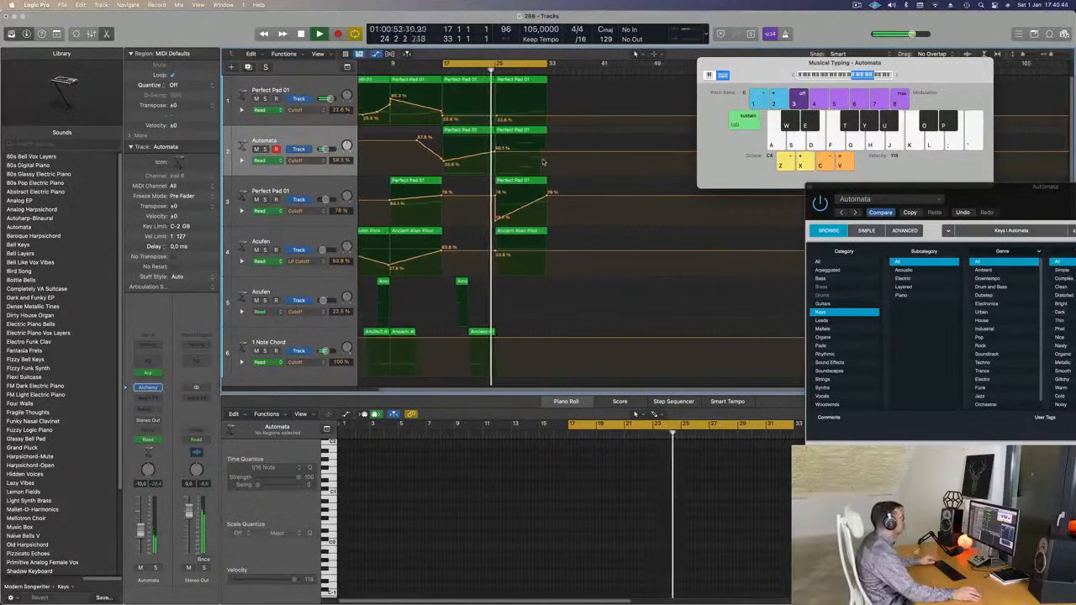
- Set the cycle range to bars 17–25, repeat that section from bar 25, and extend the cycle to bar 33 for playback
{"action": "left_click_drag", "start_coordinate": [541, 64], "coordinate": [498, 70]}
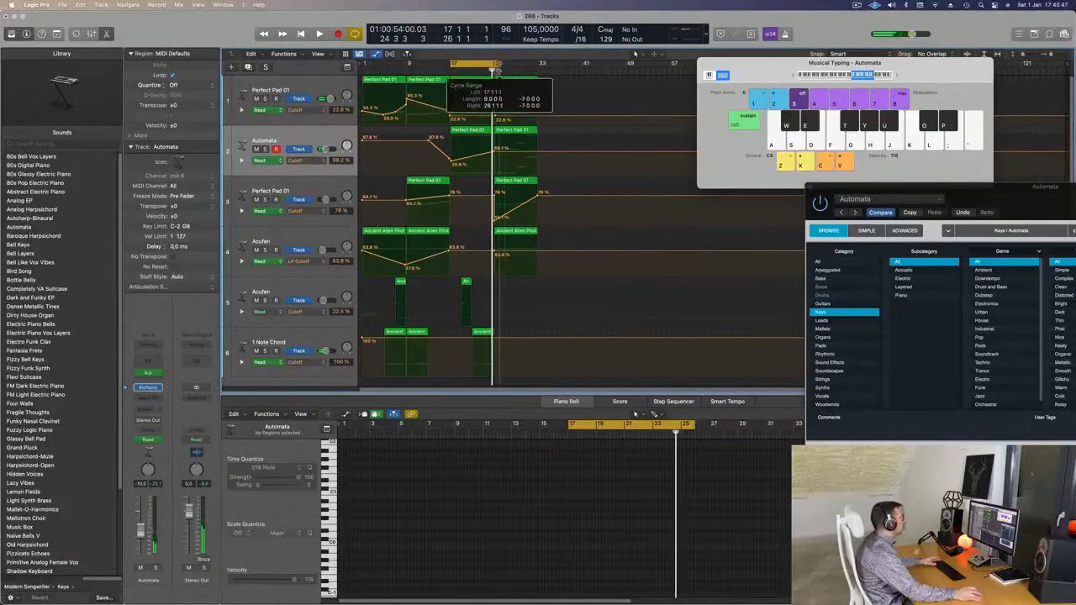
{"action": "key", "text": "super+r"}
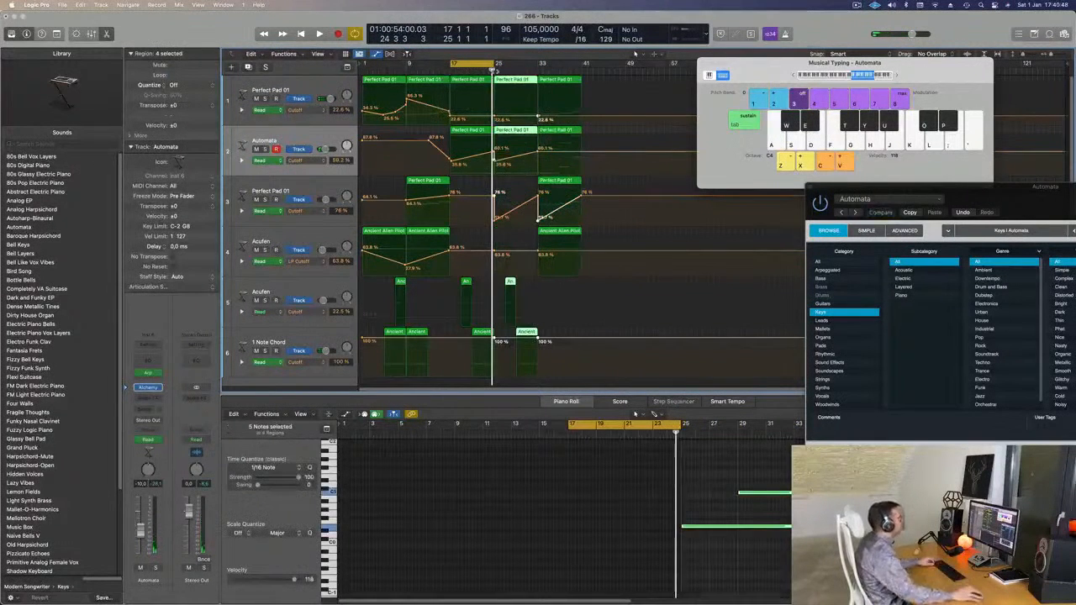
{"action": "key", "text": "space"}
{"action": "left_click_drag", "start_coordinate": [511, 65], "coordinate": [540, 69]}
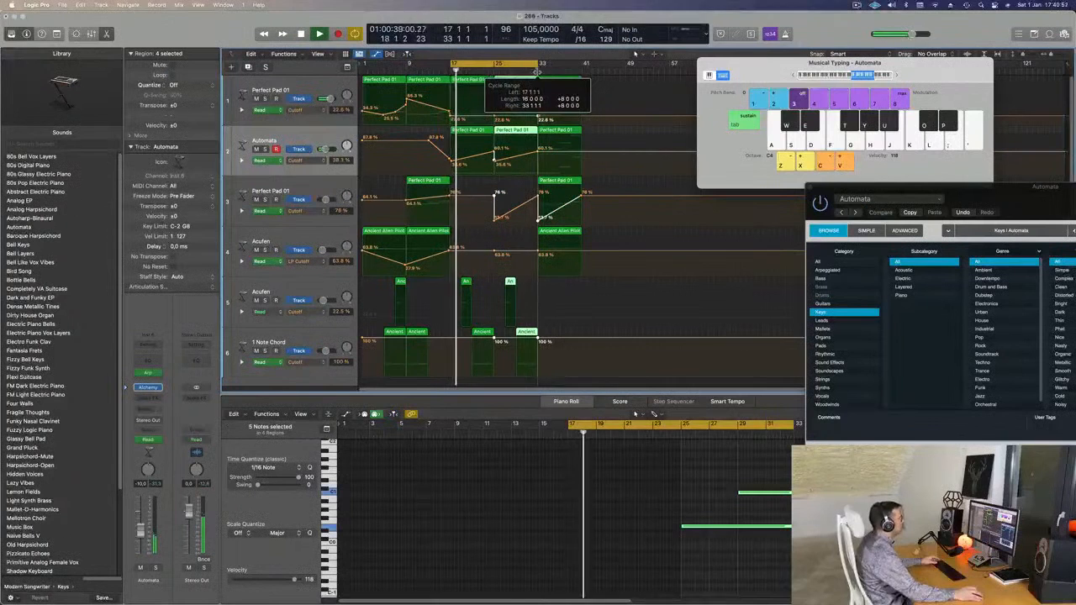
- Remove the Cutoff dips at bar 25 on tracks 2 and 3, and lower track 1's Cutoff there to about 10%
{"action": "left_click", "coordinate": [494, 221]}
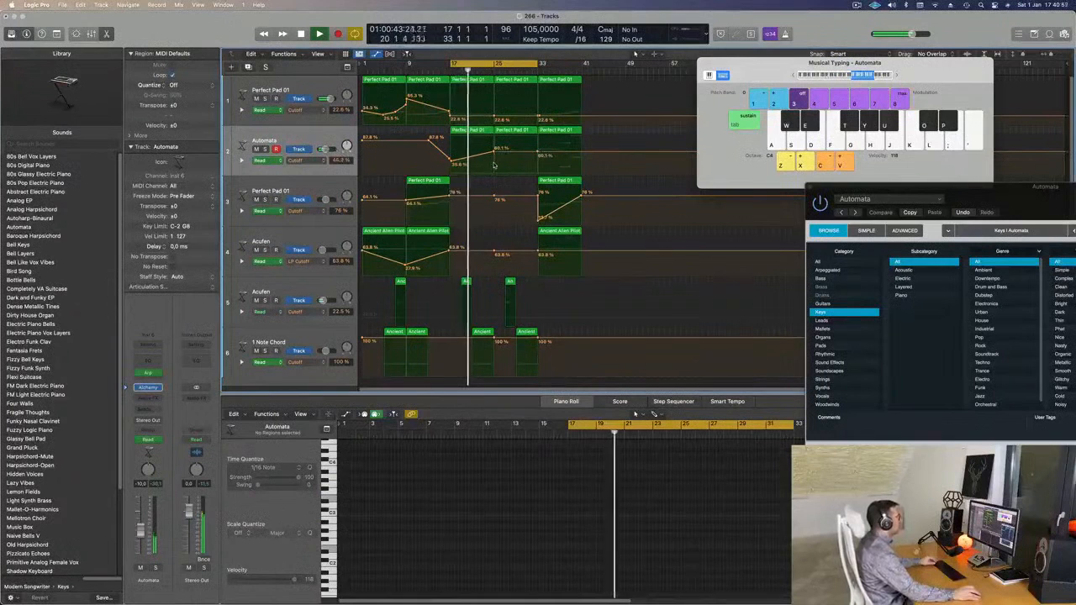
{"action": "left_click_drag", "start_coordinate": [495, 111], "coordinate": [495, 108]}
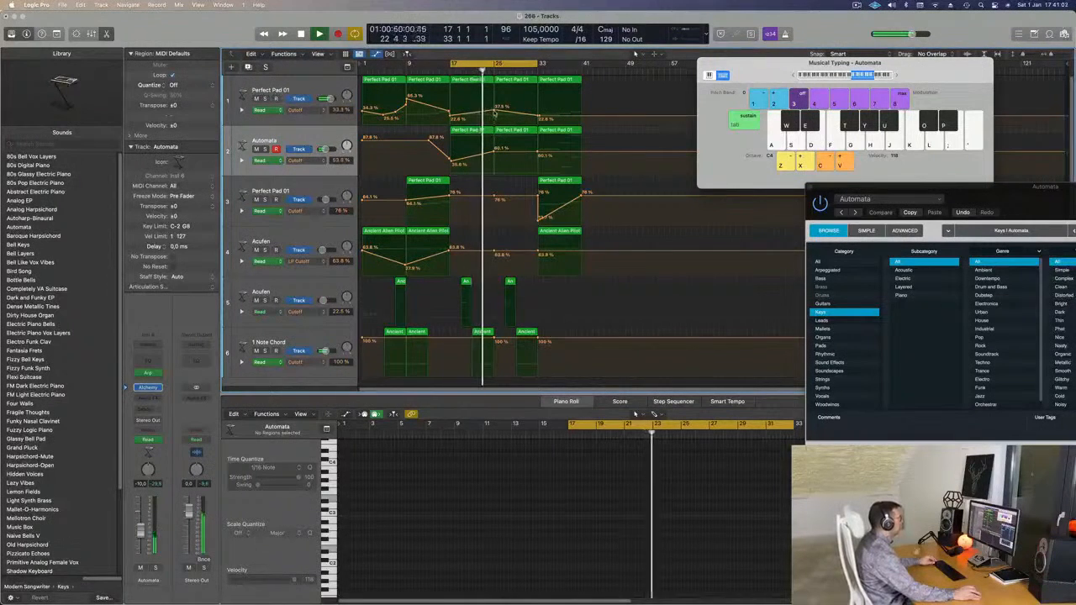
{"action": "left_click_drag", "start_coordinate": [496, 112], "coordinate": [495, 122]}
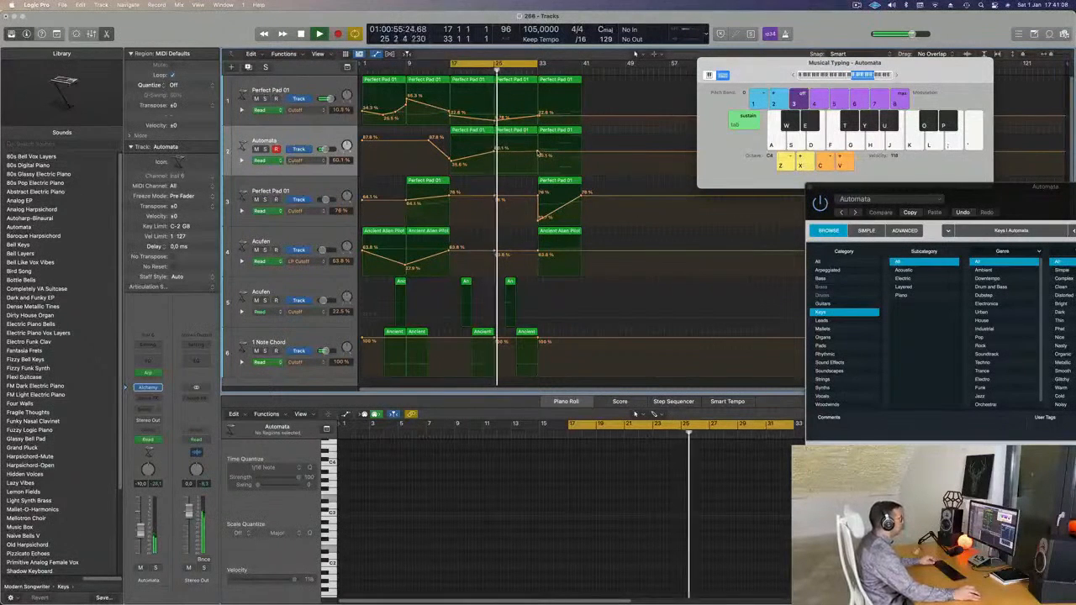
- Copy the Automata region at bar 25 to track 3 and reshape that track's Cutoff to climb from near zero through bar 33
{"action": "left_click_drag", "start_coordinate": [528, 132], "coordinate": [494, 219]}
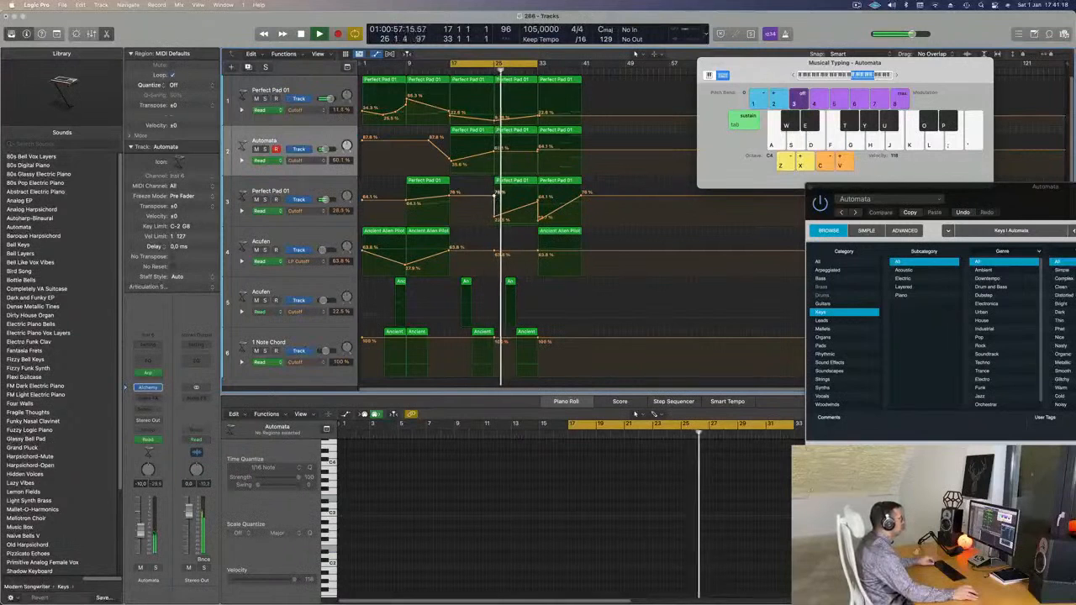
{"action": "left_click_drag", "start_coordinate": [499, 219], "coordinate": [499, 223]}
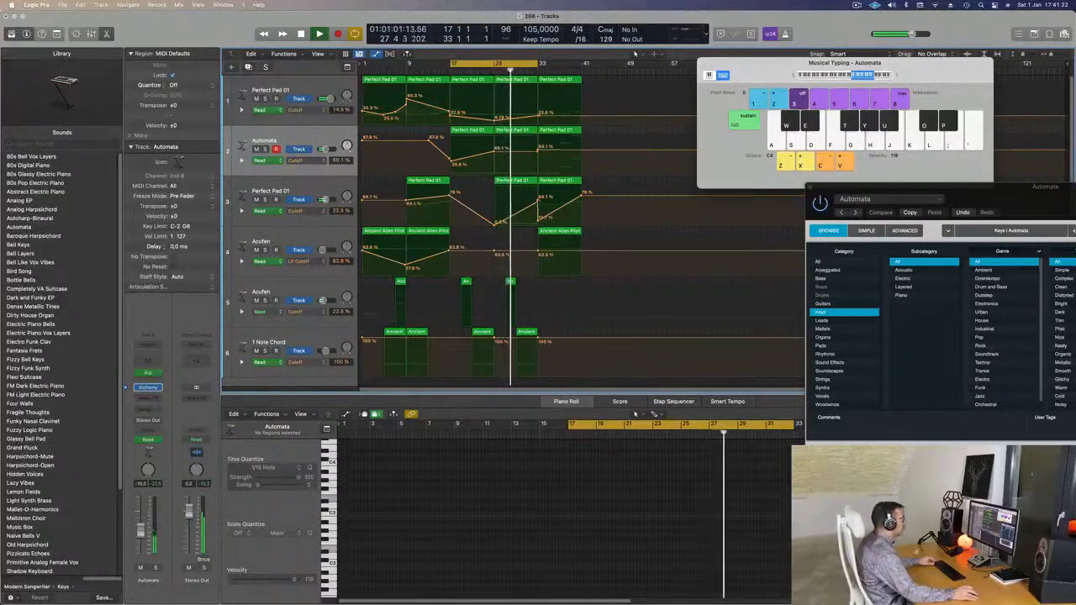
{"action": "double_click", "coordinate": [538, 222]}
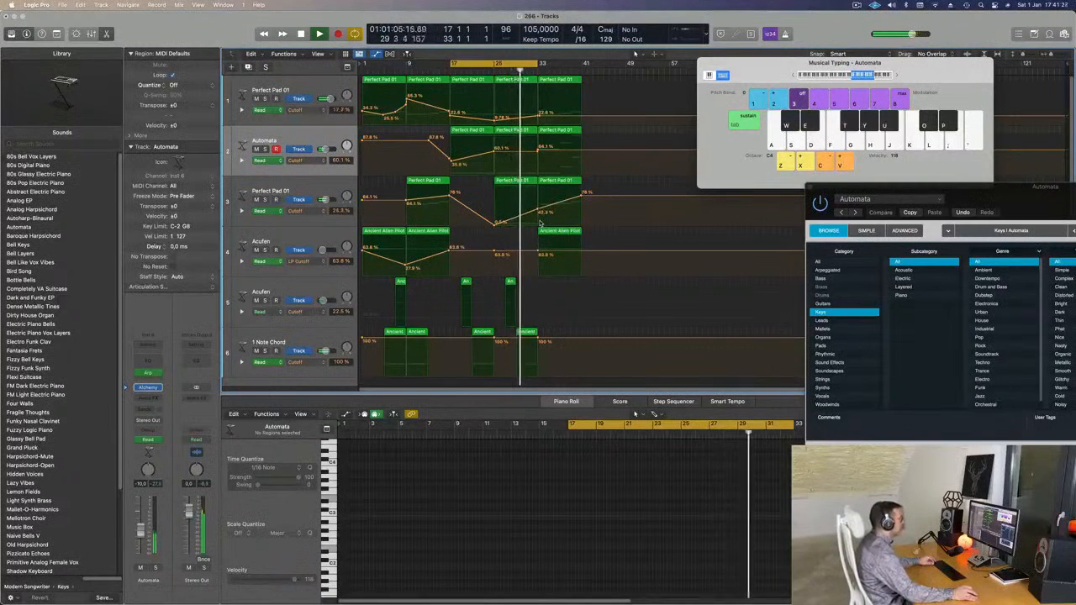
{"action": "key", "text": "super+Right"}
{"action": "key", "text": "super+Left"}
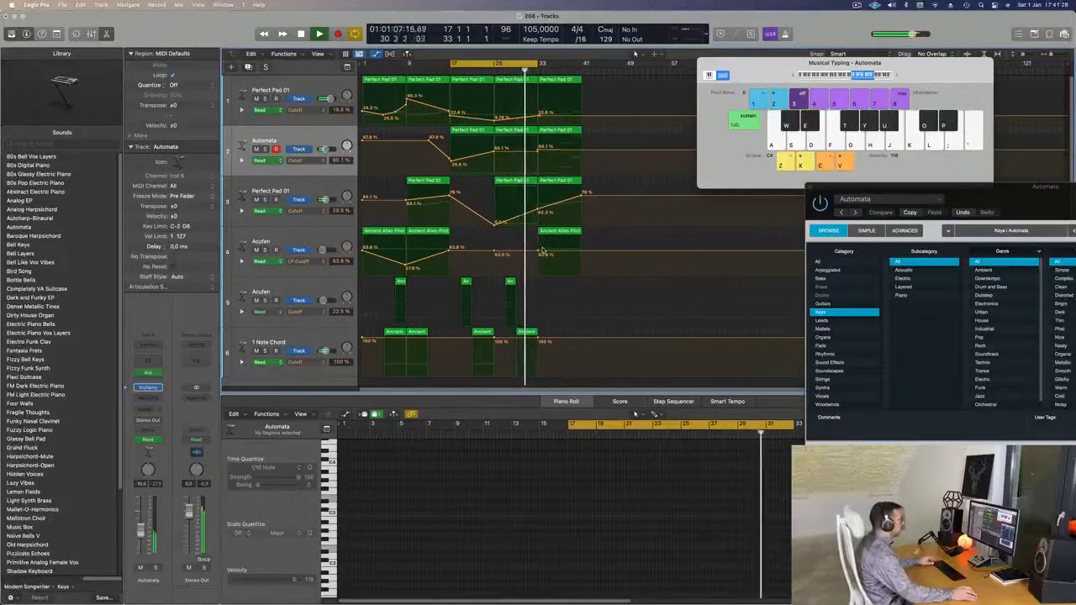
{"action": "key", "text": "super+Right"}
{"action": "key", "text": "super+Left"}
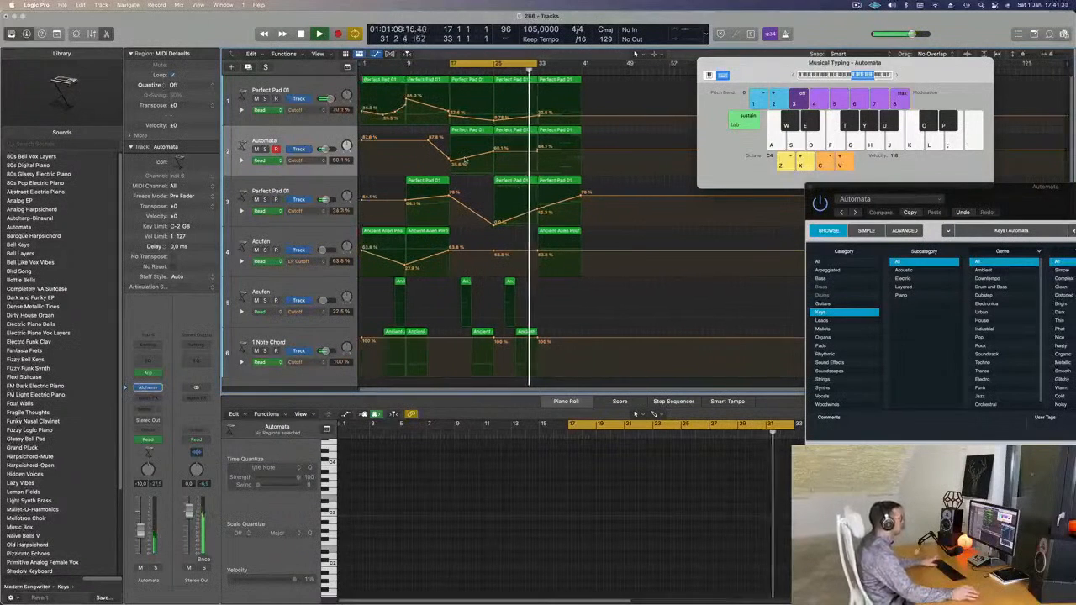
- Raise the Automata track's Cutoff at bar 33 to about 71% during playback
{"action": "left_click_drag", "start_coordinate": [538, 150], "coordinate": [537, 150]}
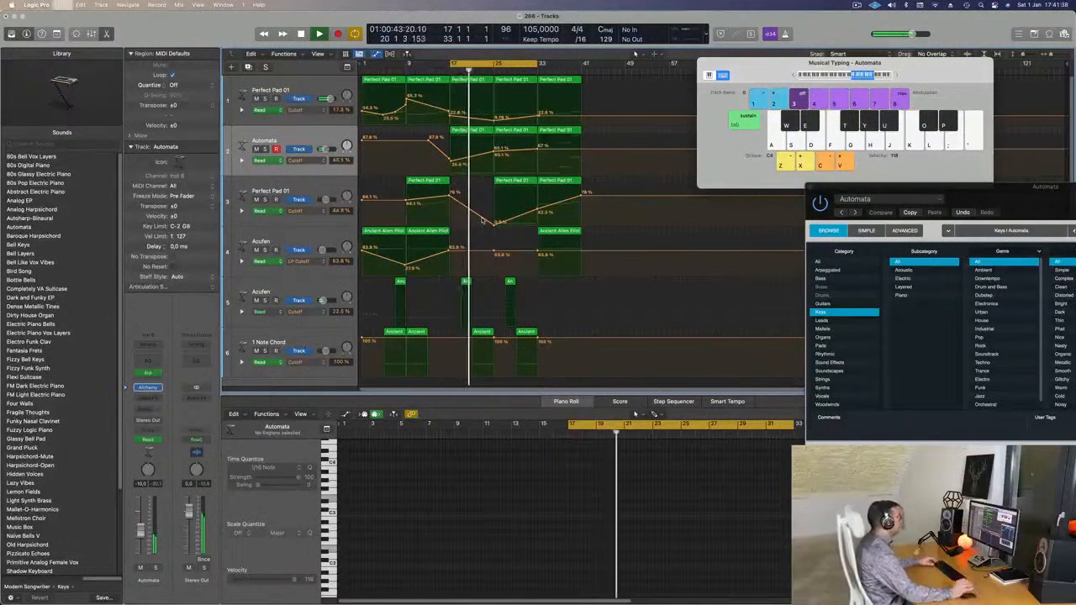
{"action": "left_click", "coordinate": [471, 130]}
{"action": "left_click", "coordinate": [509, 130], "text": "shift"}
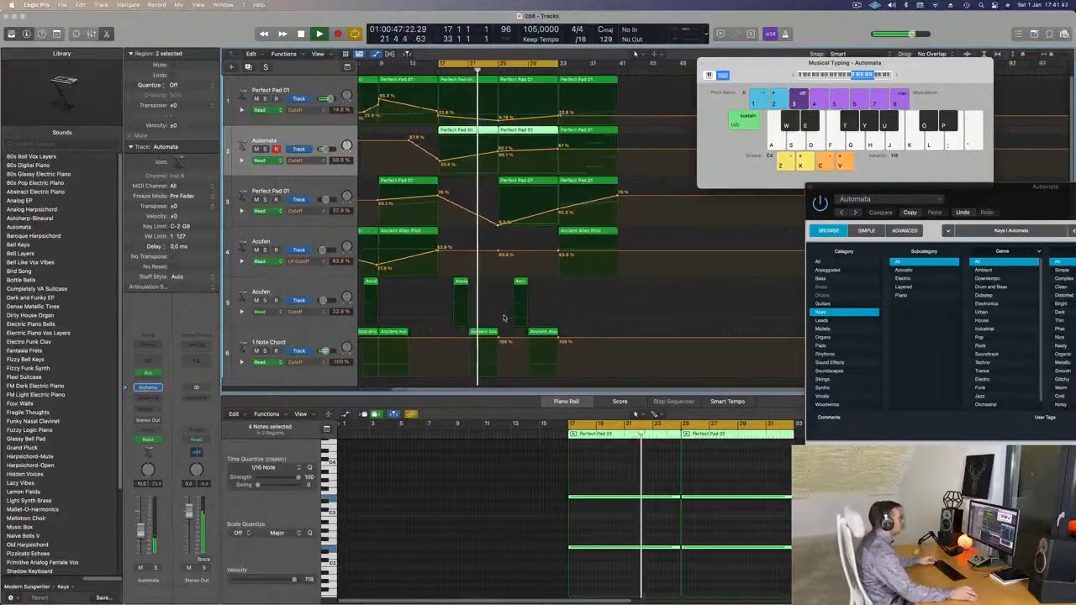
{"action": "key", "text": "super+Right"}
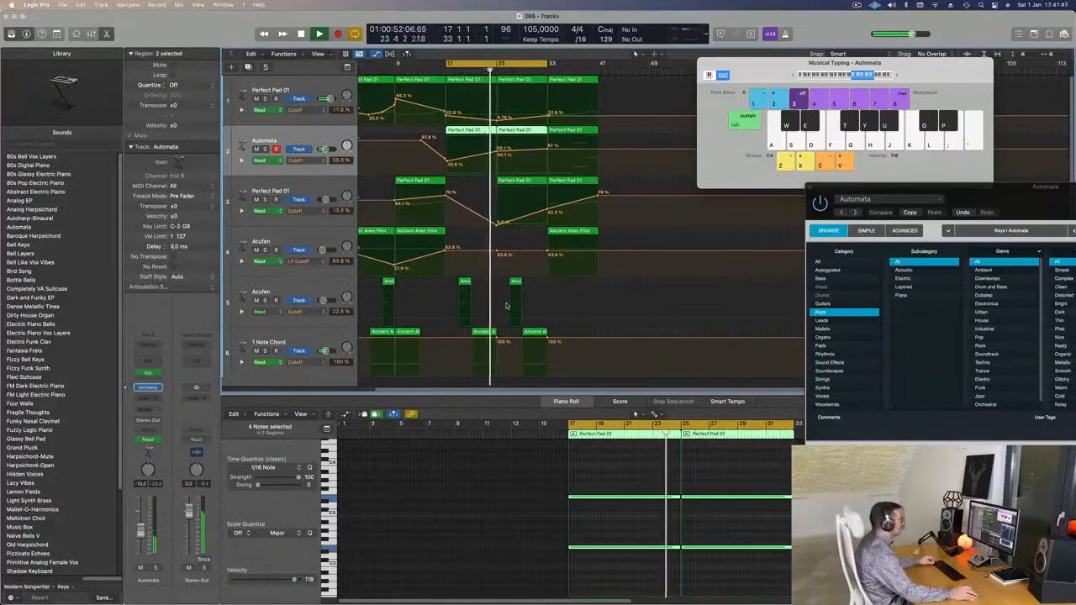
{"action": "scroll", "coordinate": [506, 302], "scroll_direction": "down", "scroll_amount": 2}
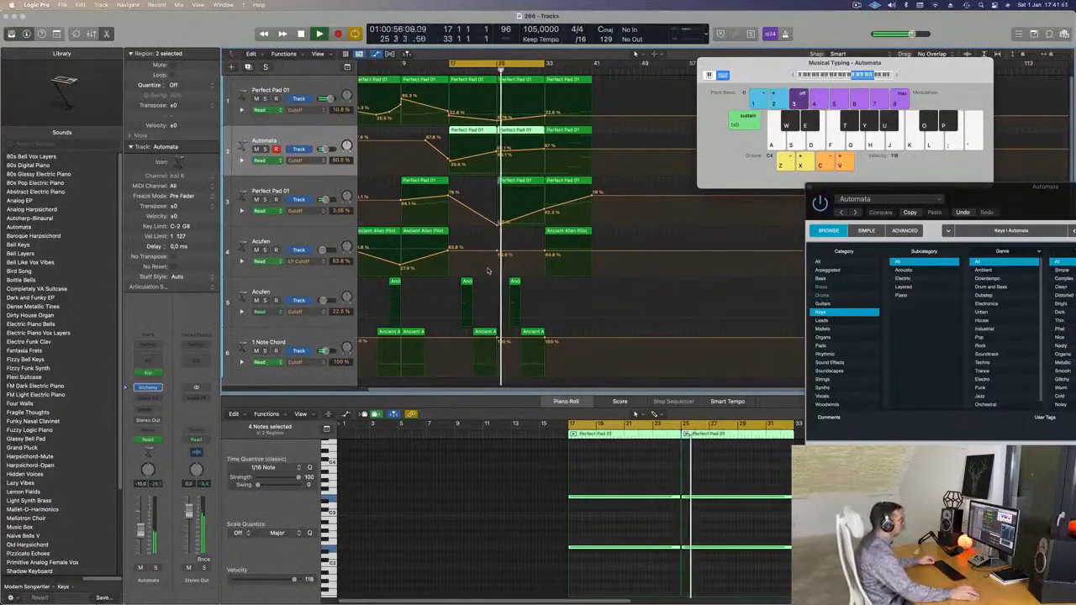
{"action": "scroll", "coordinate": [488, 270], "scroll_direction": "up", "scroll_amount": 2}
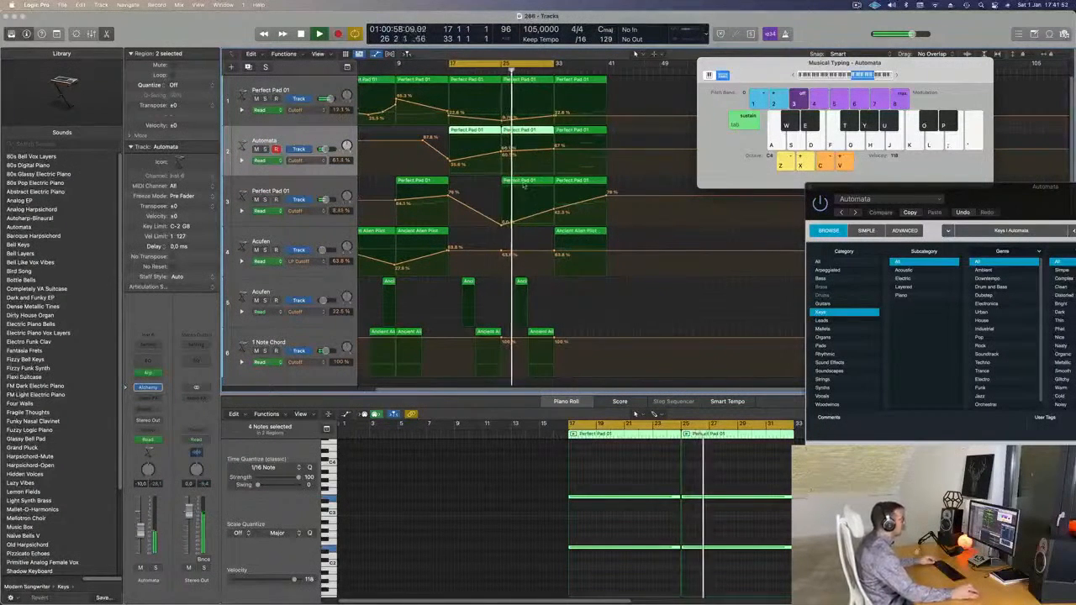
{"action": "left_click_drag", "start_coordinate": [554, 150], "coordinate": [554, 146]}
- Copy the short track 5 Acufen region from bar 27 to bar 31
{"action": "left_click_drag", "start_coordinate": [522, 284], "coordinate": [549, 288]}
{"action": "scroll", "coordinate": [549, 285], "scroll_direction": "down", "scroll_amount": 2}
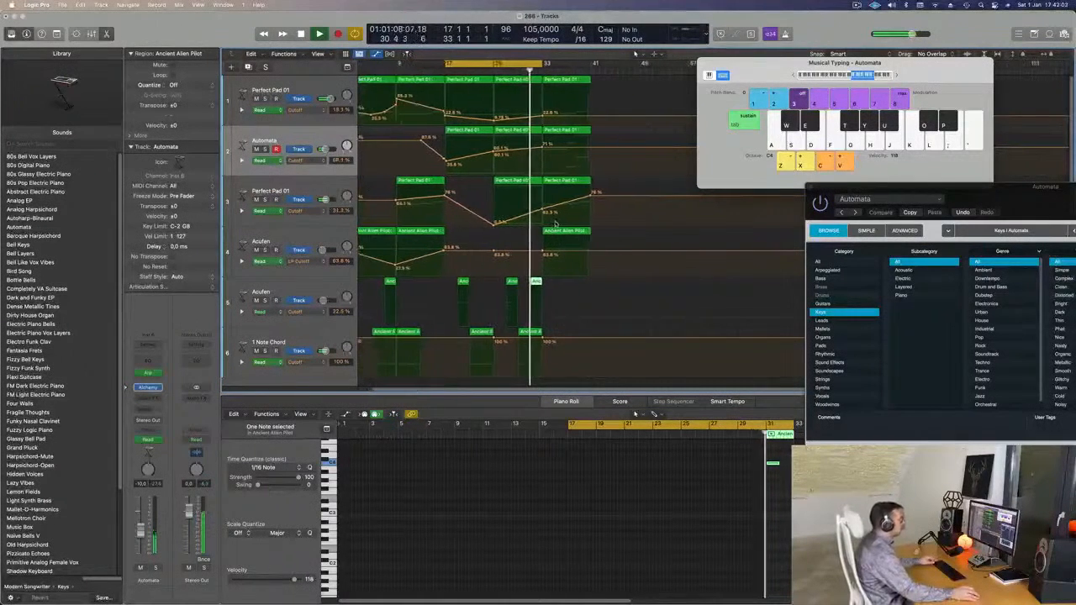
{"action": "scroll", "coordinate": [557, 222], "scroll_direction": "up", "scroll_amount": 3}
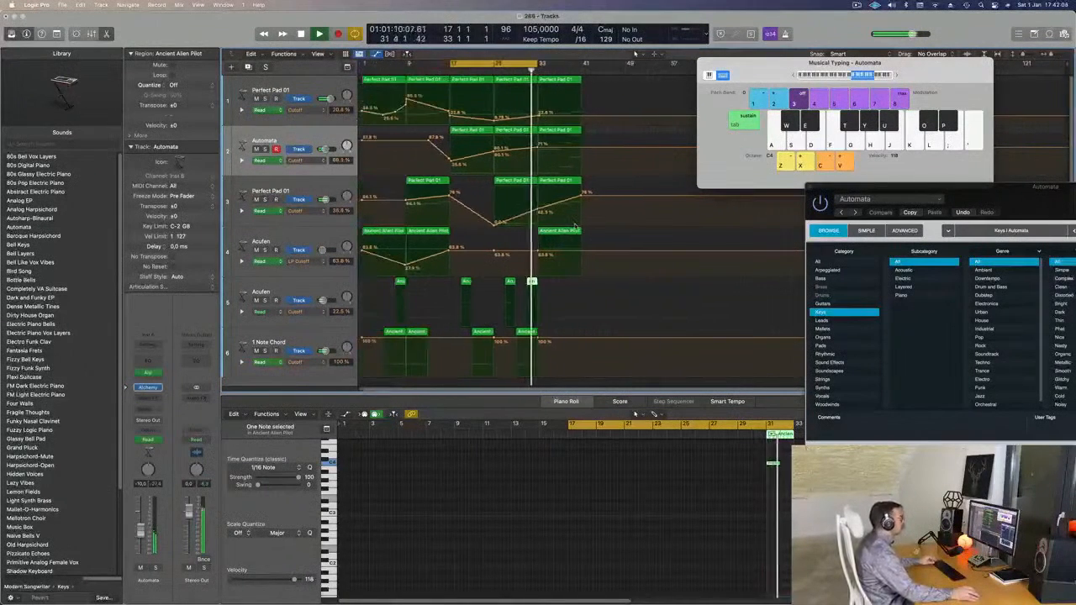
- Move the four regions at bar 33 on tracks 1 to 4 to about bar 48
{"action": "key", "text": "super+Left"}
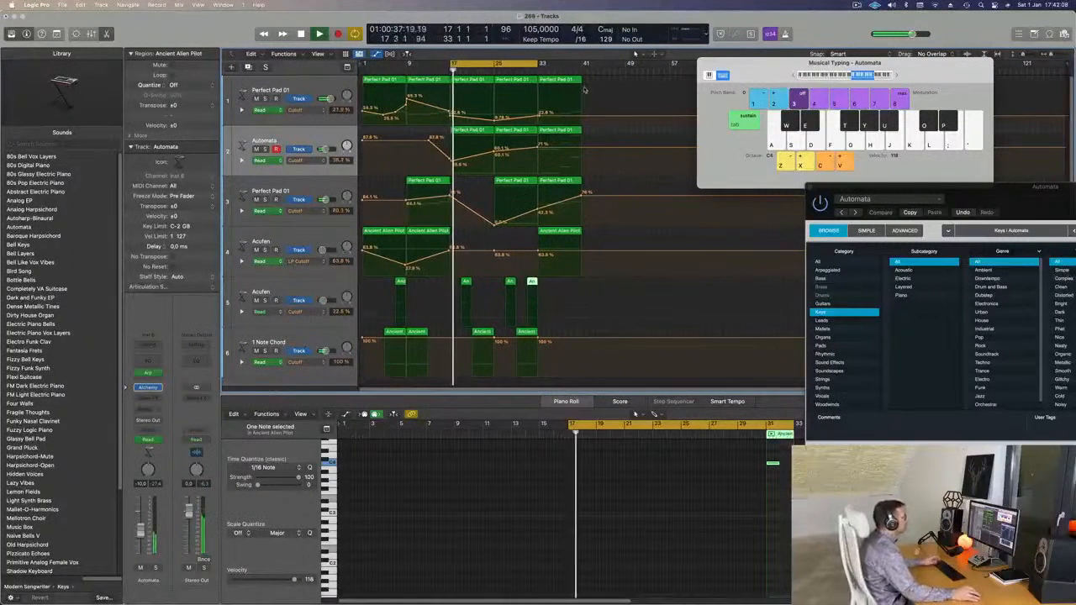
{"action": "left_click_drag", "start_coordinate": [599, 80], "coordinate": [572, 250]}
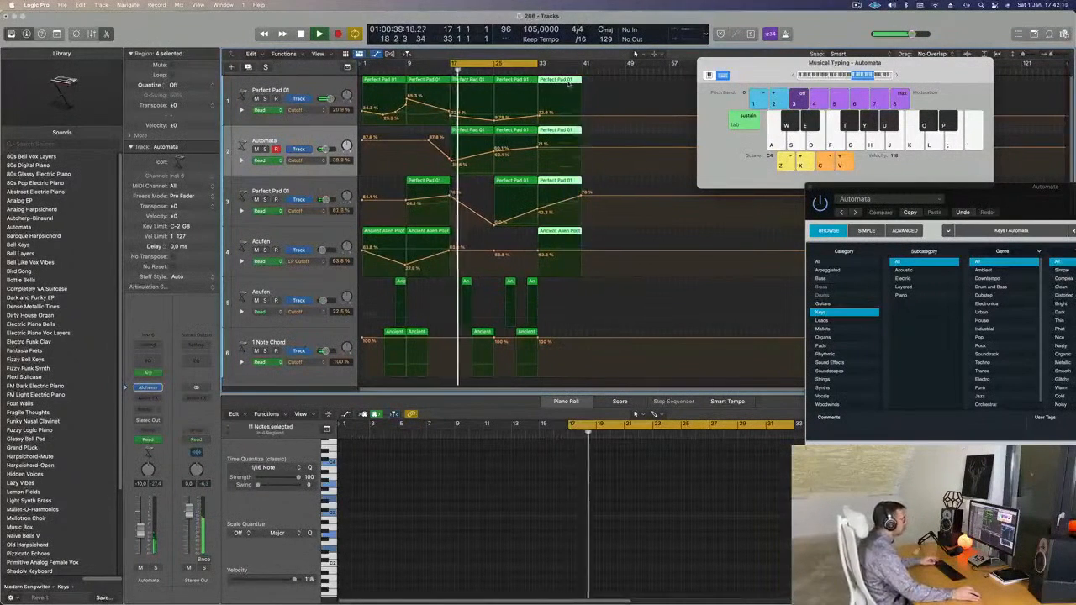
{"action": "left_click_drag", "start_coordinate": [570, 82], "coordinate": [653, 81]}
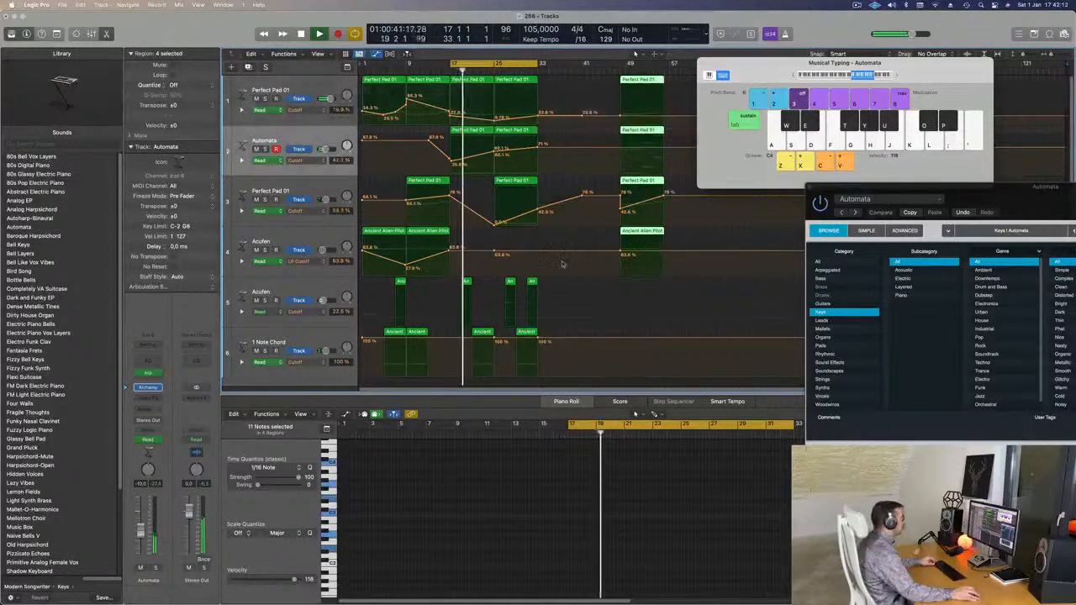
- Copy the 1 Note Chord region from bar 29 to bar 33 and extend the cycle range to bar 40
{"action": "left_click", "coordinate": [526, 333]}
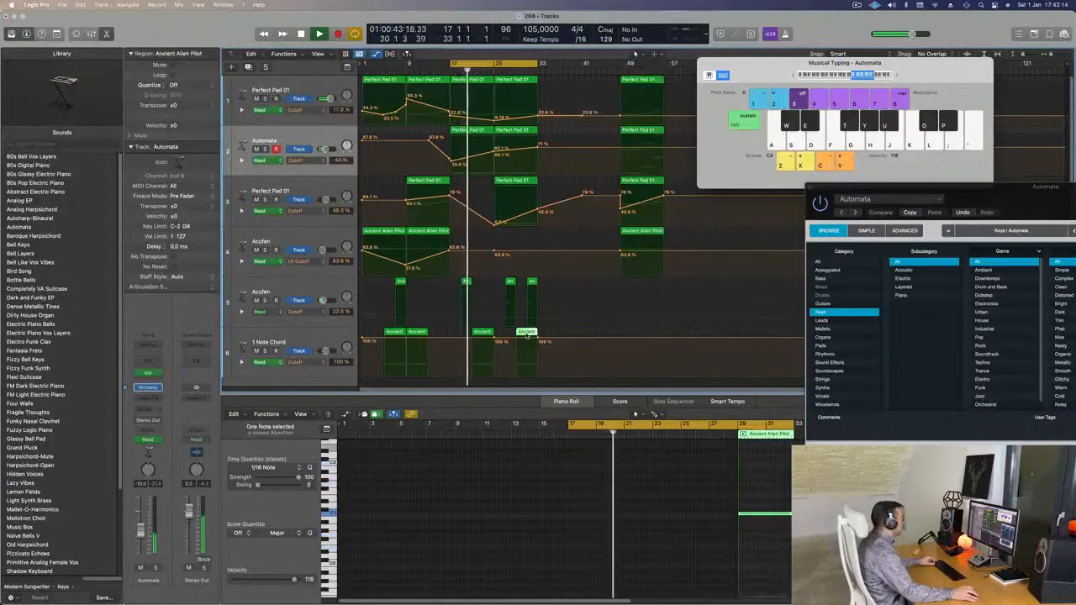
{"action": "left_click_drag", "start_coordinate": [526, 333], "coordinate": [548, 334]}
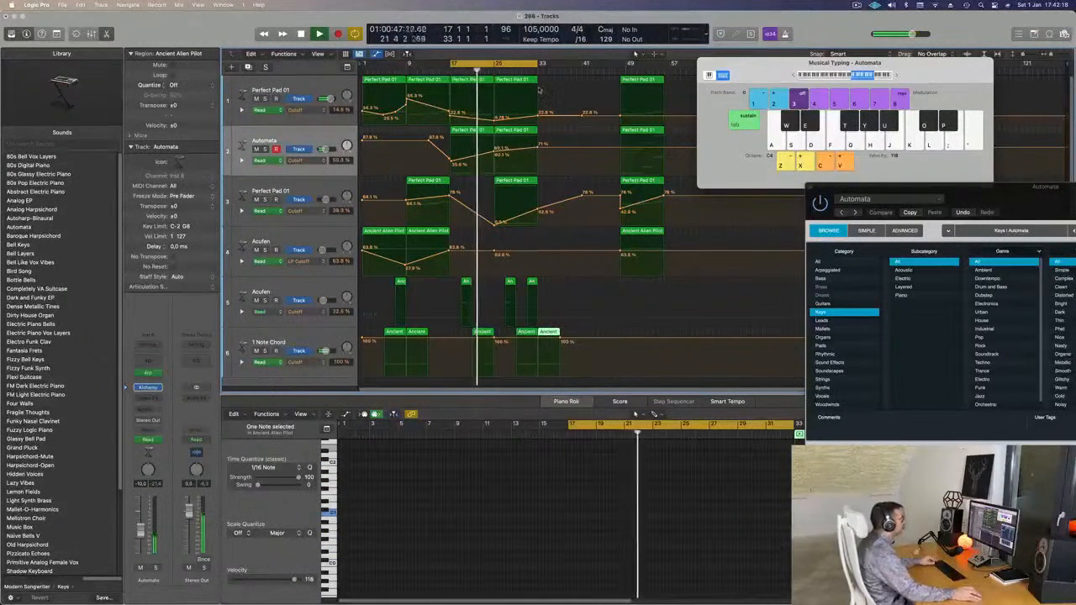
{"action": "left_click_drag", "start_coordinate": [537, 65], "coordinate": [577, 64]}
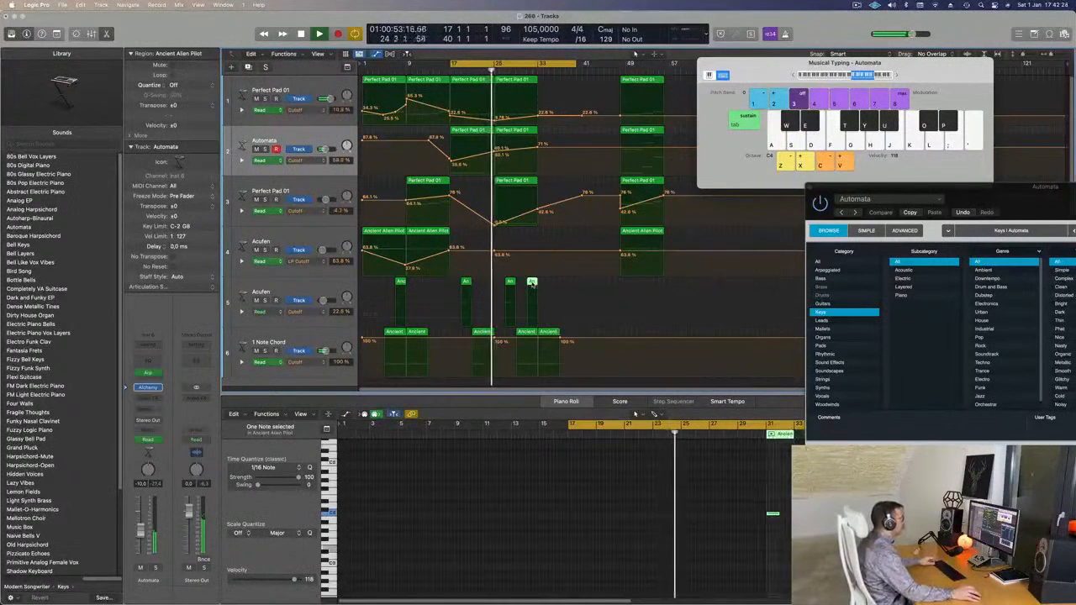
- Copy the short track 5 Acufen region to bars 35 and 39, and the 1 Note Chord region to bar 37
{"action": "left_click_drag", "start_coordinate": [532, 290], "coordinate": [553, 287]}
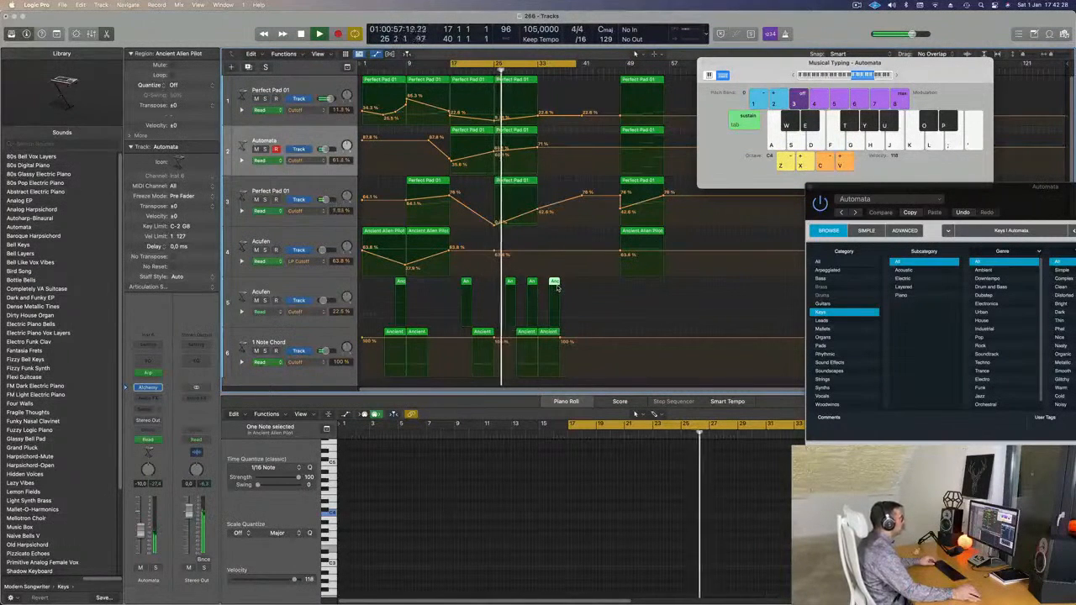
{"action": "left_click", "coordinate": [547, 330]}
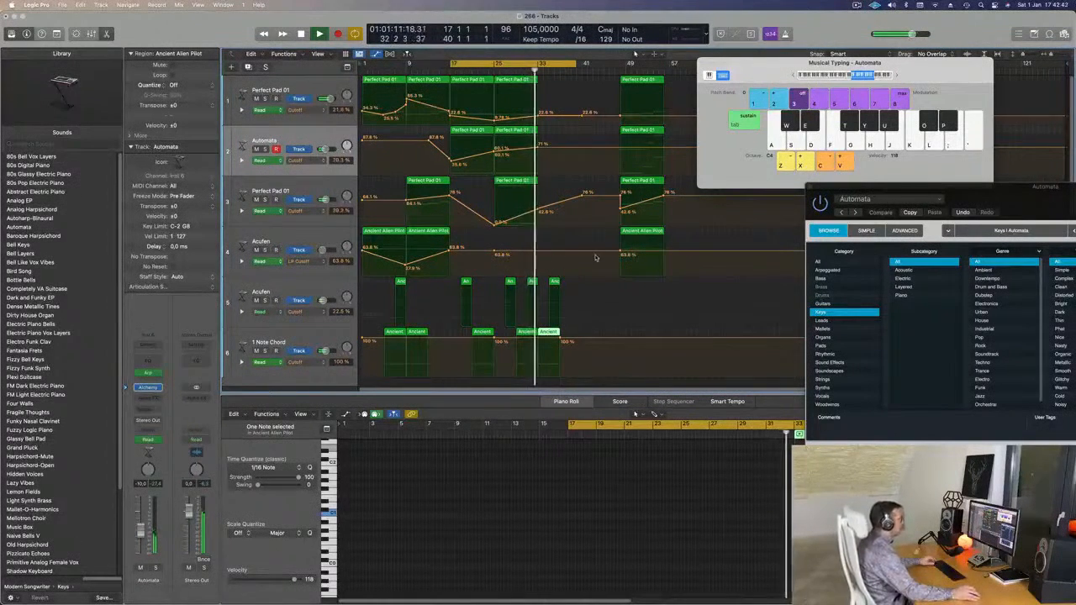
{"action": "key", "text": "super+Right"}
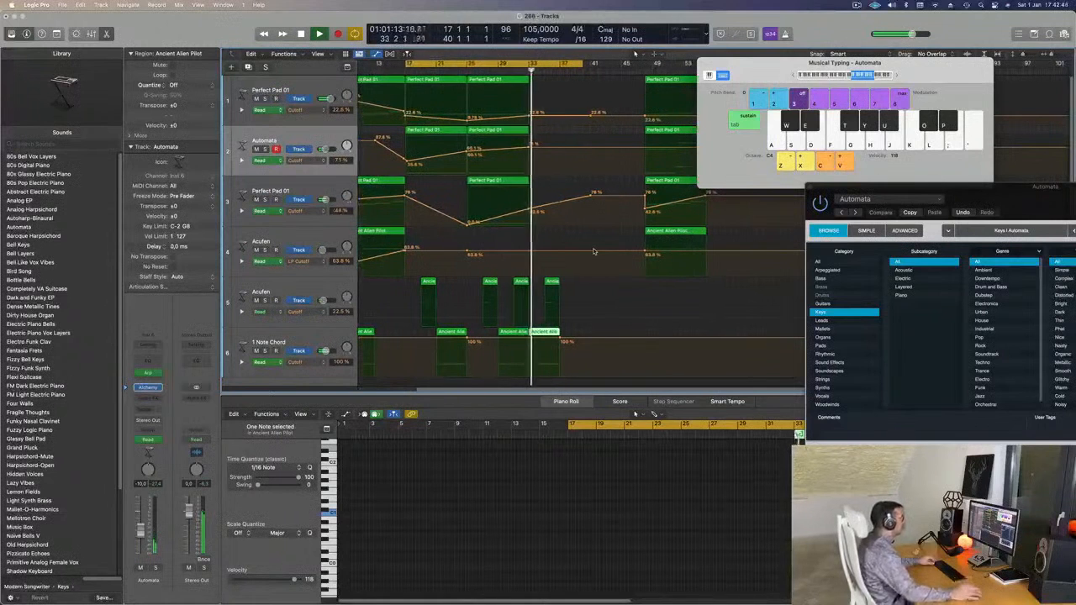
{"action": "key", "text": "super+Left"}
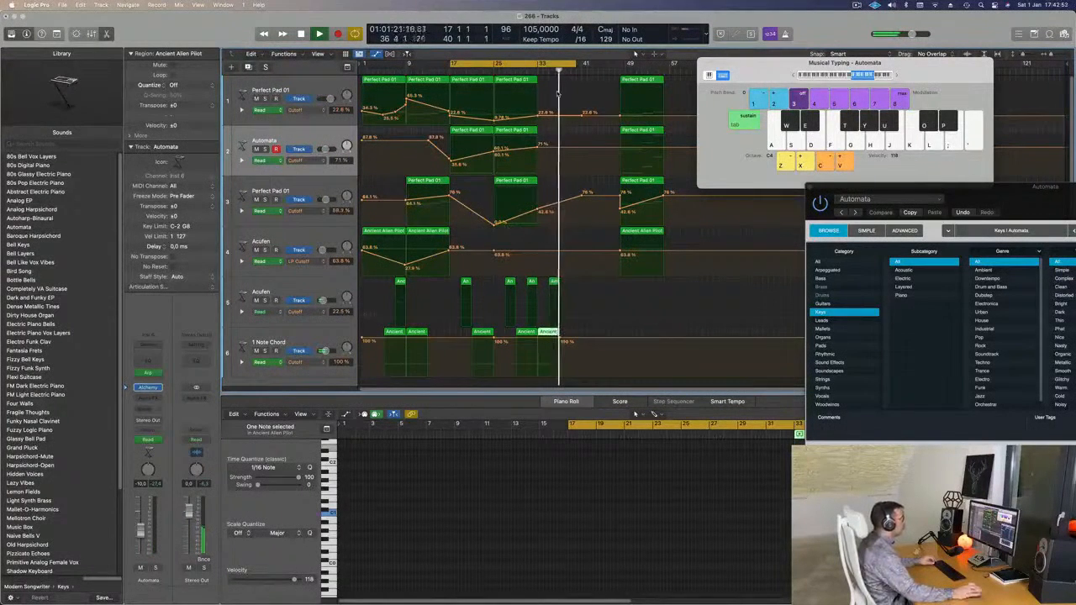
{"action": "left_click_drag", "start_coordinate": [570, 286], "coordinate": [580, 340]}
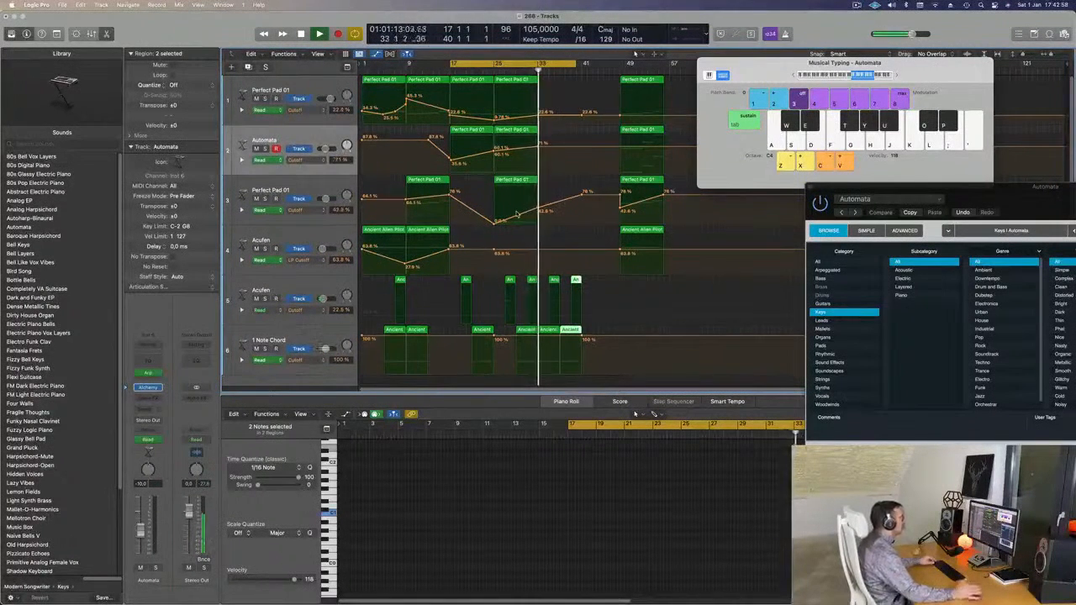
- Rename track 1 as Bass Pad and track 2 as Arp Bells
{"action": "left_click", "coordinate": [316, 84]}
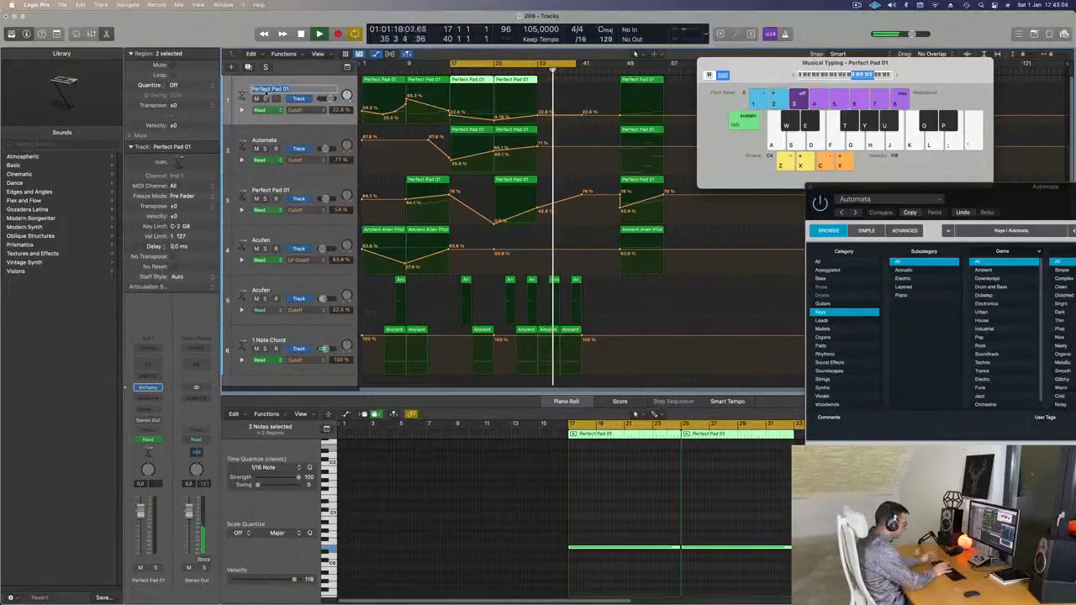
{"action": "type", "text": "Bass Pad"}
{"action": "key", "text": "Return"}
{"action": "left_click", "coordinate": [269, 139]}
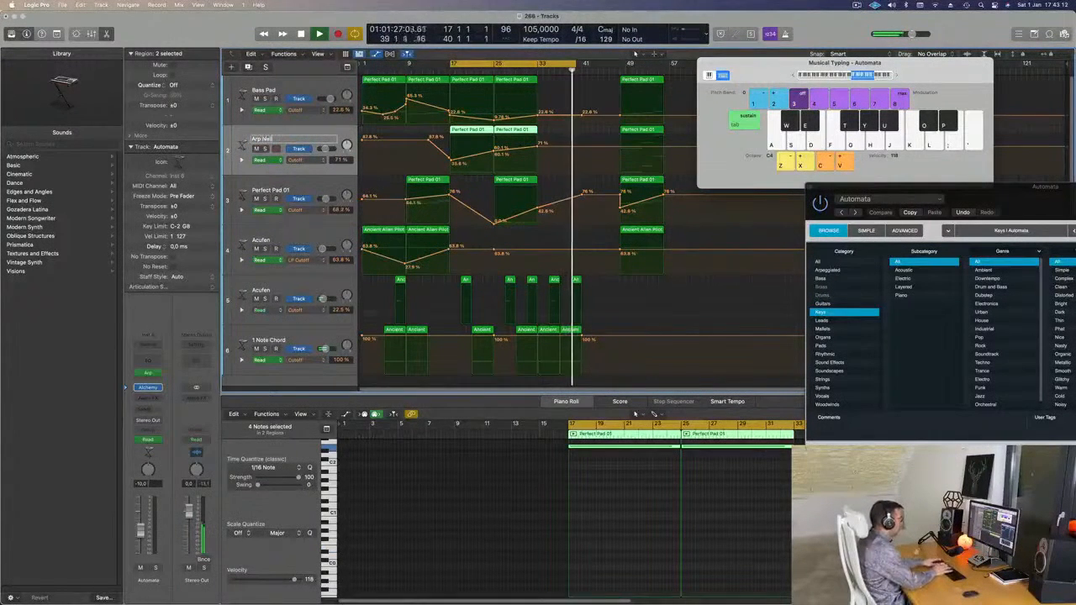
{"action": "type", "text": "Arp Bells"}
{"action": "key", "text": "Return"}
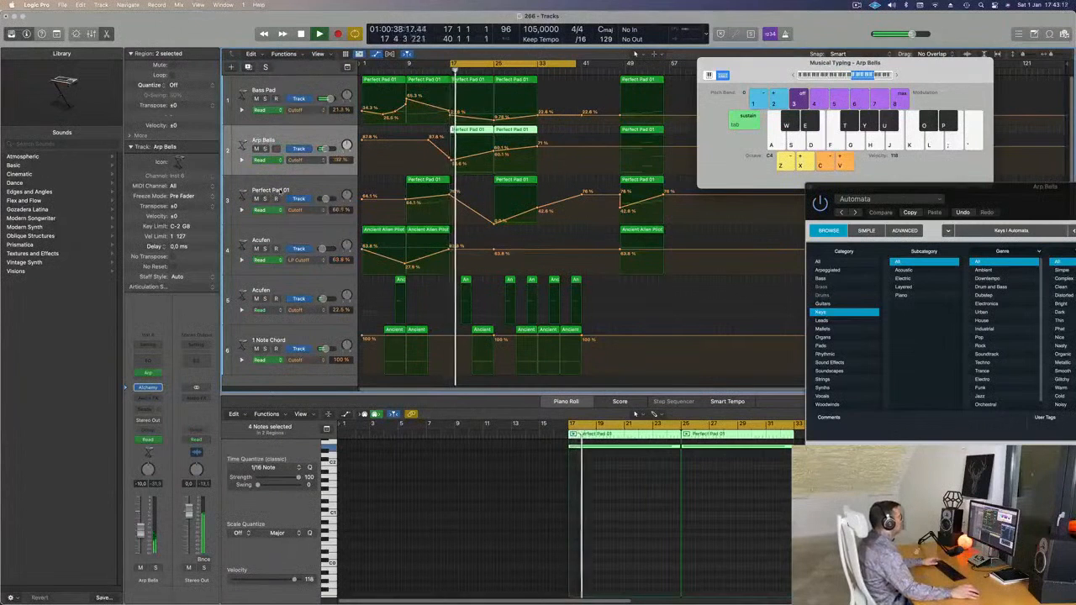
- Rename track 3 as Top Pad and move it above Bass Pad as the first track
{"action": "double_click", "coordinate": [261, 190]}
{"action": "type", "text": "Top Pad"}
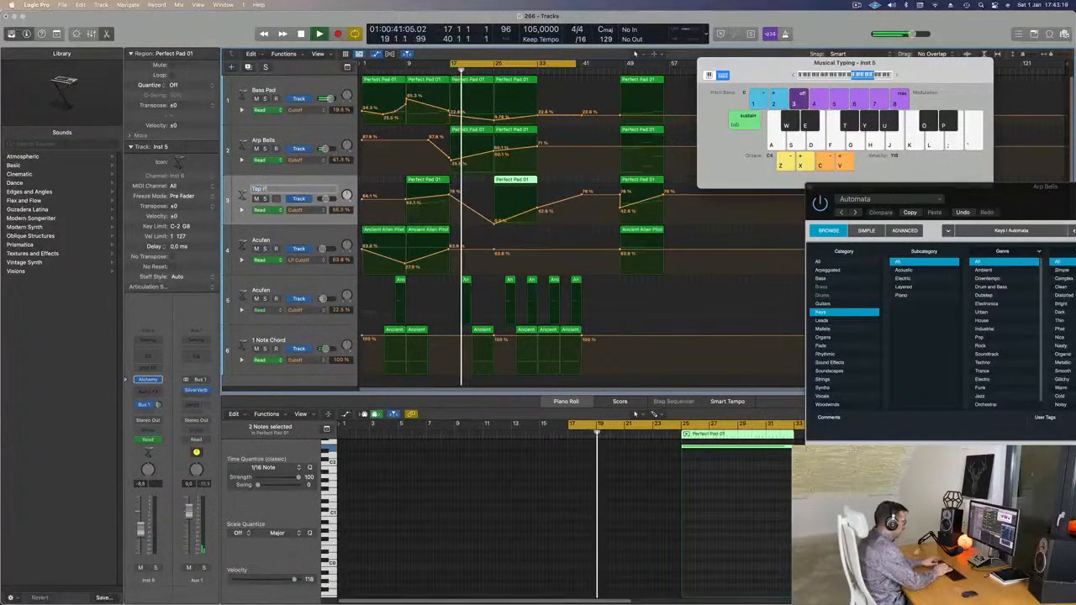
{"action": "key", "text": "Return"}
{"action": "left_click_drag", "start_coordinate": [299, 192], "coordinate": [298, 90]}
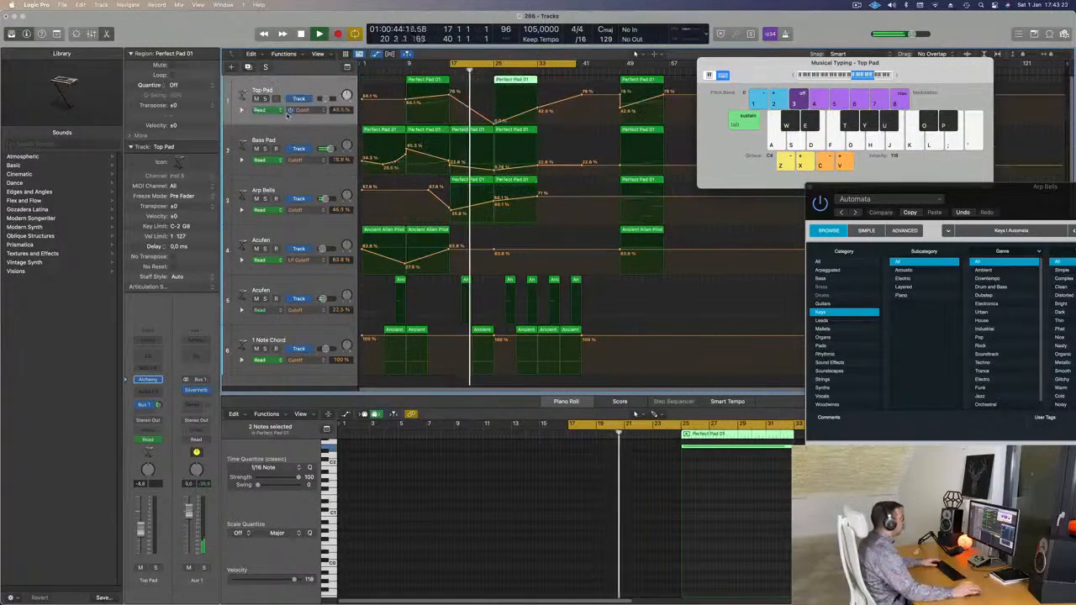
- Rename the Acufen track 5 as Cytar
{"action": "left_click", "coordinate": [321, 238]}
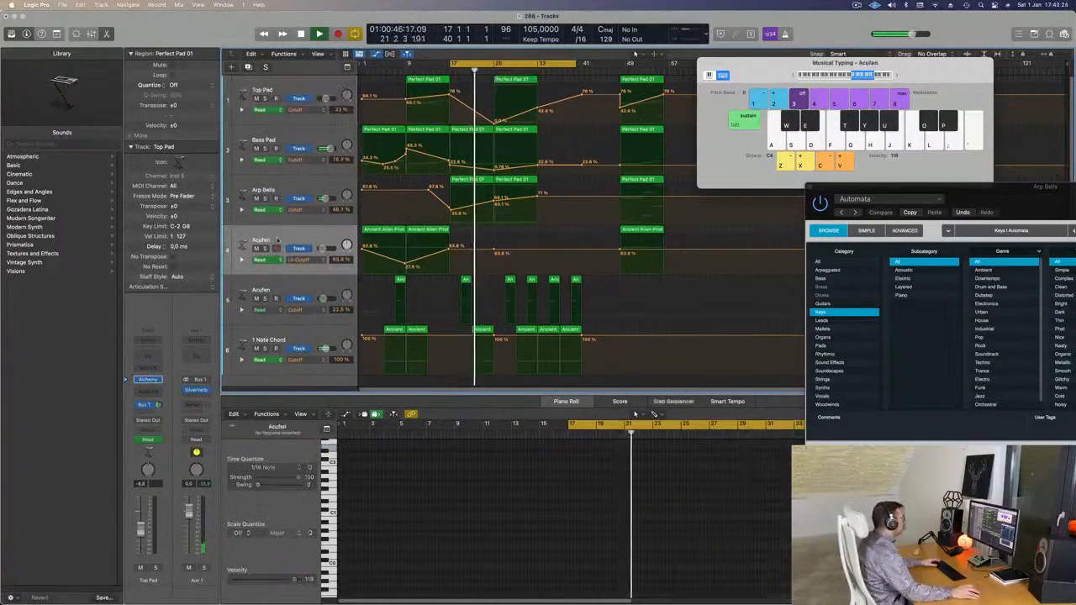
{"action": "left_click", "coordinate": [305, 286]}
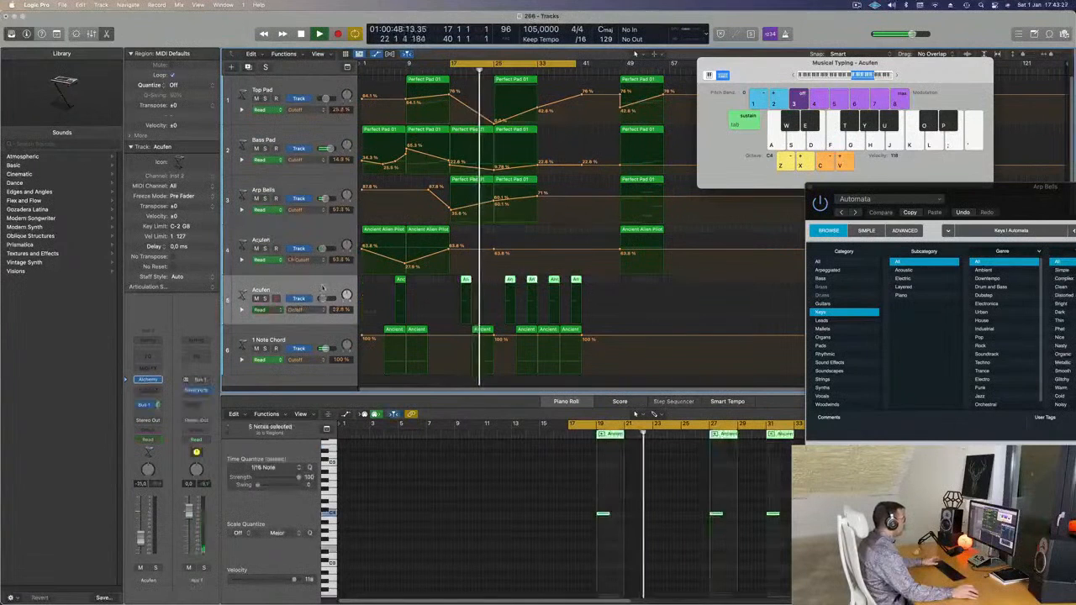
{"action": "double_click", "coordinate": [263, 288]}
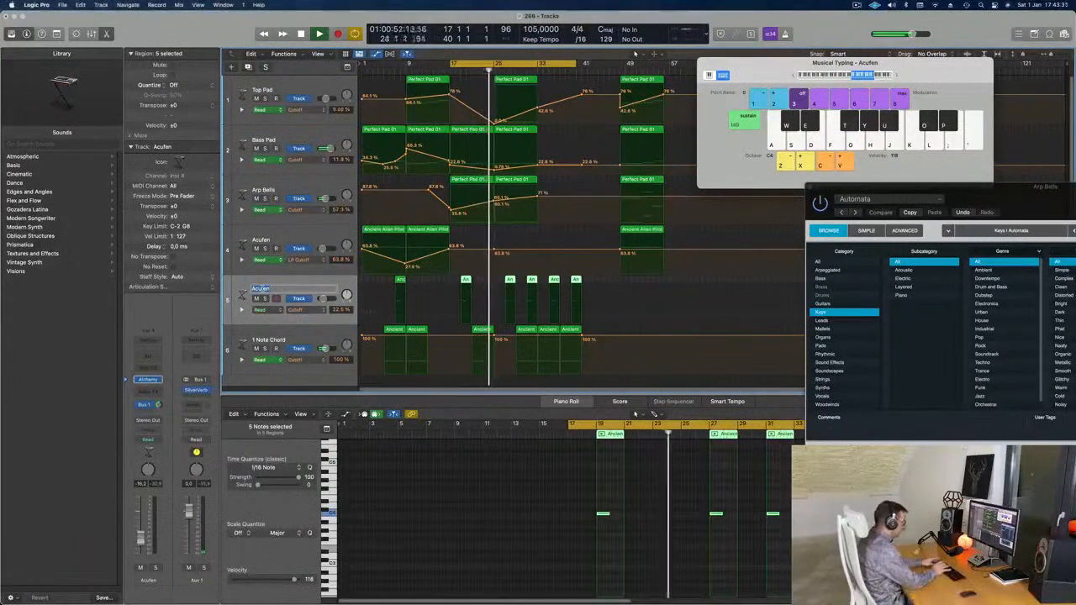
{"action": "type", "text": "Cytar"}
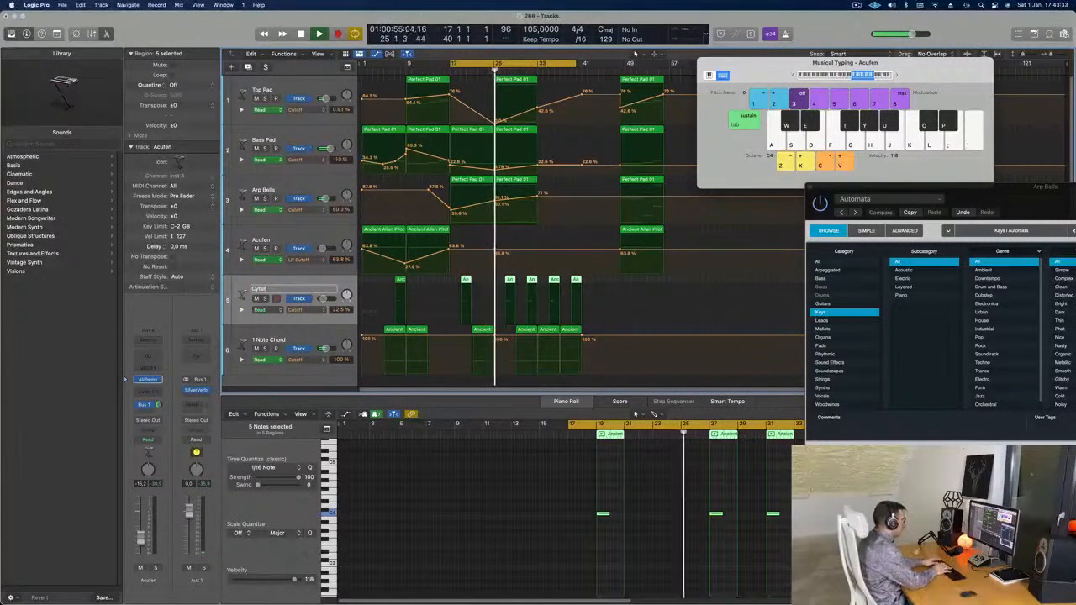
{"action": "key", "text": "Return"}
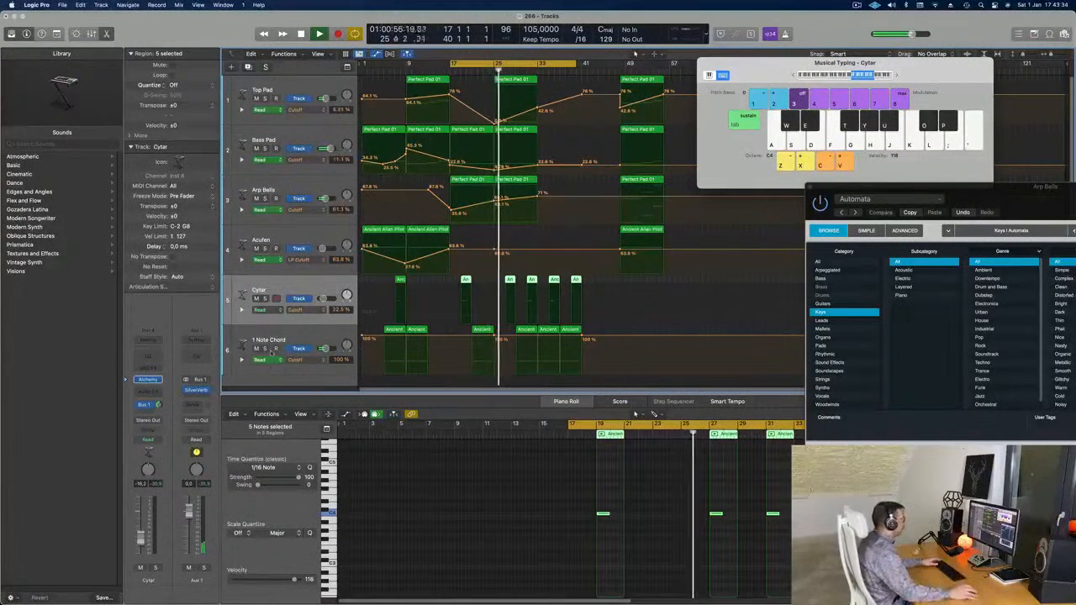
- Rename the 1 Note Chord track as Deep Drum
{"action": "left_click", "coordinate": [258, 338]}
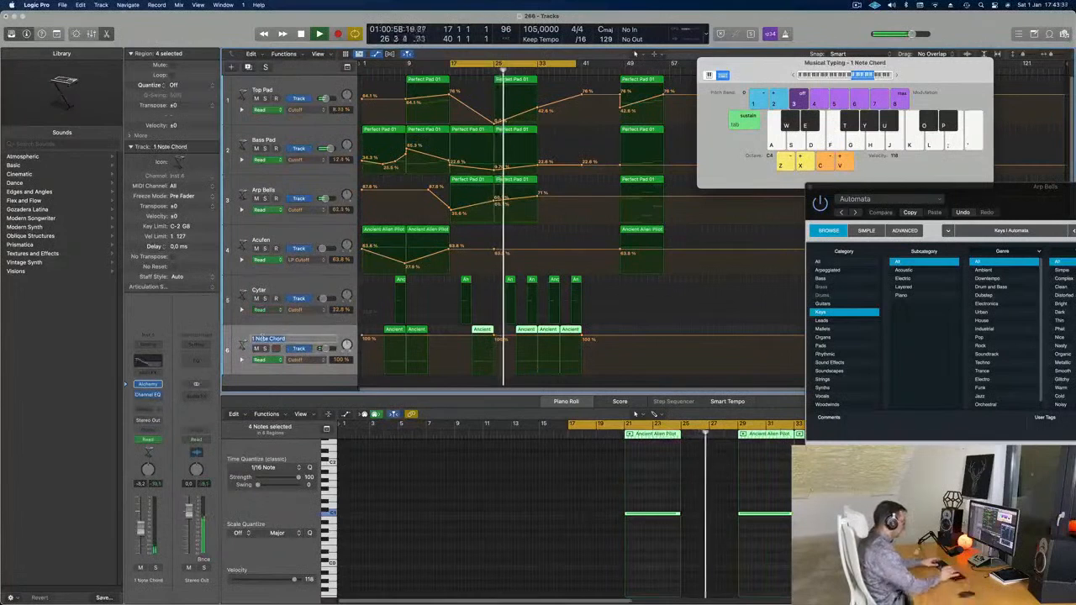
{"action": "type", "text": "Deep Dru"}
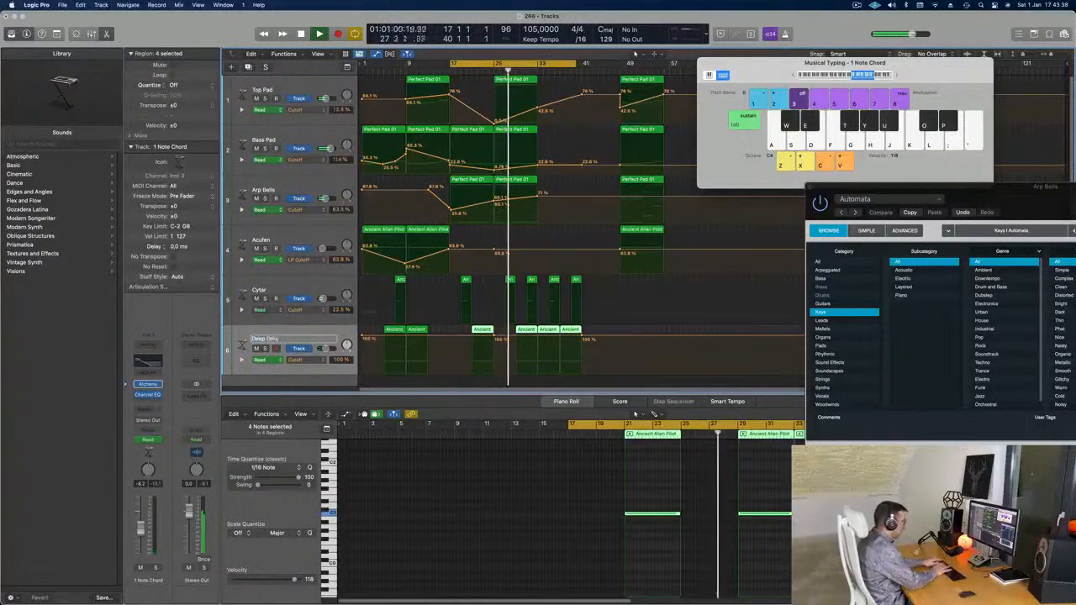
{"action": "type", "text": "m"}
{"action": "key", "text": "Return"}
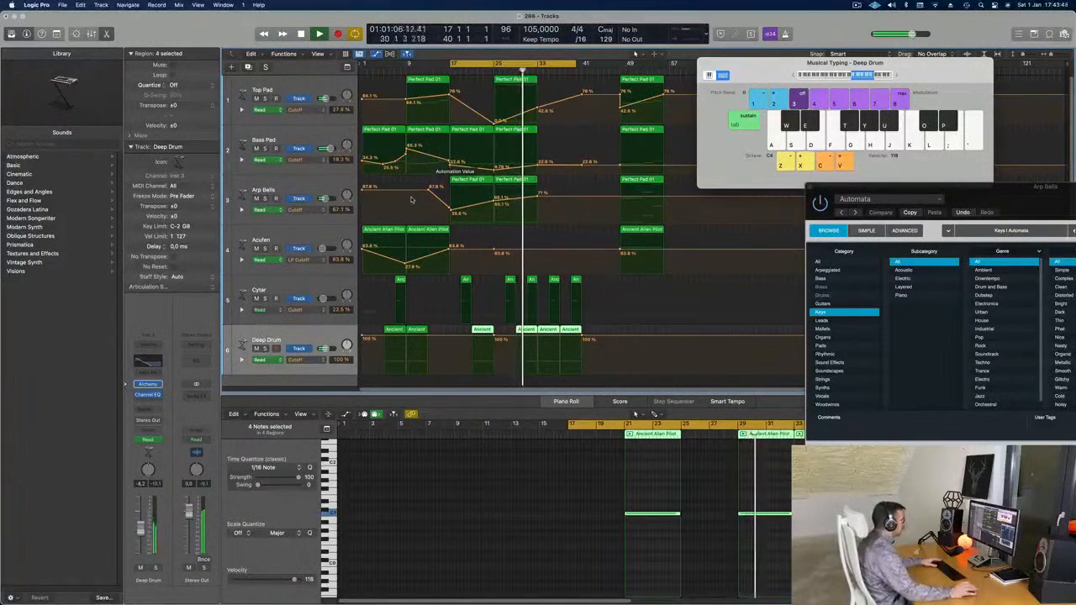
- Copy the first Ancient Alien Pilot region on the Acufen track from bar 1 to bar 33
{"action": "left_click", "coordinate": [636, 232]}
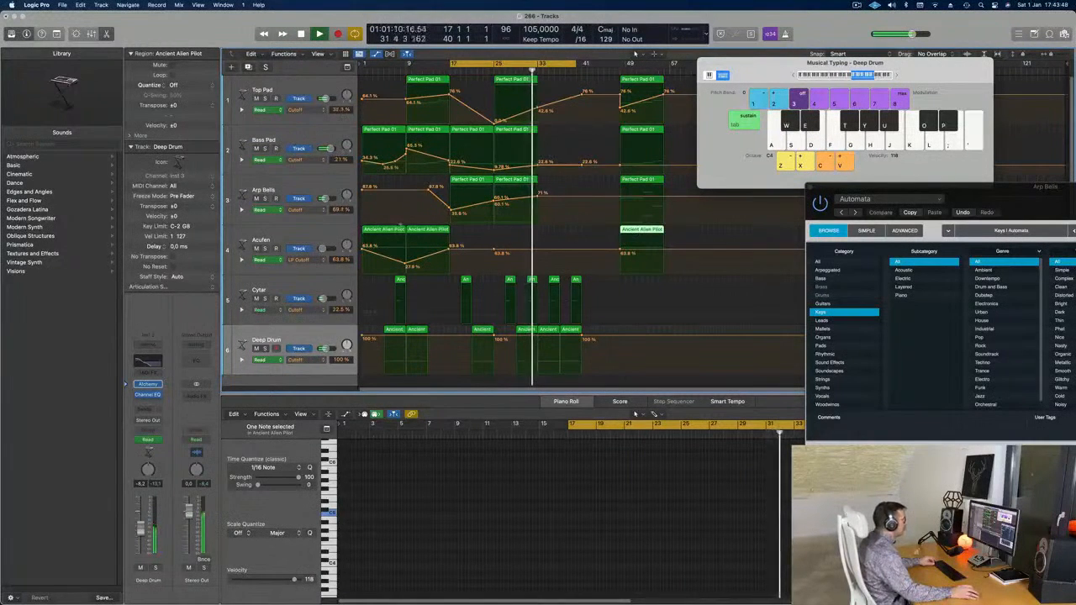
{"action": "left_click", "coordinate": [385, 230]}
{"action": "left_click_drag", "start_coordinate": [384, 230], "coordinate": [559, 232]}
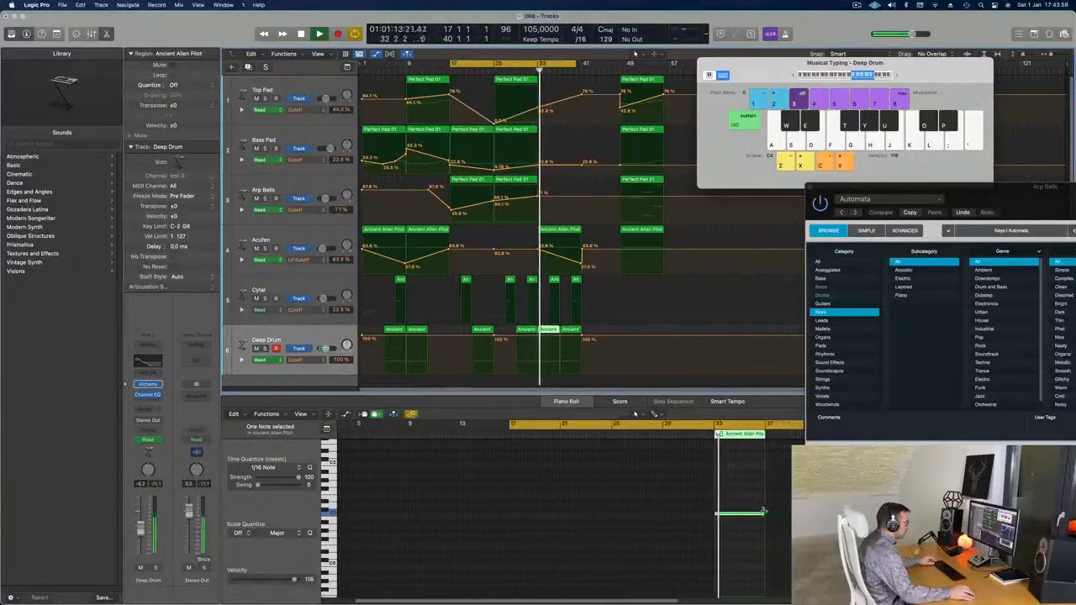
- Shorten the note in the Deep Drum region at bar 33 to less than one bar and play back that passage
{"action": "left_click", "coordinate": [751, 515]}
{"action": "left_click_drag", "start_coordinate": [761, 515], "coordinate": [719, 515]}
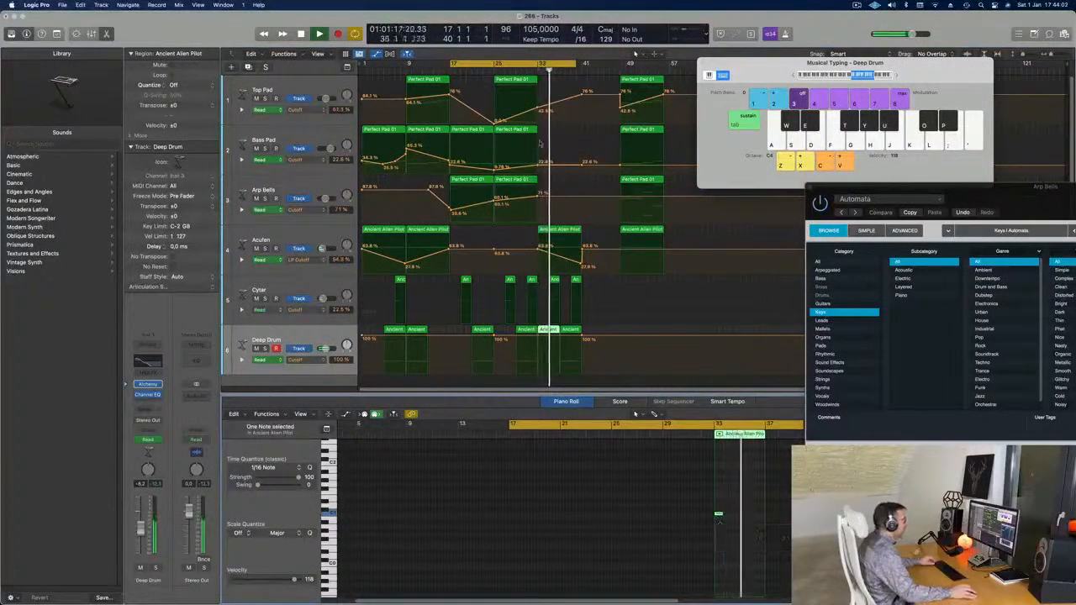
{"action": "left_click", "coordinate": [532, 71]}
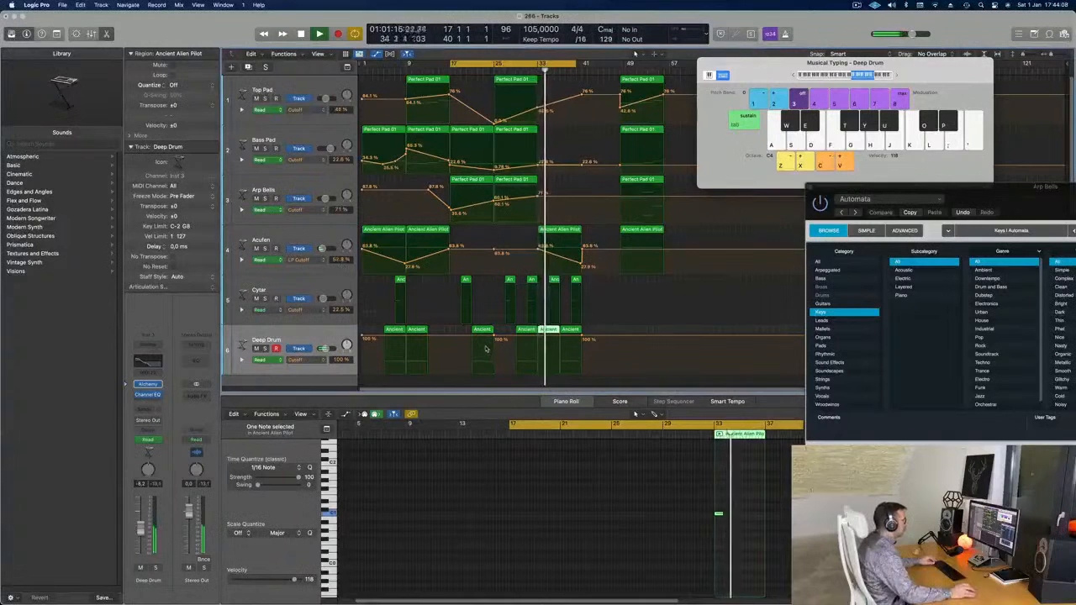
{"action": "left_click_drag", "start_coordinate": [1022, 190], "coordinate": [1039, 160]}
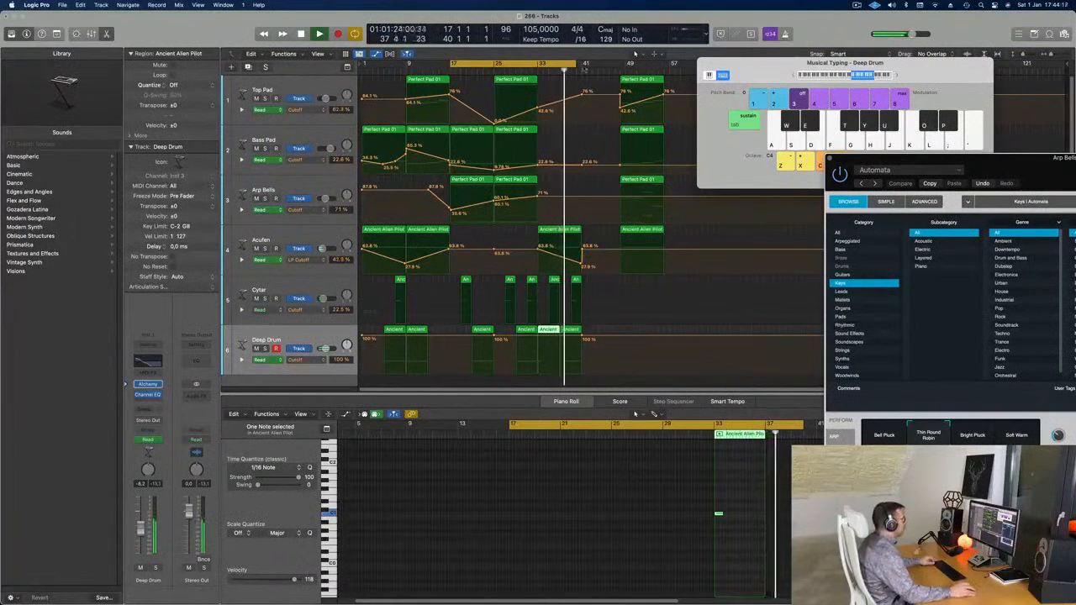
- Delete the Deep Drum region at bar 37 and close the Arp Bells Alchemy window
{"action": "left_click", "coordinate": [528, 73]}
{"action": "left_click", "coordinate": [572, 330]}
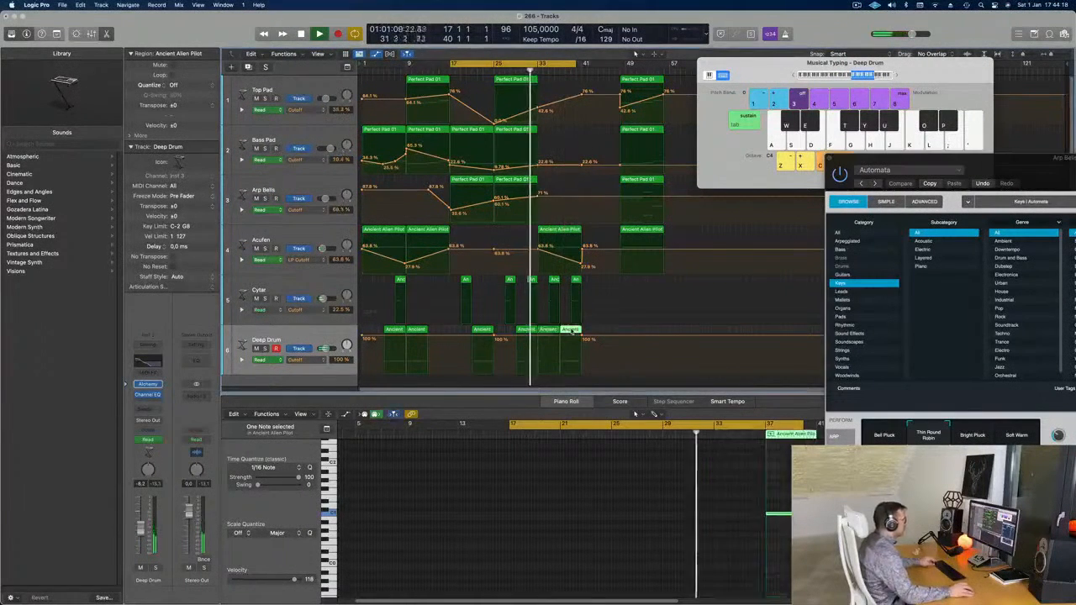
{"action": "key", "text": "Delete"}
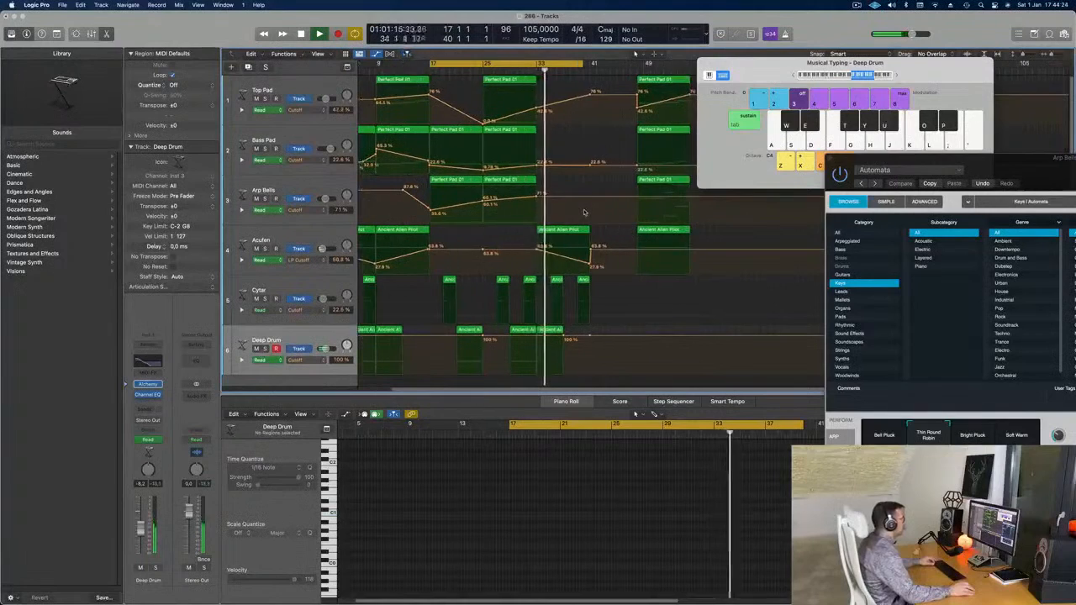
{"action": "left_click_drag", "start_coordinate": [1039, 175], "coordinate": [480, 178]}
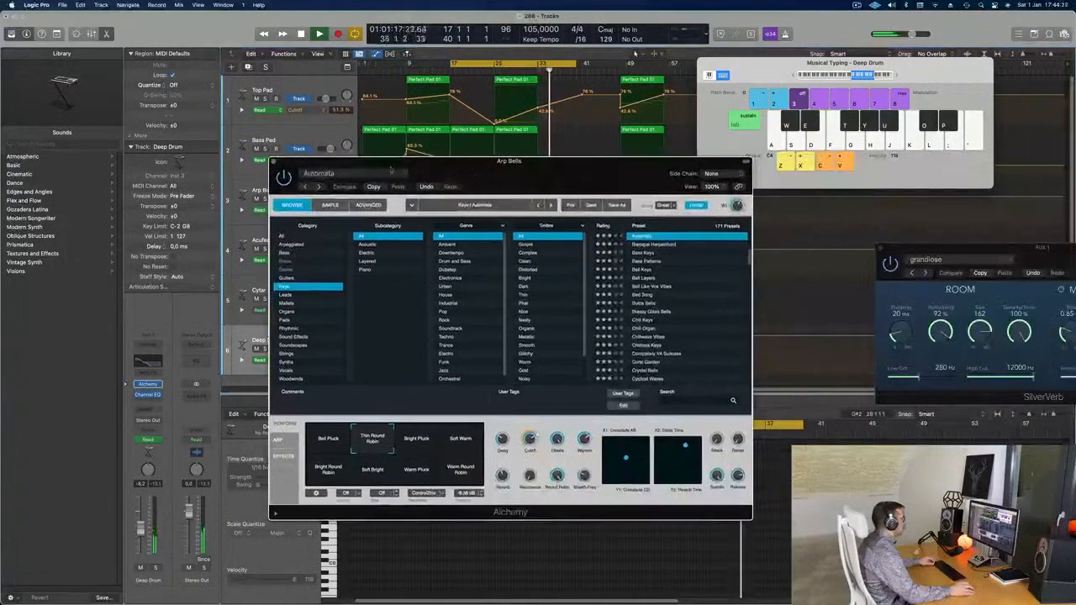
{"action": "left_click", "coordinate": [273, 161]}
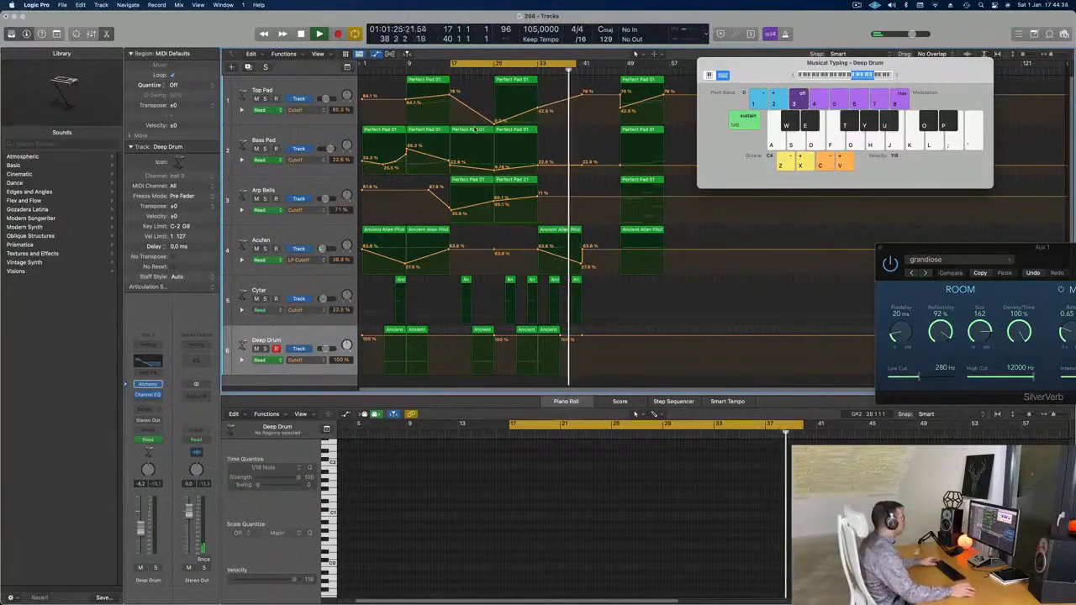
- Select all regions, name them by their tracks and color them by their tracks
{"action": "key", "text": "super+a"}
{"action": "right_click", "coordinate": [514, 132]}
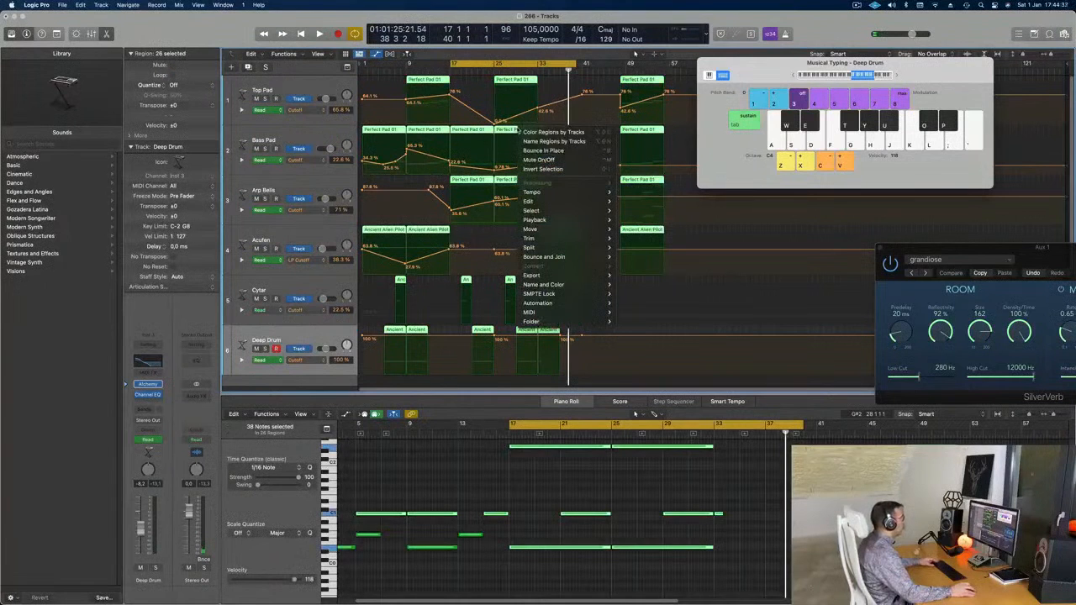
{"action": "left_click", "coordinate": [525, 141]}
{"action": "right_click", "coordinate": [514, 133]}
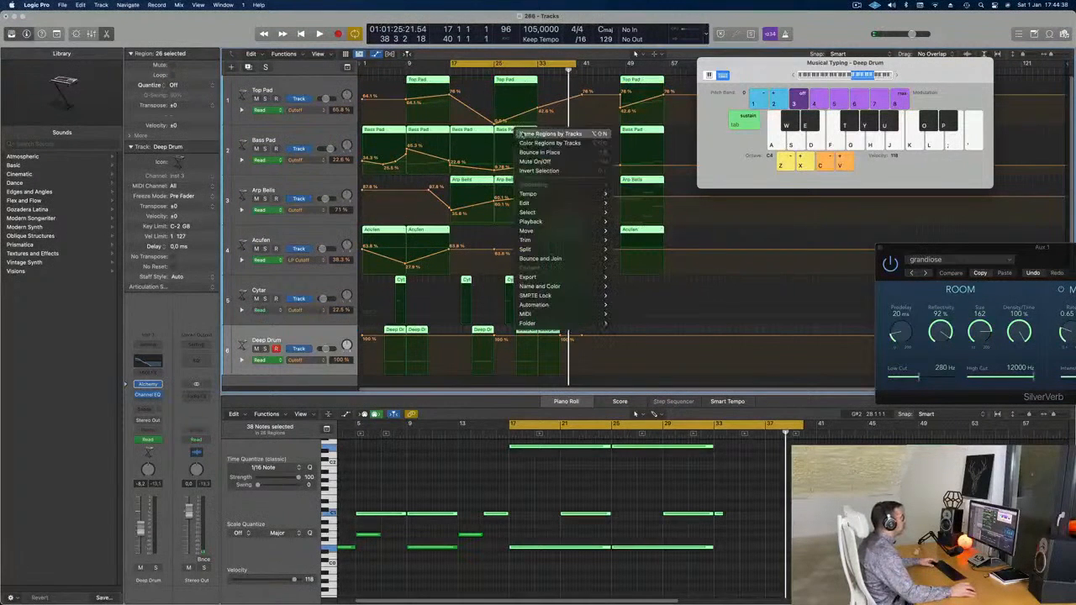
{"action": "left_click", "coordinate": [527, 142]}
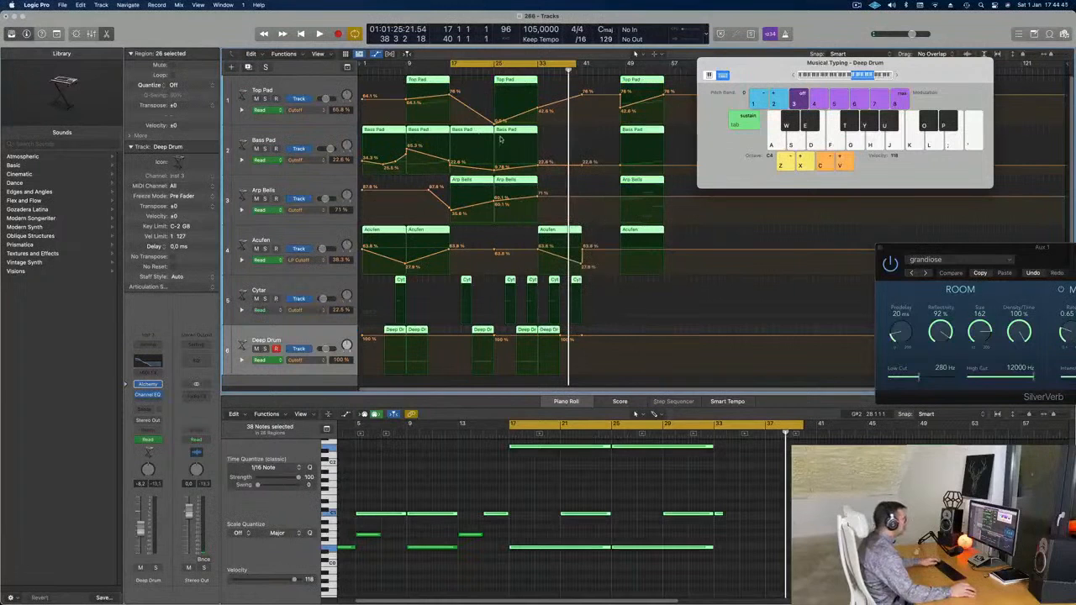
- Play the arrangement, deselect the regions and extend the cycle range back to bar 1
{"action": "key", "text": "space"}
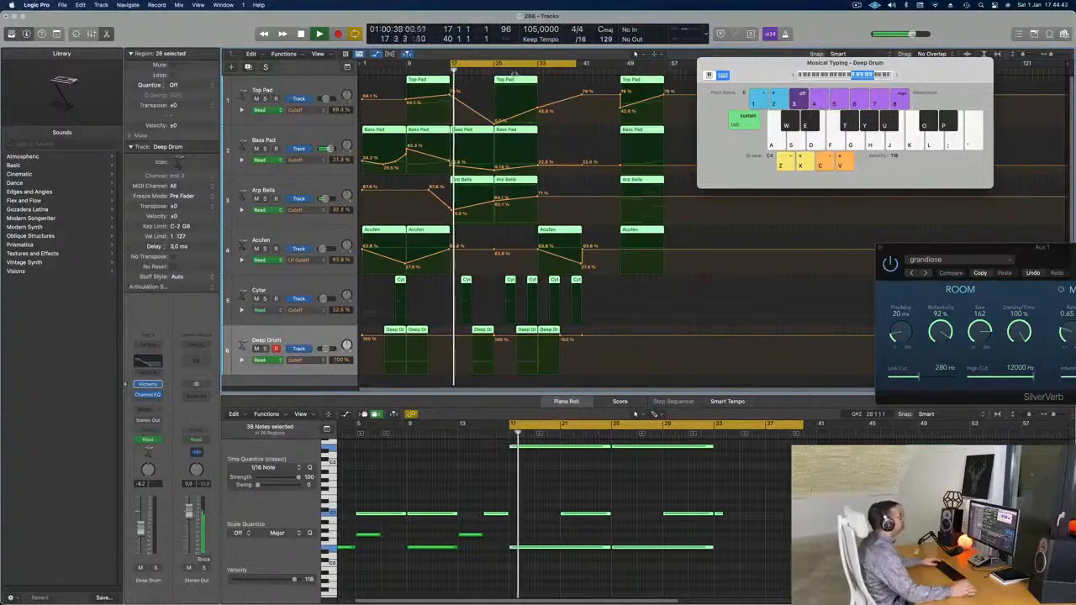
{"action": "left_click", "coordinate": [566, 132]}
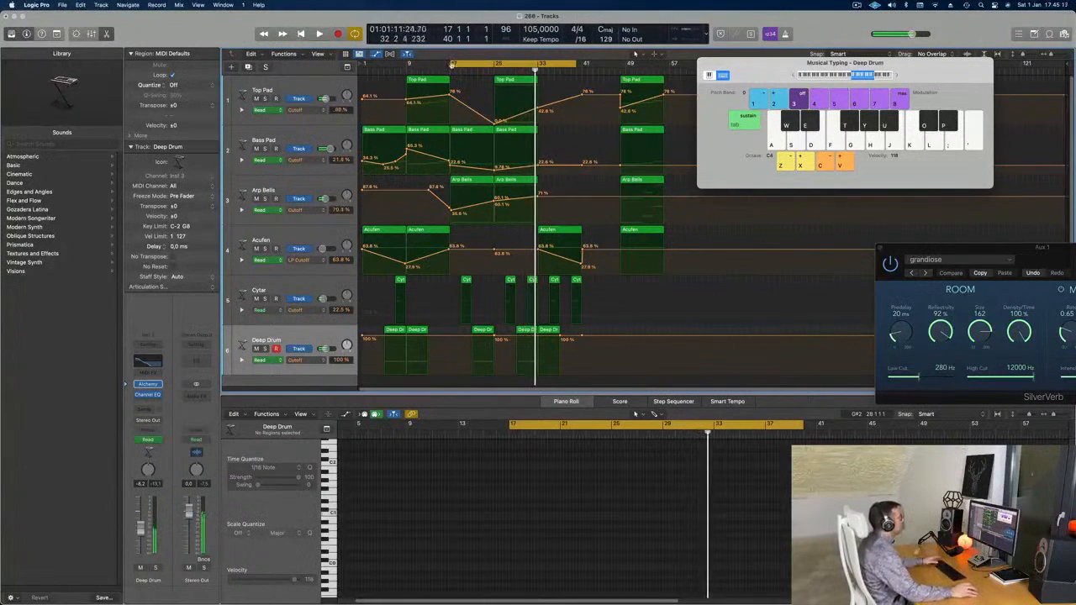
{"action": "left_click_drag", "start_coordinate": [452, 64], "coordinate": [362, 65]}
{"action": "key", "text": "space"}
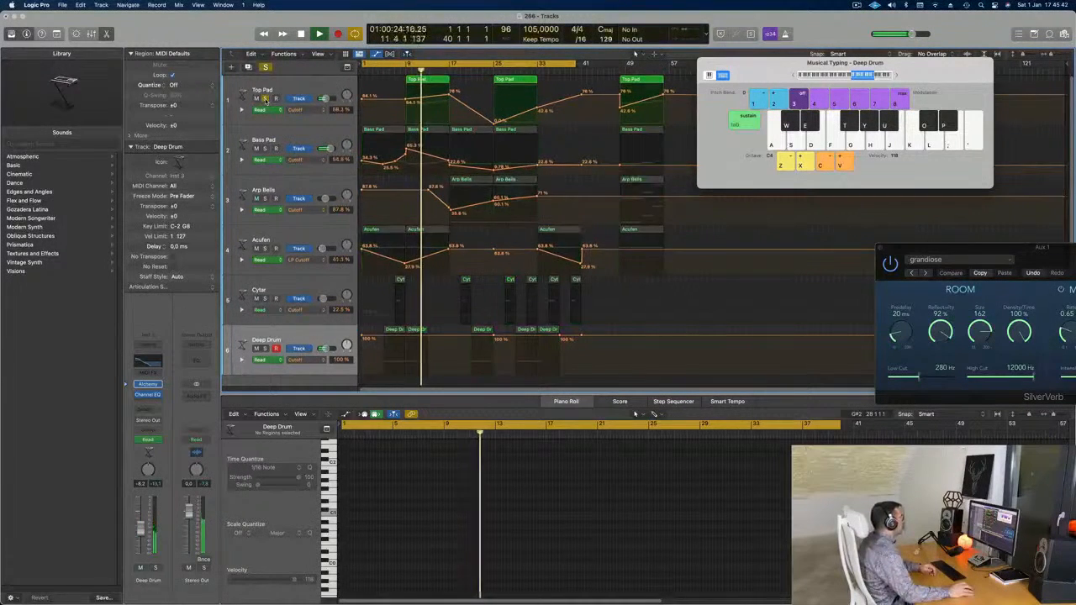
- Lower the Top Pad Cutoff automation near bar 9 to 55.1 % and raise its point at bar 17 to about 86 %
{"action": "left_click", "coordinate": [281, 93]}
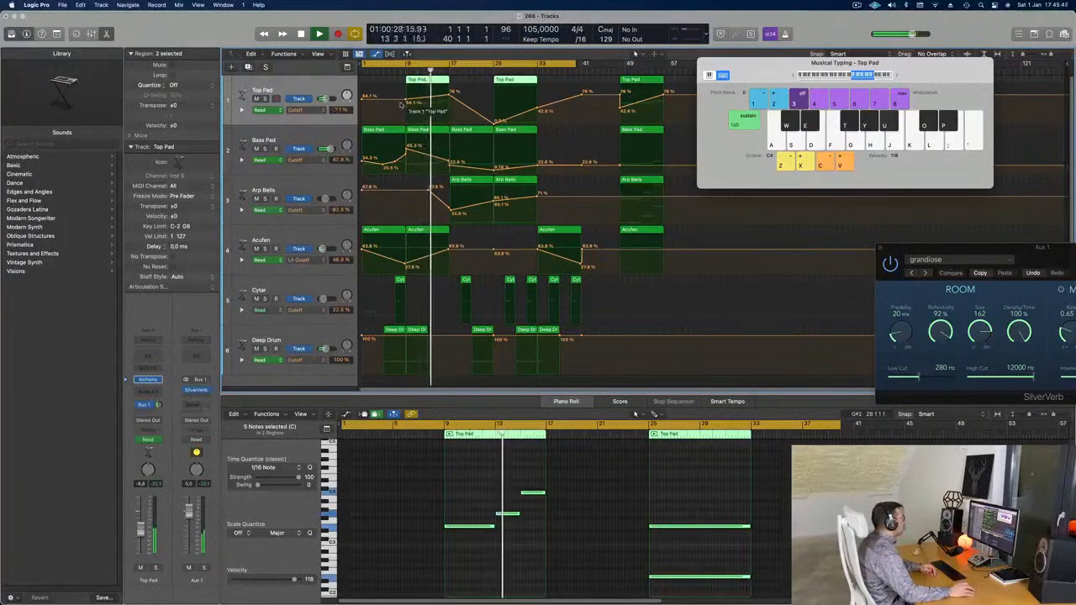
{"action": "left_click", "coordinate": [410, 101]}
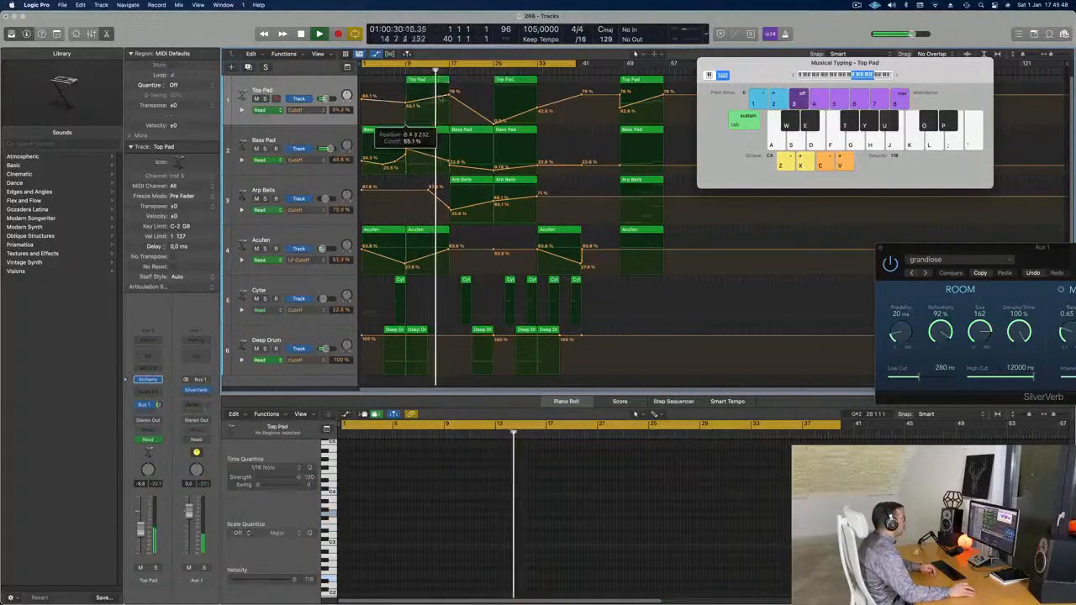
{"action": "left_click_drag", "start_coordinate": [450, 96], "coordinate": [450, 92]}
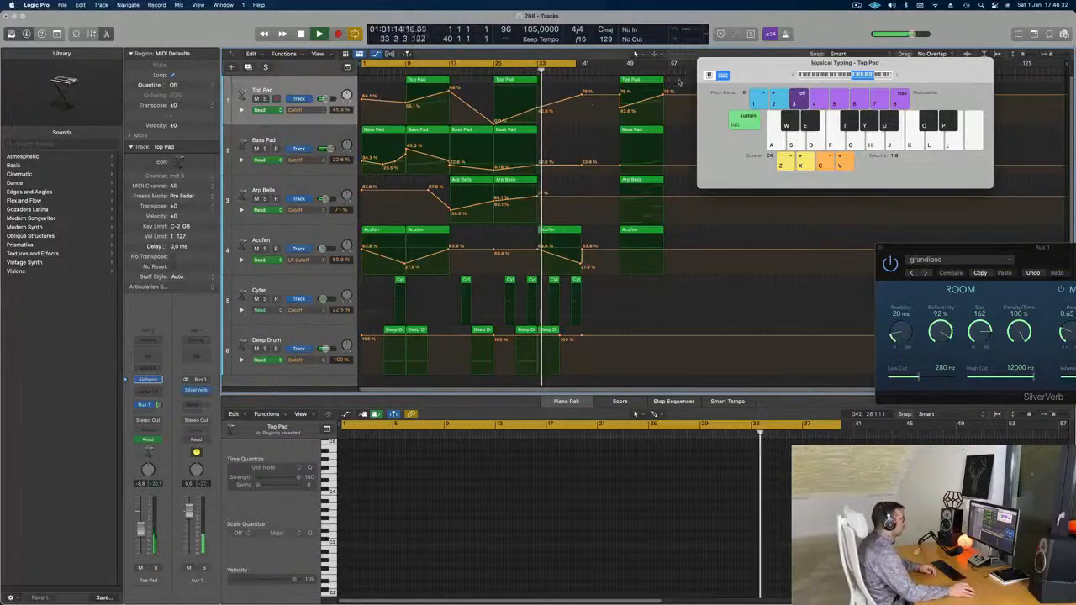
- Move the four regions near bar 48 on the top four tracks to bar 41 and extend the cycle range to bar 50
{"action": "left_click_drag", "start_coordinate": [679, 81], "coordinate": [607, 253]}
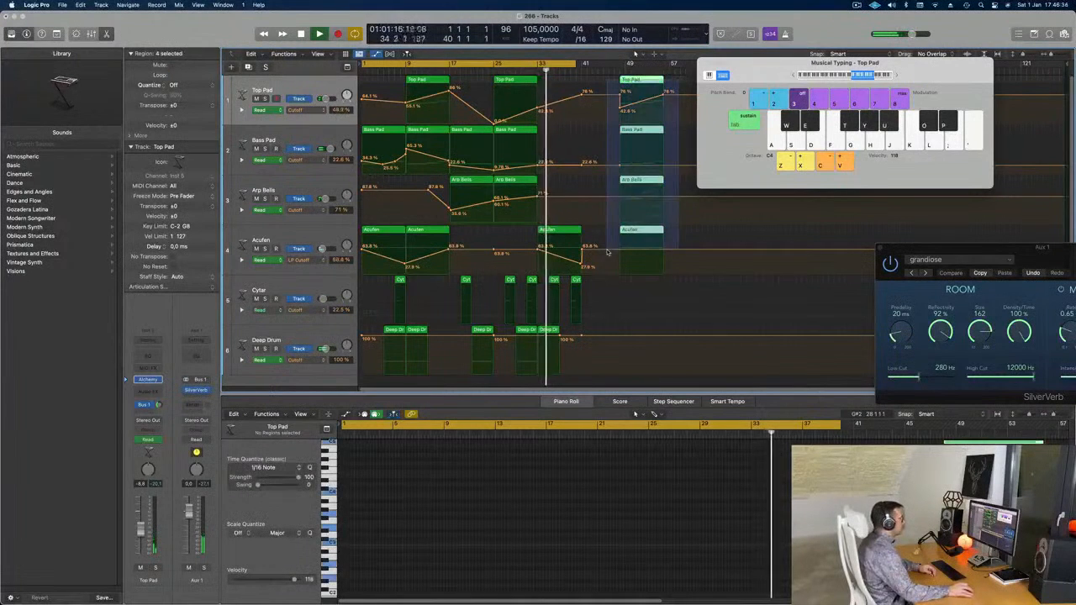
{"action": "left_click_drag", "start_coordinate": [651, 84], "coordinate": [631, 69]}
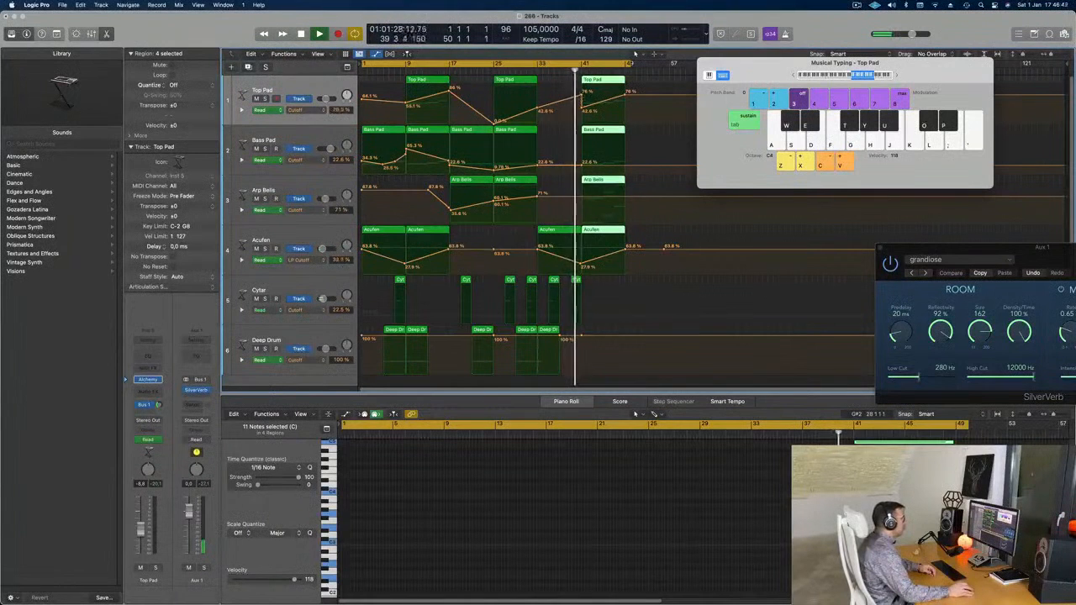
{"action": "left_click", "coordinate": [579, 99]}
- Copy the four regions at bar 41 on the top four tracks to bar 49 and play the new section
{"action": "left_click", "coordinate": [595, 80]}
{"action": "left_click_drag", "start_coordinate": [636, 80], "coordinate": [619, 259]}
{"action": "left_click_drag", "start_coordinate": [603, 82], "coordinate": [651, 88]}
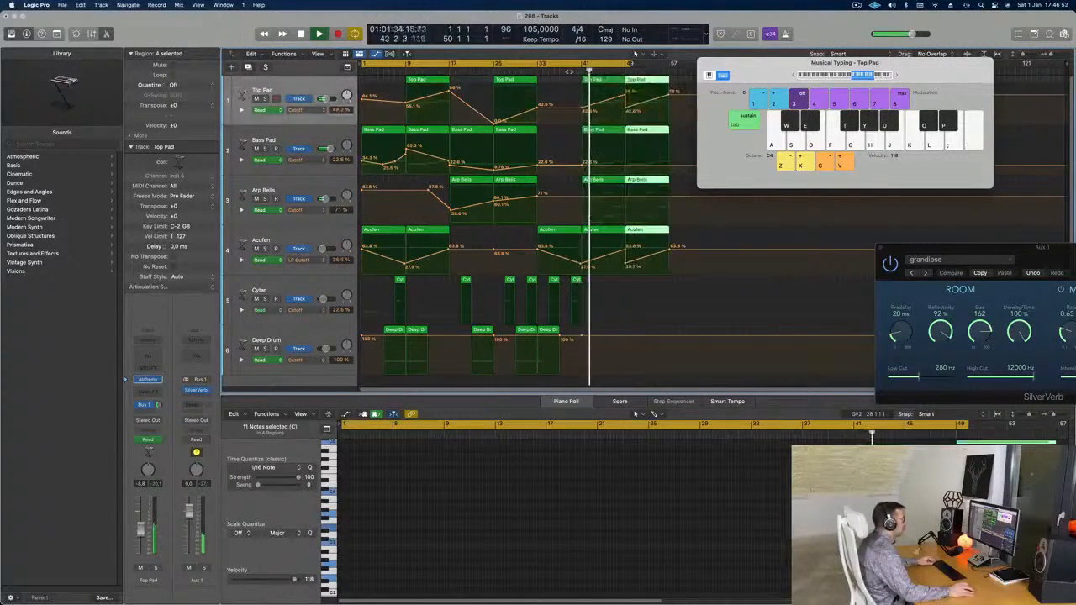
{"action": "key", "text": "space"}
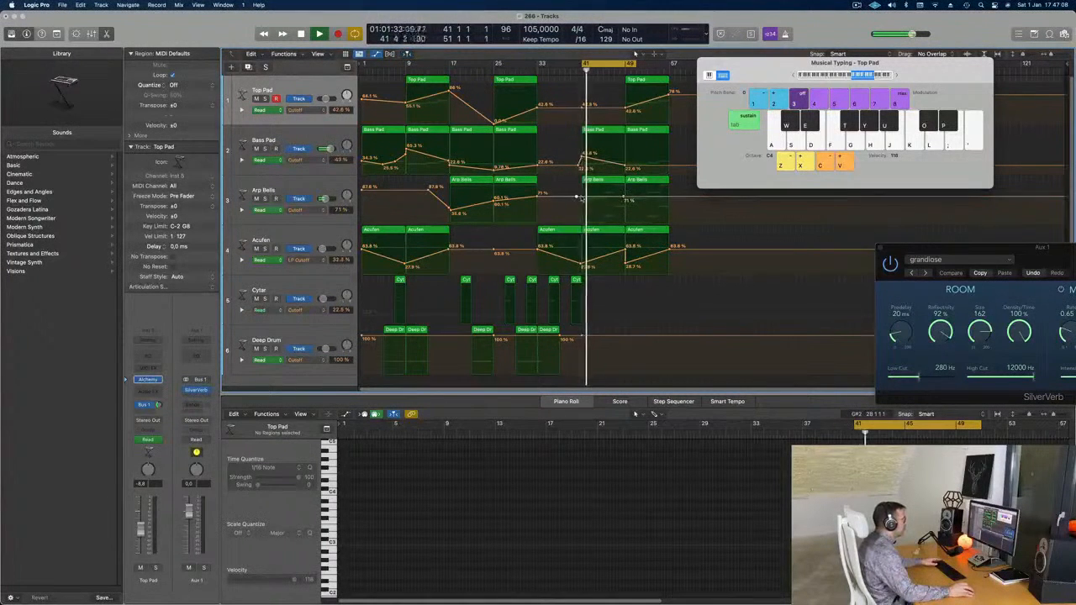
- Set the Arp Bells Cutoff automation to 69 % at bar 41 and 44 % at bar 49, and extend the cycle range to bar 57
{"action": "left_click_drag", "start_coordinate": [579, 199], "coordinate": [580, 206]}
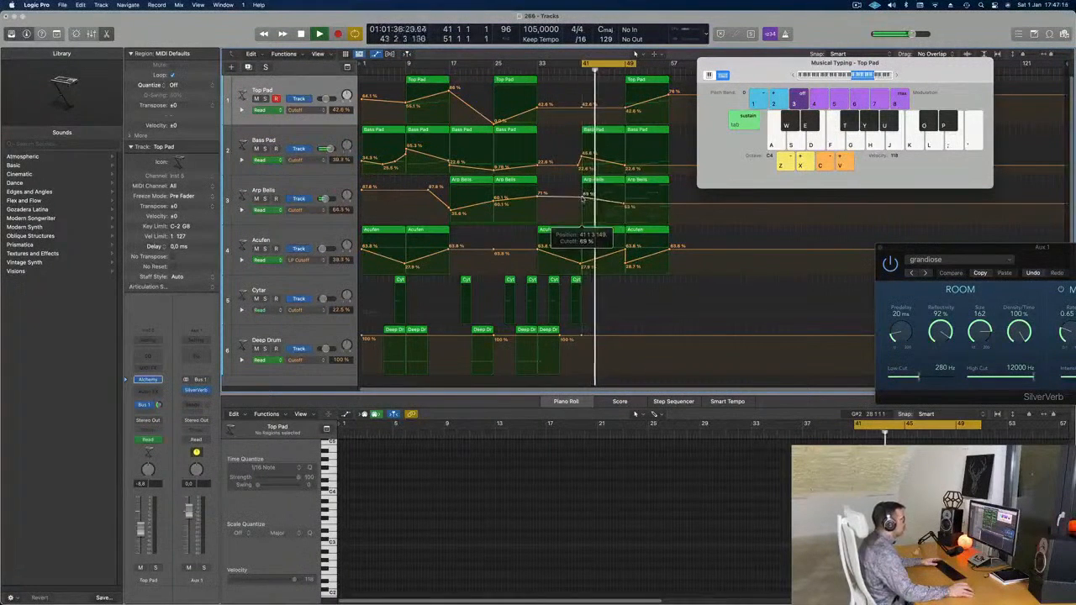
{"action": "left_click_drag", "start_coordinate": [624, 205], "coordinate": [627, 210]}
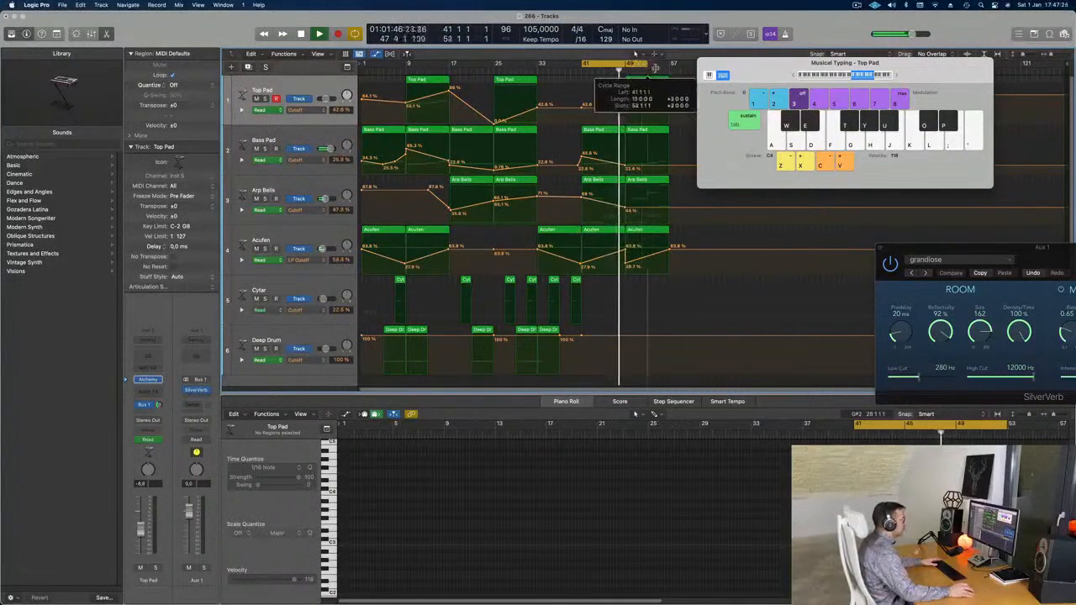
{"action": "key", "text": "space"}
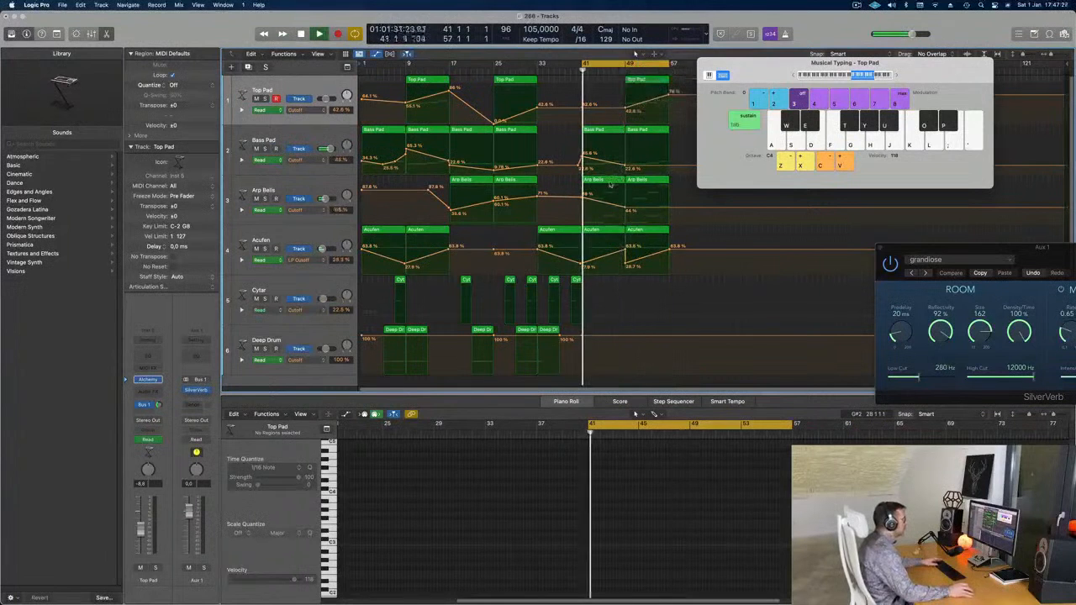
- In the Arp Bells region at bar 41, delete the later notes and lengthen the two first notes to the region's end
{"action": "double_click", "coordinate": [605, 181]}
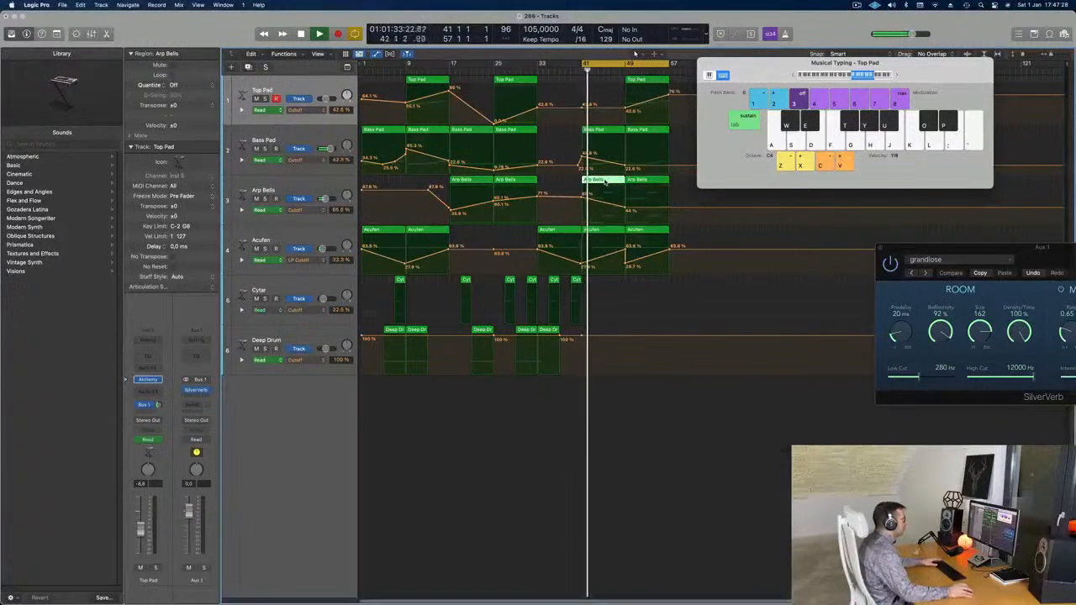
{"action": "double_click", "coordinate": [605, 182]}
{"action": "scroll", "coordinate": [648, 498], "scroll_direction": "up", "scroll_amount": 2}
{"action": "left_click_drag", "start_coordinate": [646, 480], "coordinate": [677, 566]}
{"action": "key", "text": "Delete"}
{"action": "left_click_drag", "start_coordinate": [636, 506], "coordinate": [623, 577]}
{"action": "left_click_drag", "start_coordinate": [638, 525], "coordinate": [687, 530]}
{"action": "scroll", "coordinate": [619, 496], "scroll_direction": "down", "scroll_amount": 5}
{"action": "left_click", "coordinate": [591, 71]}
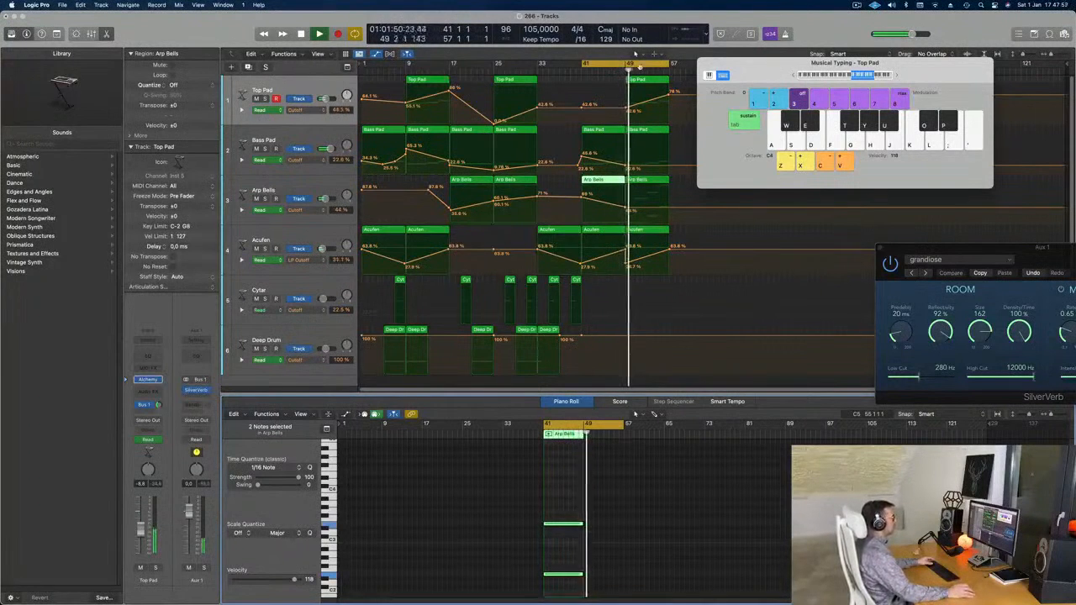
- Lower the Top Pad Cutoff automation at bar 49 to nearly zero and the Arp Bells Cutoff there to about 30 %, rising to 44 % at bar 57
{"action": "left_click_drag", "start_coordinate": [627, 110], "coordinate": [627, 123]}
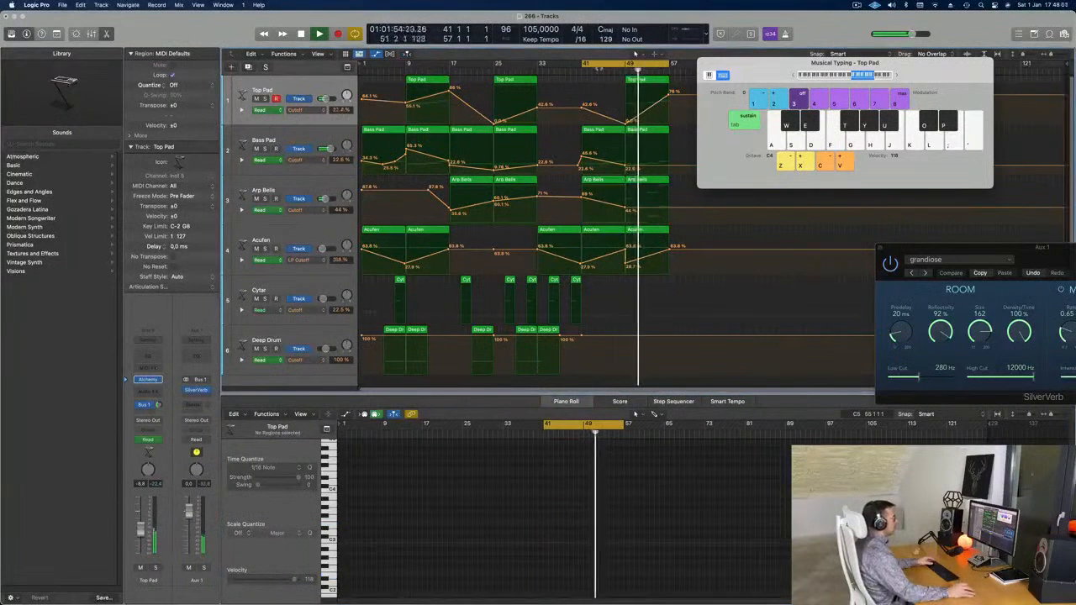
{"action": "left_click", "coordinate": [650, 190]}
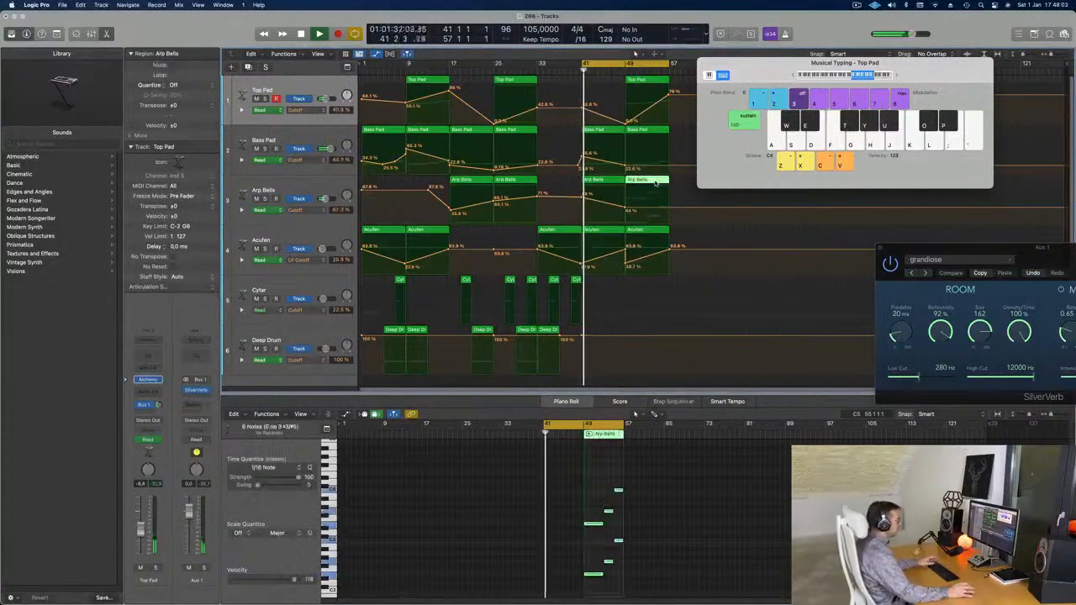
{"action": "key", "text": "Delete"}
{"action": "left_click_drag", "start_coordinate": [602, 182], "coordinate": [625, 208]}
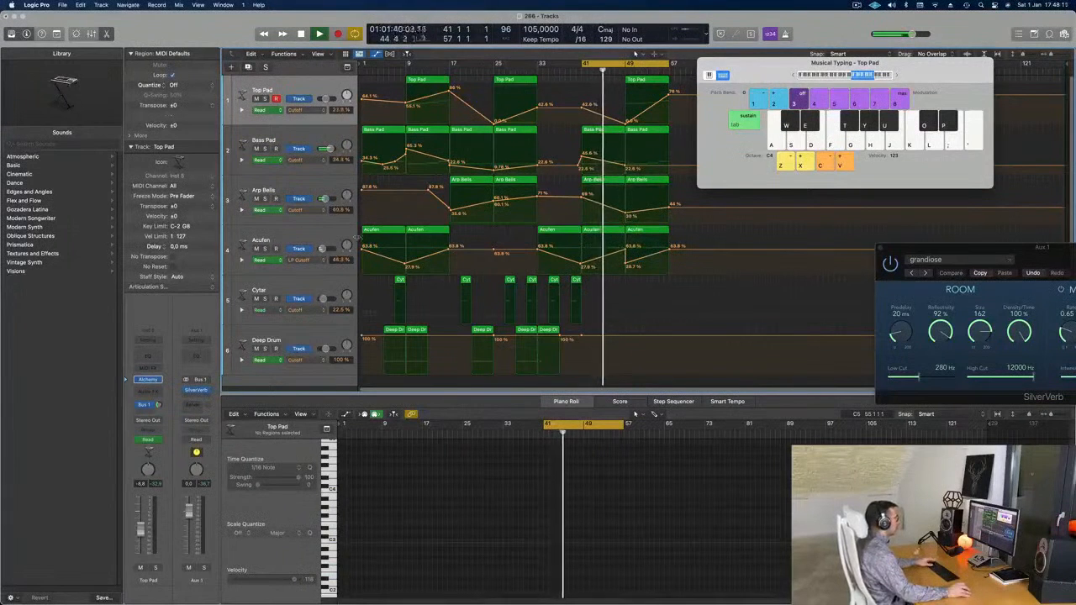
- Delete the Acufen region at bar 49
{"action": "left_click", "coordinate": [644, 232]}
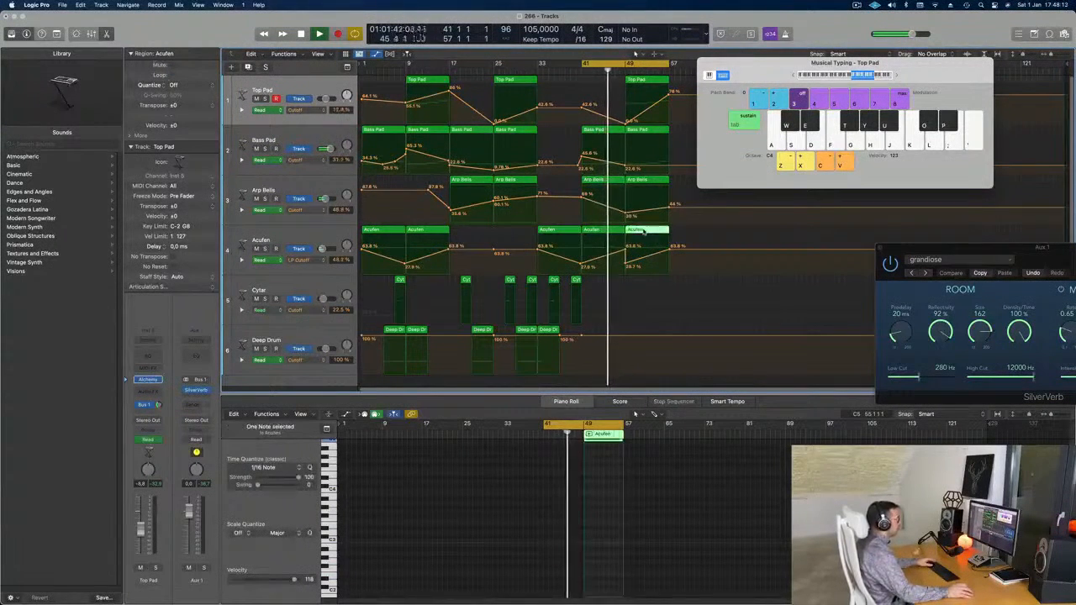
{"action": "key", "text": "Delete"}
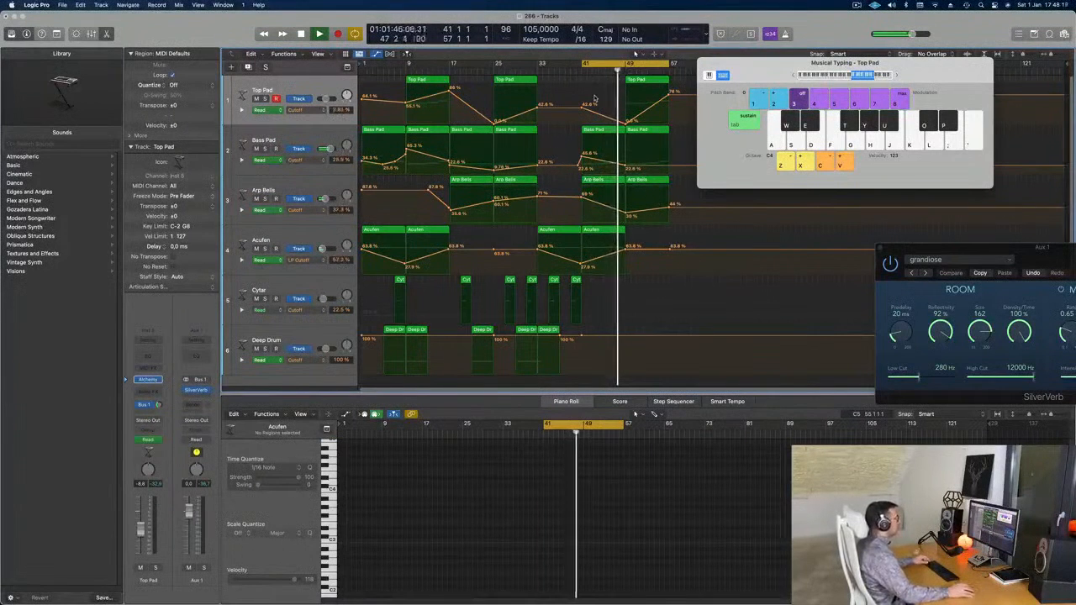
- In the Bass Pad region at bar 41, delete the last two notes and lengthen the first note to bar 49
{"action": "left_click", "coordinate": [610, 130]}
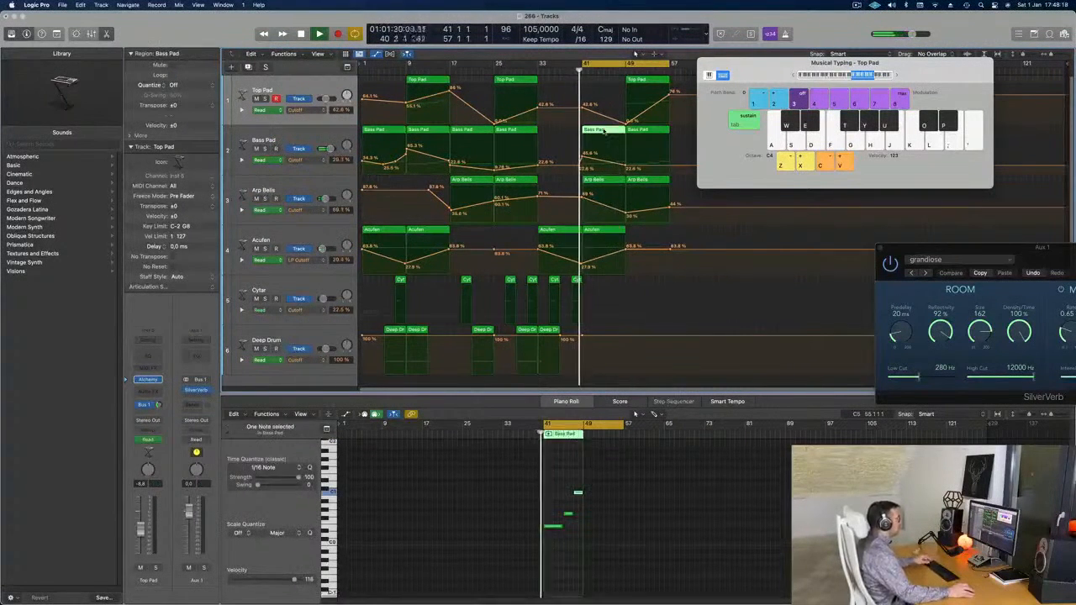
{"action": "key", "text": "e"}
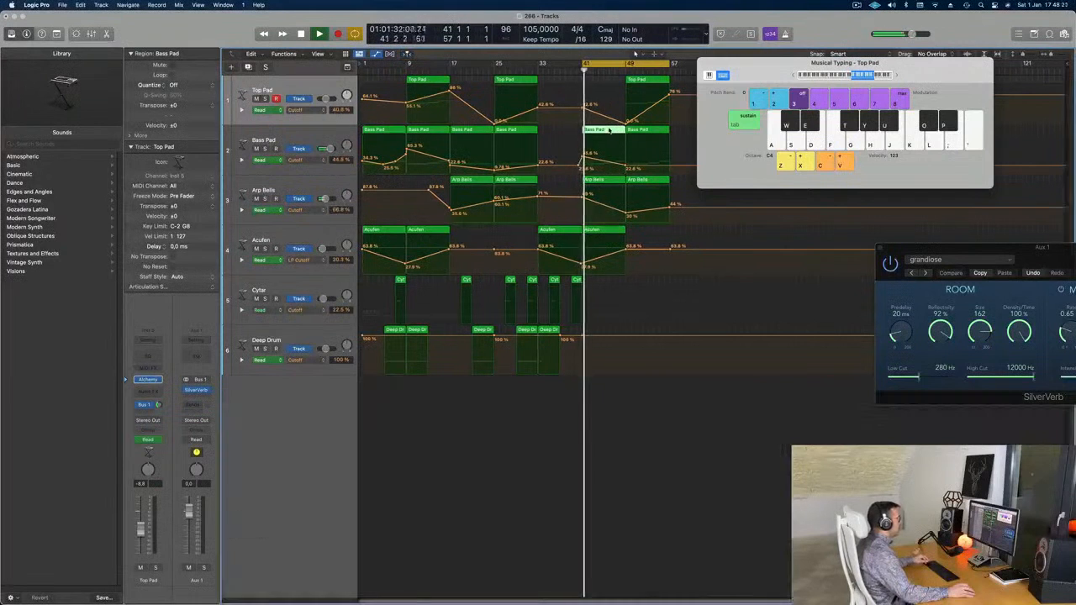
{"action": "key", "text": "e"}
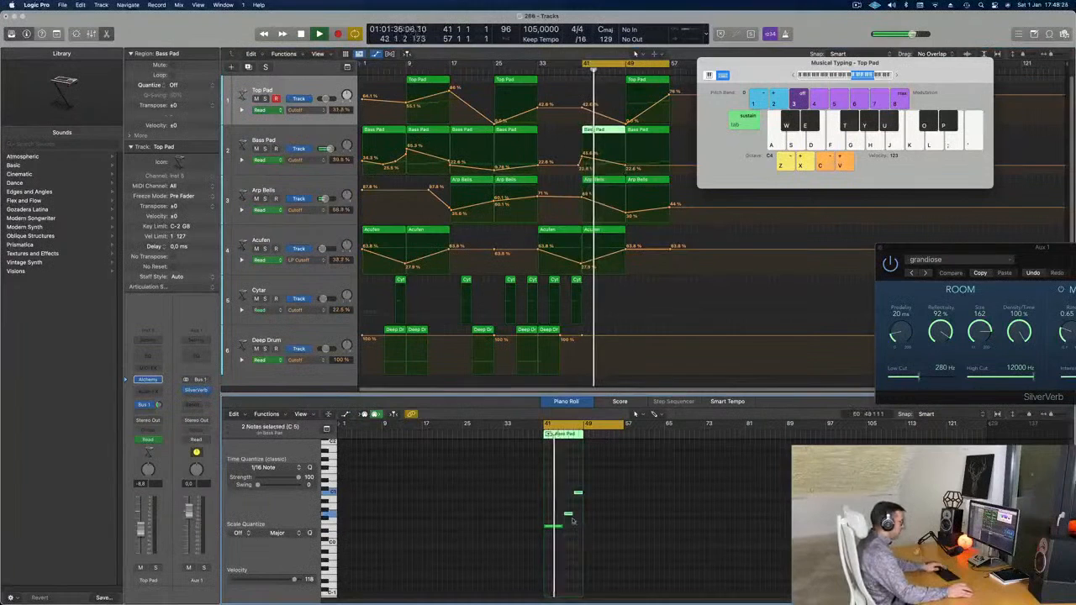
{"action": "left_click_drag", "start_coordinate": [563, 529], "coordinate": [582, 529]}
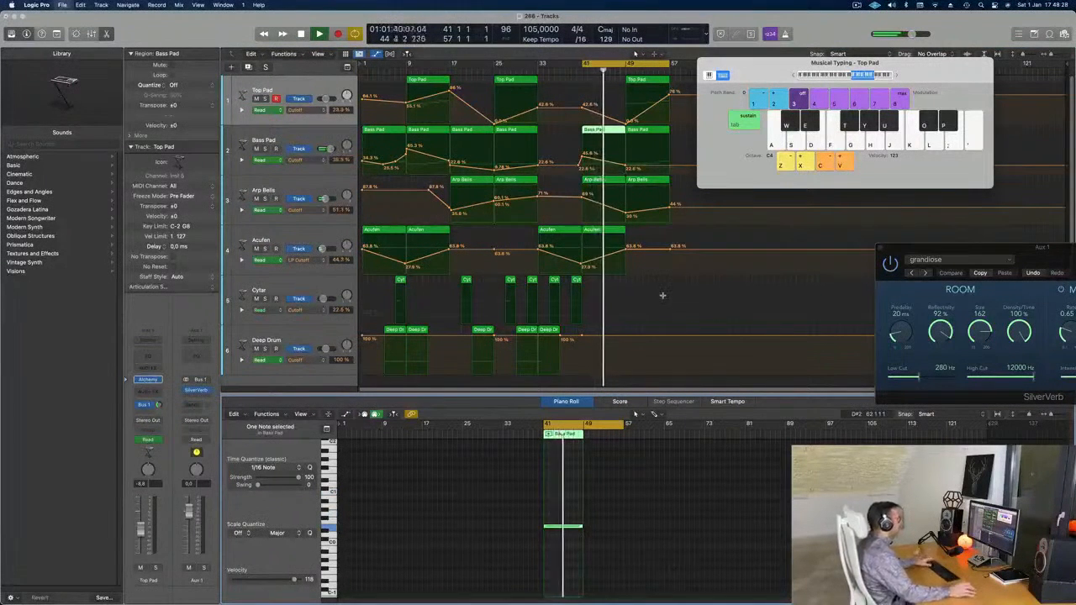
- Move the Musical Typing window clear of the arrangement and raise the Bass Pad Cutoff automation at bar 57 to about 46 %
{"action": "left_click_drag", "start_coordinate": [798, 64], "coordinate": [845, 130]}
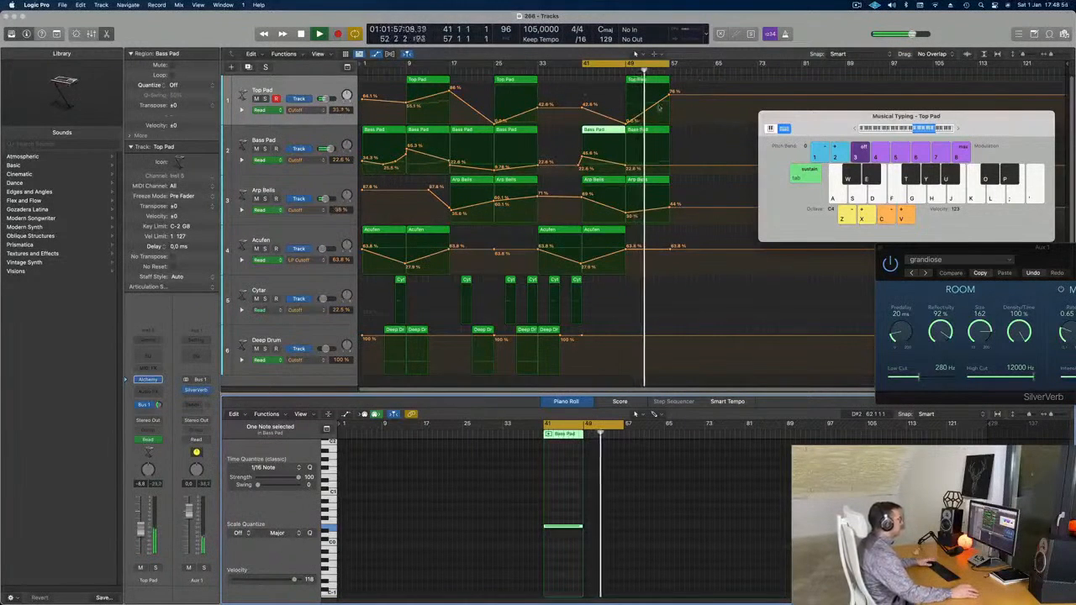
{"action": "left_click", "coordinate": [670, 160]}
{"action": "left_click_drag", "start_coordinate": [671, 160], "coordinate": [669, 156]}
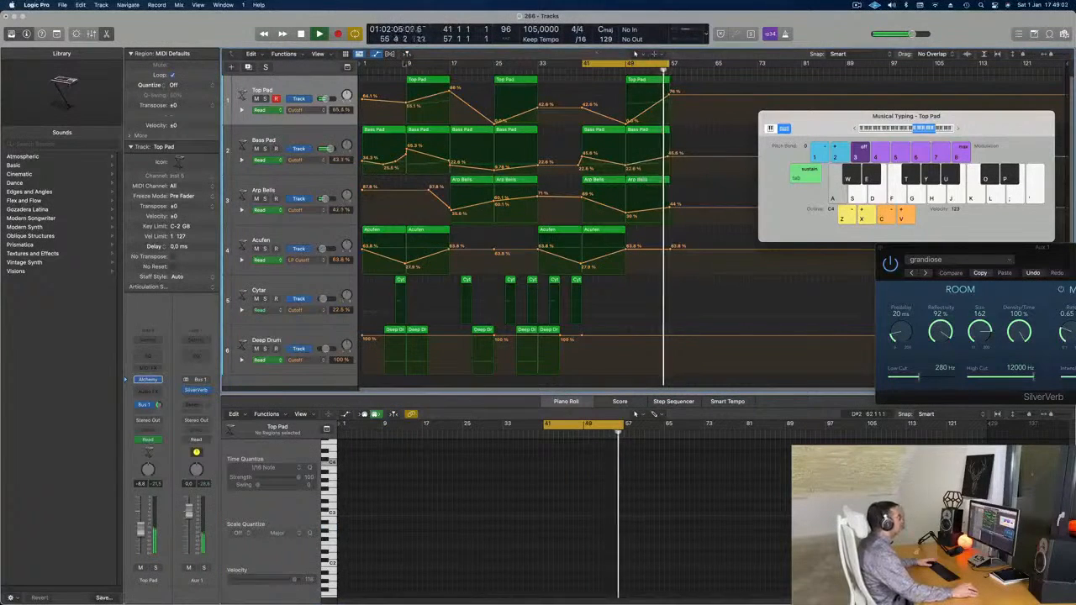
- Show the secondary time ruler above the arrangement's bar ruler
{"action": "left_click", "coordinate": [317, 54]}
{"action": "left_click", "coordinate": [341, 157]}
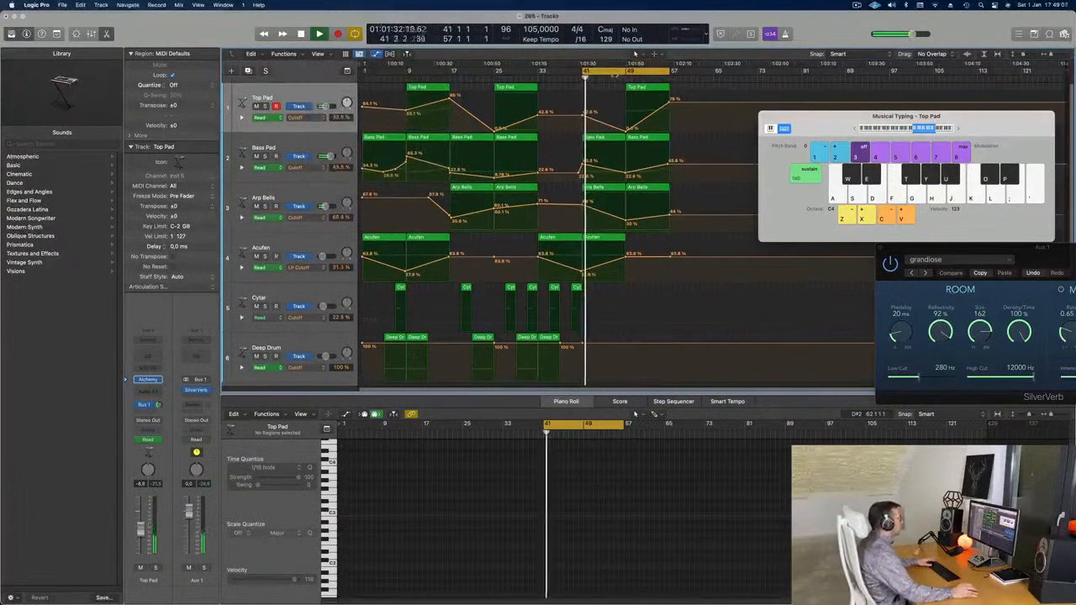